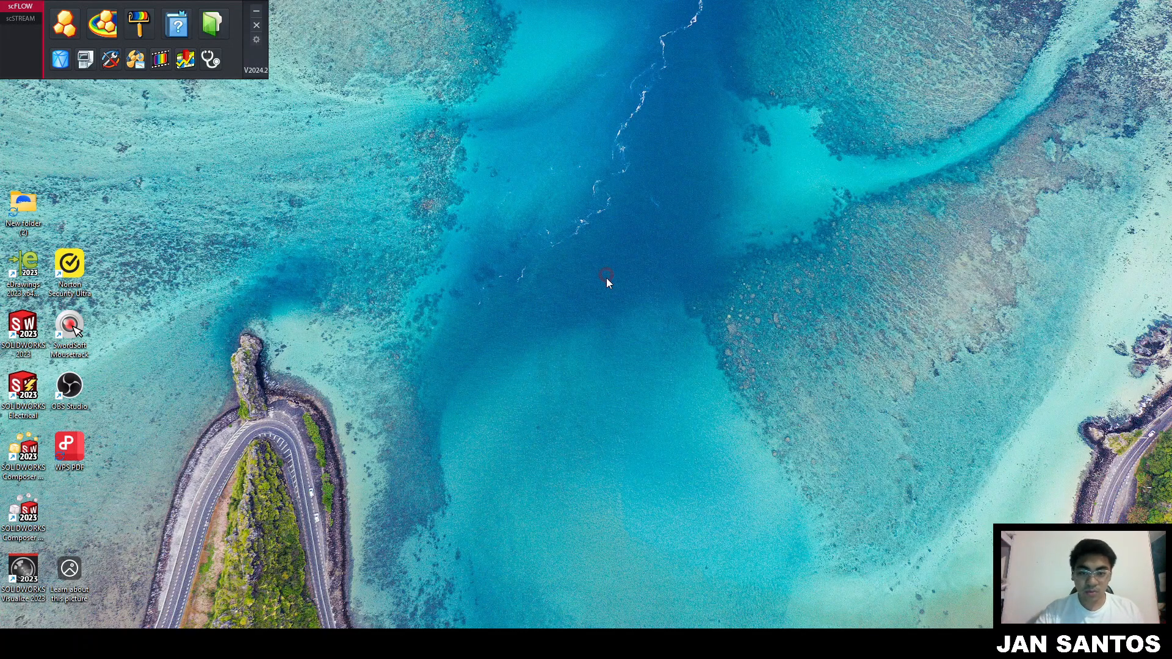
- Launch the scFLOW preprocessor and name the new project naca2412_airfoil_sim
key("super+plus")
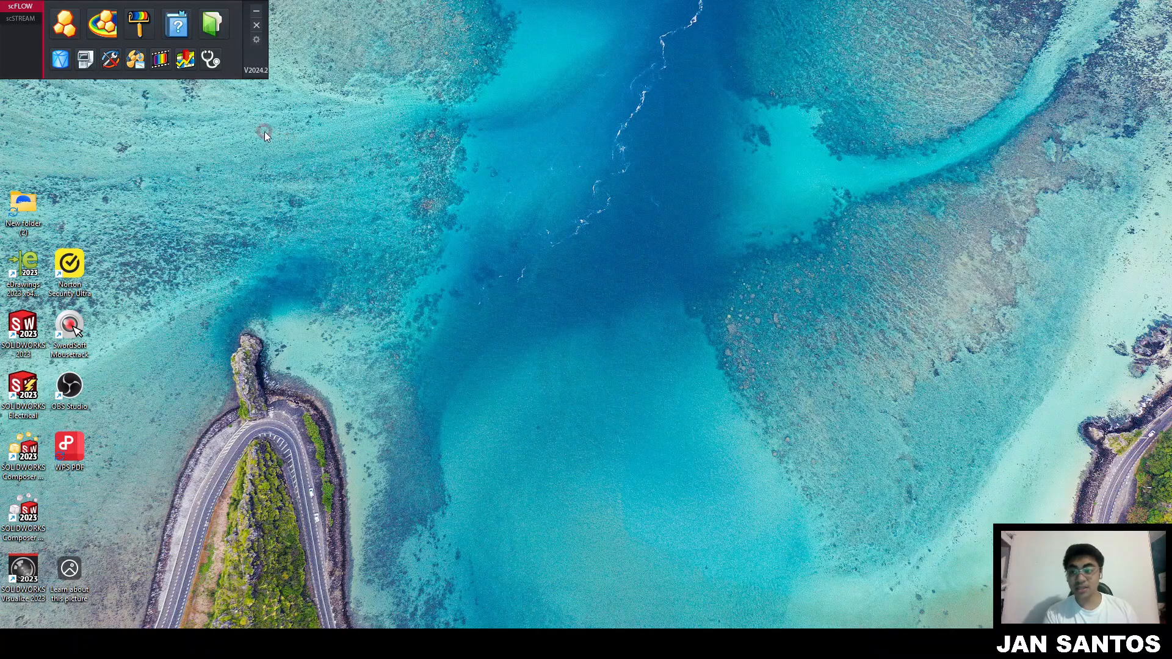
left_click(68, 25)
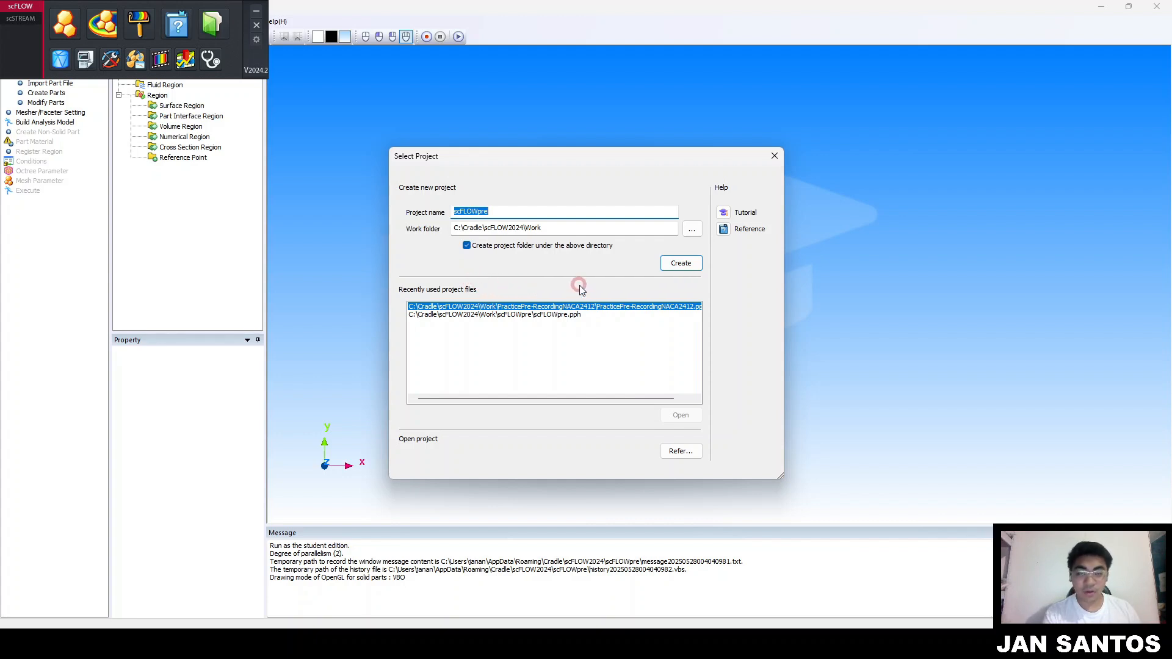
double_click(522, 210)
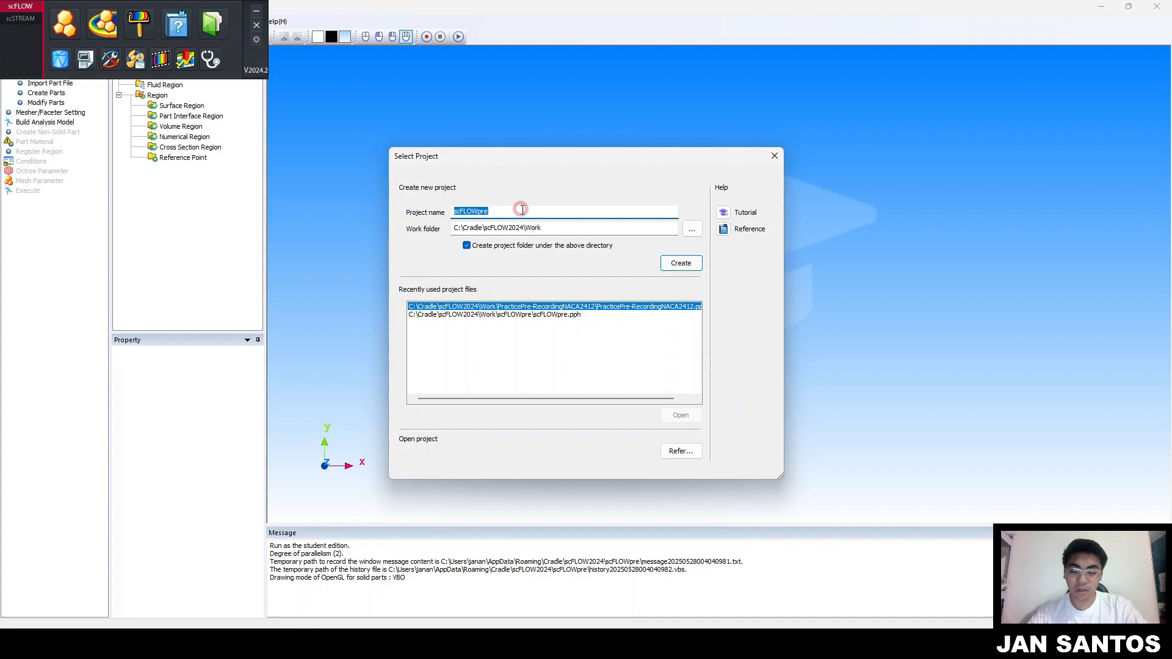
type("naca")
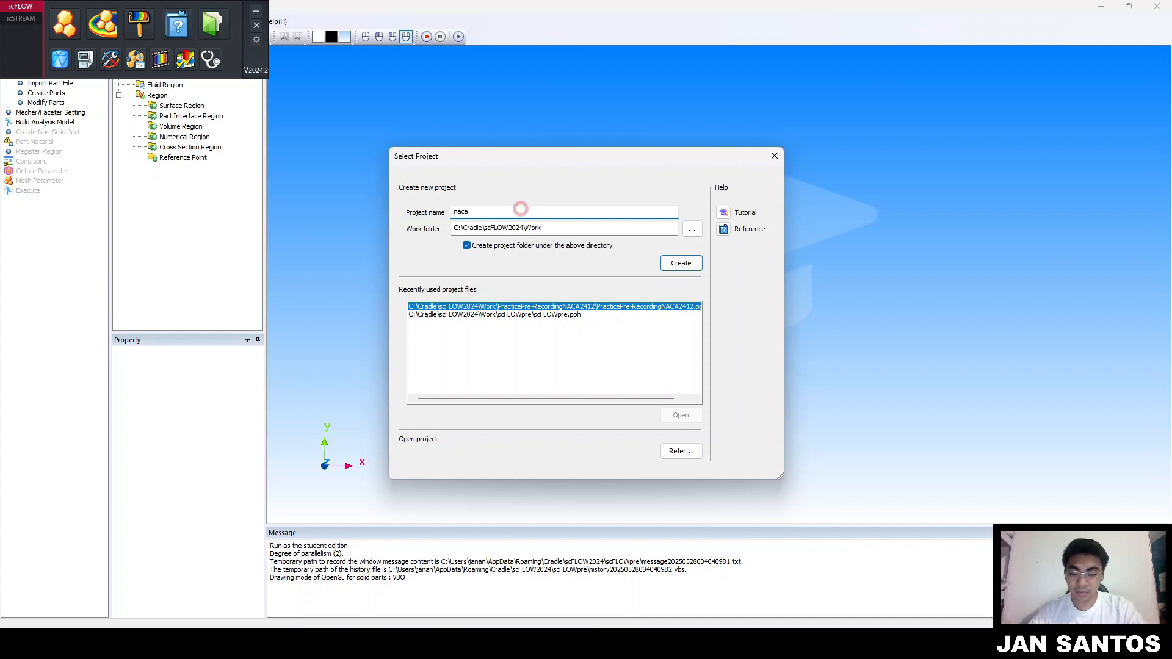
type("2412")
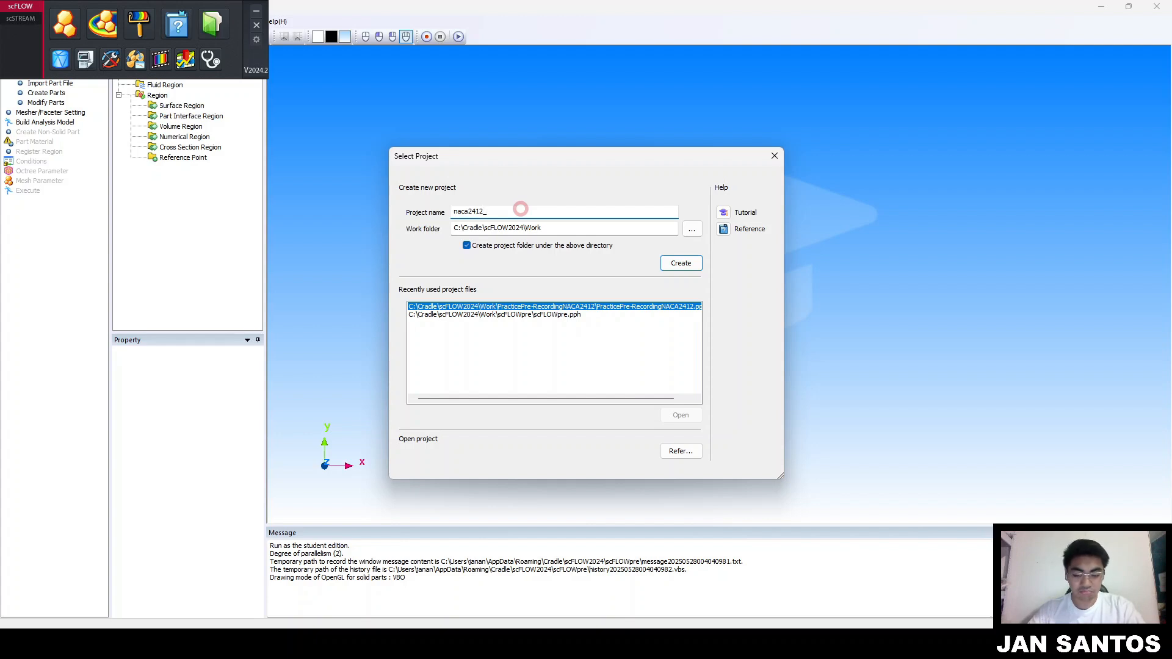
type("_airfoi")
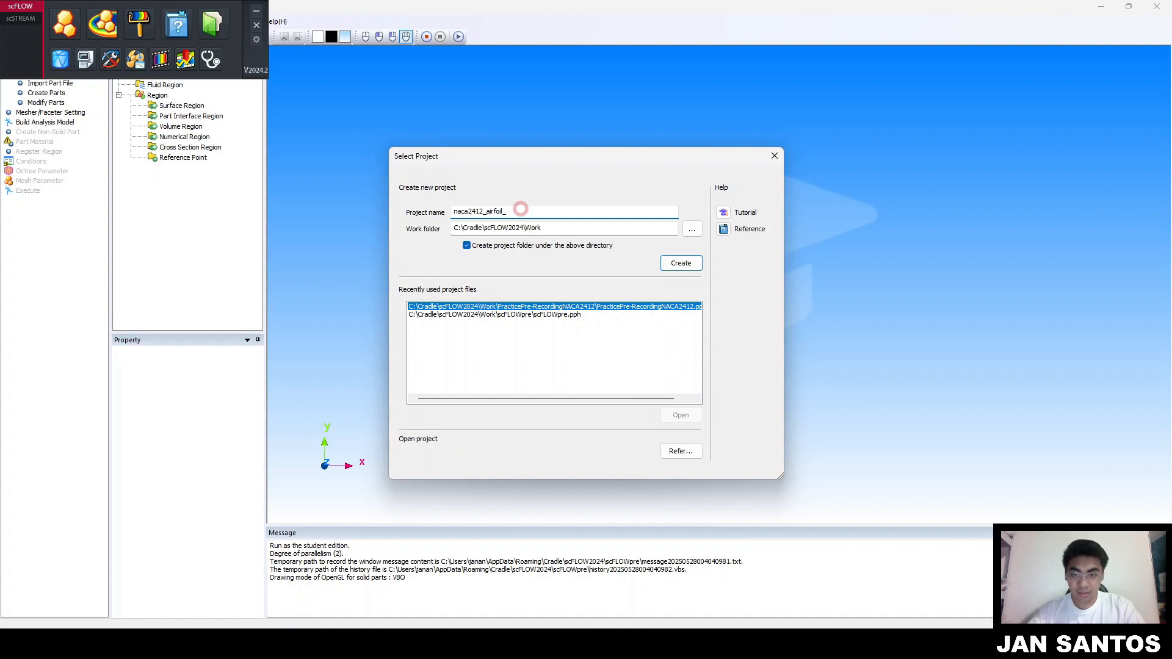
type("l_")
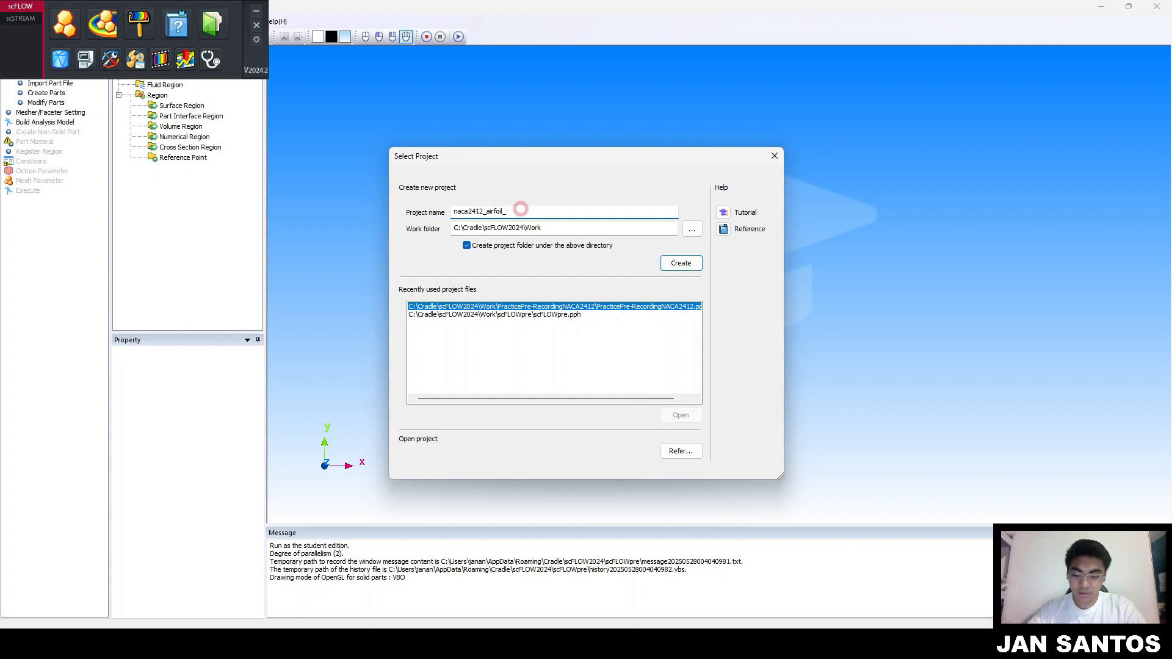
type("sim")
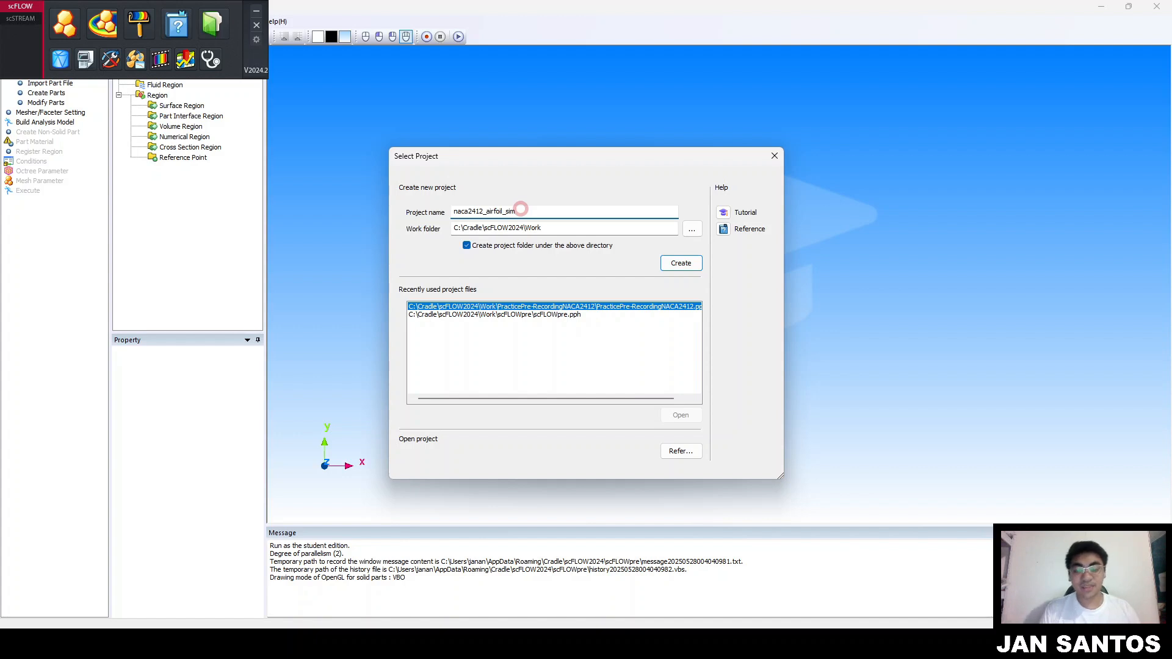
- Minimize the launcher and create the project in its own folder under C:\Cradle\scFLOW2024\Work
left_click(682, 266)
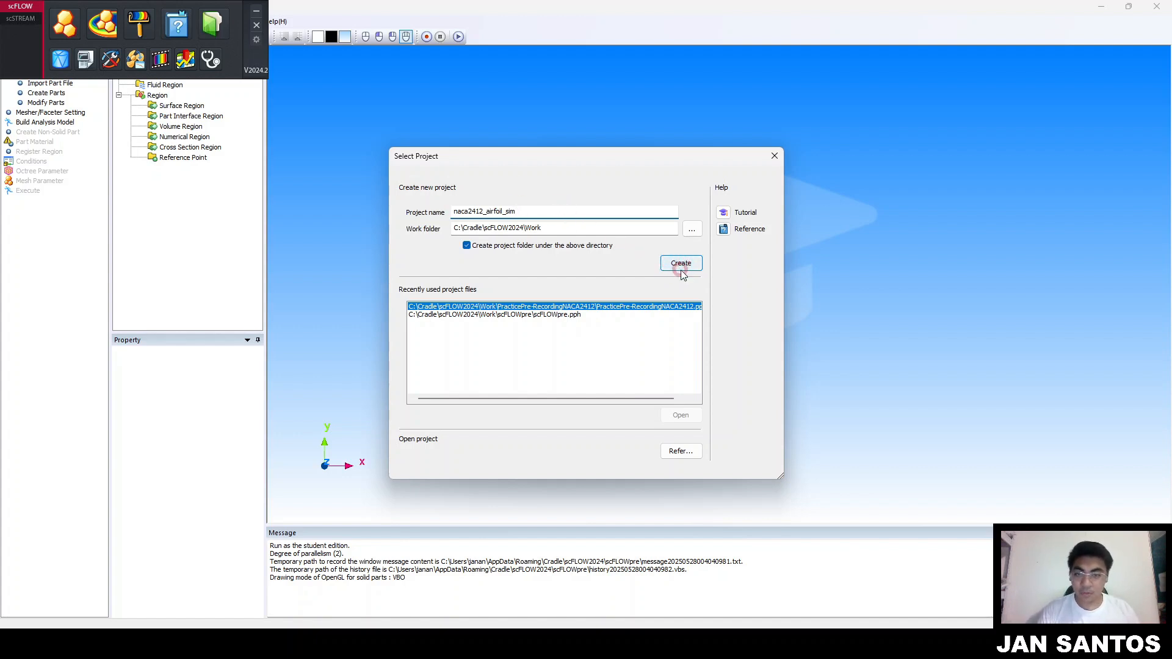
left_click(256, 14)
left_click(614, 177)
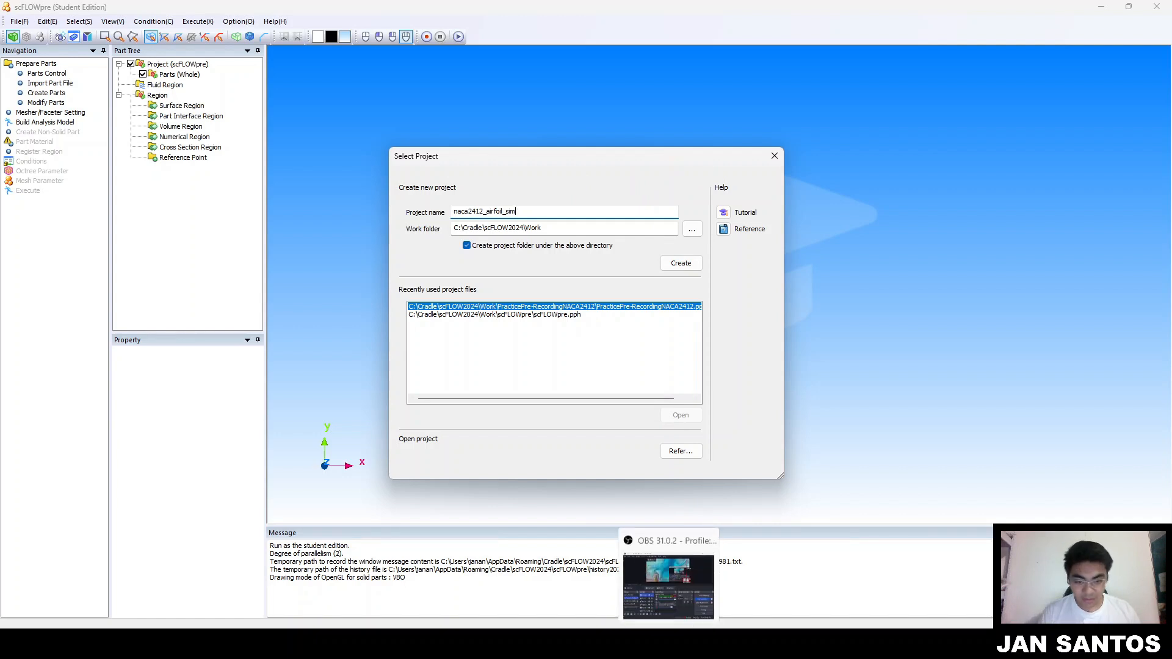
left_click(668, 642)
left_click(617, 291)
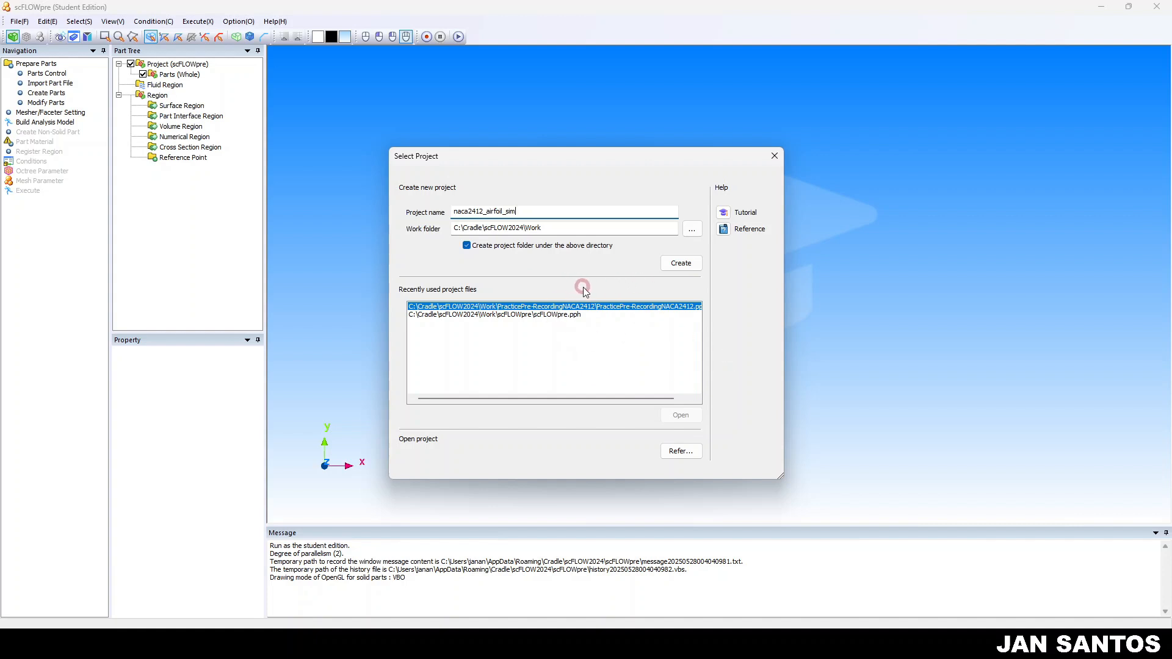
left_click(666, 271)
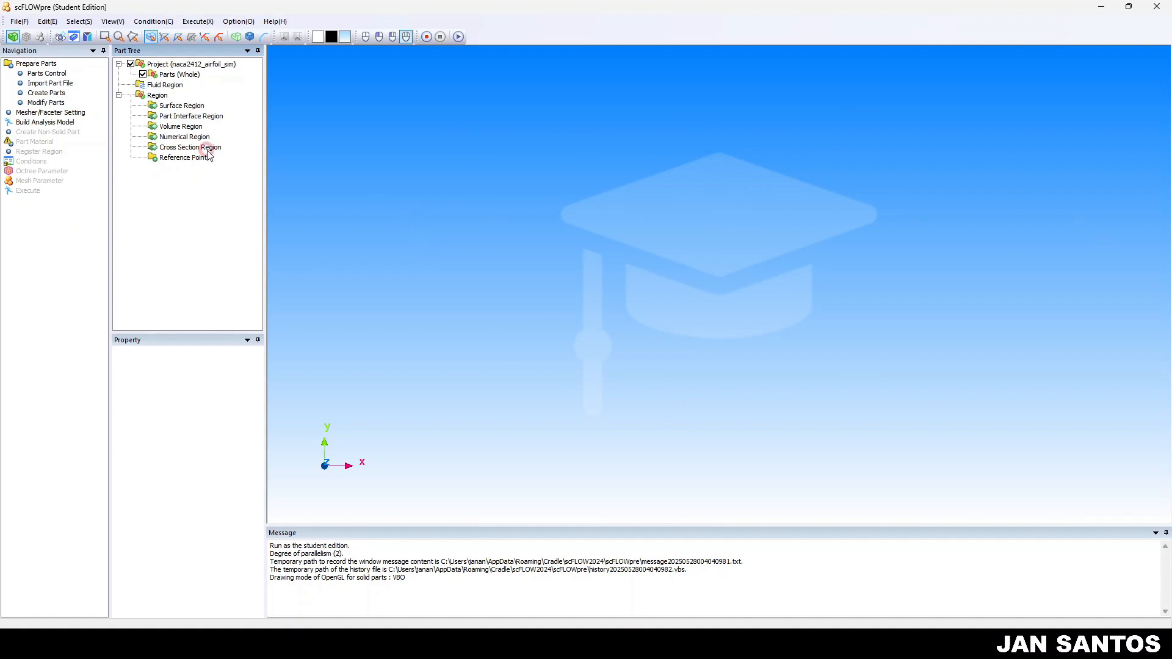
- Start a part file import, browse to the AeroLab 2 folder in Documents, and filter for IGES files
double_click(36, 84)
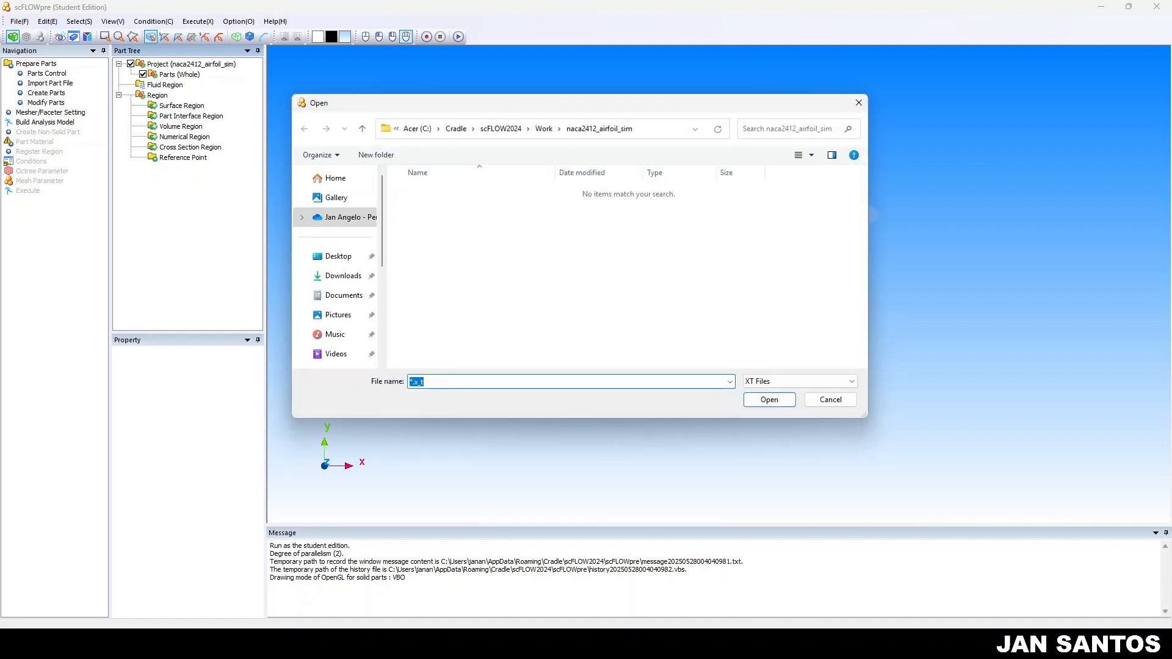
left_click(41, 84)
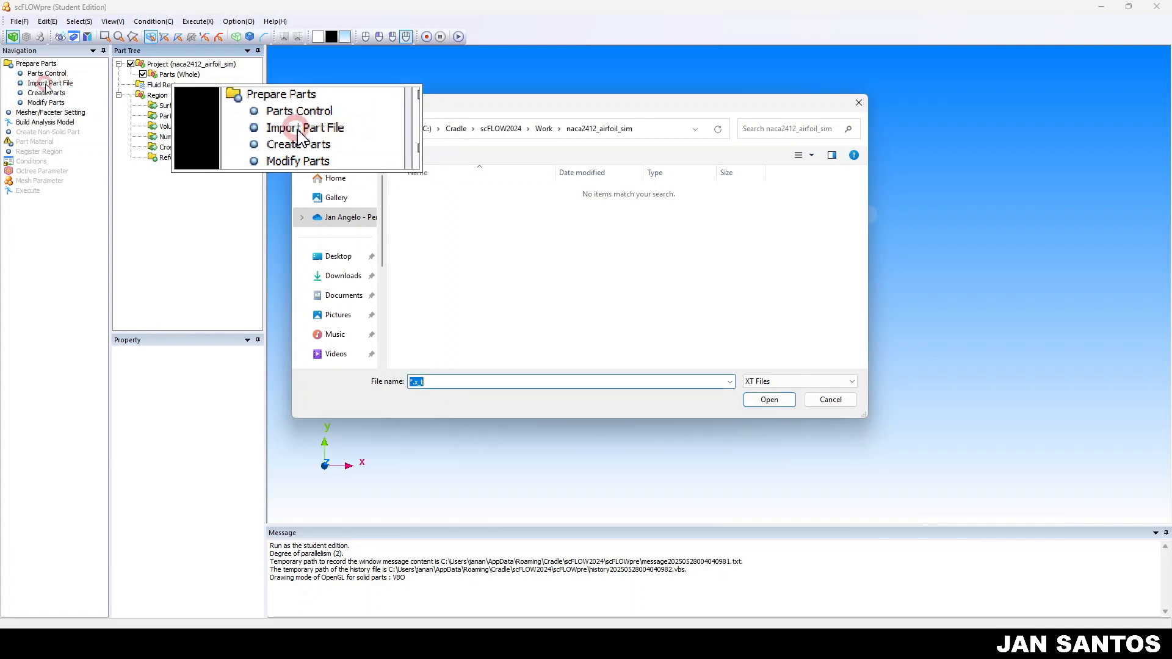
left_click(857, 644)
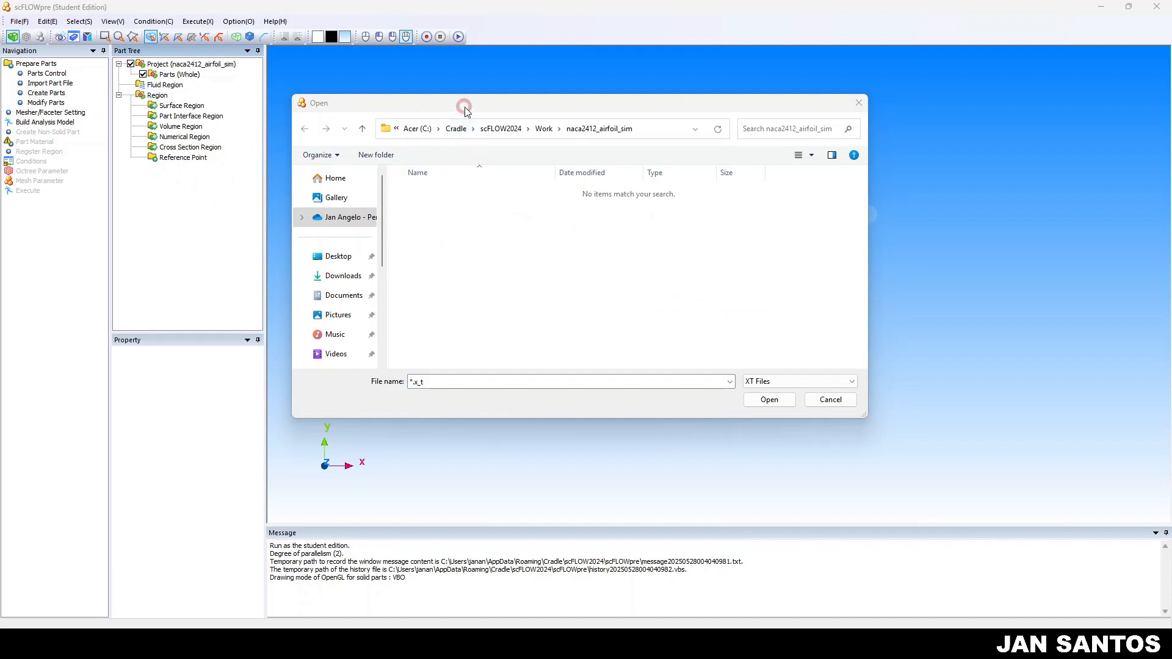
left_click(342, 277)
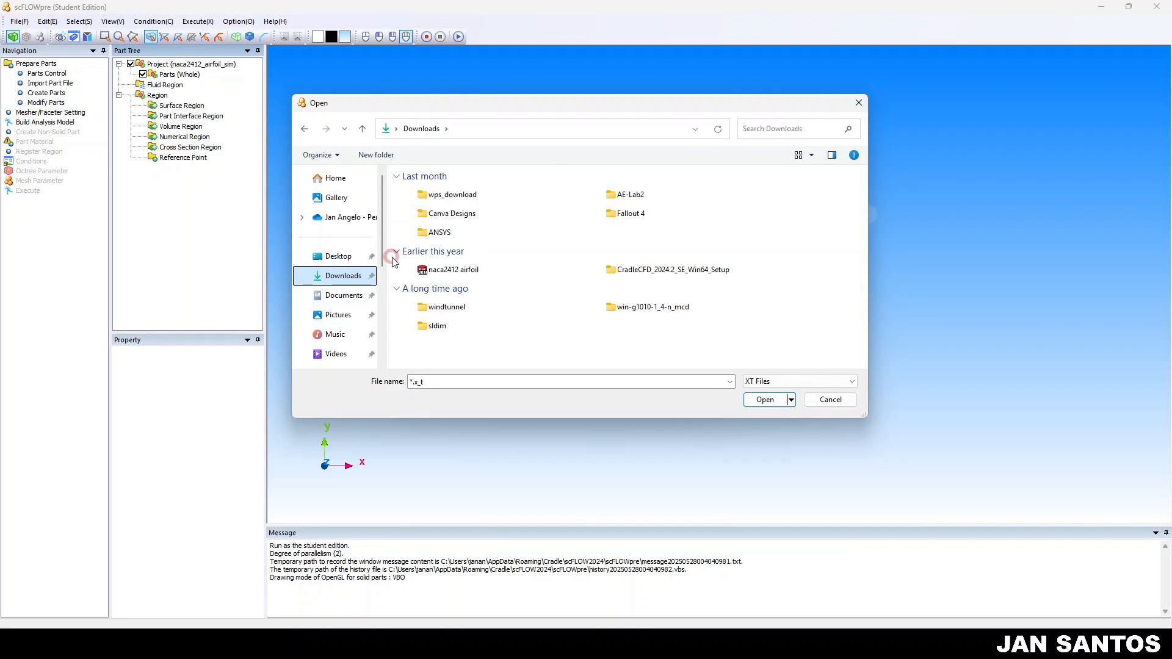
left_click(356, 293)
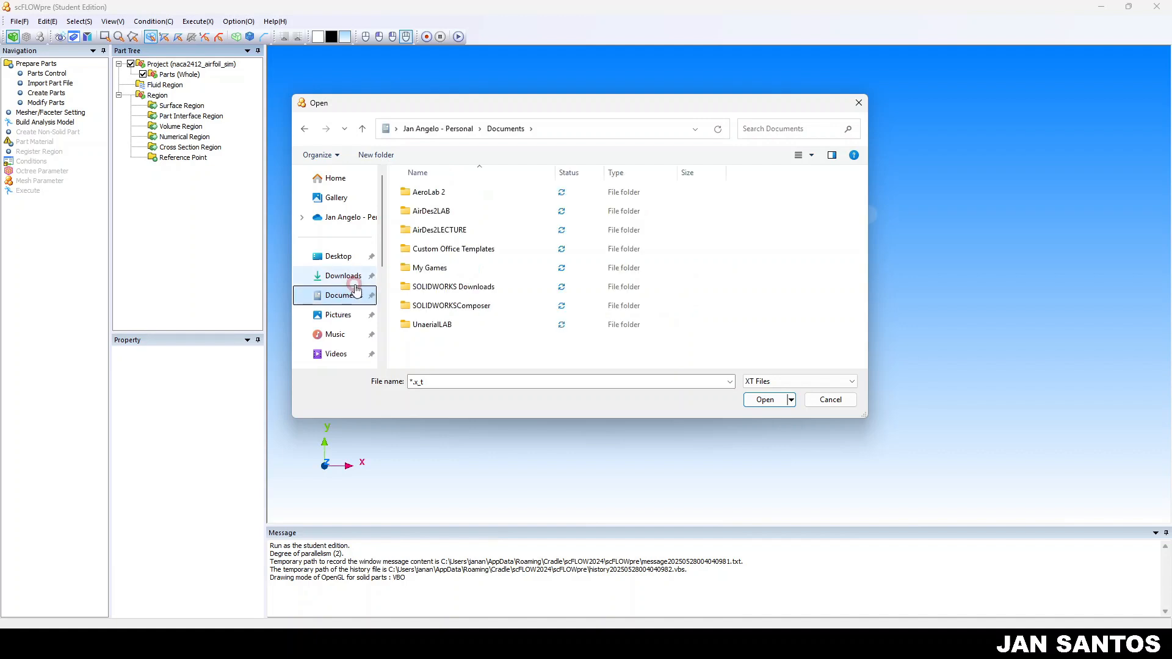
double_click(429, 192)
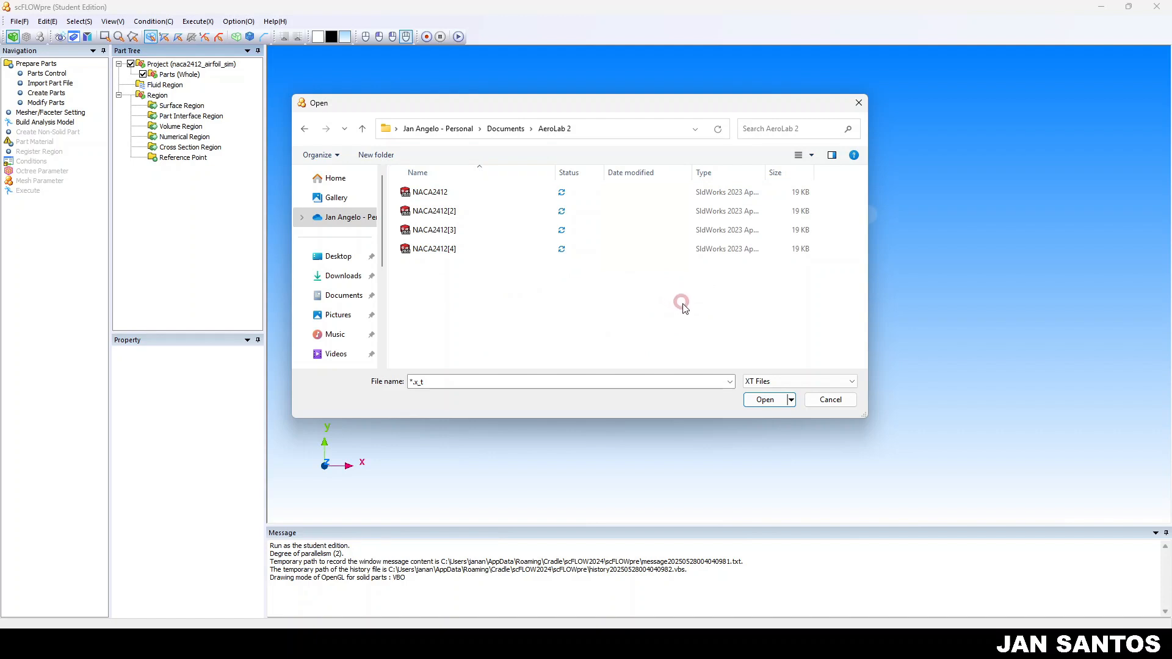
left_click(770, 380)
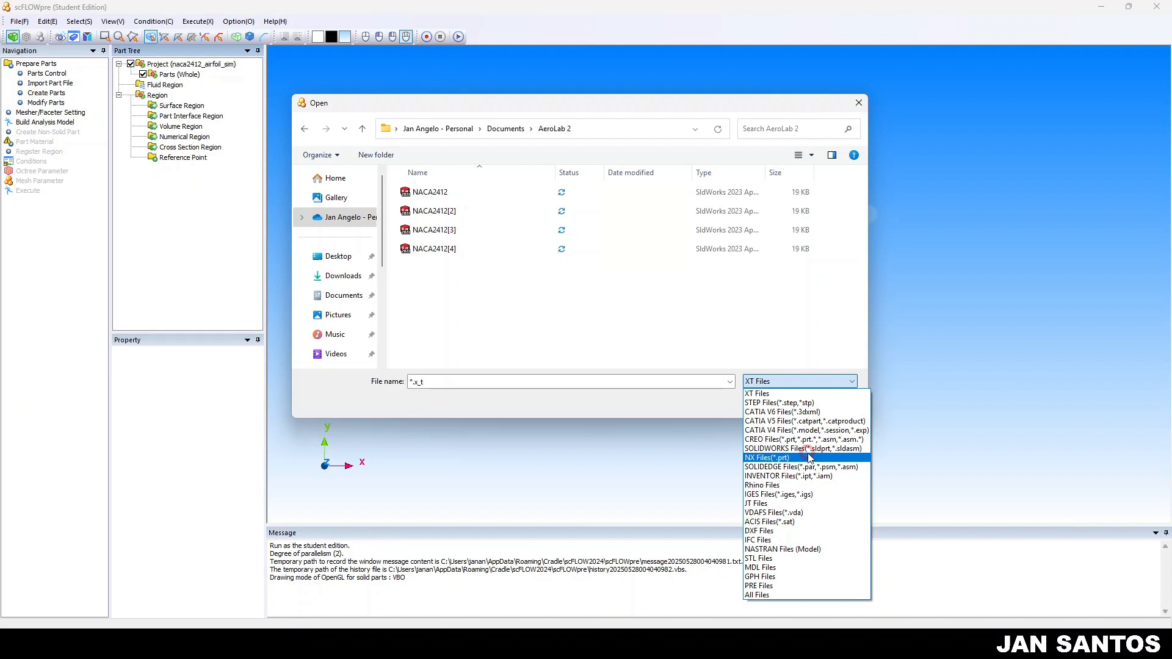
left_click(805, 493)
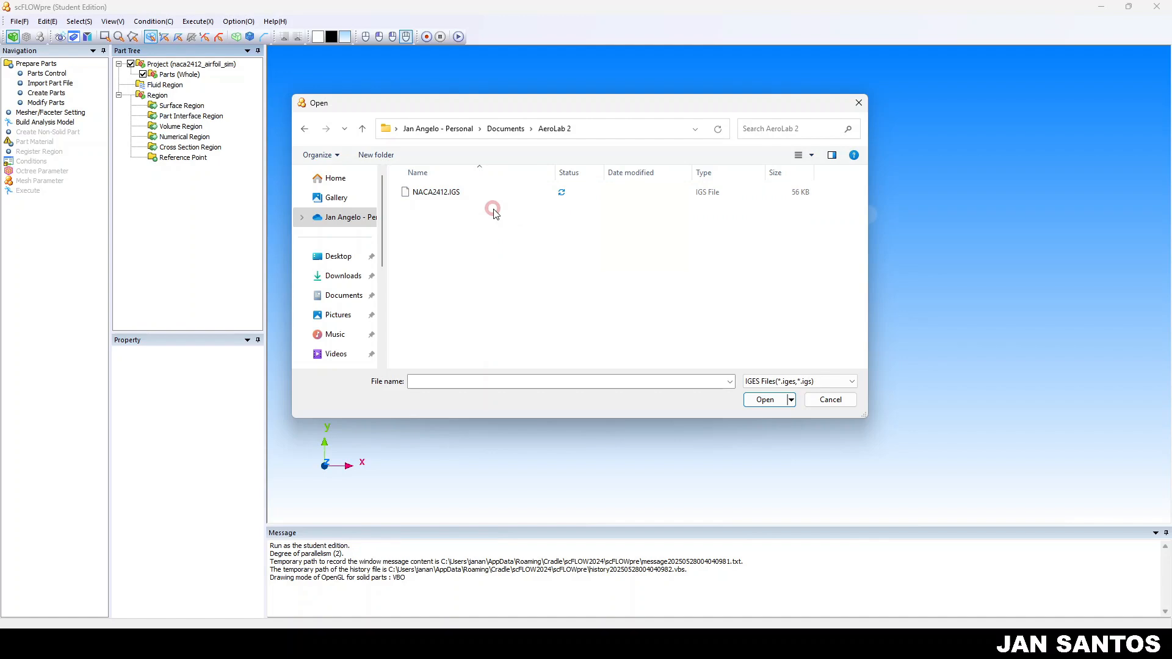
- Switch to SOLIDWORKS to examine the extruded airfoil model from several angles, and return to the file import
mouse_move(695, 645)
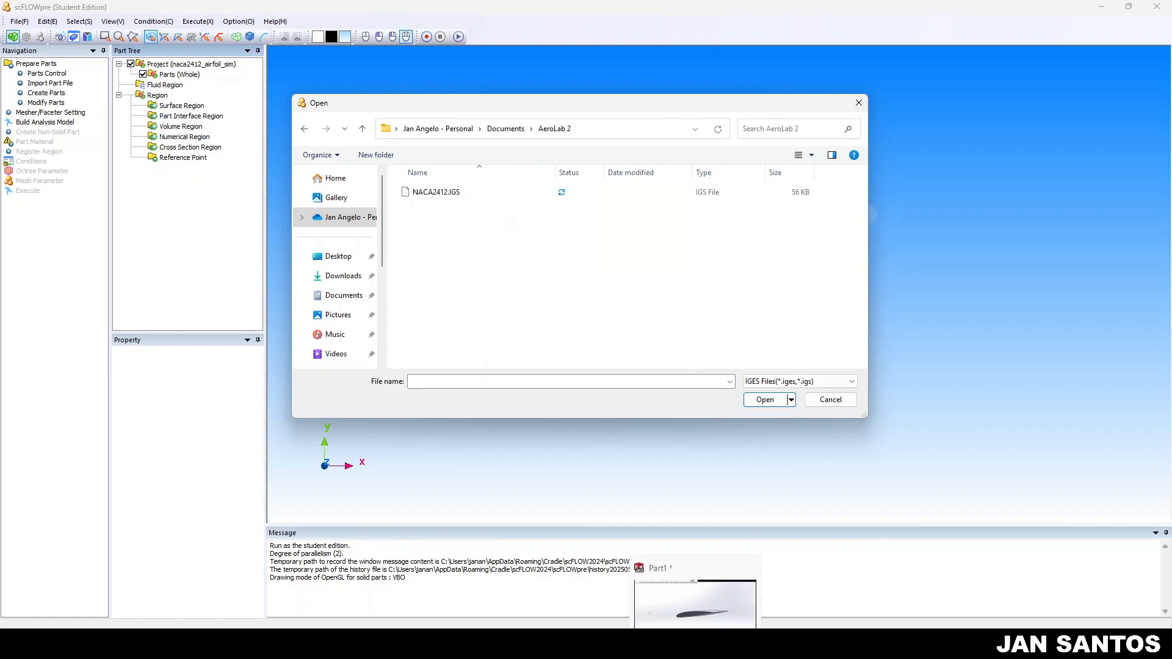
left_click(696, 604)
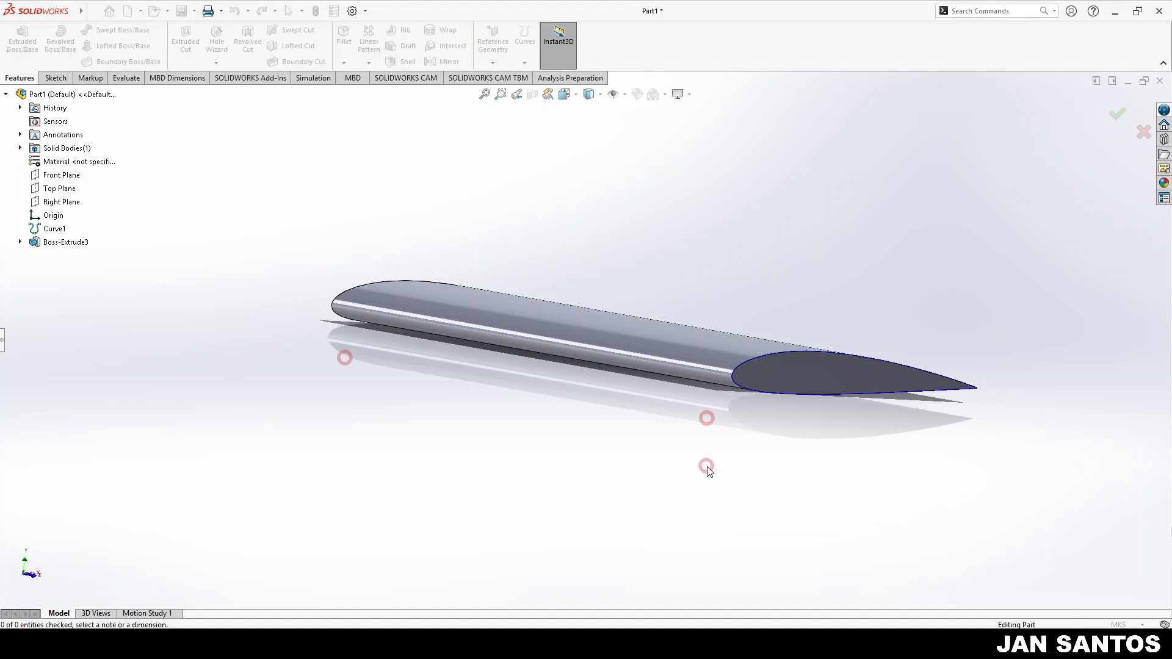
middle_click_drag(563, 377, 574, 555)
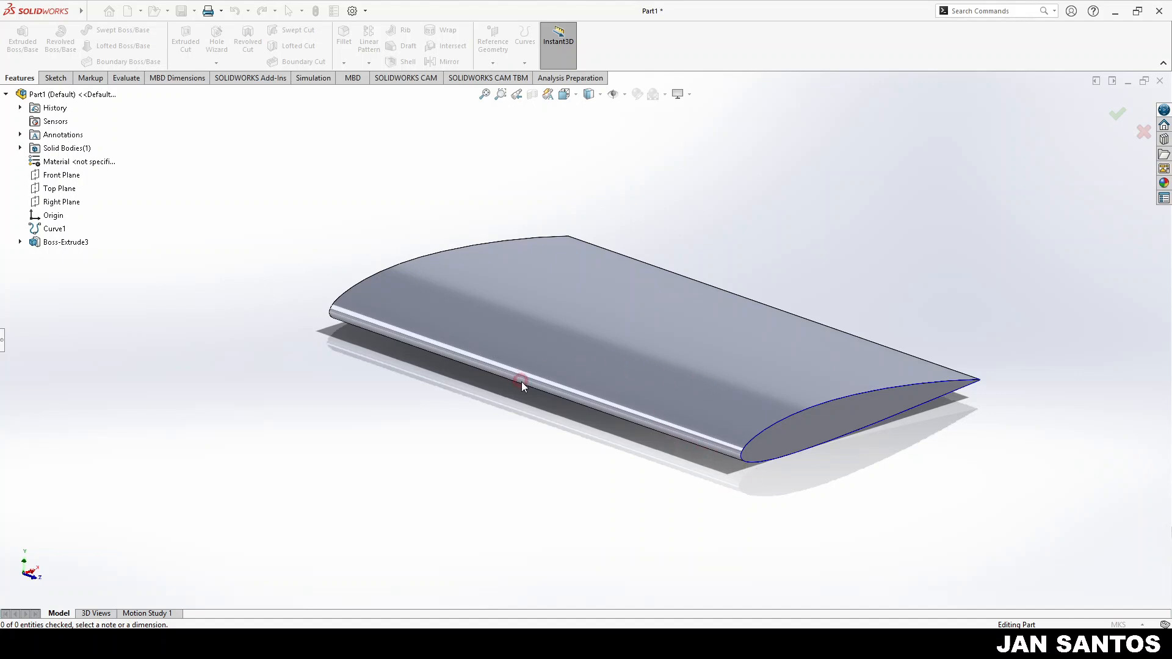
middle_click_drag(521, 382, 532, 404)
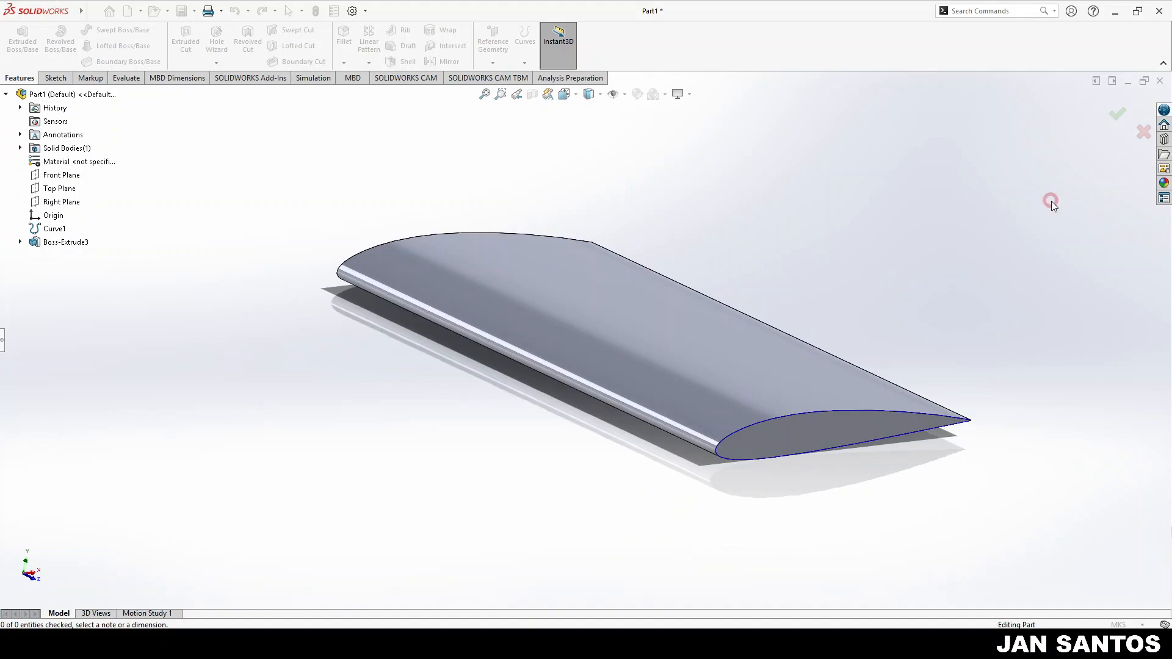
left_click(1115, 10)
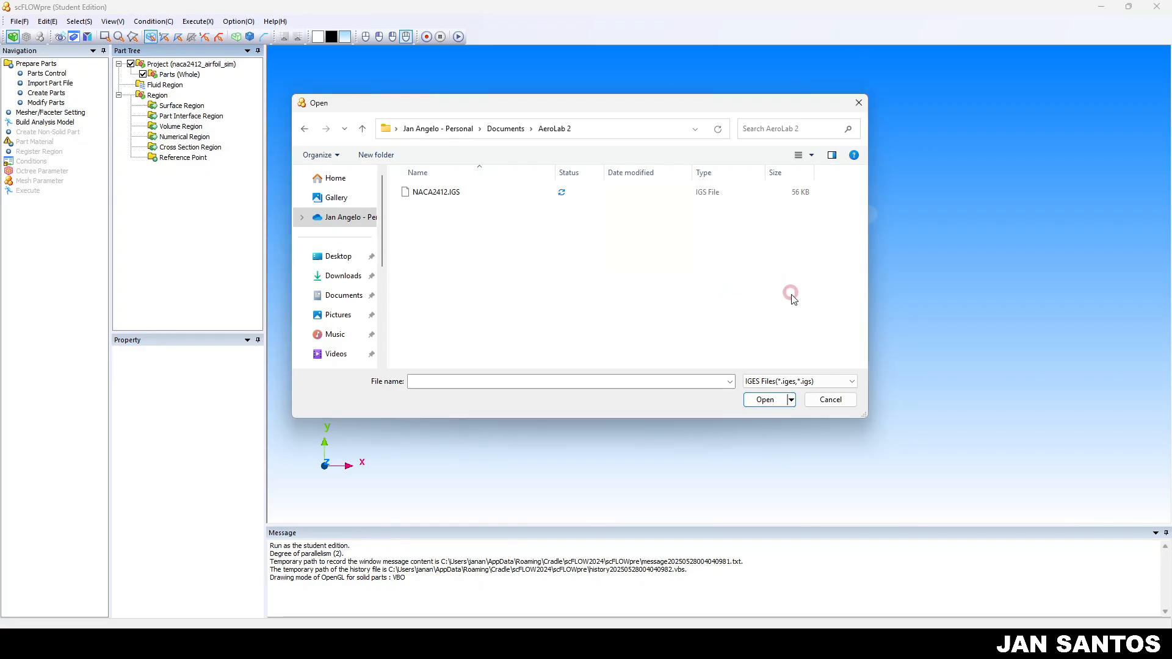
- Import the NACA2412.IGS airfoil into the project and inspect the extruded body
left_click(476, 195)
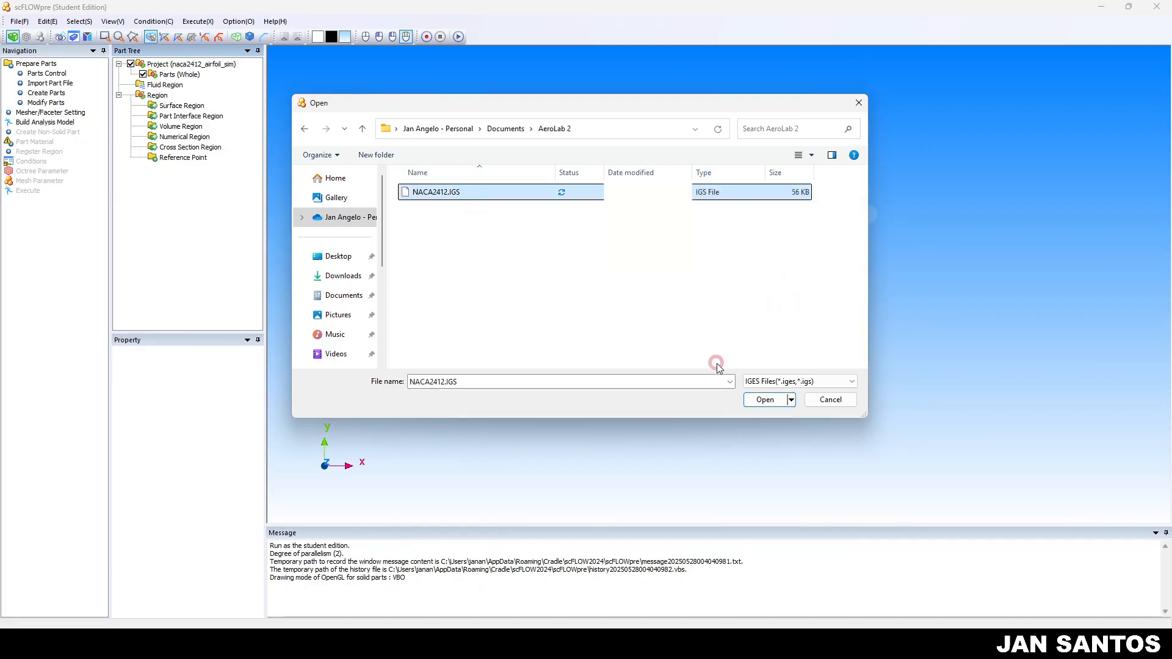
left_click(766, 399)
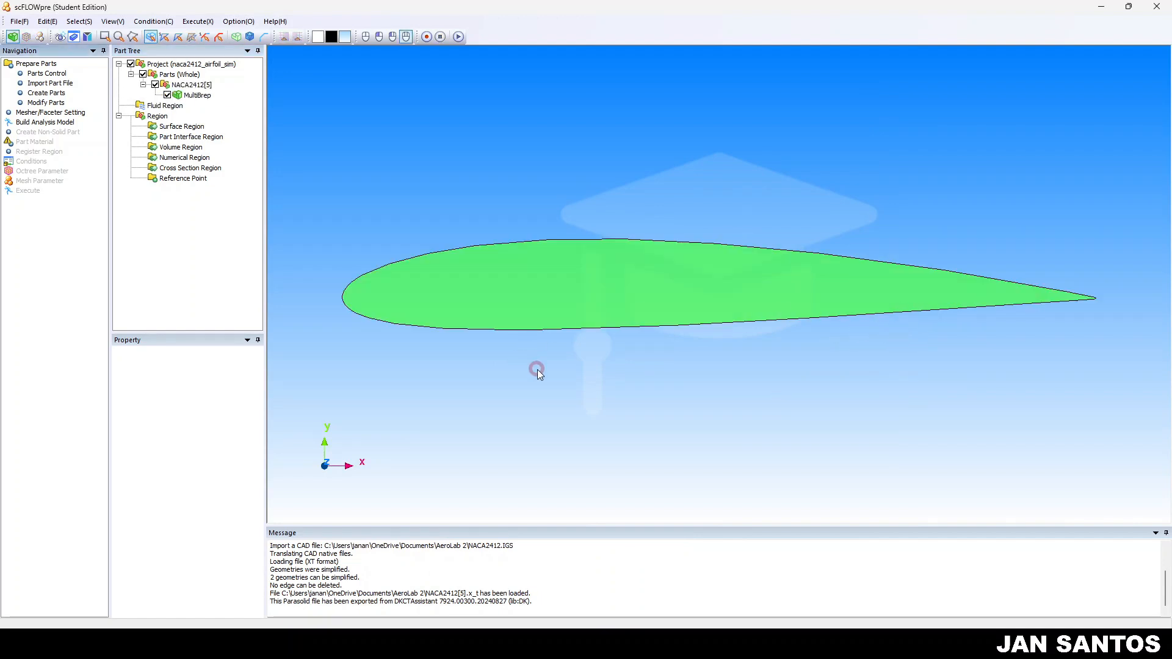
mouse_move(488, 371)
left_mouse_down()
mouse_move(536, 381)
mouse_move(459, 382)
mouse_move(494, 373)
mouse_move(500, 392)
left_mouse_up()
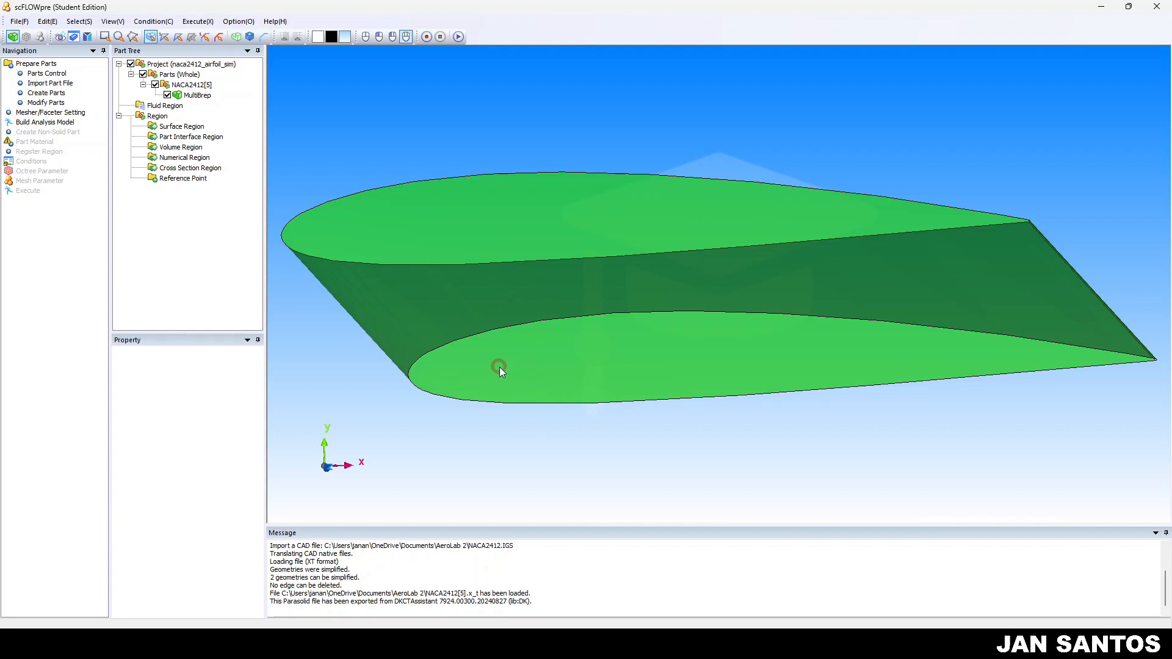
scroll(548, 428, "down", 3)
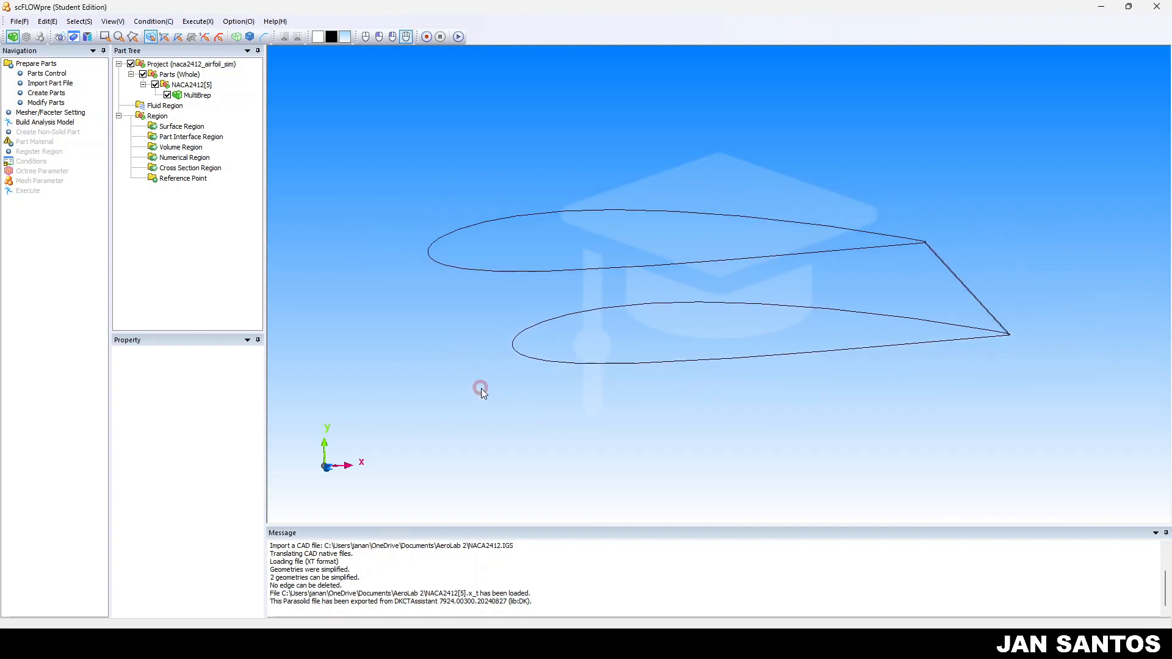
mouse_move(628, 409)
left_mouse_down()
mouse_move(639, 397)
mouse_move(583, 411)
mouse_move(644, 405)
left_mouse_up()
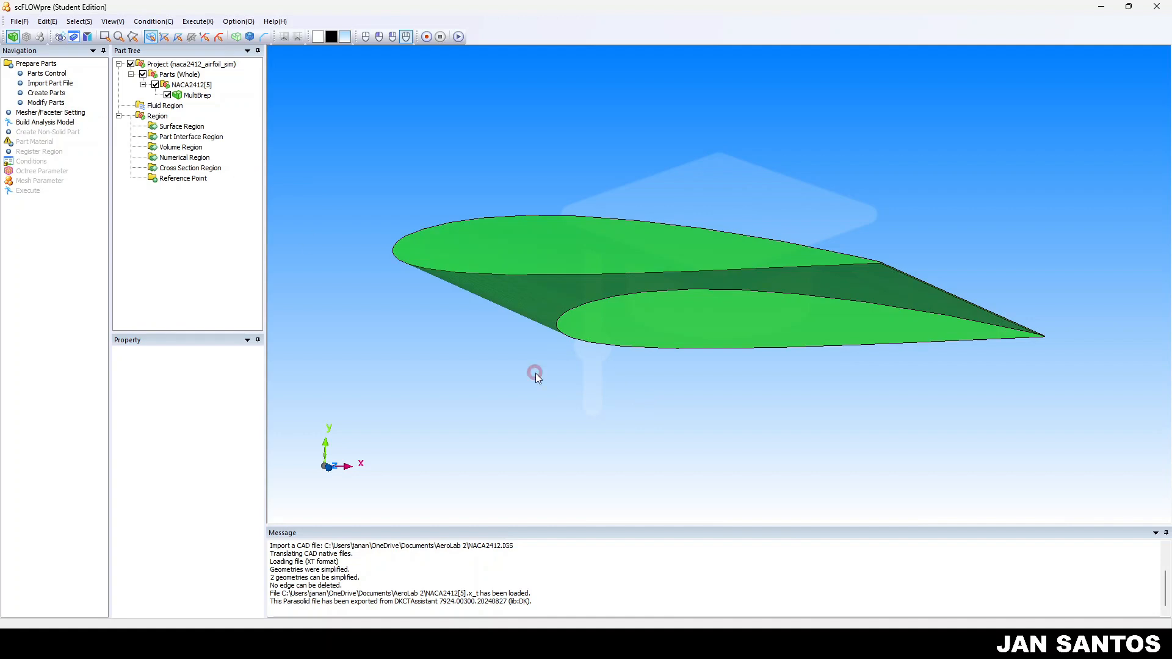
- Open the part creation settings for a cuboid and move the dialog clear of the part tree
left_click(775, 645)
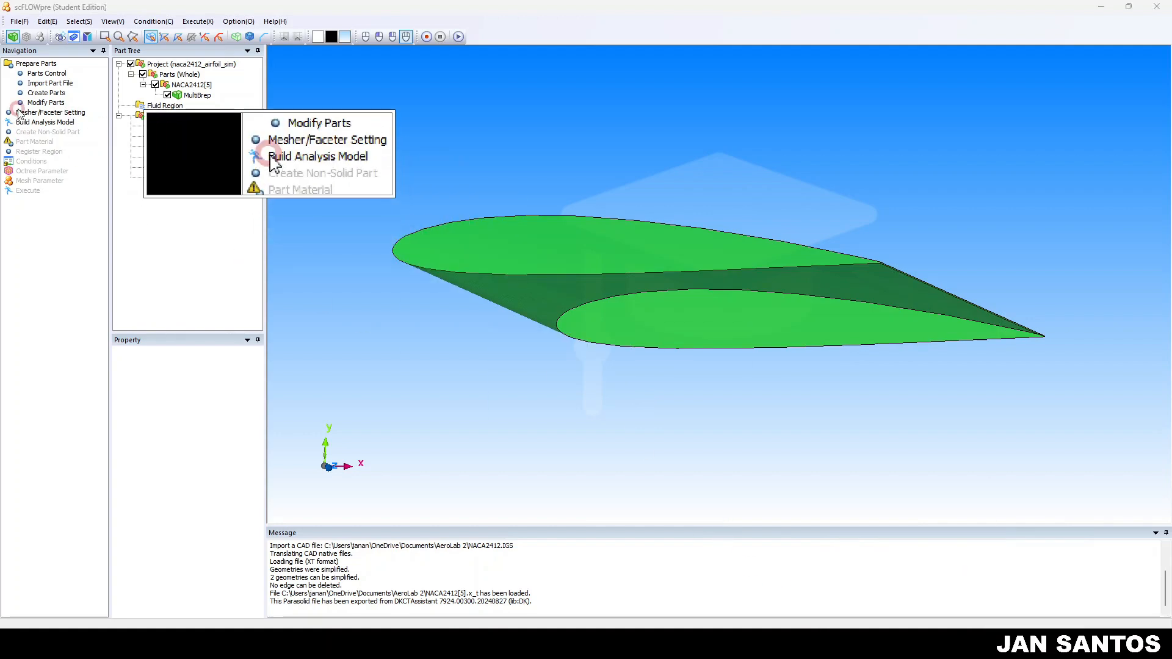
left_click(40, 93)
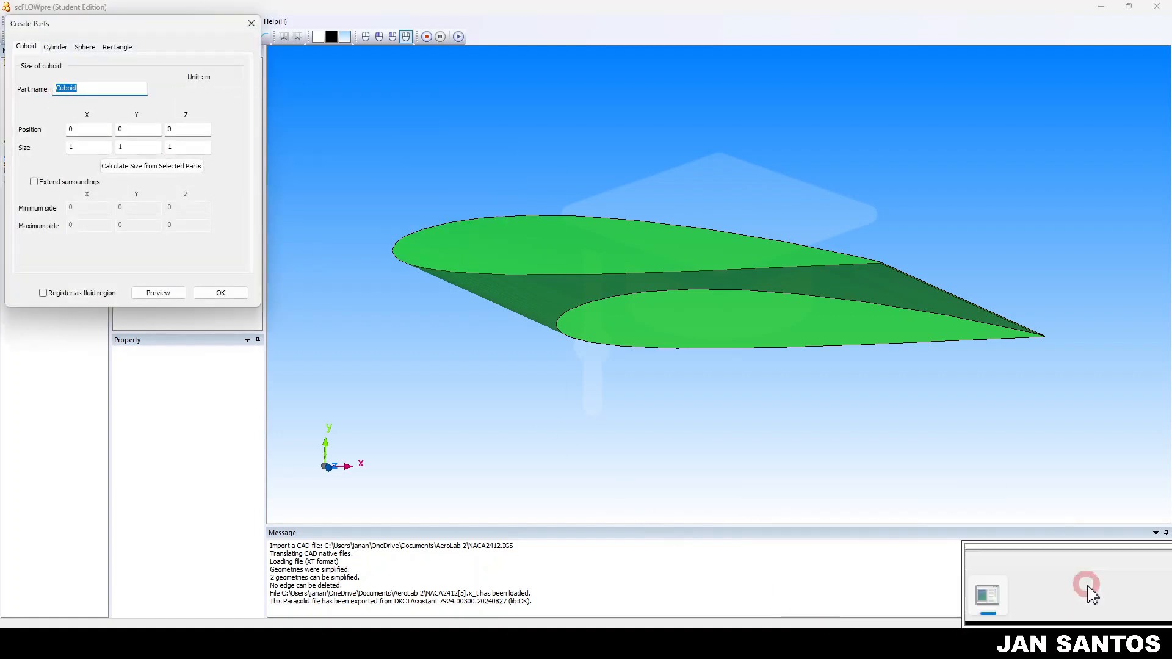
left_click(839, 644)
left_click_drag(122, 30, 457, 67)
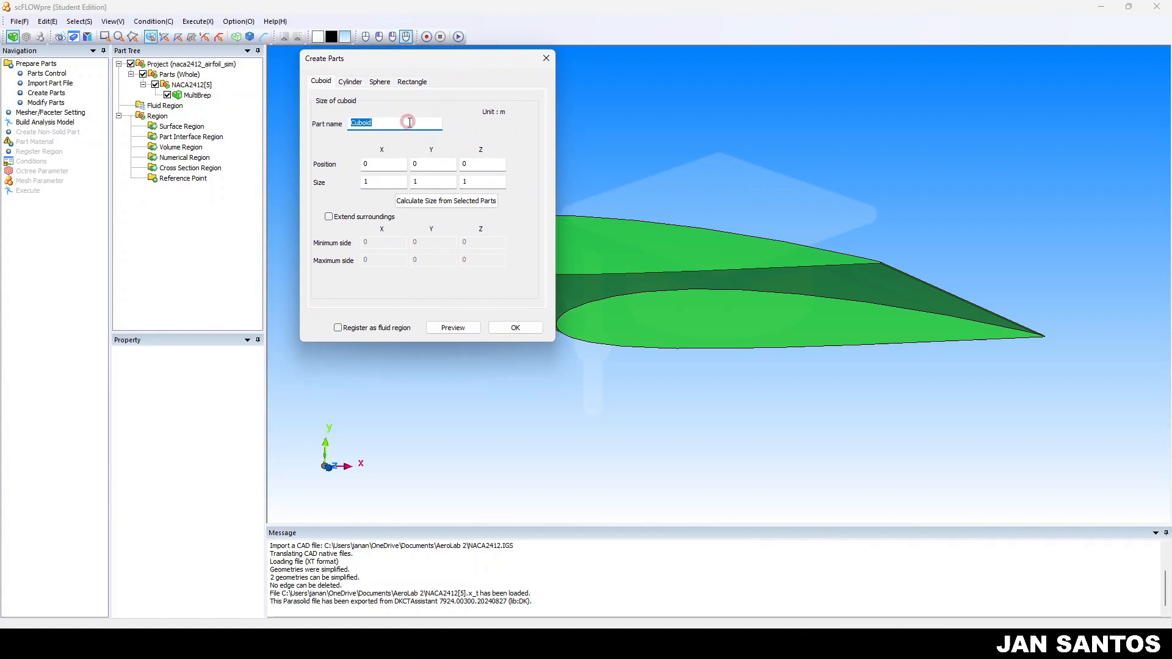
left_click_drag(469, 63, 360, 161)
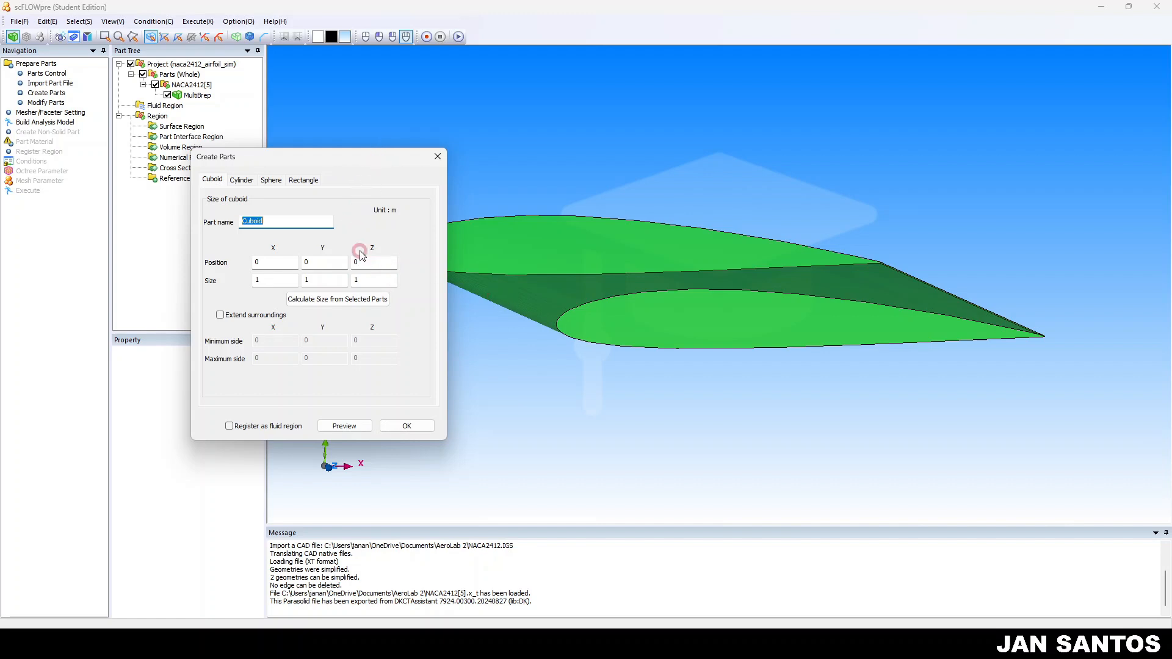
left_click_drag(368, 157, 369, 133)
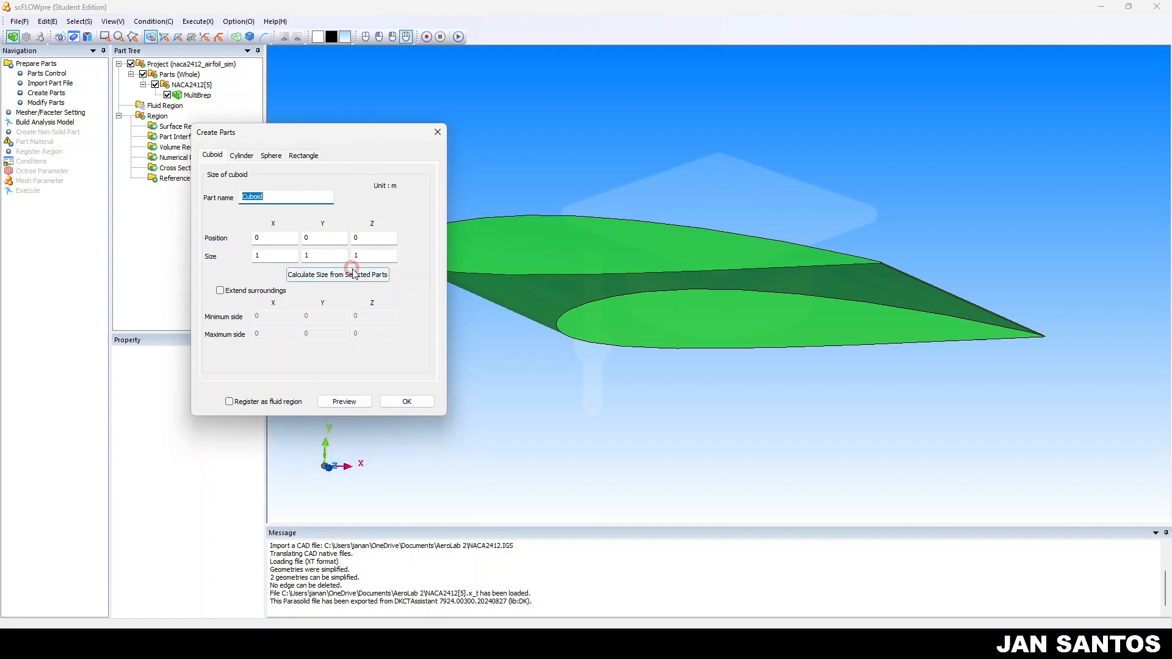
- Select the airfoil body and calculate the cuboid's position and size from it
left_click(354, 274)
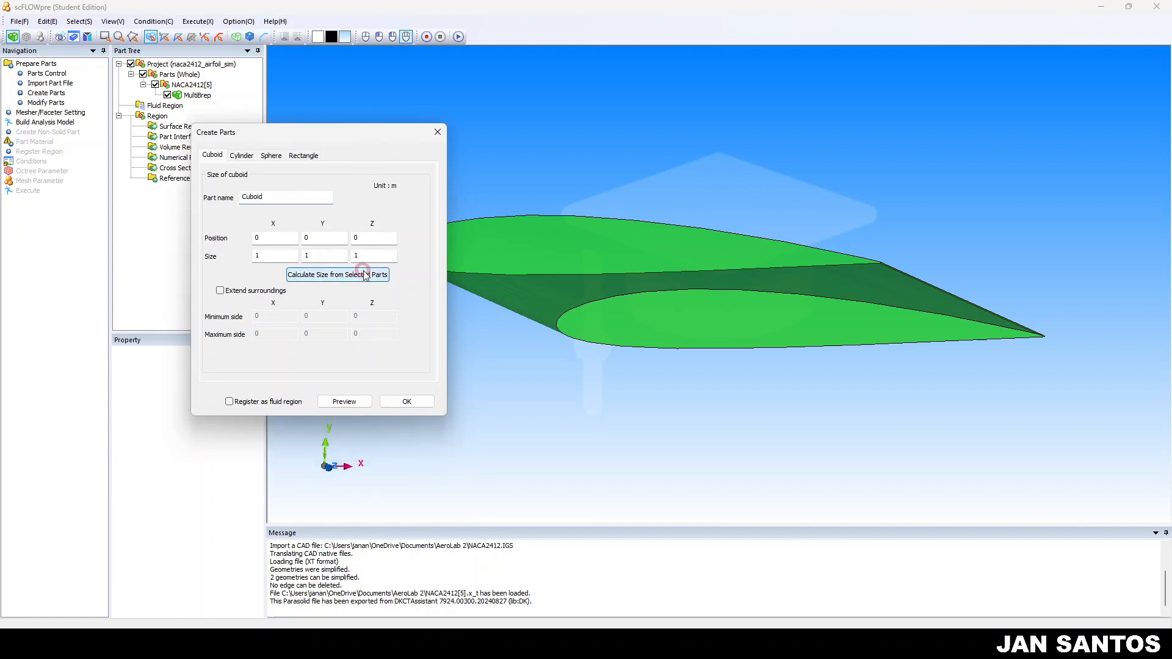
left_click(496, 260)
left_click(320, 274)
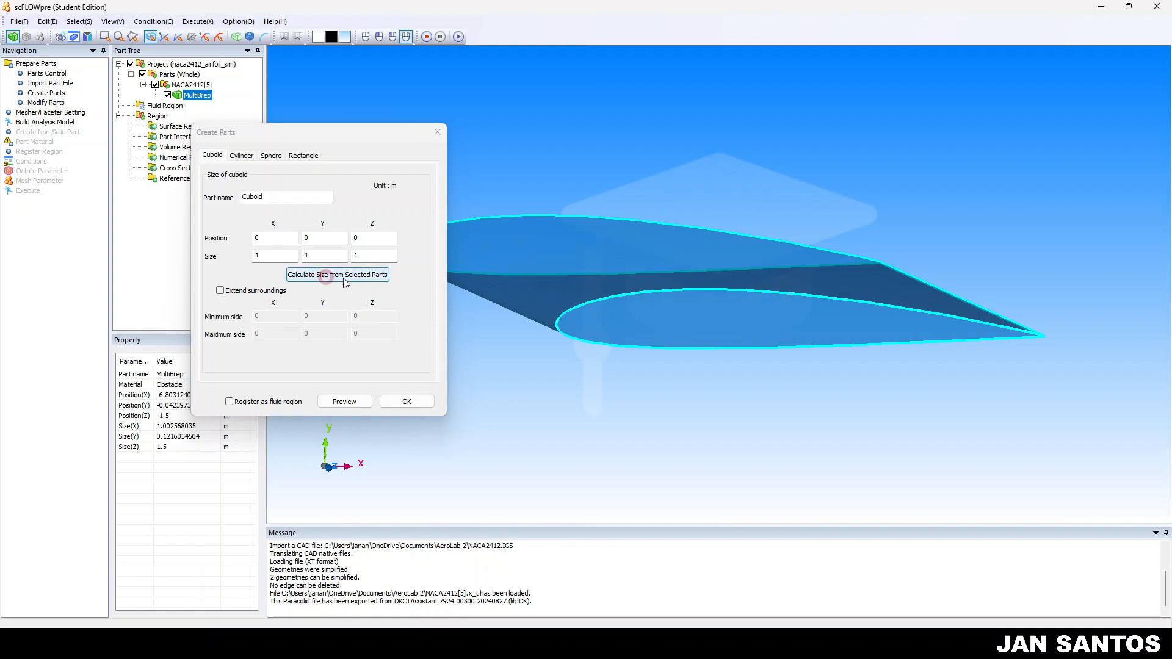
left_click_drag(360, 141, 296, 134)
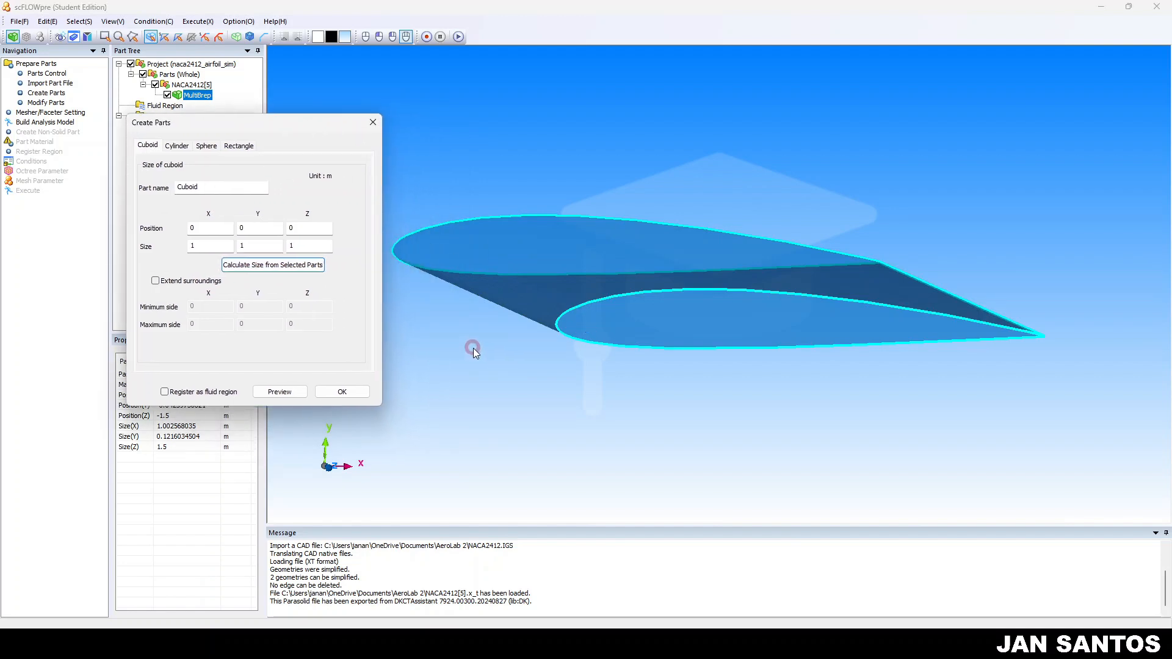
left_click(474, 348)
scroll(529, 358, "up", 2)
scroll(529, 358, "down", 3)
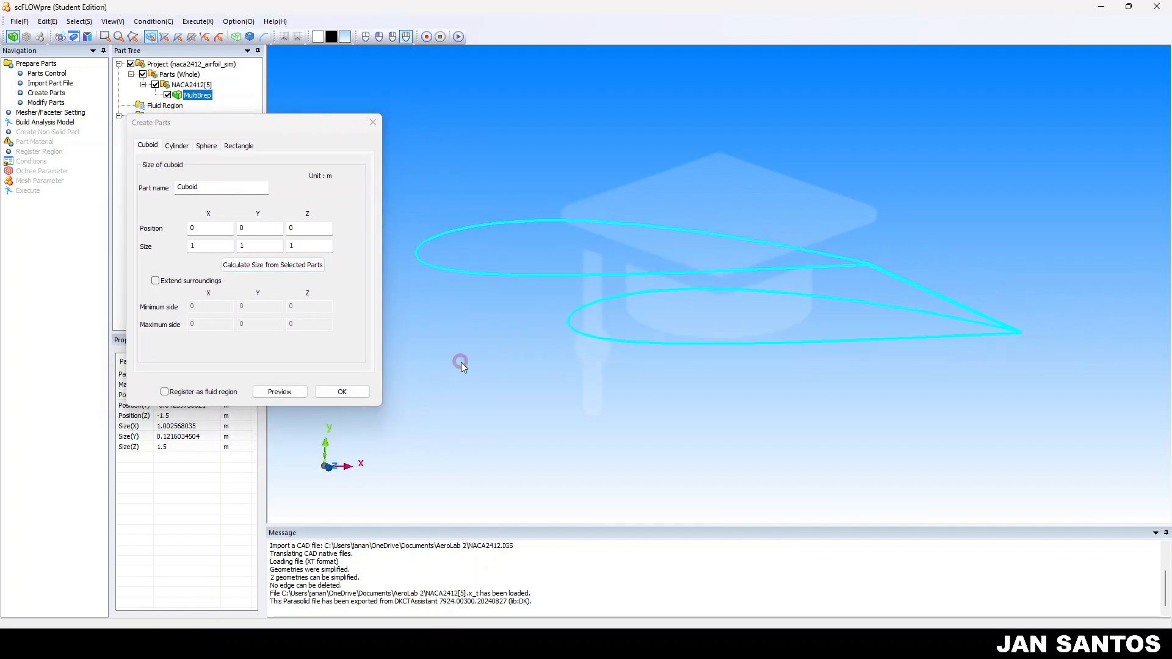
left_click(498, 360)
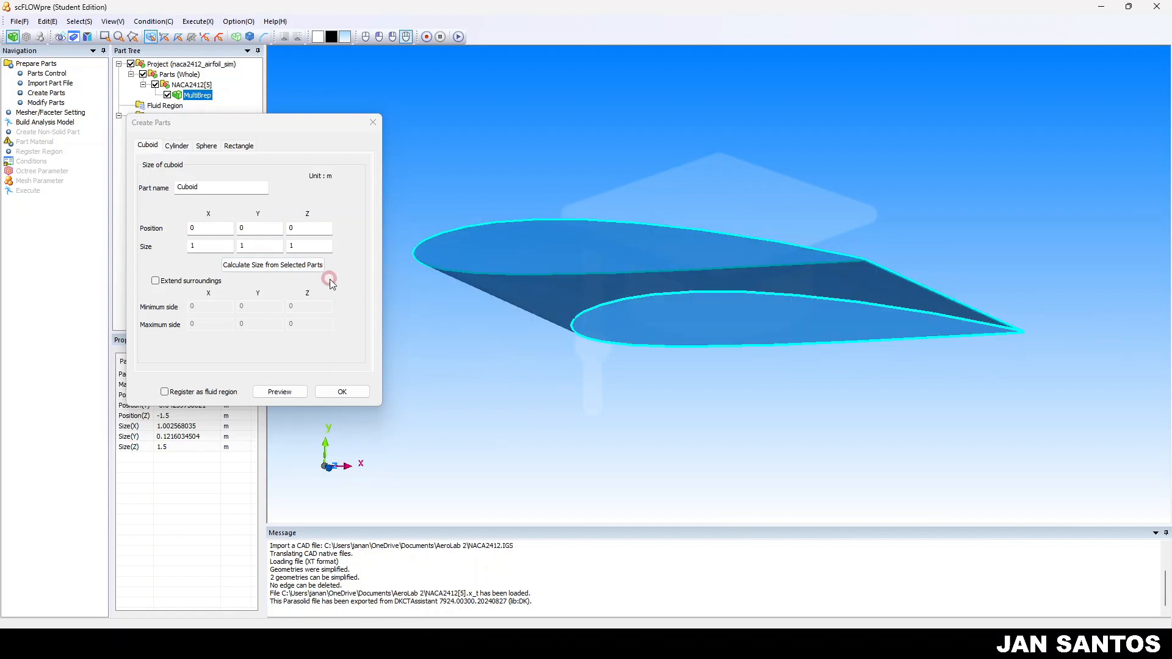
left_click(316, 267)
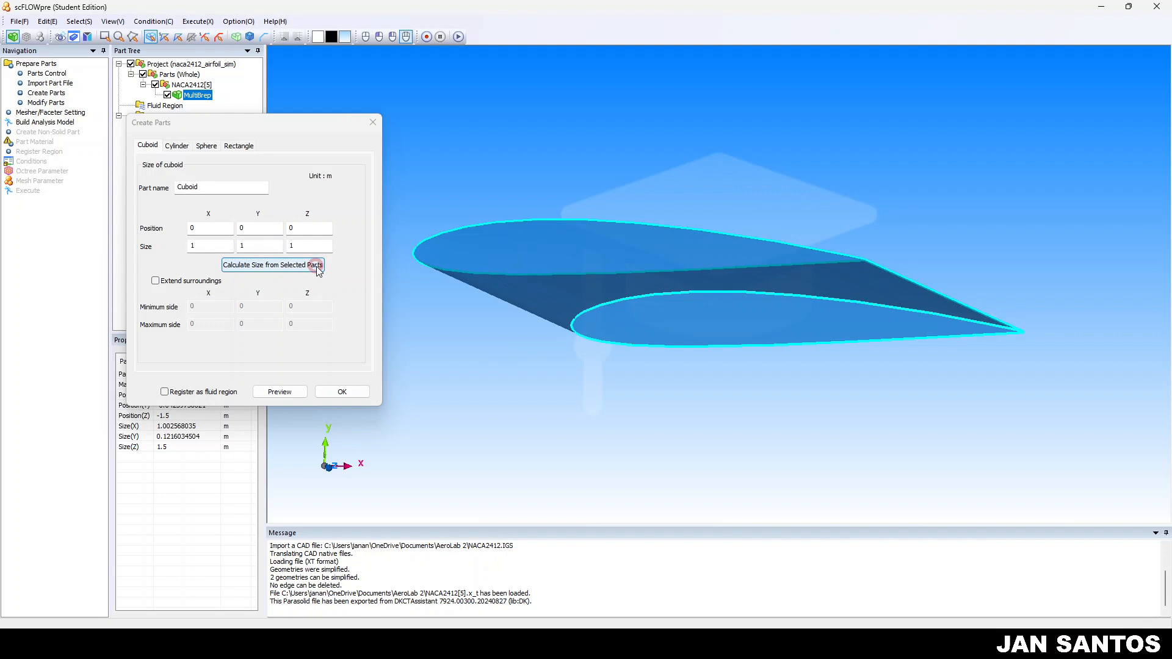
left_click(540, 260)
left_click(540, 260)
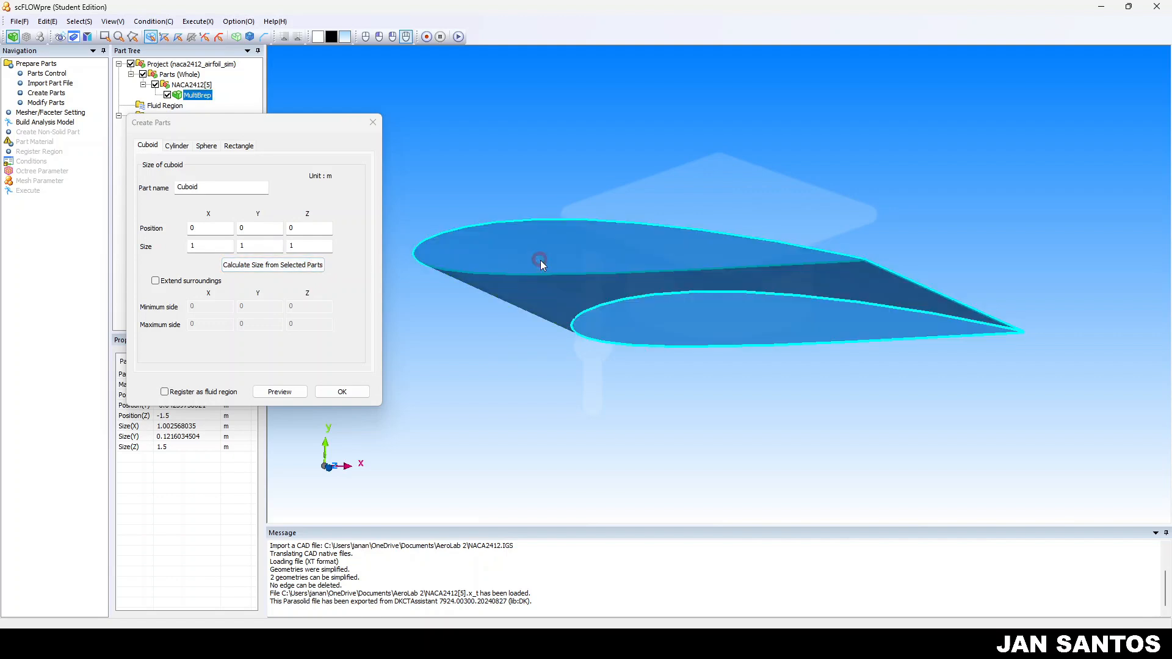
left_click(296, 272)
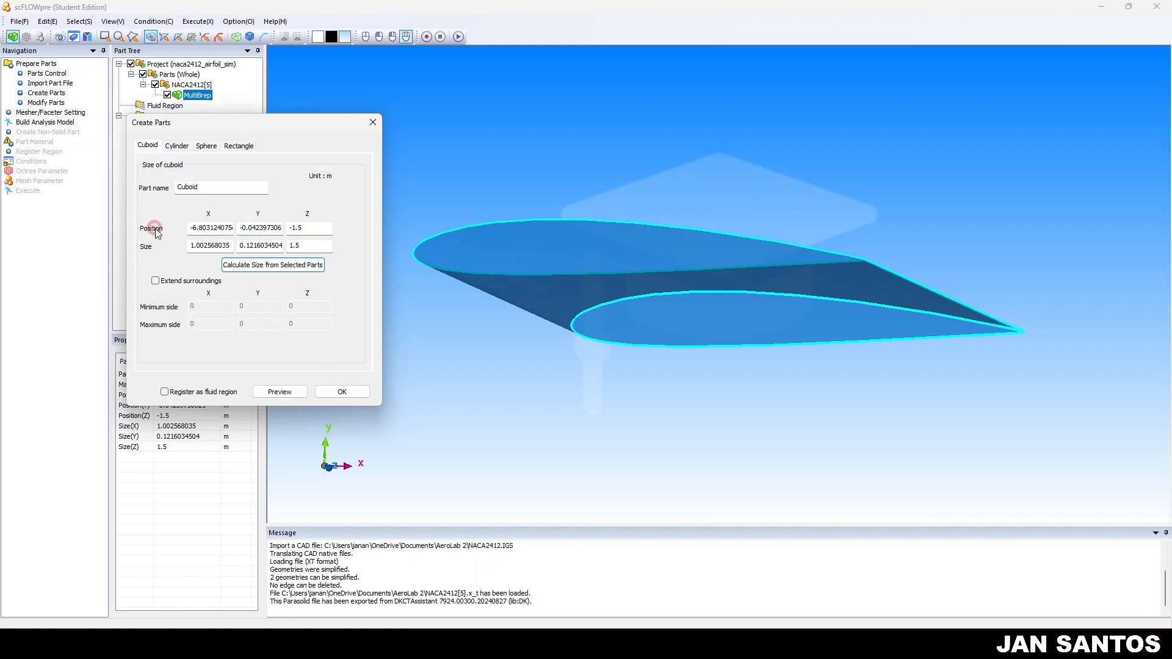
left_click(228, 229)
left_click(253, 229)
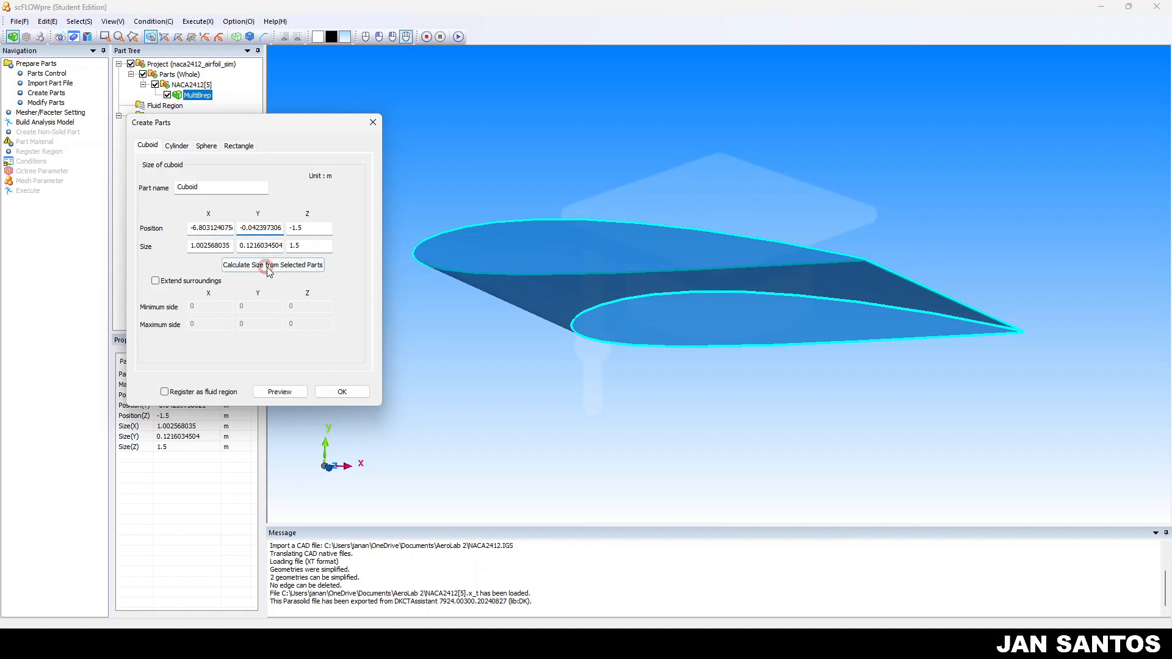
- Enable Extend surroundings for the cuboid and set its minimum side extension to 1 m in X, Y and Z
left_click(156, 281)
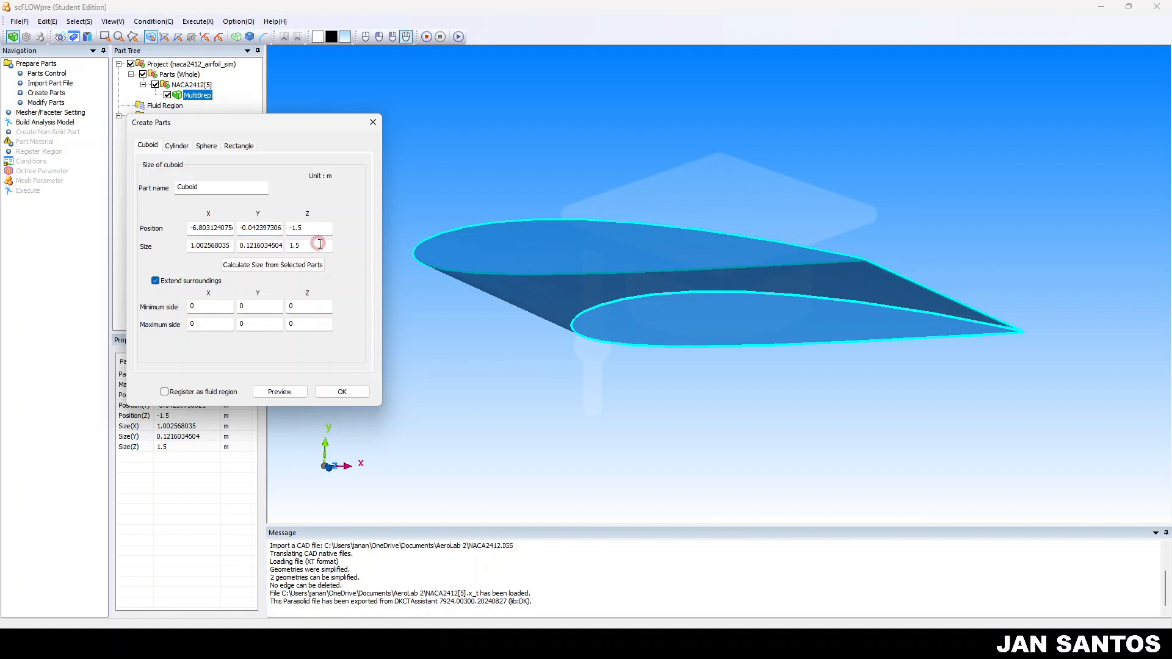
left_click_drag(316, 245, 281, 249)
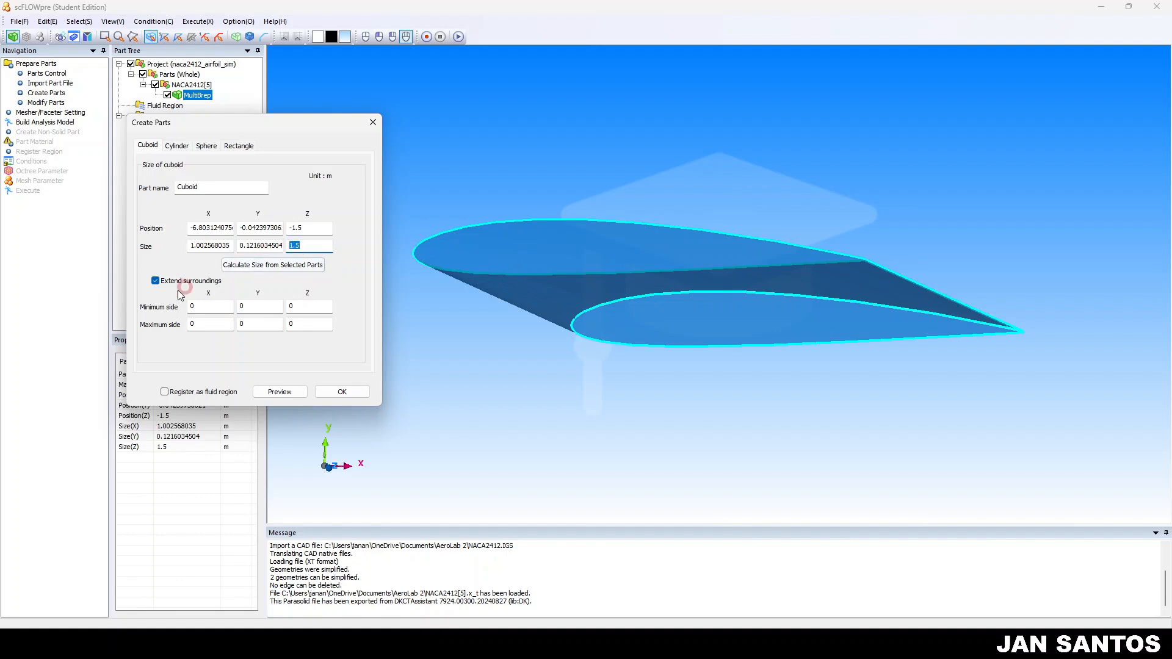
left_click(217, 304)
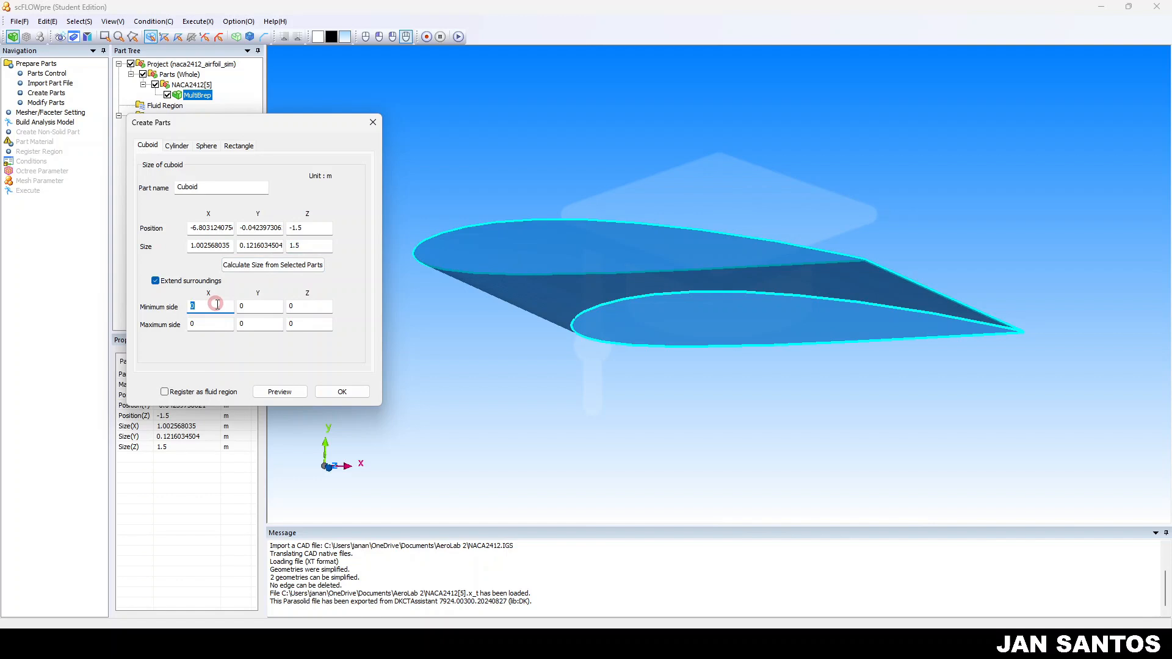
type("0")
type("1")
left_click(258, 309)
type("1")
left_click(310, 310)
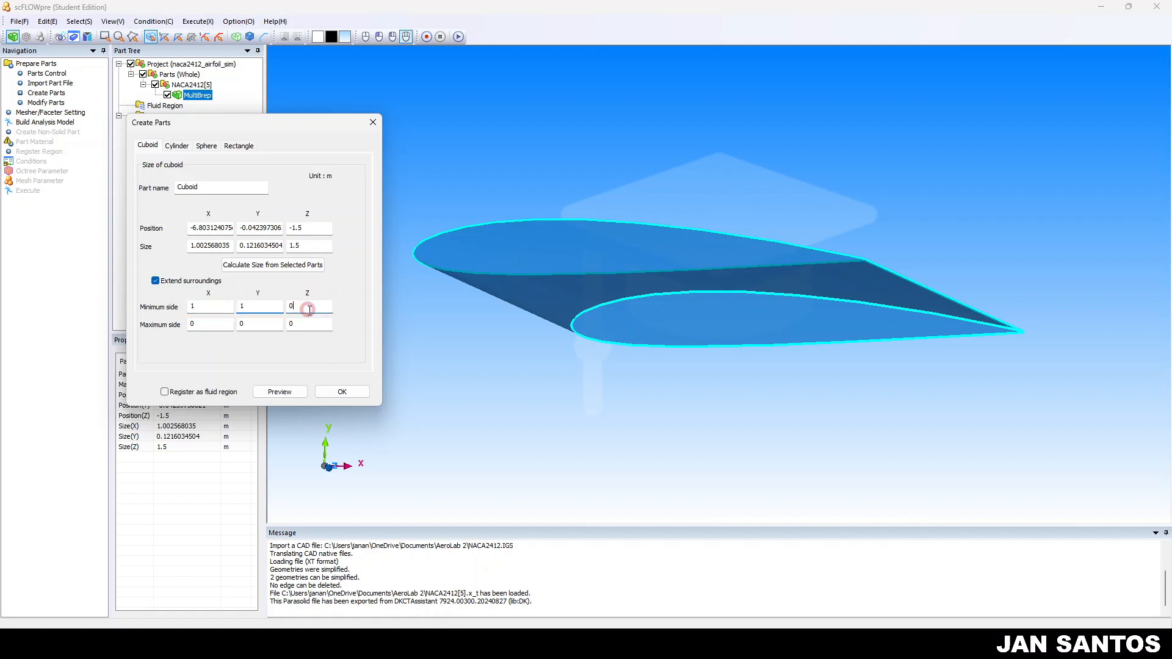
key("BackSpace")
type("1")
- Set the cuboid's maximum side extension to 1 m in X, Y and Z
left_click(203, 328)
key("BackSpace")
type("1")
left_click(250, 327)
key("BackSpace")
type("1")
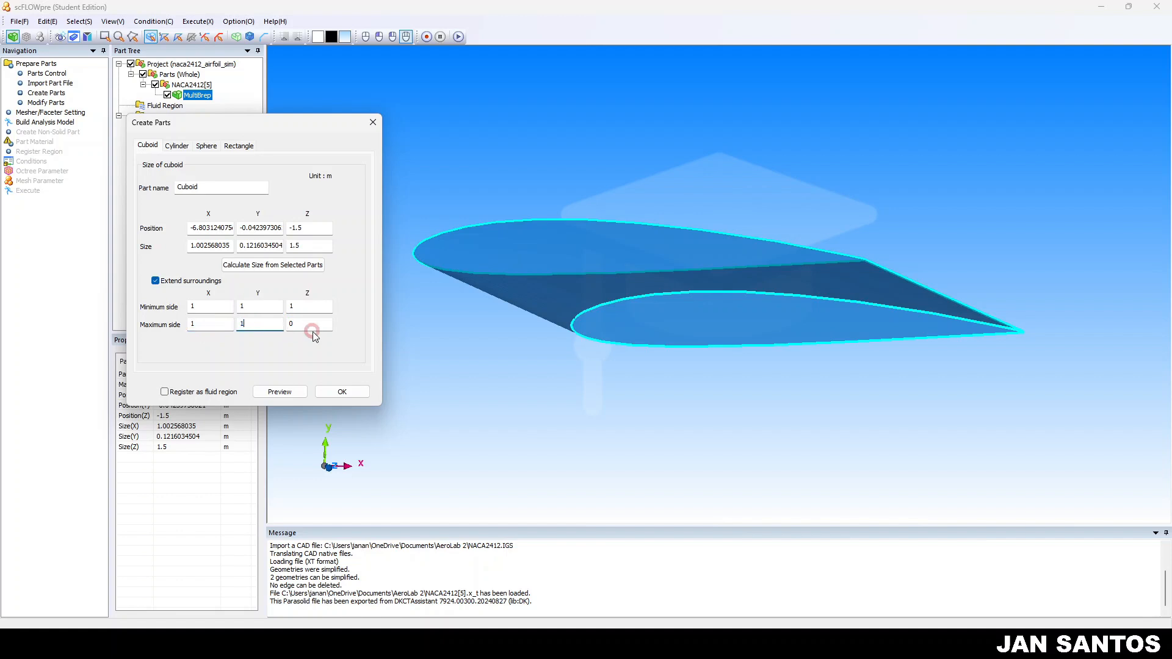
left_click(311, 330)
key("BackSpace")
type("1")
- Preview the extended cuboid around the airfoil and inspect it from several angles
left_click(290, 394)
scroll(813, 418, "down", 6)
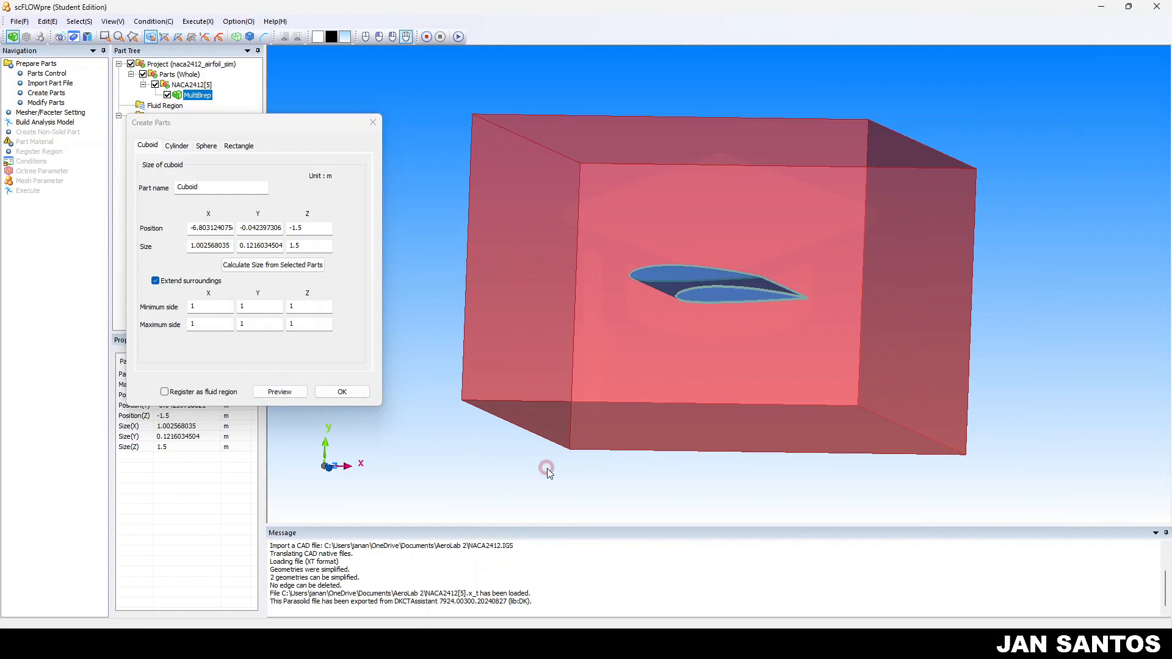
middle_click_drag(545, 469, 863, 419)
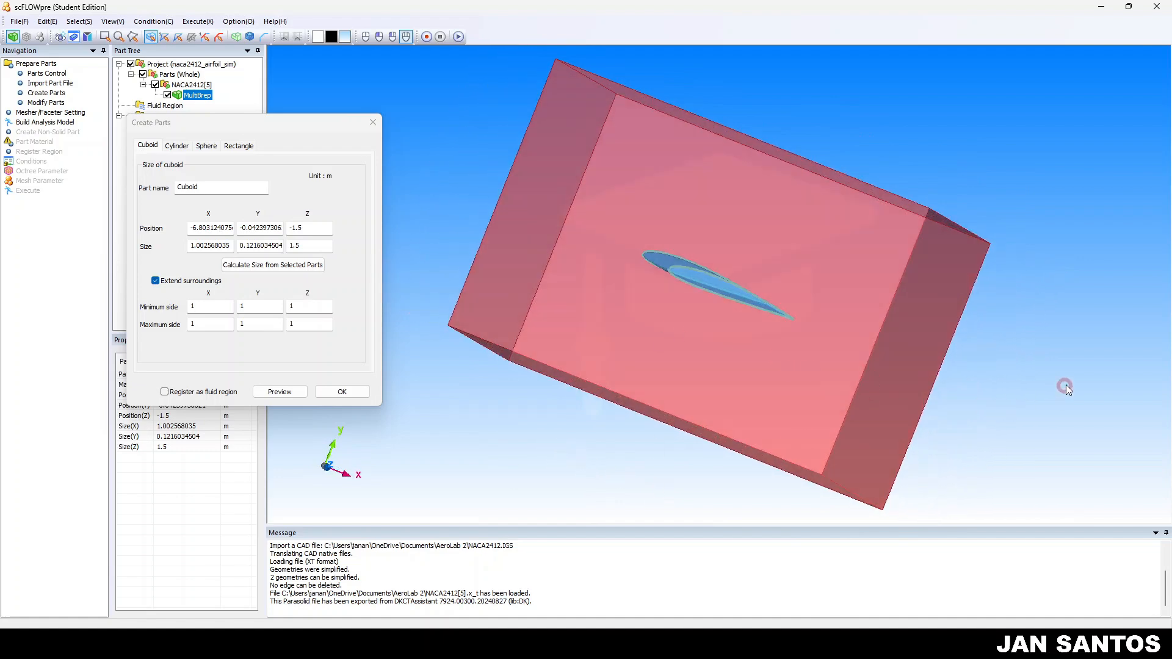
middle_click_drag(1064, 387, 375, 401)
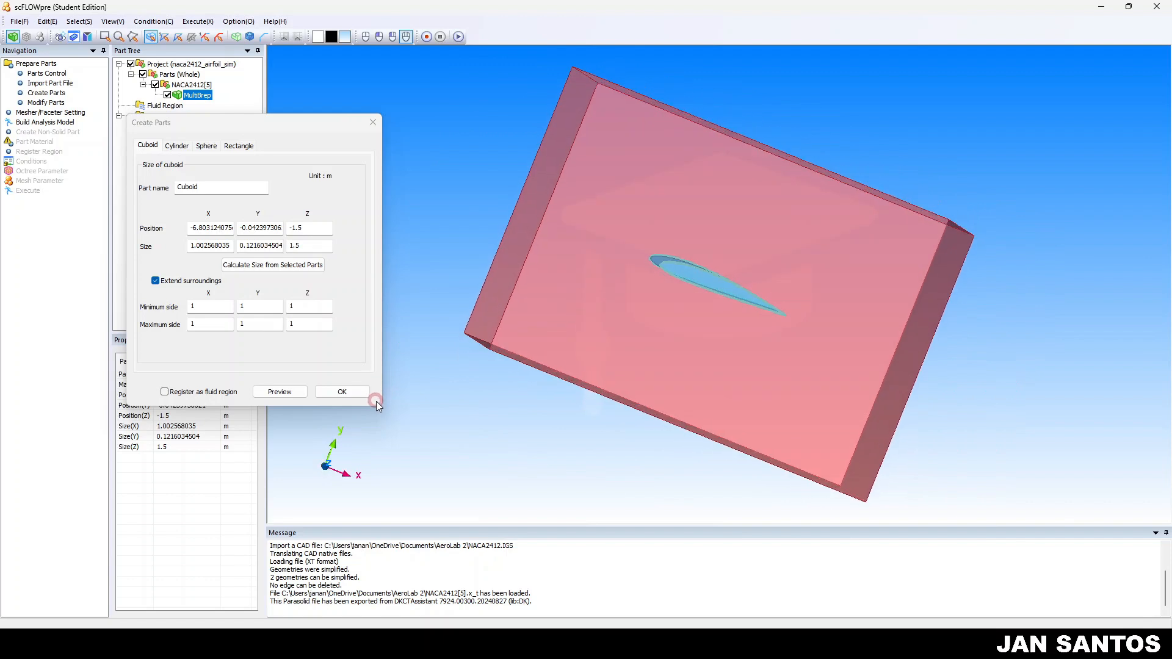
mouse_move(969, 345)
middle_mouse_down()
mouse_move(992, 362)
mouse_move(1058, 358)
mouse_move(968, 358)
middle_mouse_up()
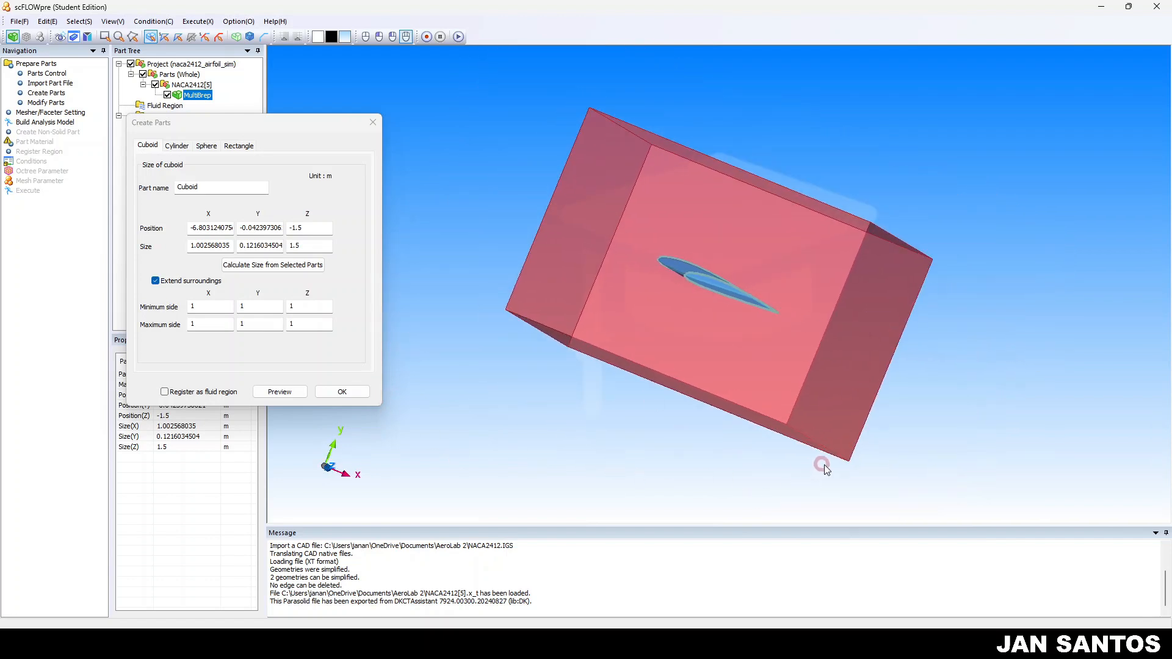
middle_click_drag(818, 466, 727, 418)
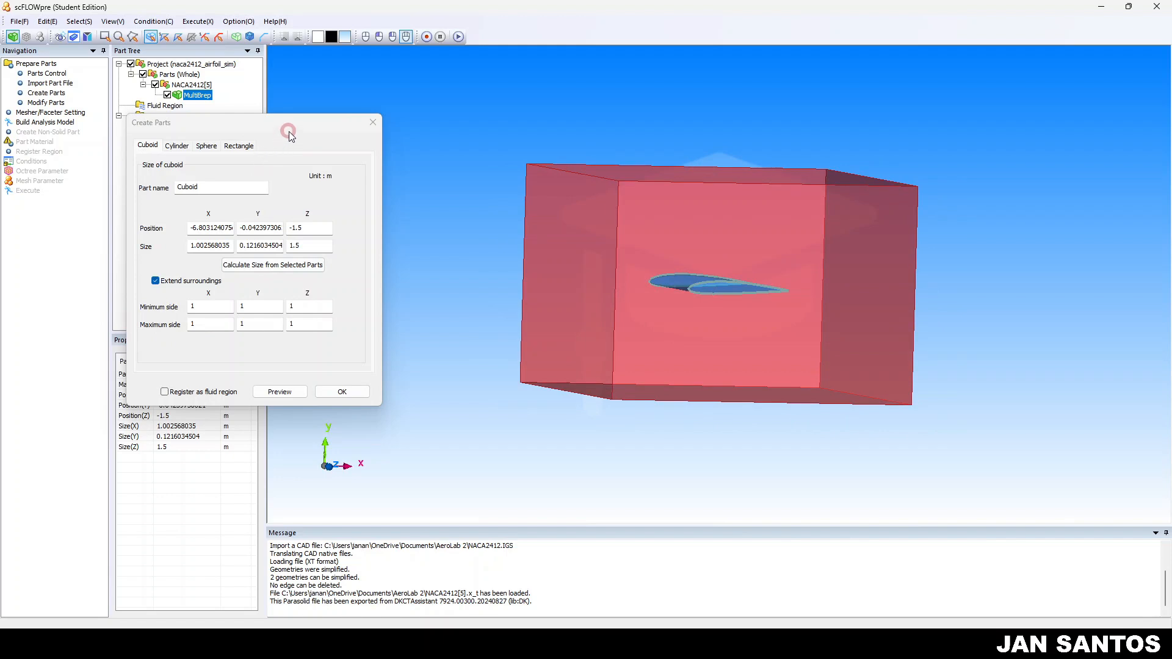
- Set the cuboid to be registered as a fluid region
left_click_drag(289, 131, 367, 103)
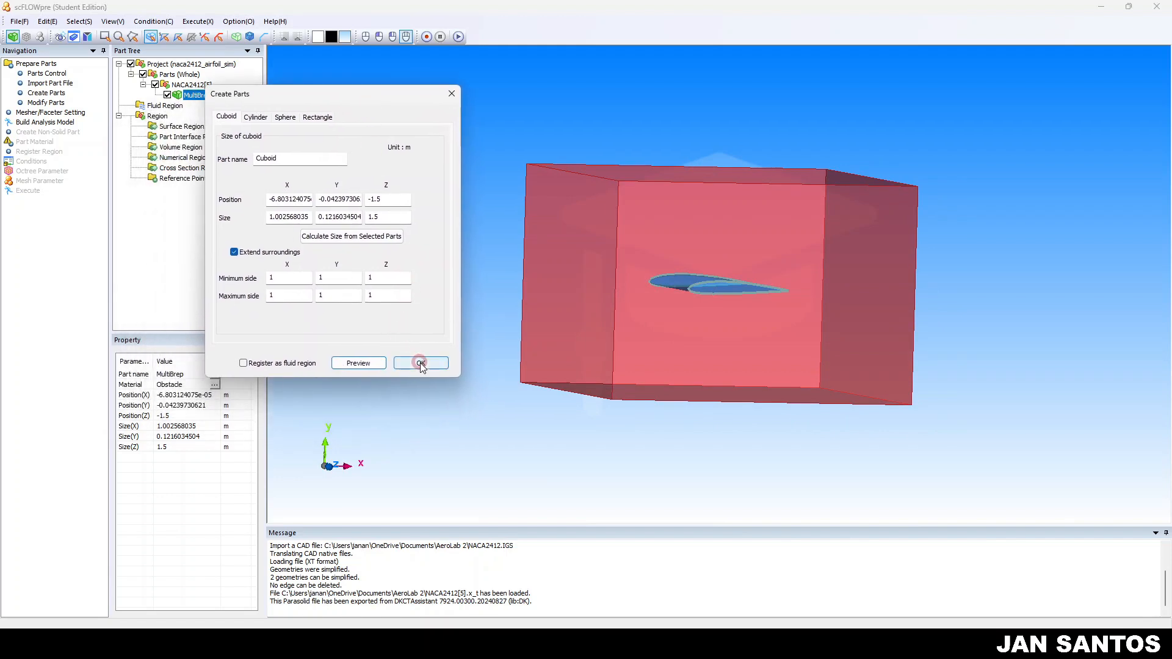
left_click(435, 351)
left_click_drag(361, 99, 428, 65)
left_click(310, 327)
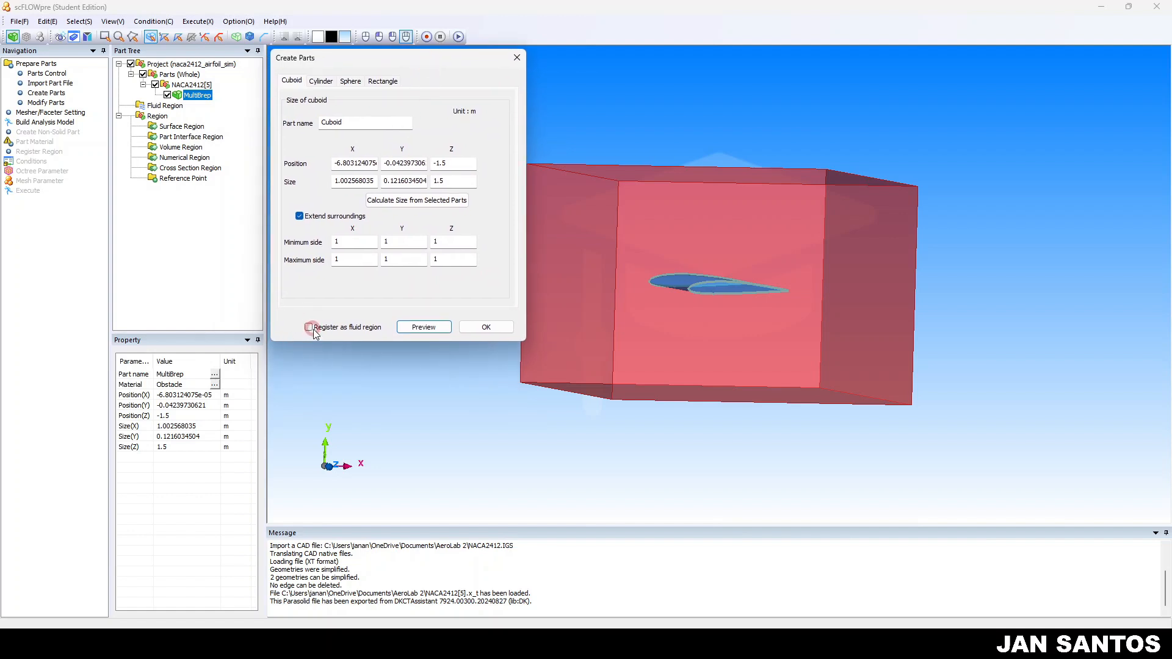
left_click(216, 613)
left_click(1000, 644)
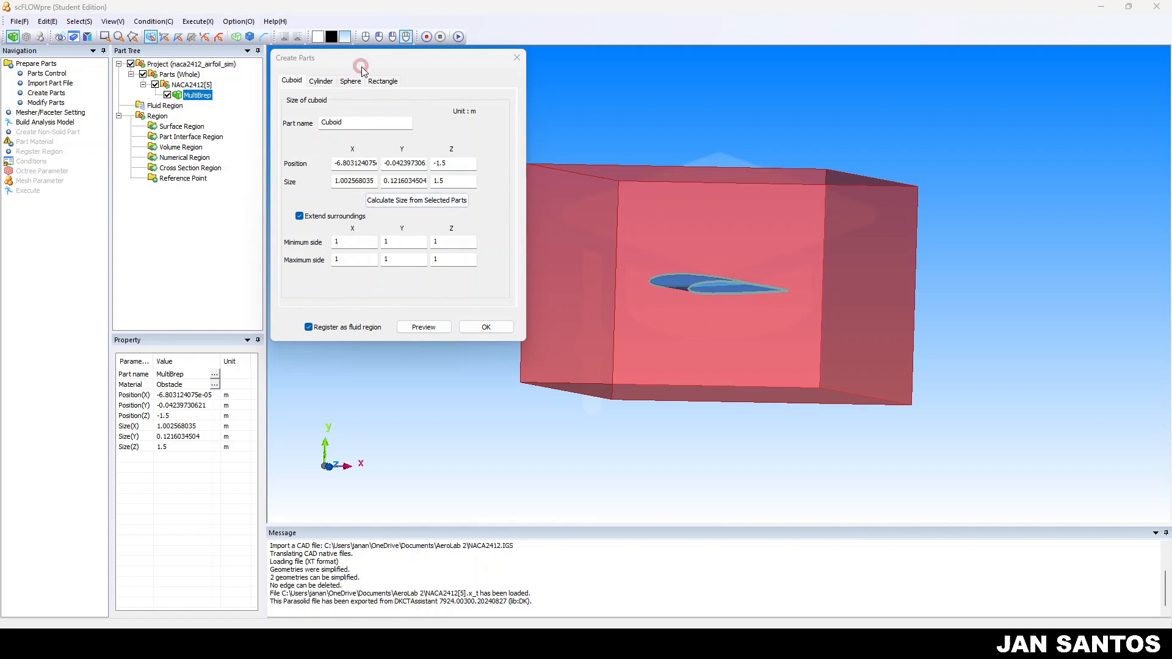
left_click_drag(365, 62, 366, 64)
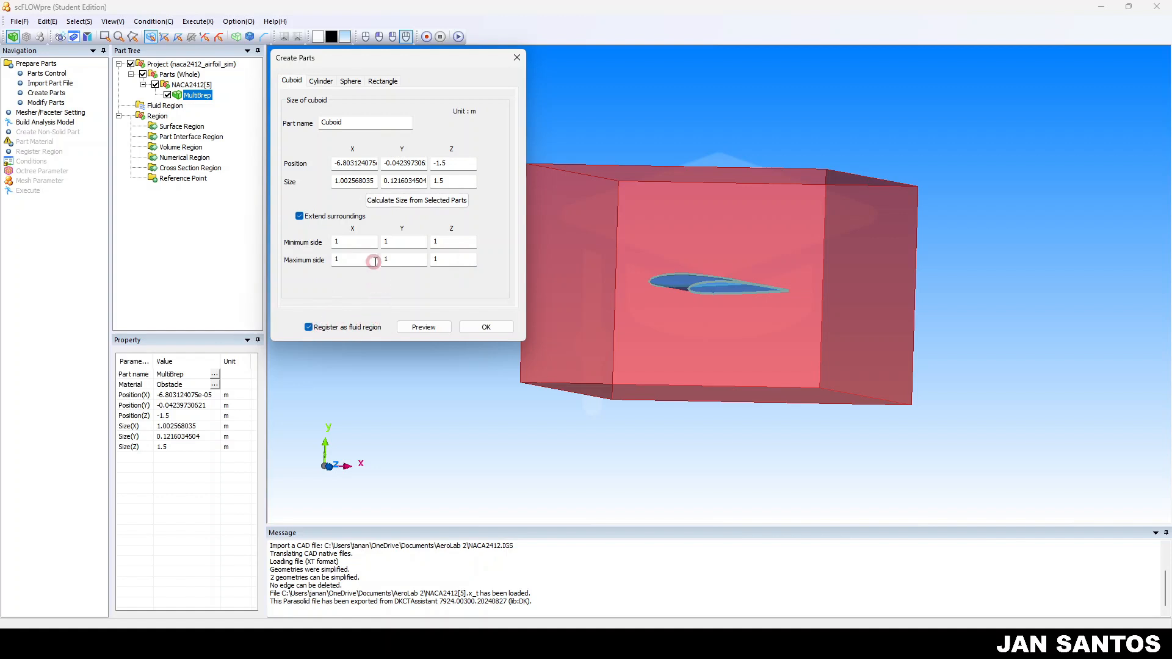
- Review the cuboid's minimum and maximum side extensions against the previewed volume around the airfoil
left_click(366, 242)
left_click(394, 241)
left_click(458, 242)
left_click(360, 257)
left_click(409, 263)
left_click(445, 261)
left_click_drag(669, 429, 781, 419)
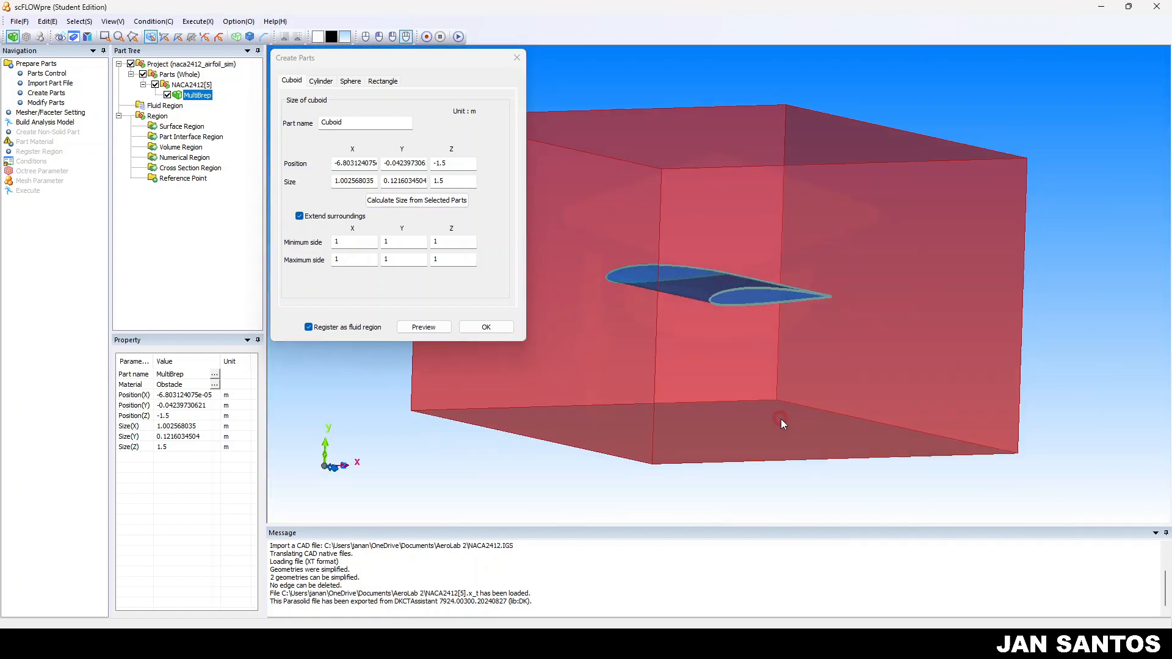
- Set the cuboid's minimum side extension to 0.75 m in X, Y and Z
double_click(369, 241)
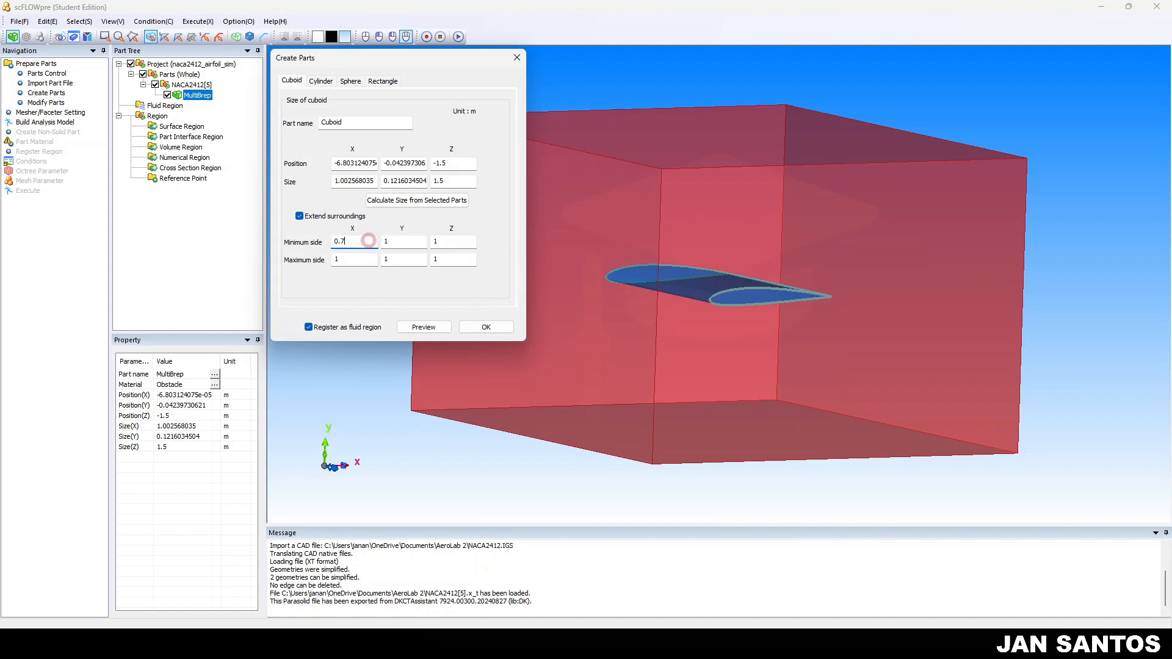
double_click(369, 241)
key("BackSpace")
double_click(368, 241)
key("ctrl+c")
double_click(387, 241)
key("ctrl+v")
double_click(444, 240)
key("ctrl+v")
- Set the cuboid's maximum side extension to 0.75 m in X, Y and Z and preview the smaller volume
double_click(443, 259)
key("ctrl+v")
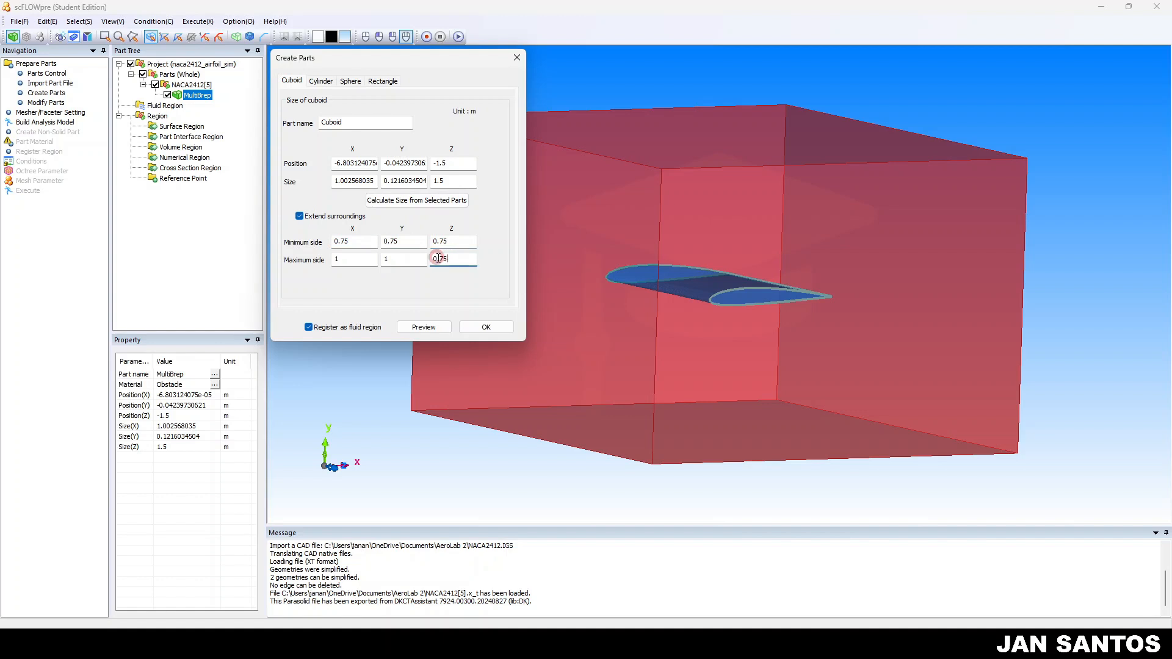
double_click(409, 258)
key("ctrl+v")
double_click(342, 259)
key("ctrl+v")
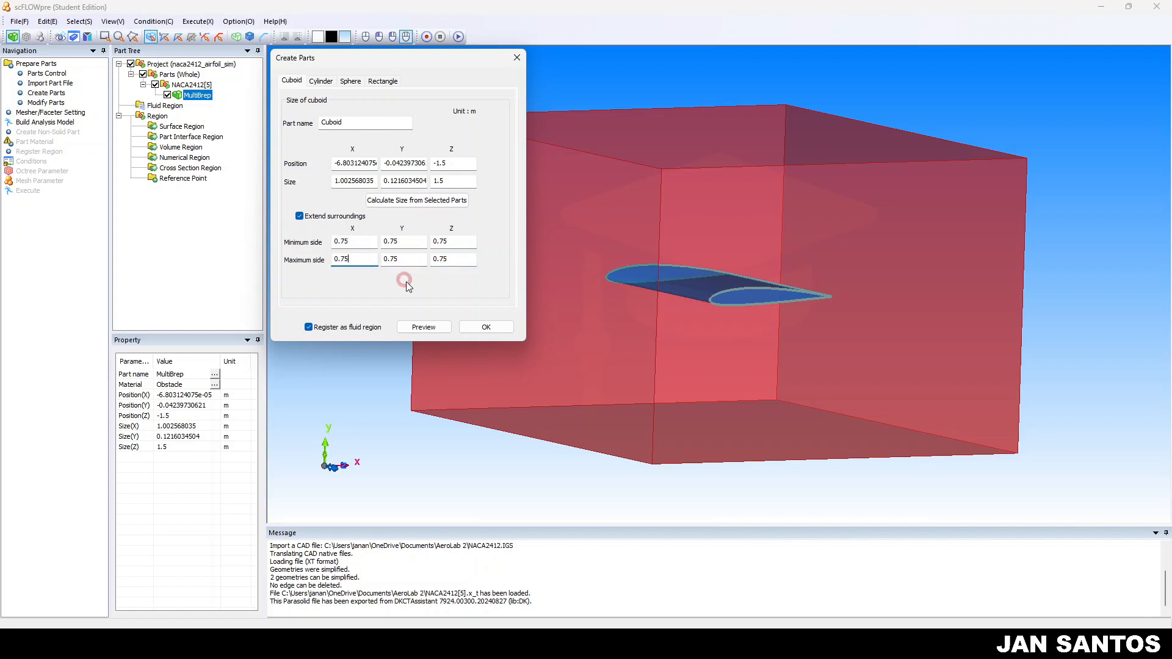
left_click(424, 327)
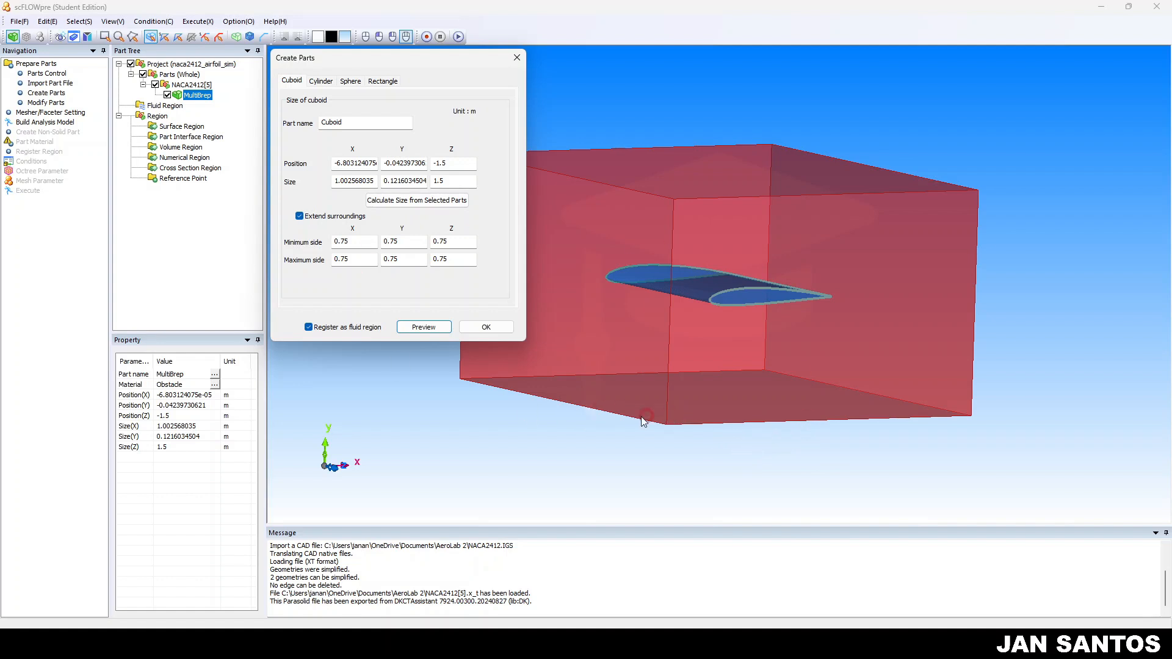
- Set the cuboid's minimum side extension back to 1 m in X, Y and Z
double_click(358, 240)
type("1")
double_click(414, 245)
double_click(352, 242)
left_click(352, 242)
type("1")
double_click(393, 242)
type("1")
double_click(445, 243)
type("1")
- Set the cuboid's maximum side extension back to 1 m in X, Y and Z
double_click(447, 258)
type("1")
double_click(403, 259)
type("1")
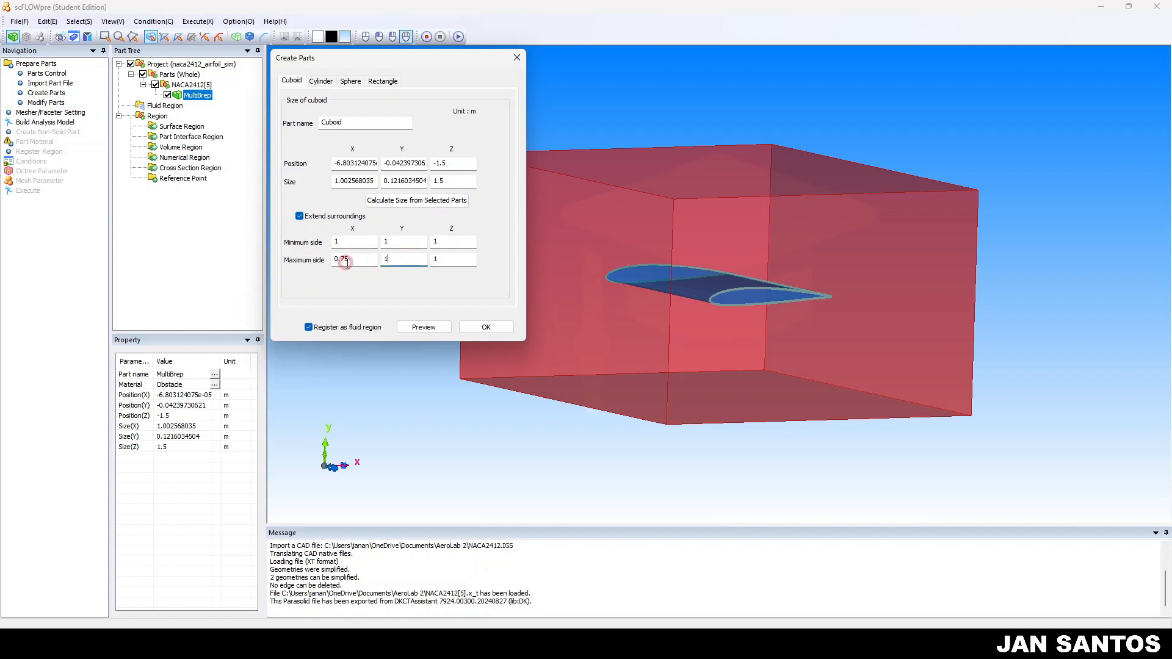
double_click(345, 260)
type("1")
double_click(339, 242)
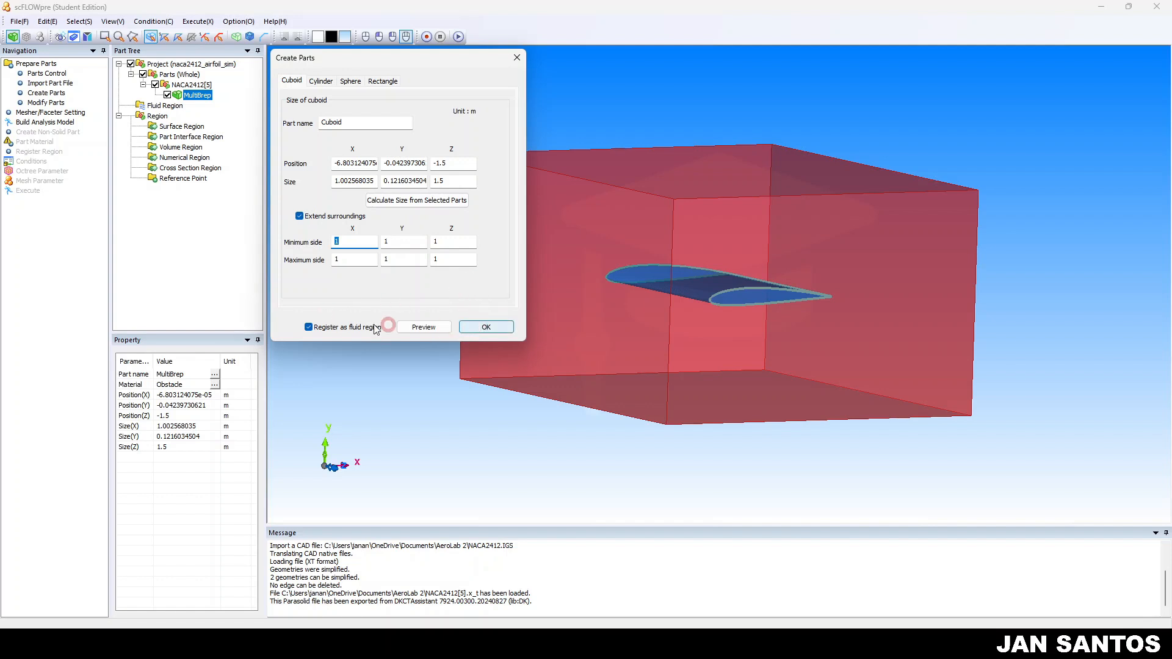
- Create the surrounding cuboid as a registered fluid region and select it among the parts
left_click(487, 327)
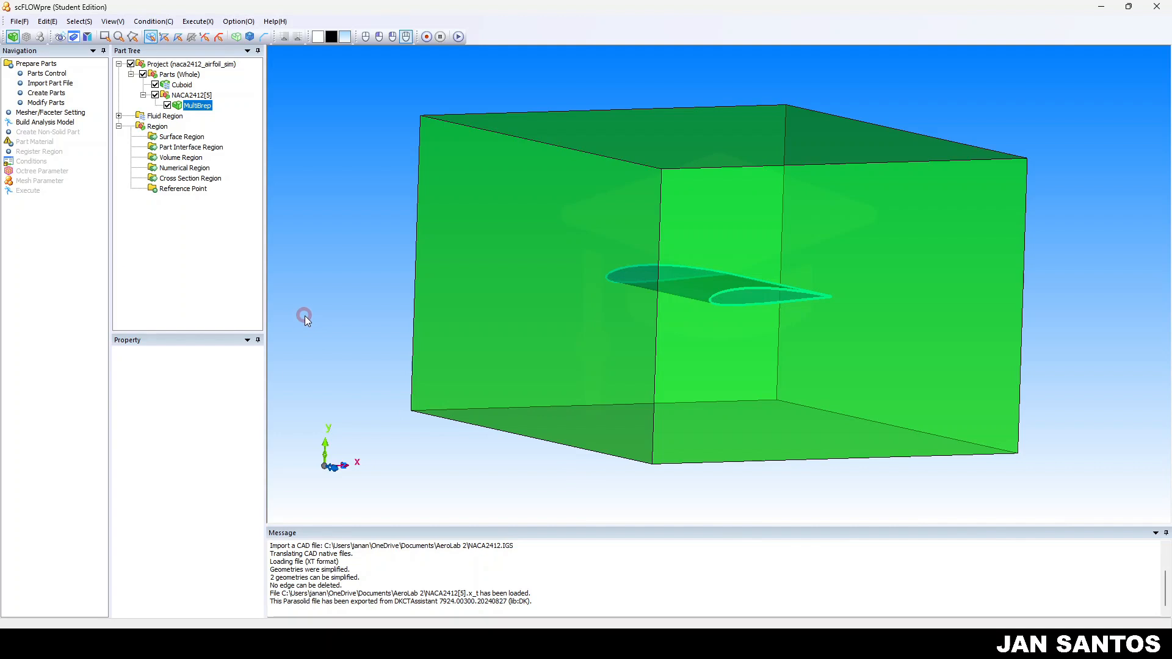
left_click(181, 85)
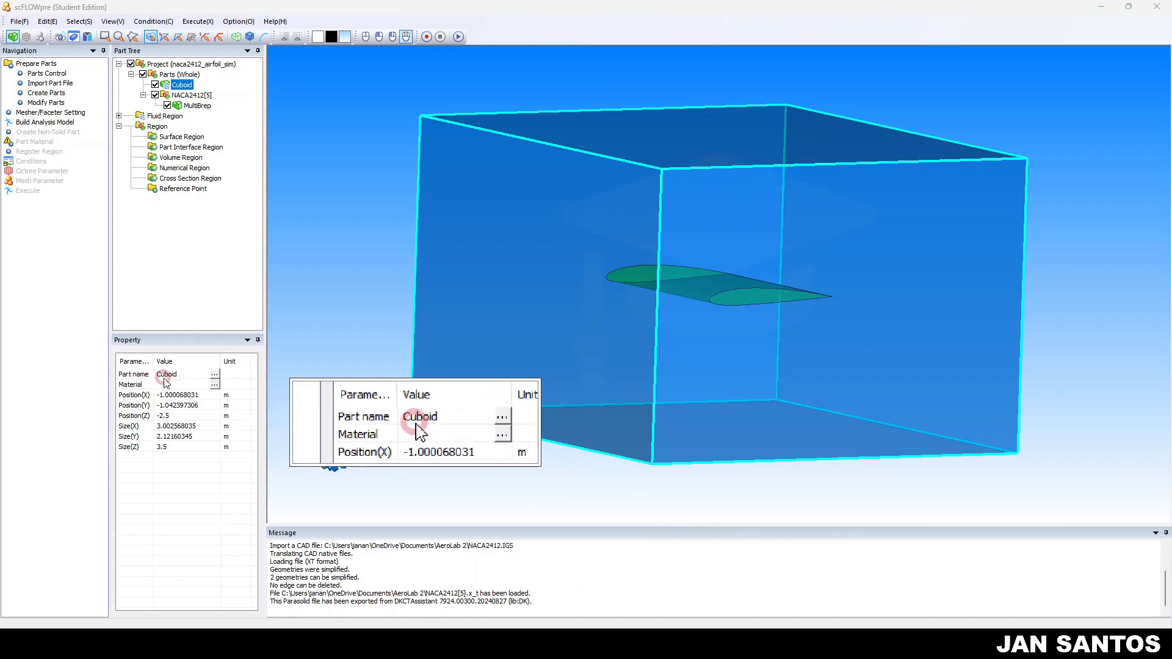
left_click(183, 84)
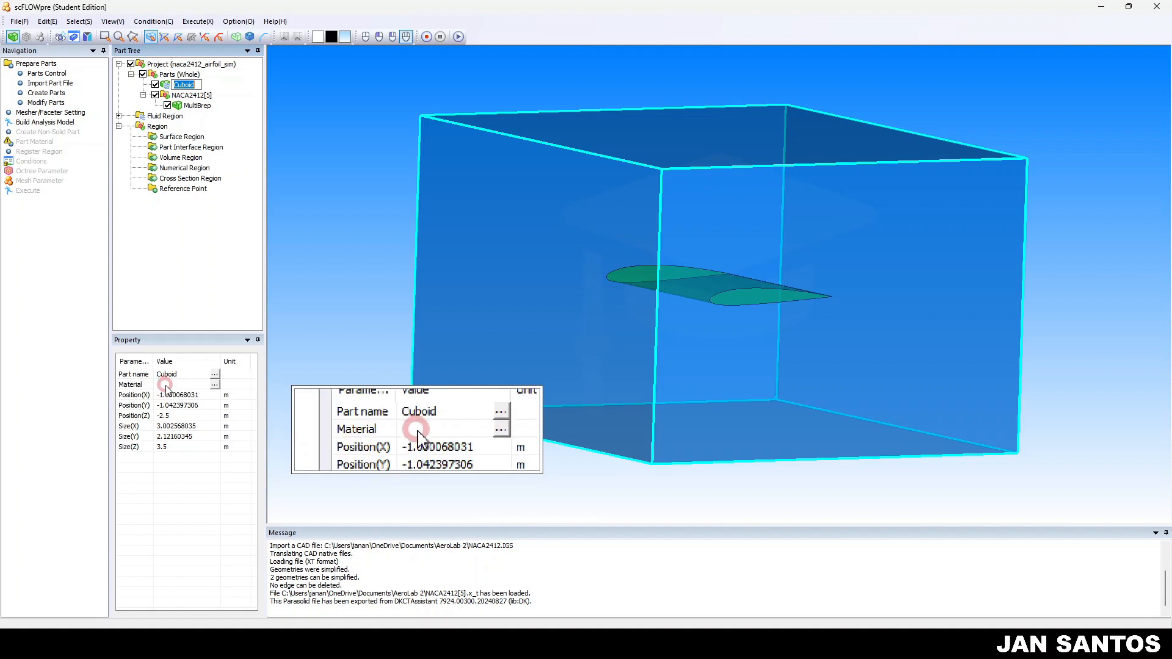
- Check the material assigned to the imported NACA2412 airfoil part
left_click(193, 97)
left_click(198, 106)
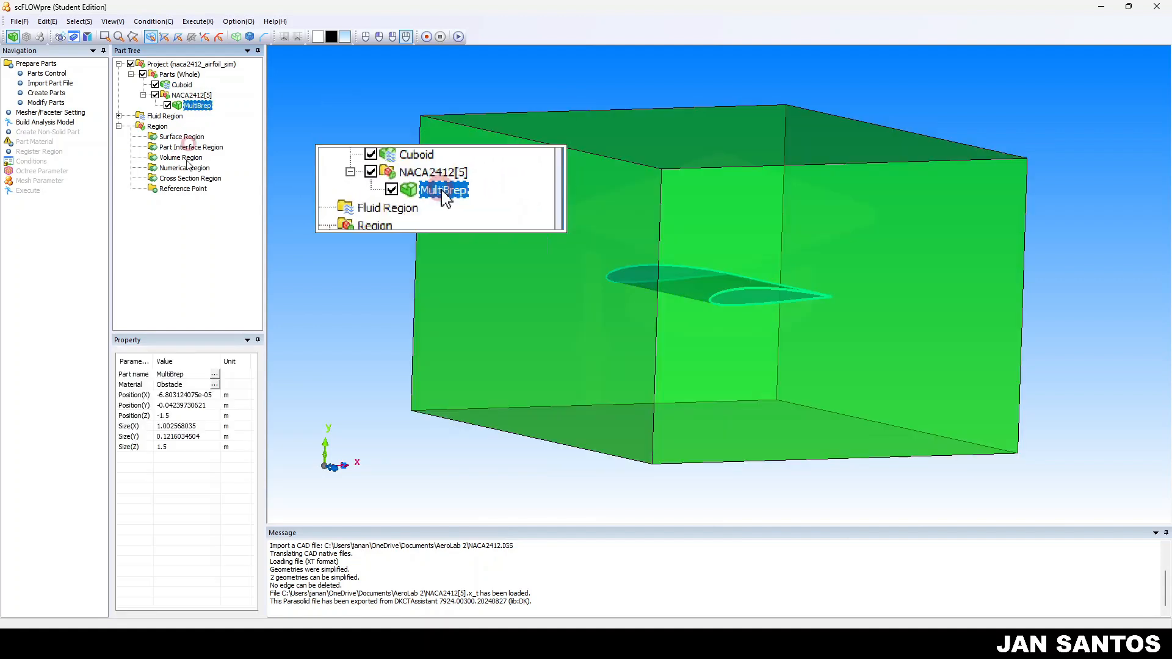
left_click(155, 386)
left_click(181, 385)
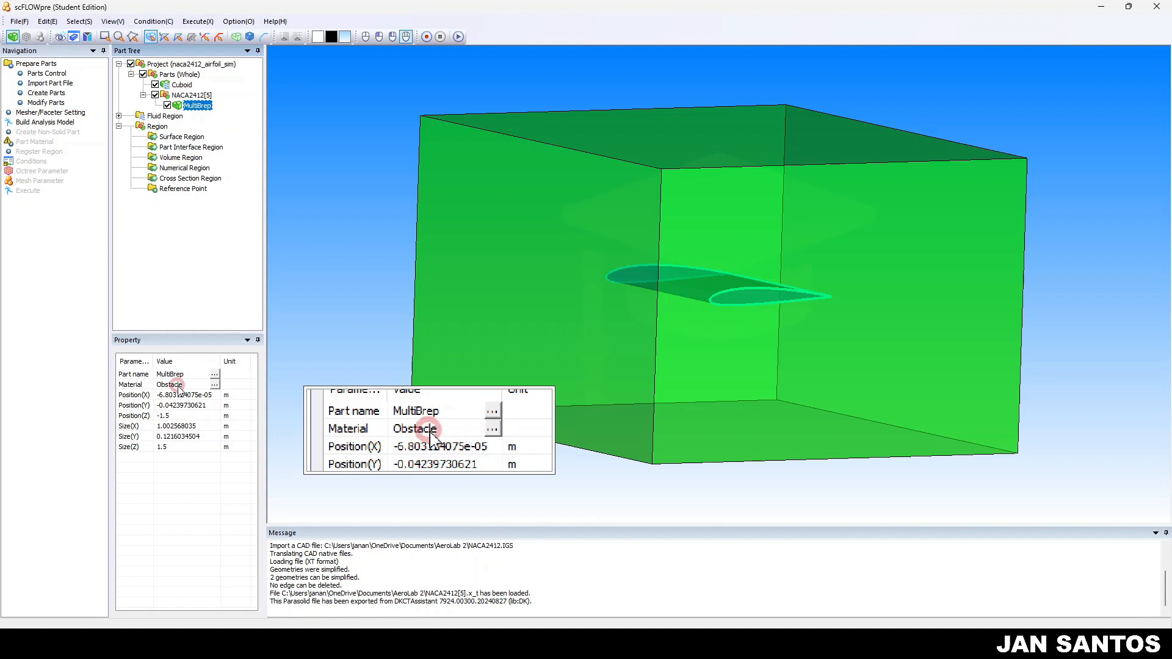
- Select the cuboid and open its material assignment for editing
left_click(182, 85)
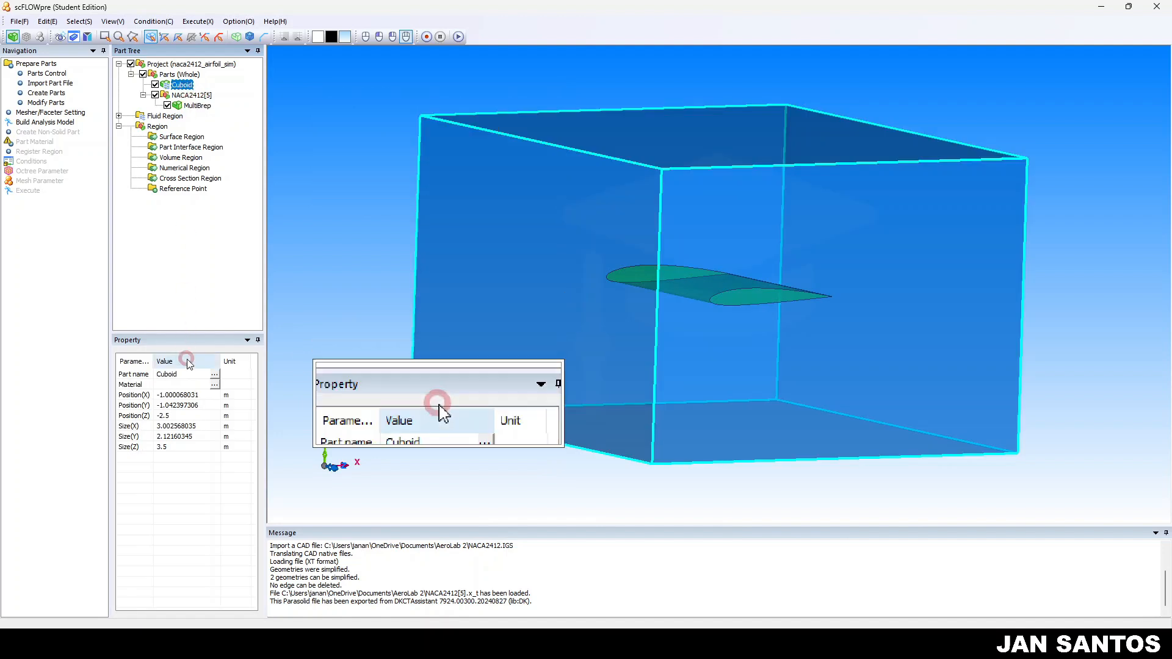
left_click(157, 385)
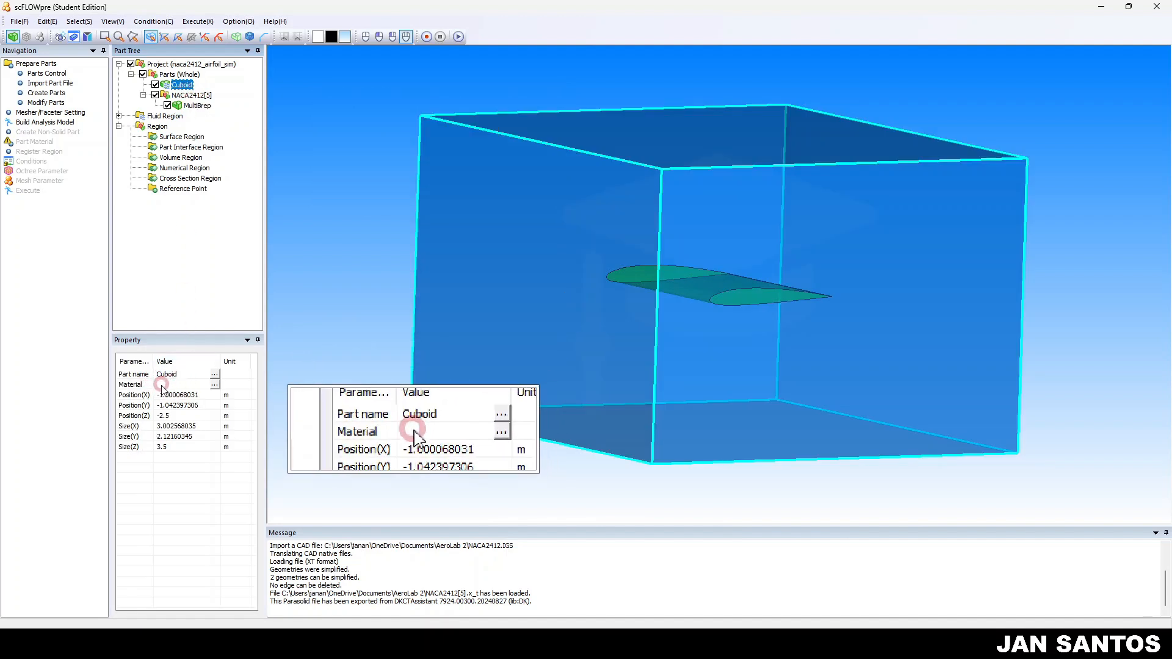
left_click(180, 387)
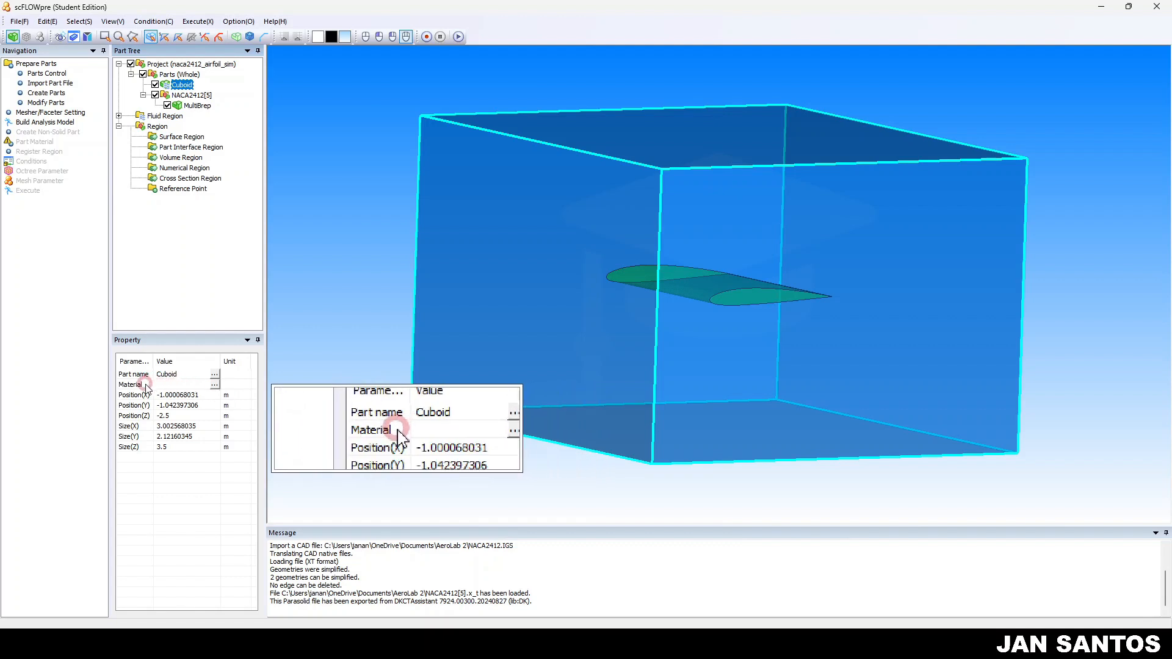
left_click(214, 385)
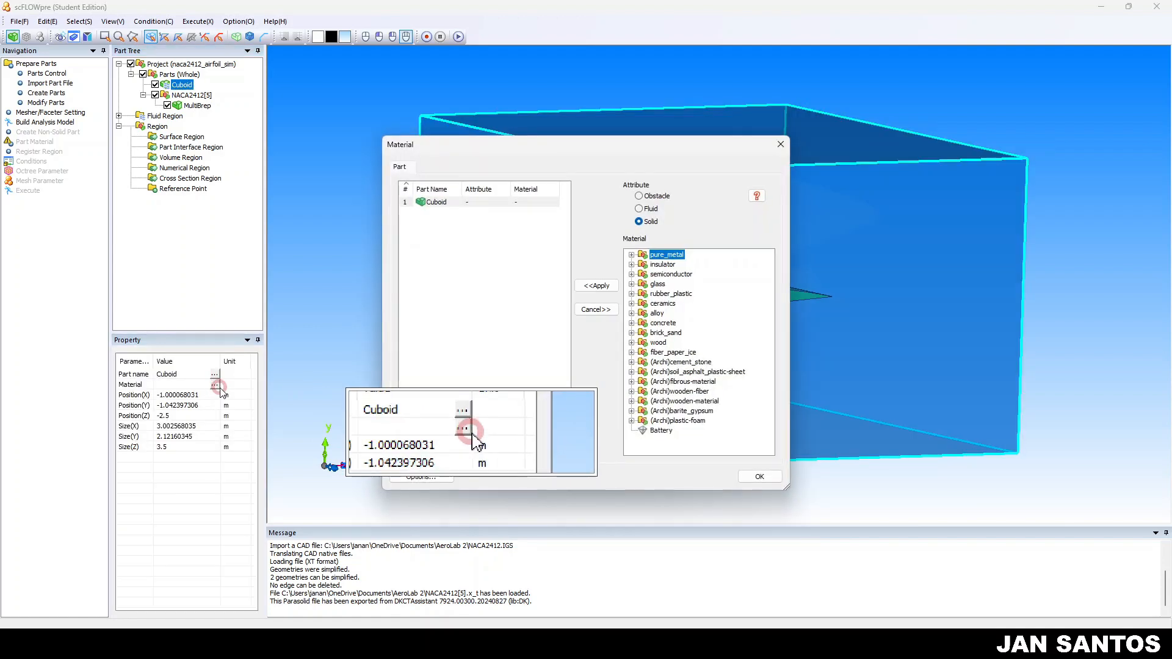
- Try to assign the incompressible gas air(incompressible/20C) to the cuboid with the Fluid attribute
left_click(873, 643)
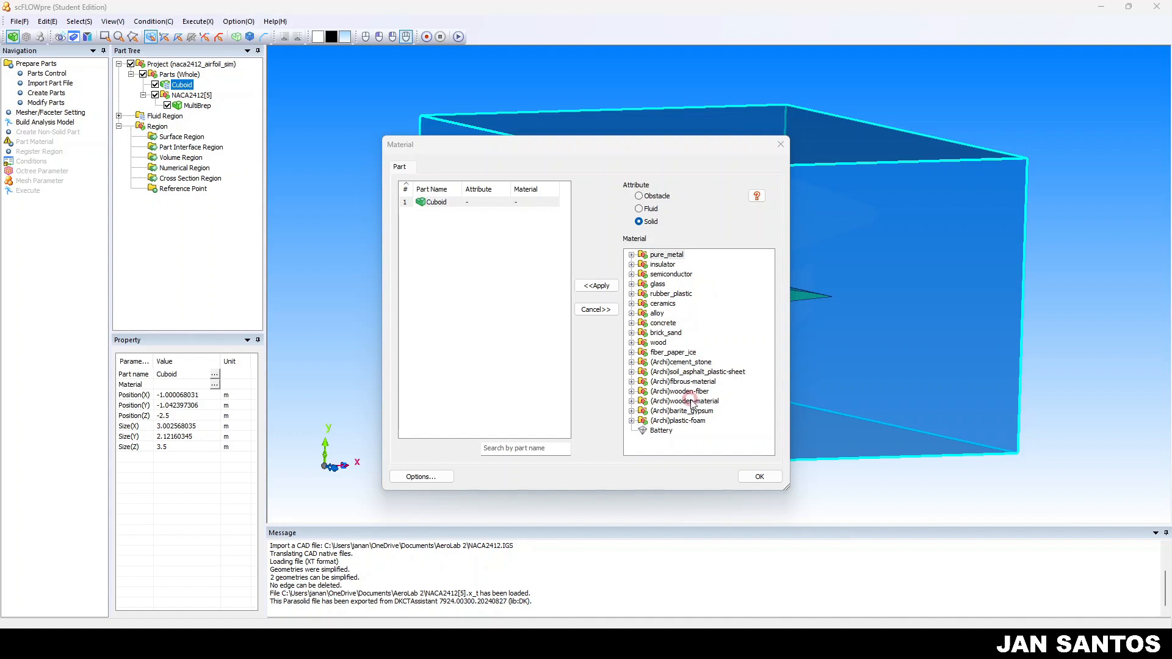
left_click(639, 209)
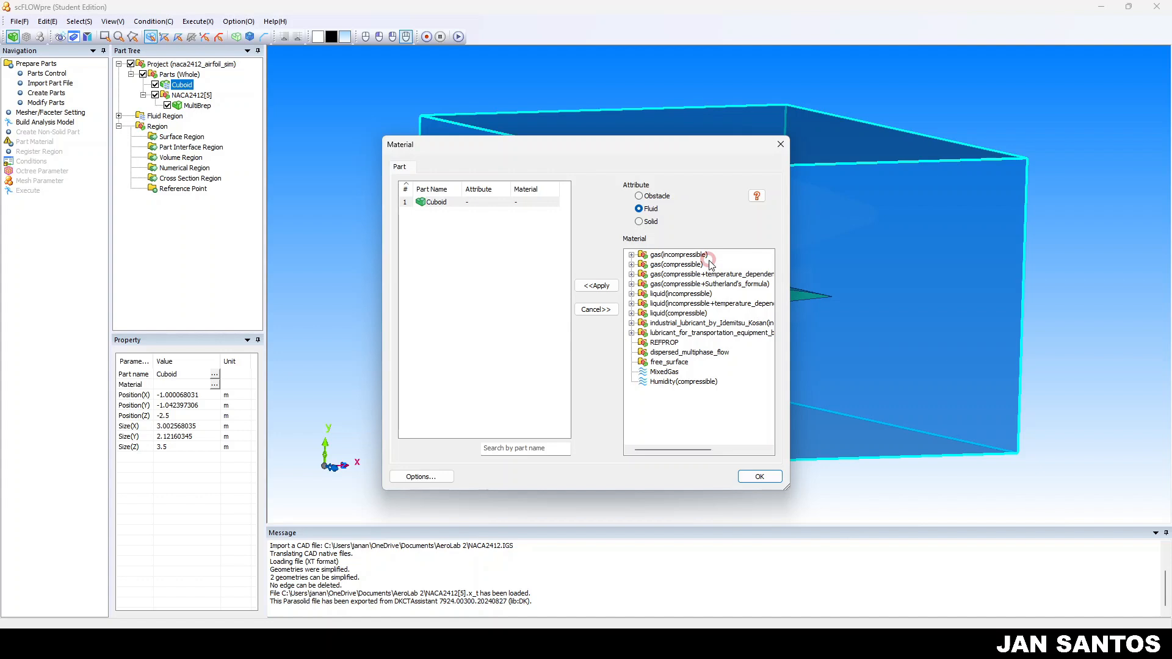
left_click(632, 255)
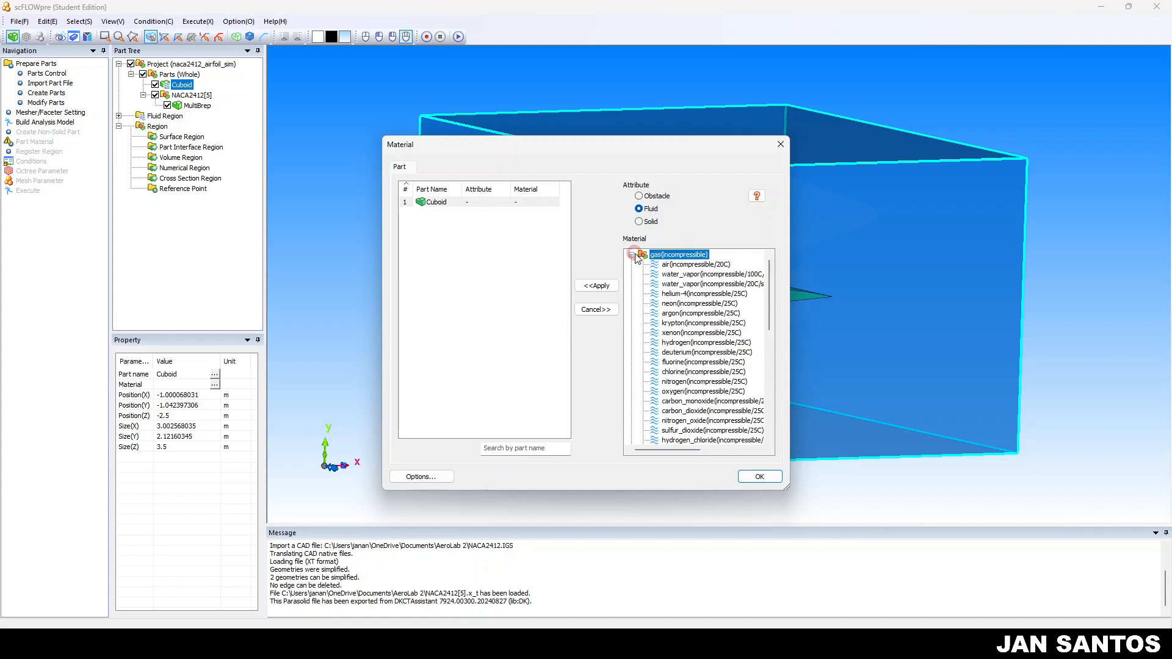
left_click(685, 266)
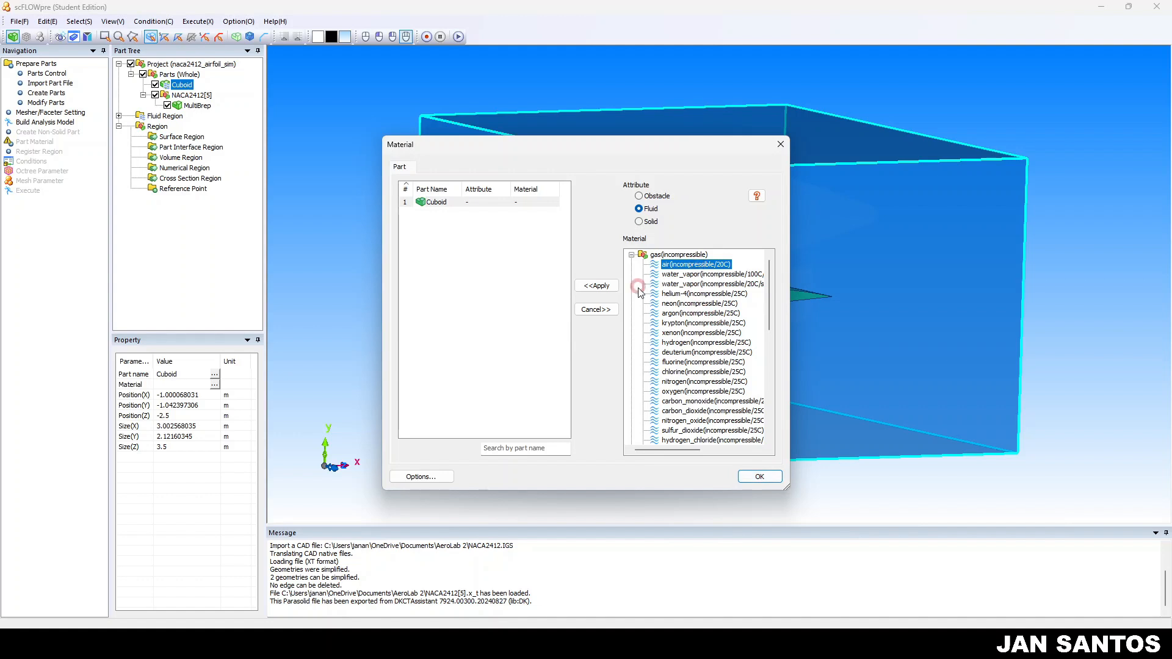
left_click(599, 286)
left_click(847, 622)
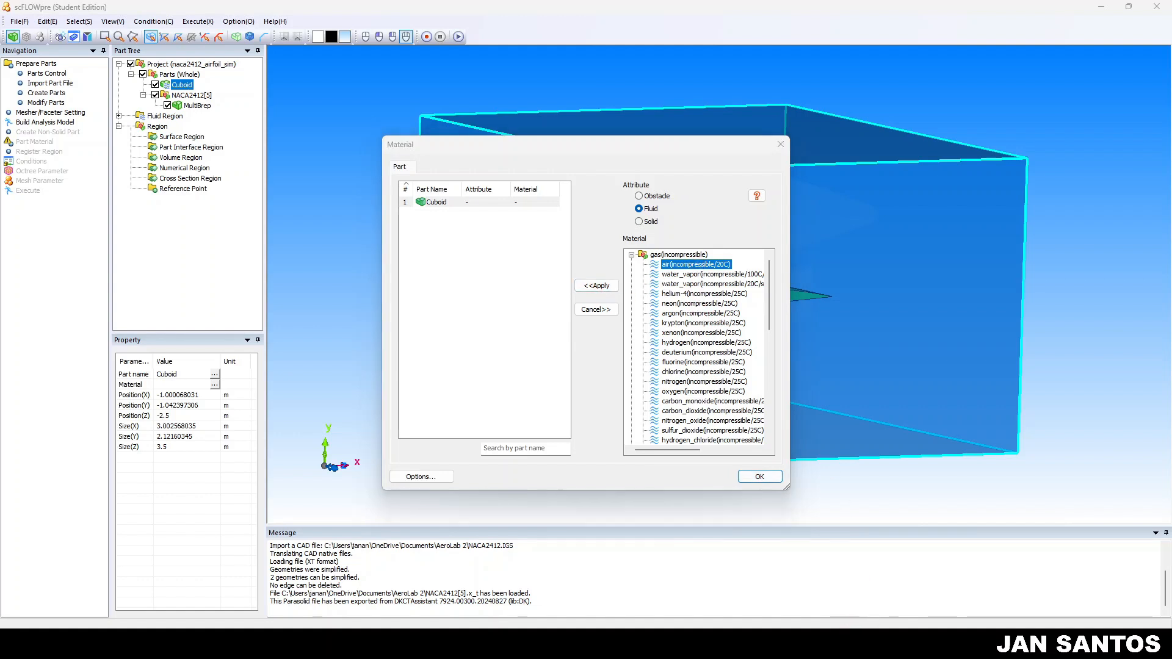
- Assign the Fluid attribute and the incompressible gas air(incompressible/20C) to the cuboid and accept the material settings
left_click(639, 222)
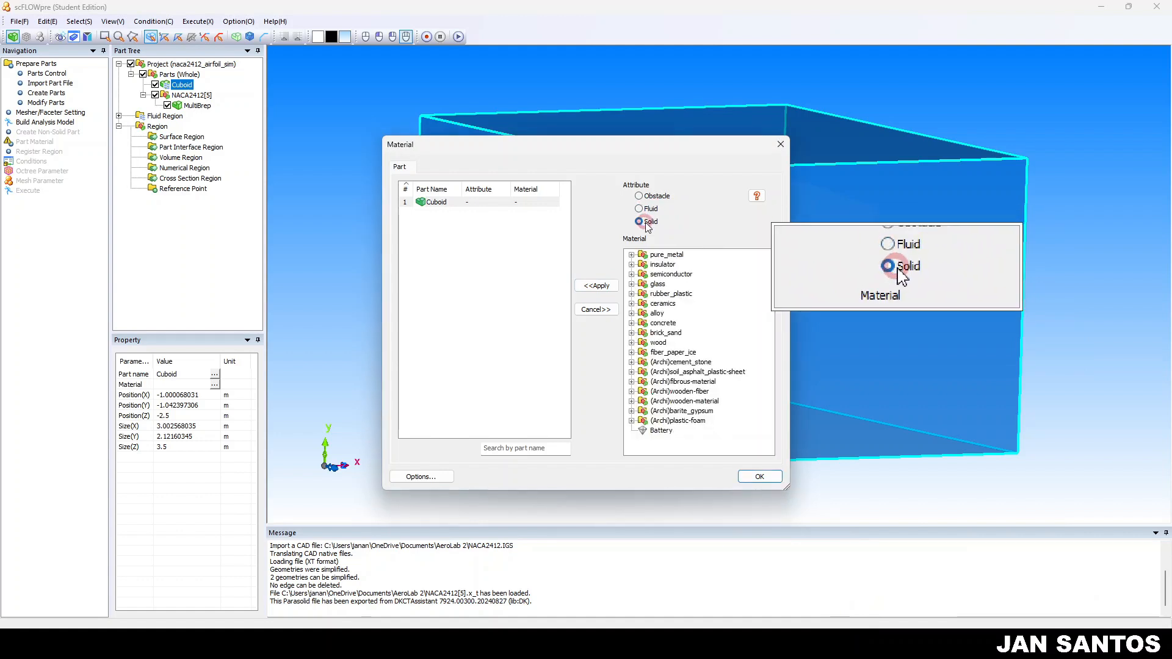
left_click(639, 209)
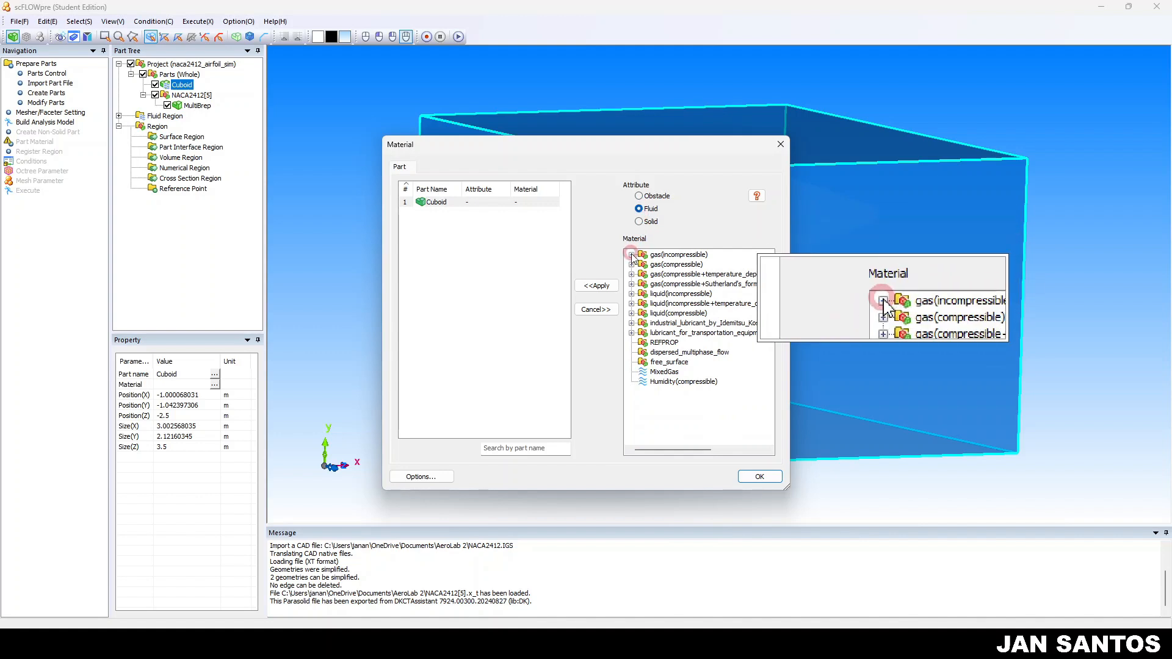
left_click(632, 255)
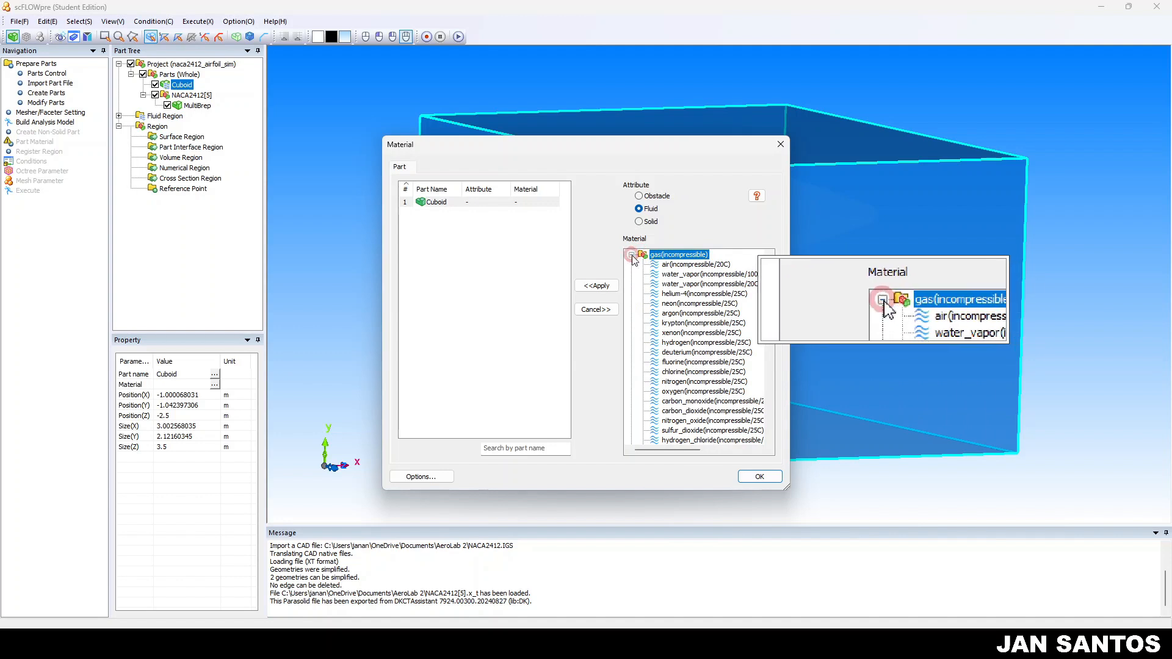
left_click(665, 267)
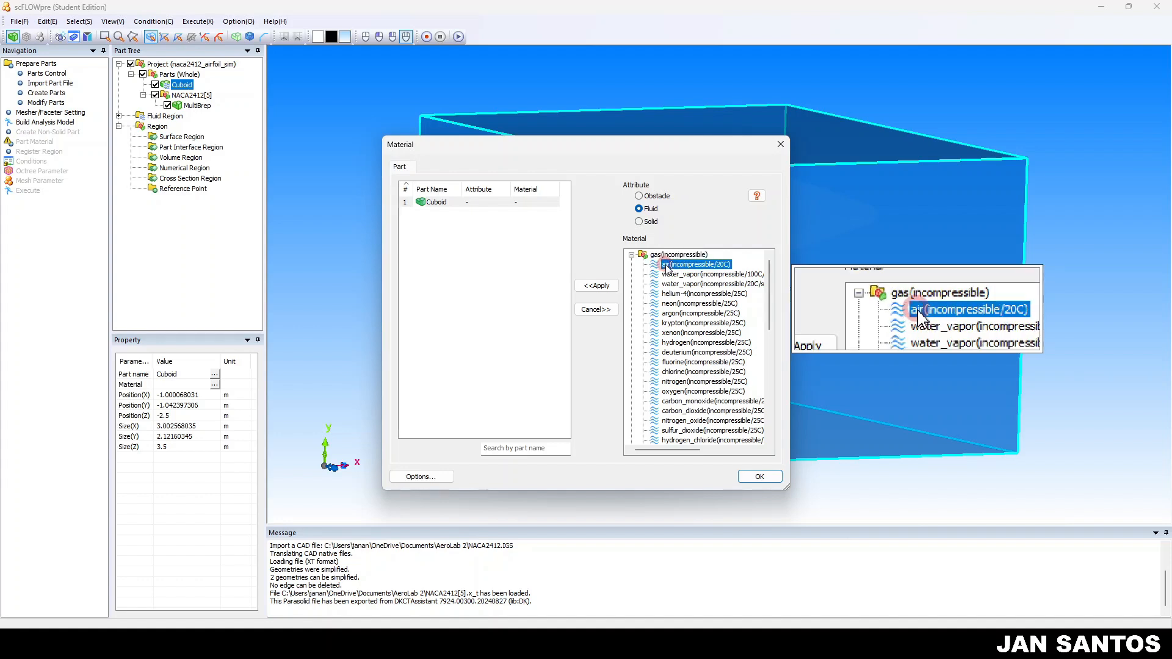
left_click(594, 287)
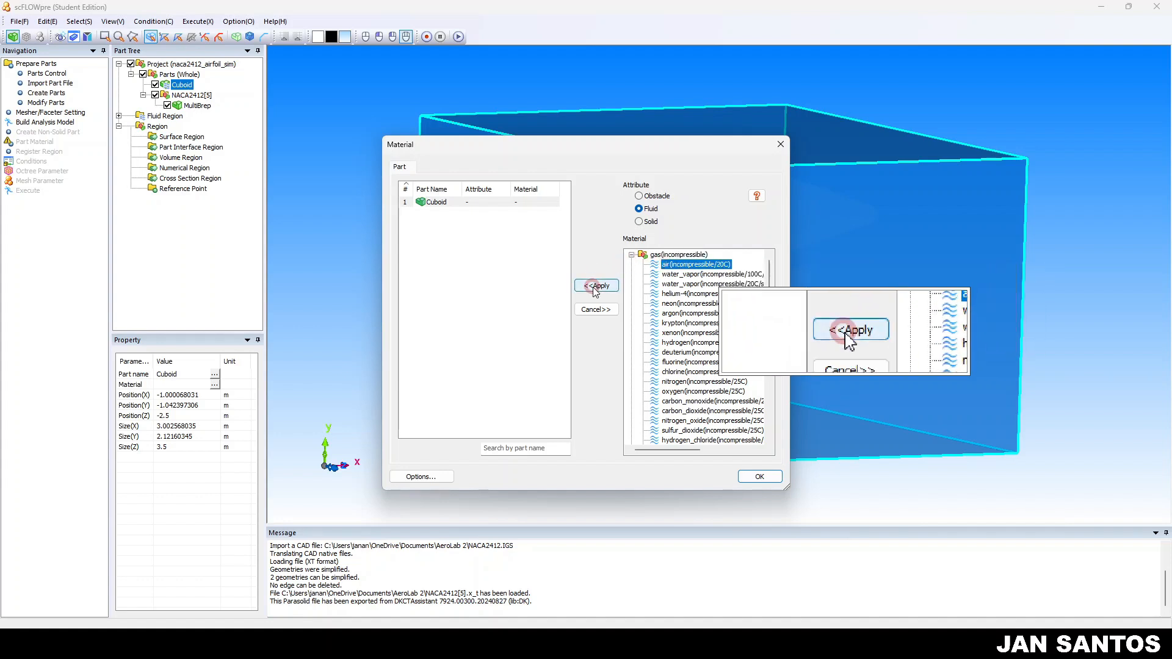
left_click(436, 204)
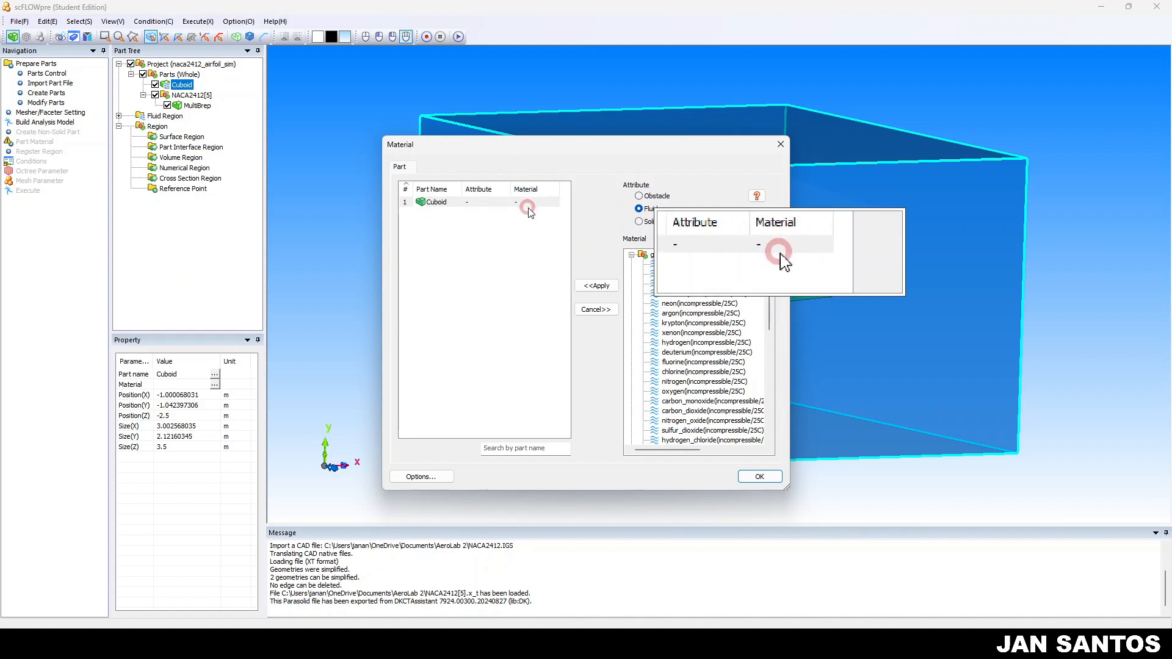
left_click(583, 285)
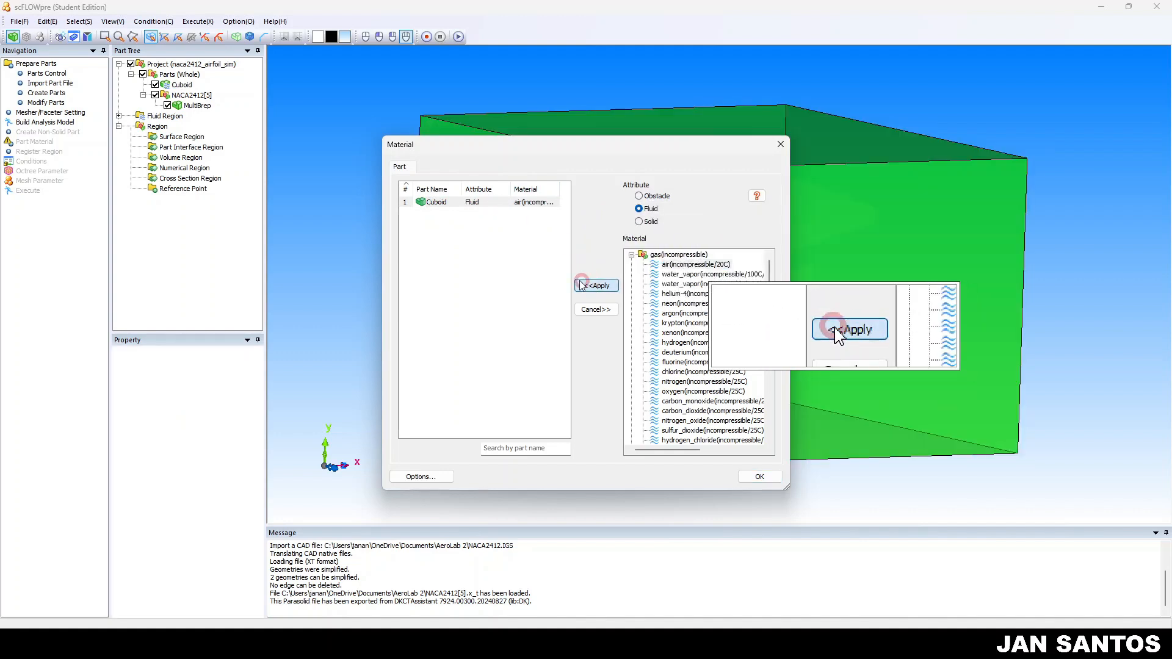
left_click(465, 203)
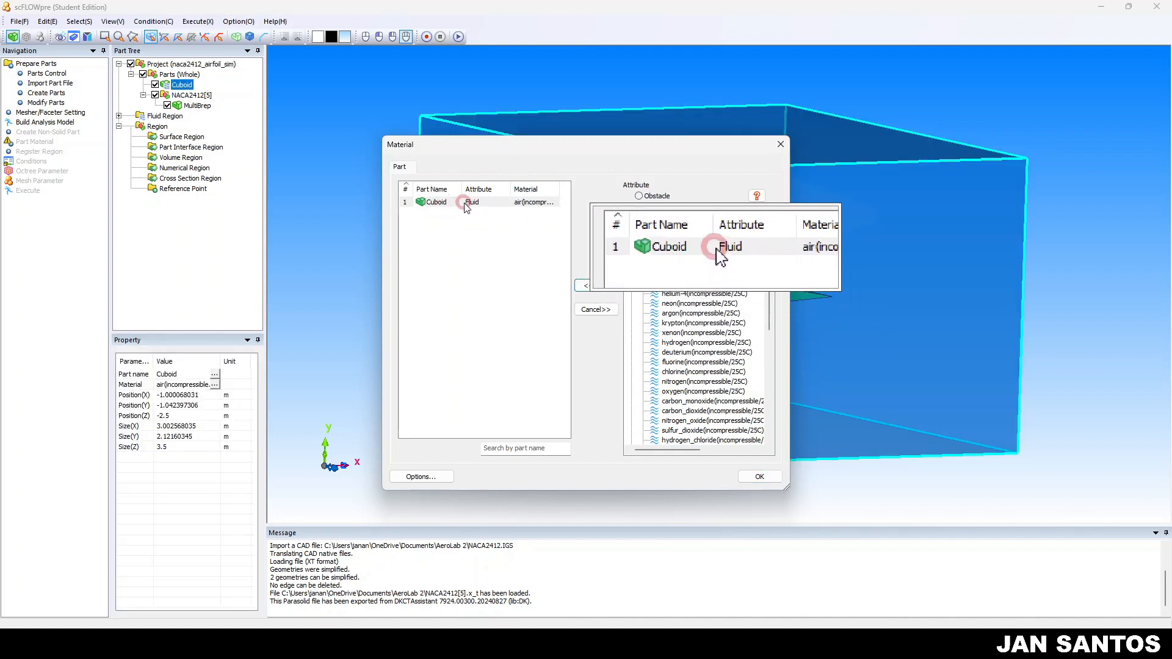
left_click(530, 207)
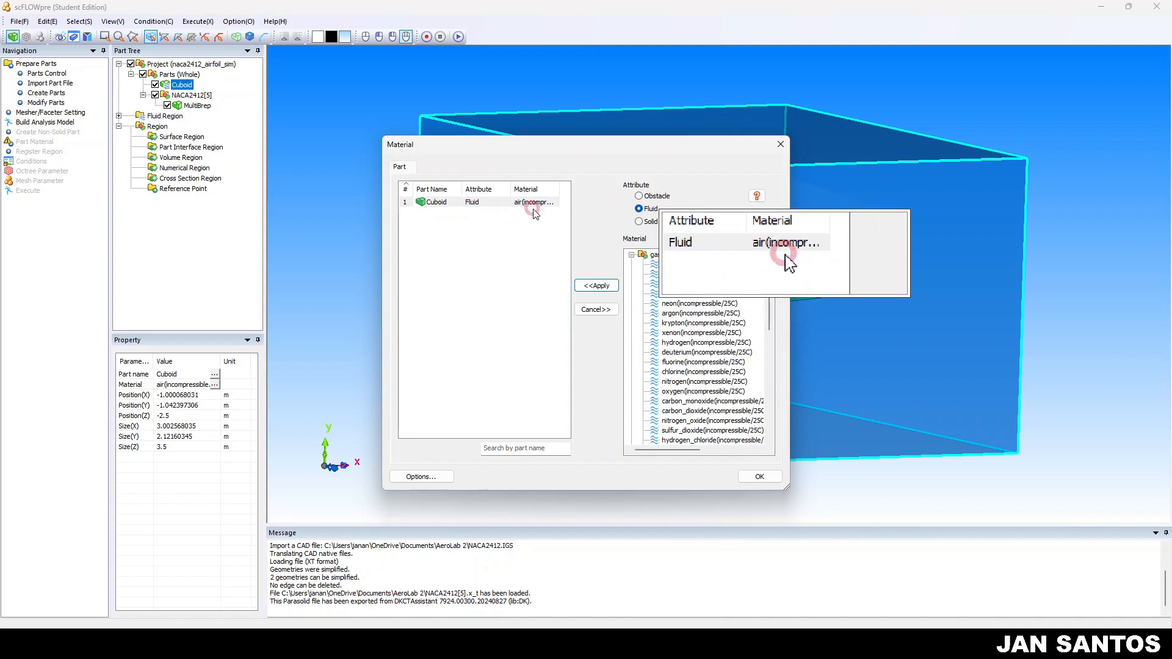
left_click(759, 476)
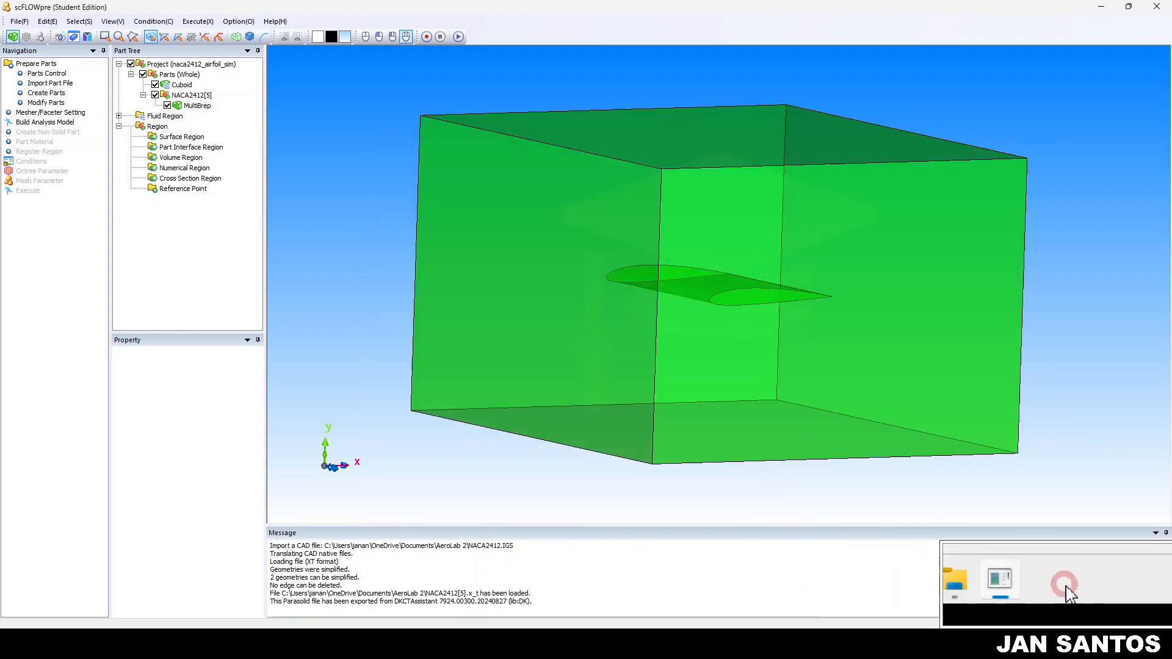
- Review the mesher and faceter parameters, including the faceting accuracy values, and close the settings
left_click(1066, 587)
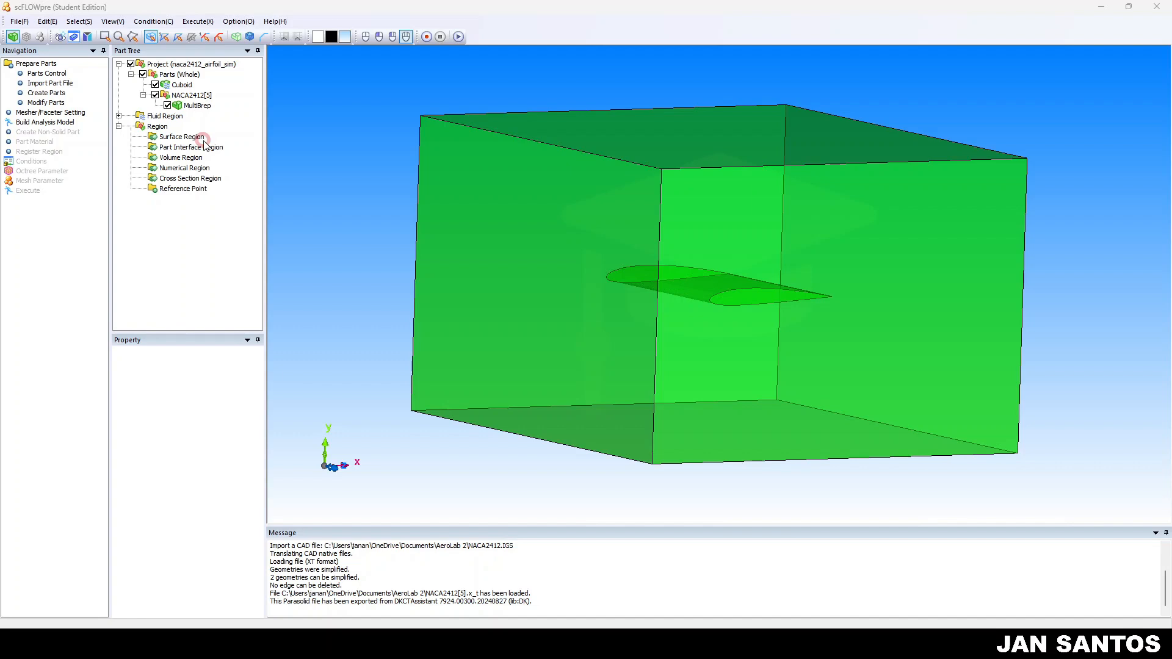
double_click(64, 114)
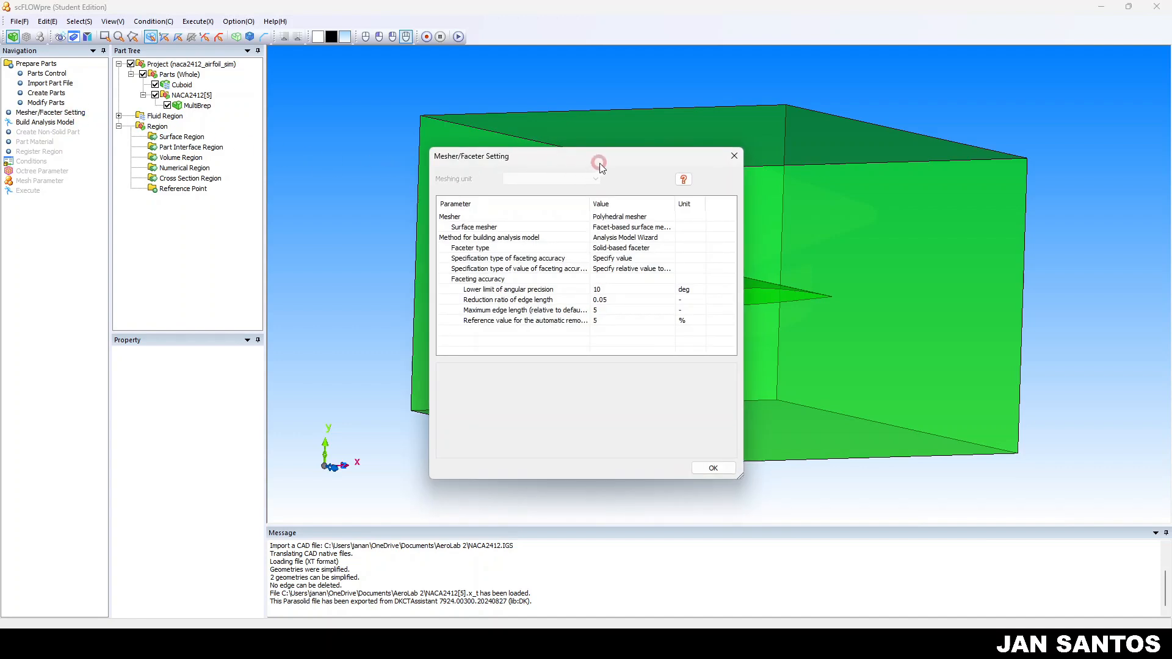
left_click_drag(600, 165, 585, 133)
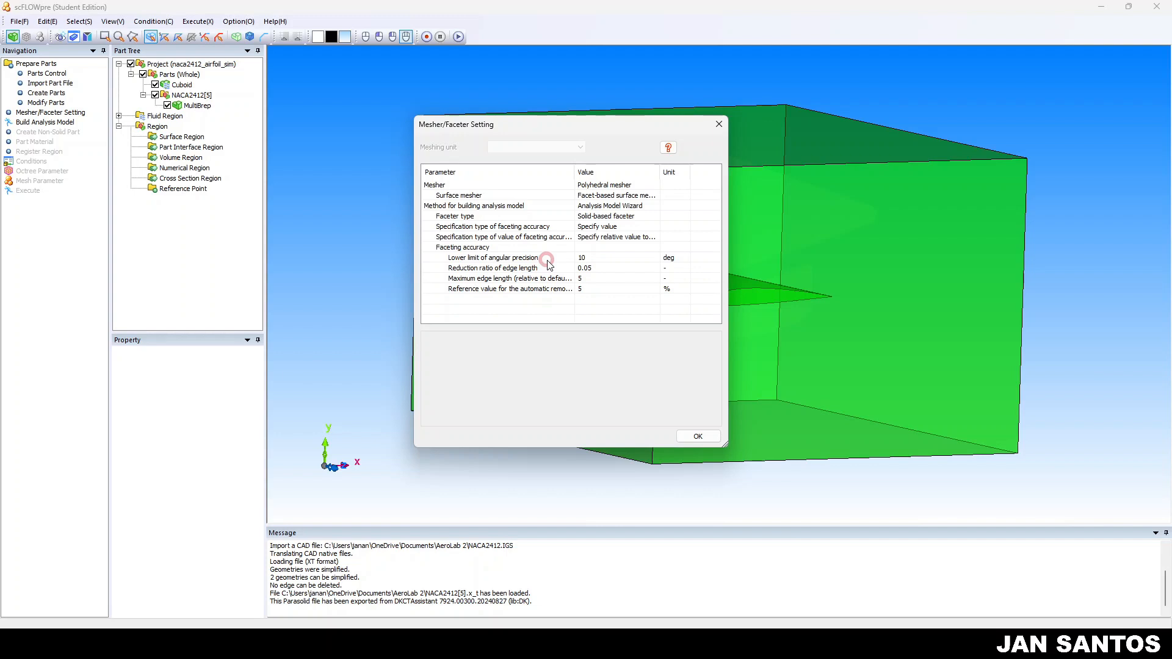
left_click_drag(610, 124, 543, 149)
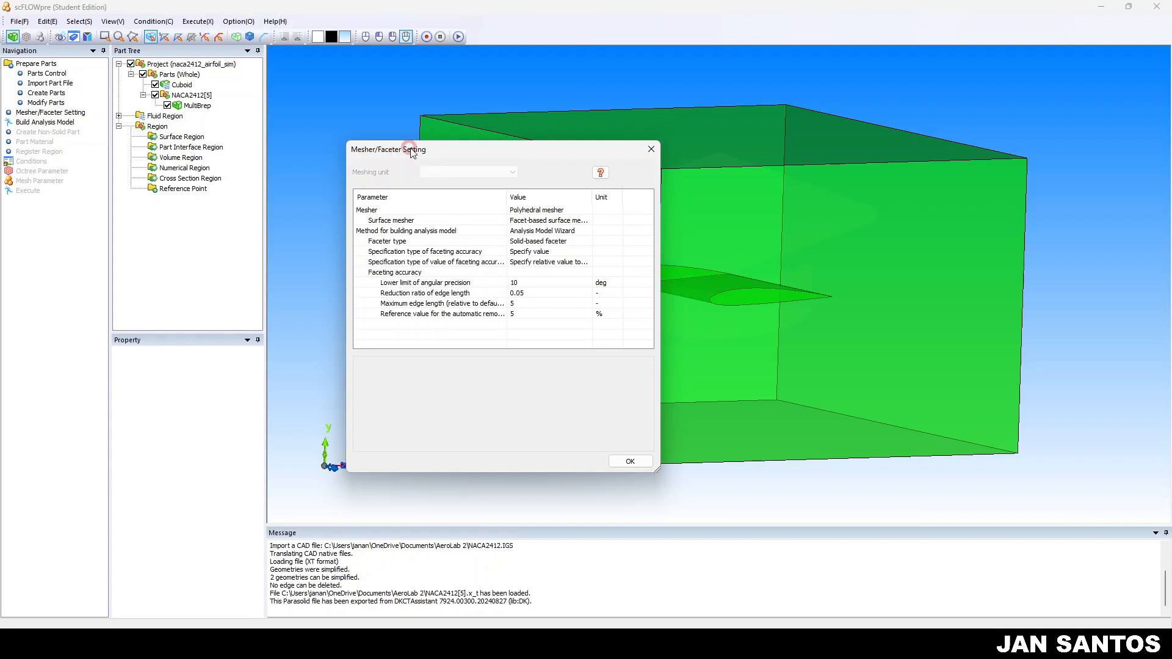
left_click(630, 460)
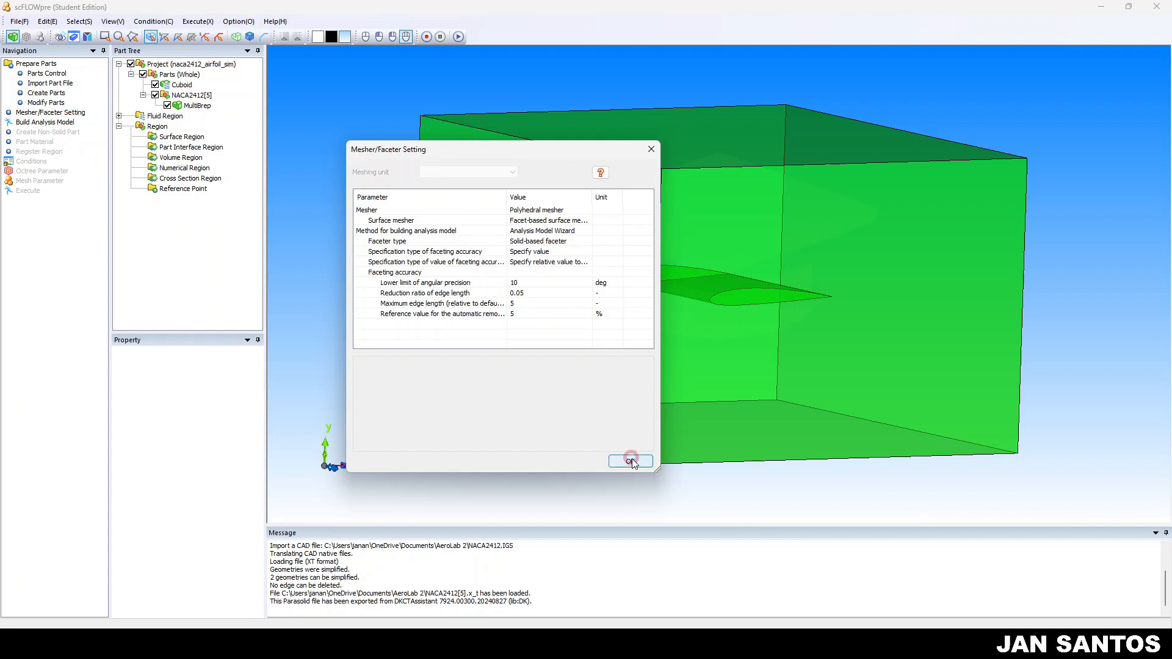
left_click(632, 460)
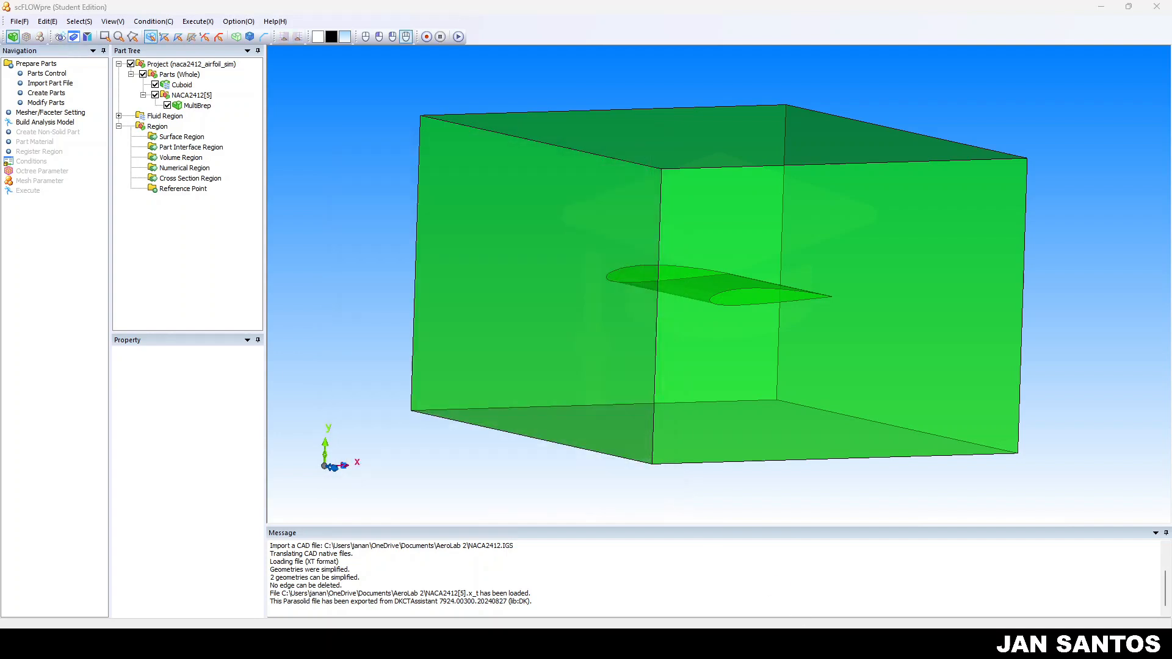
- Set the method for building the analysis model to Analysis Model Wizard in the mesher/faceter settings
left_click(20, 114)
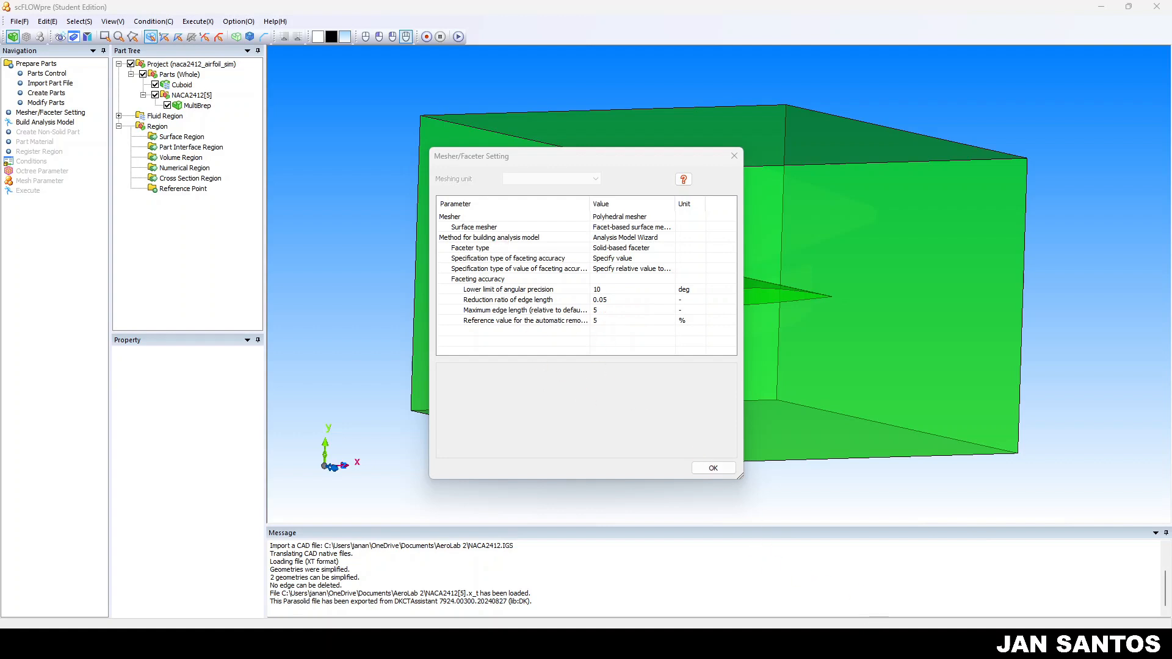
left_click(505, 240)
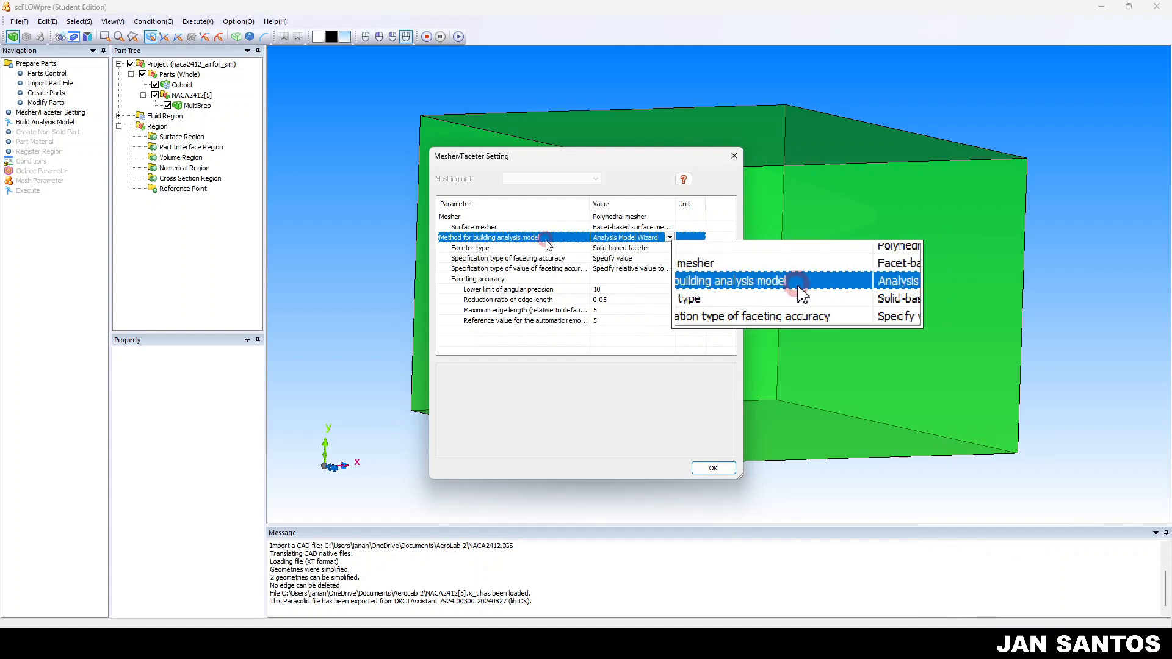
left_click(670, 238)
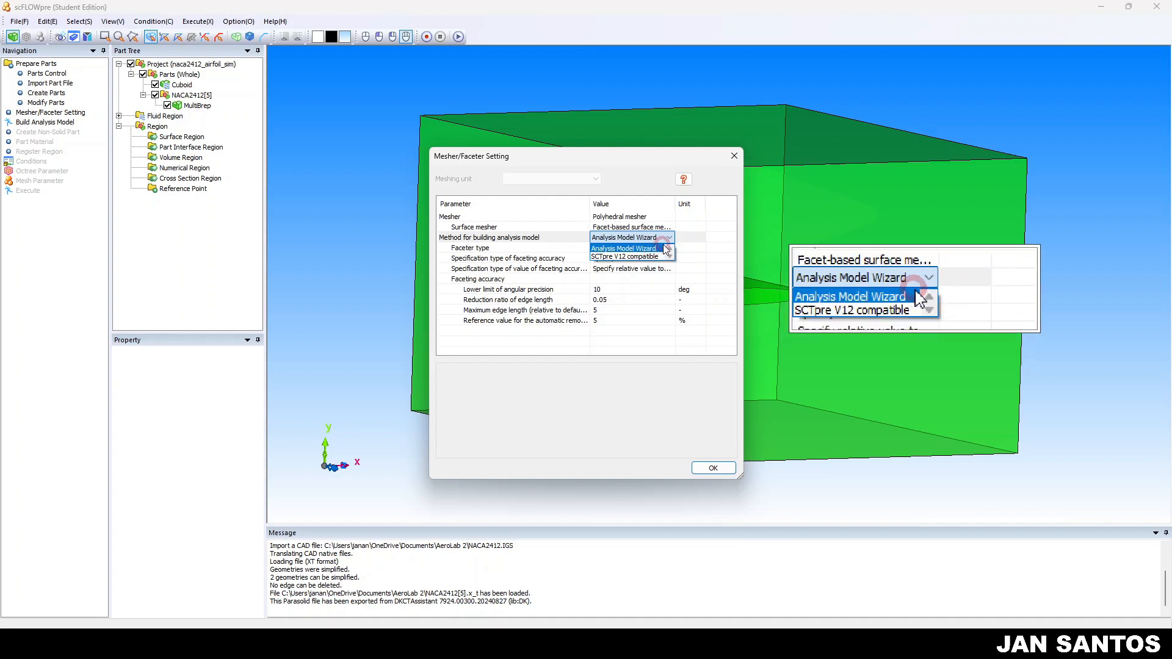
left_click(664, 248)
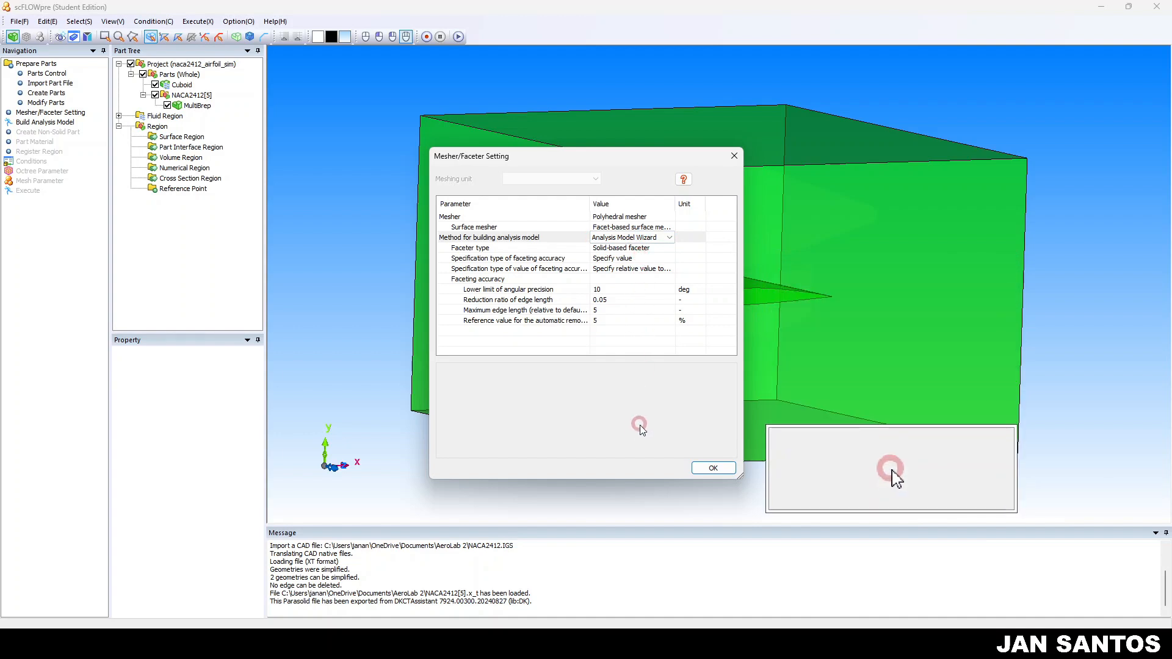
left_click(718, 469)
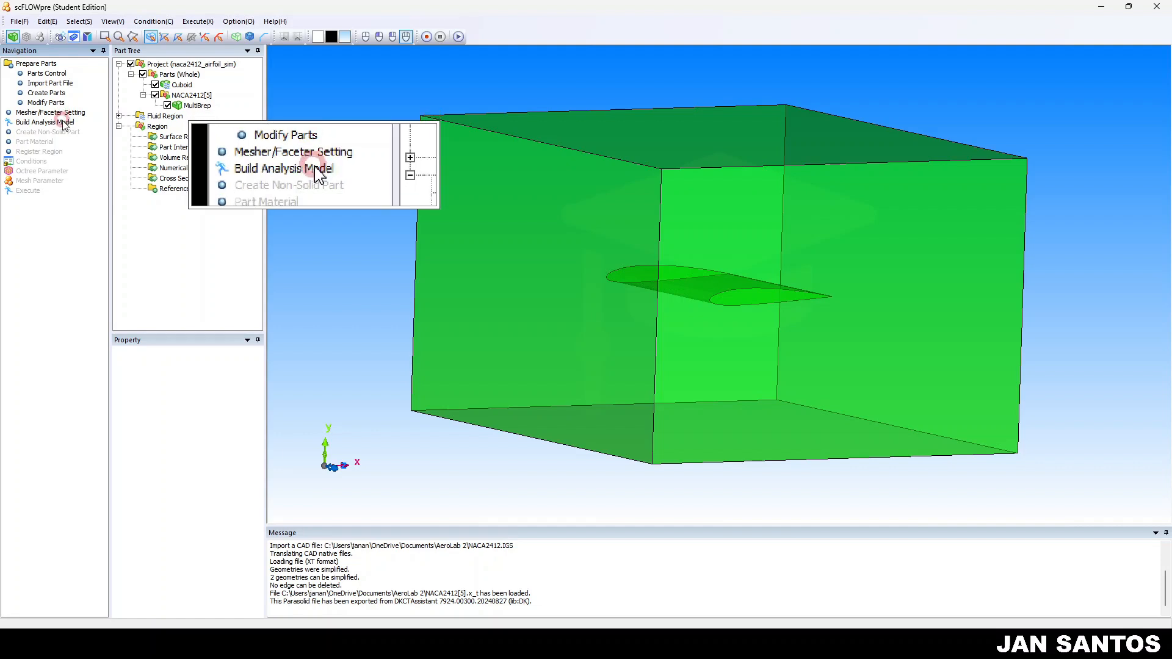
- Build the analysis model from the cuboid and NACA2412 airfoil parts and inspect the built model
left_click(64, 122)
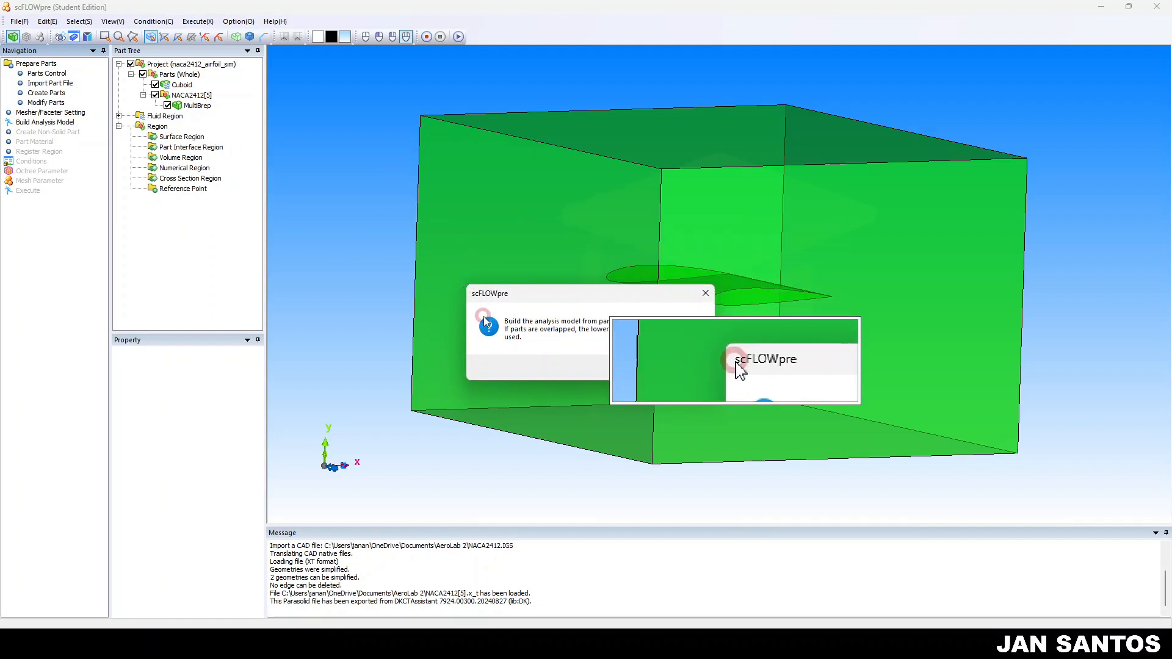
left_click(1127, 587)
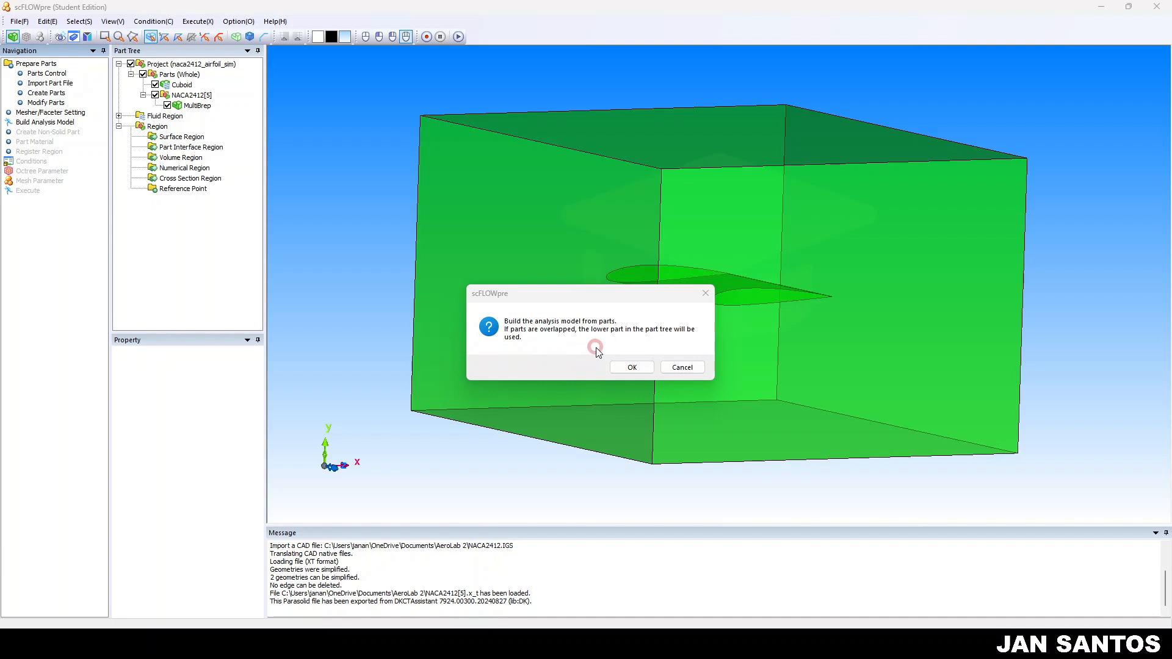
left_click(627, 367)
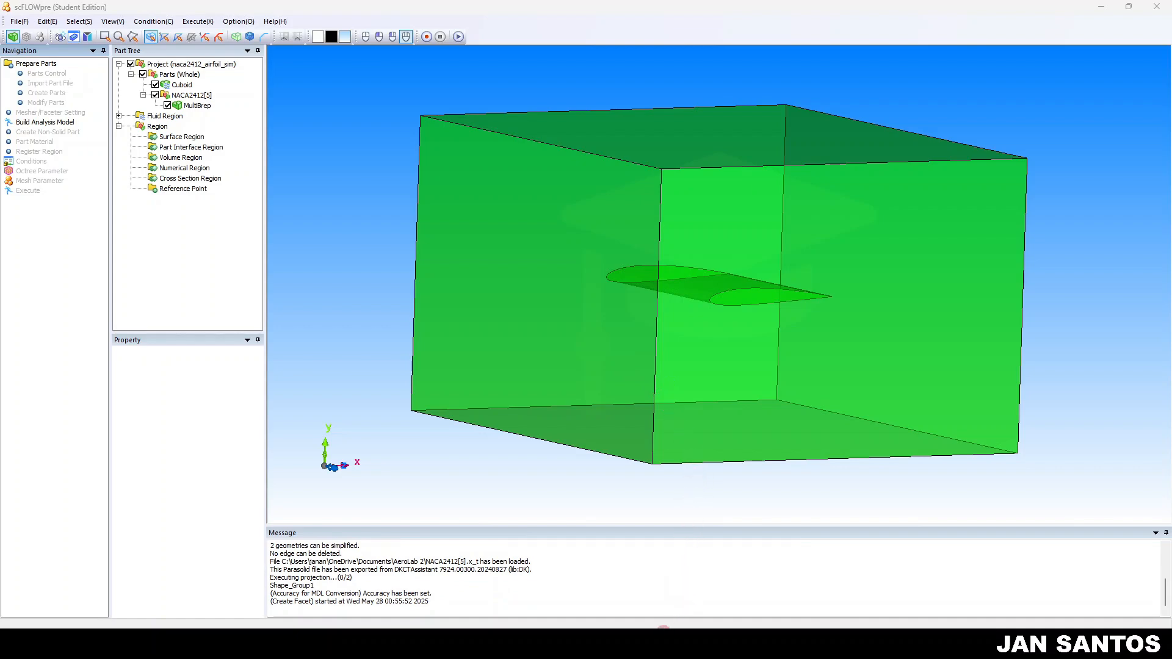
left_click(667, 642)
left_click(667, 642)
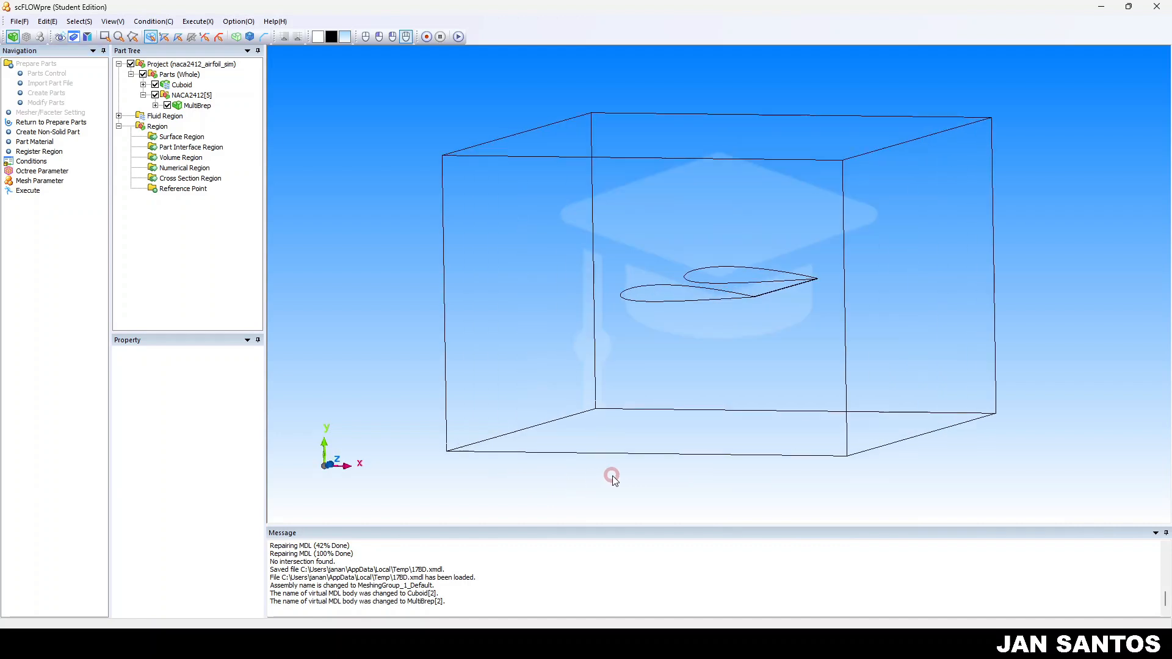
left_click_drag(716, 467, 584, 484)
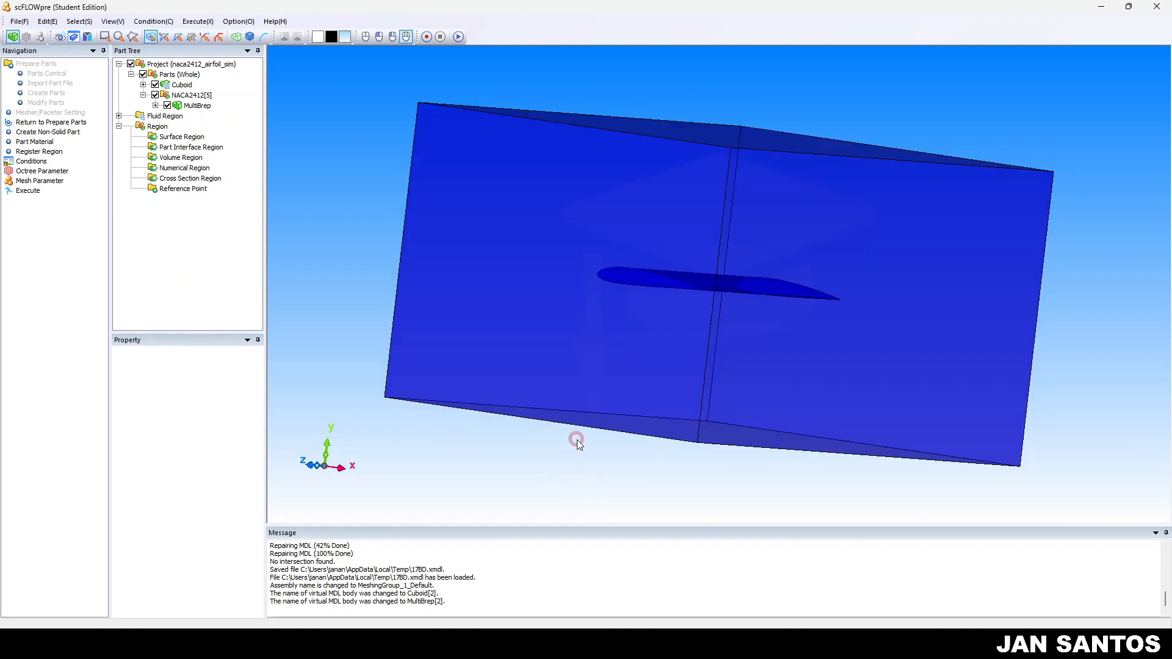
left_click(727, 642)
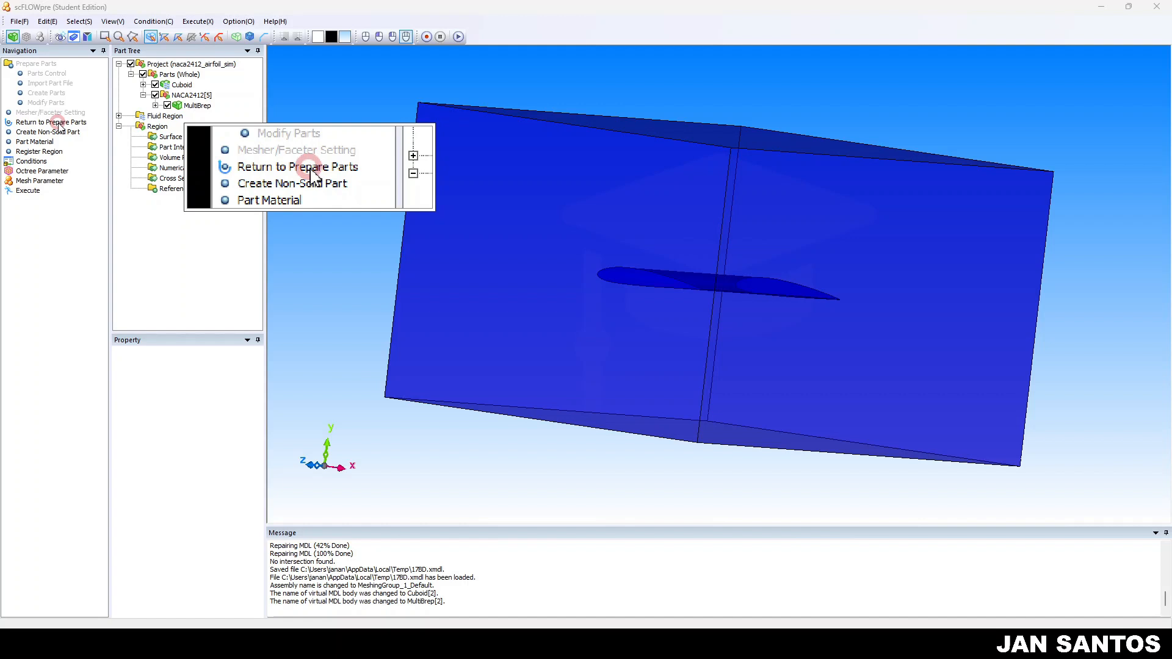
left_click(58, 124)
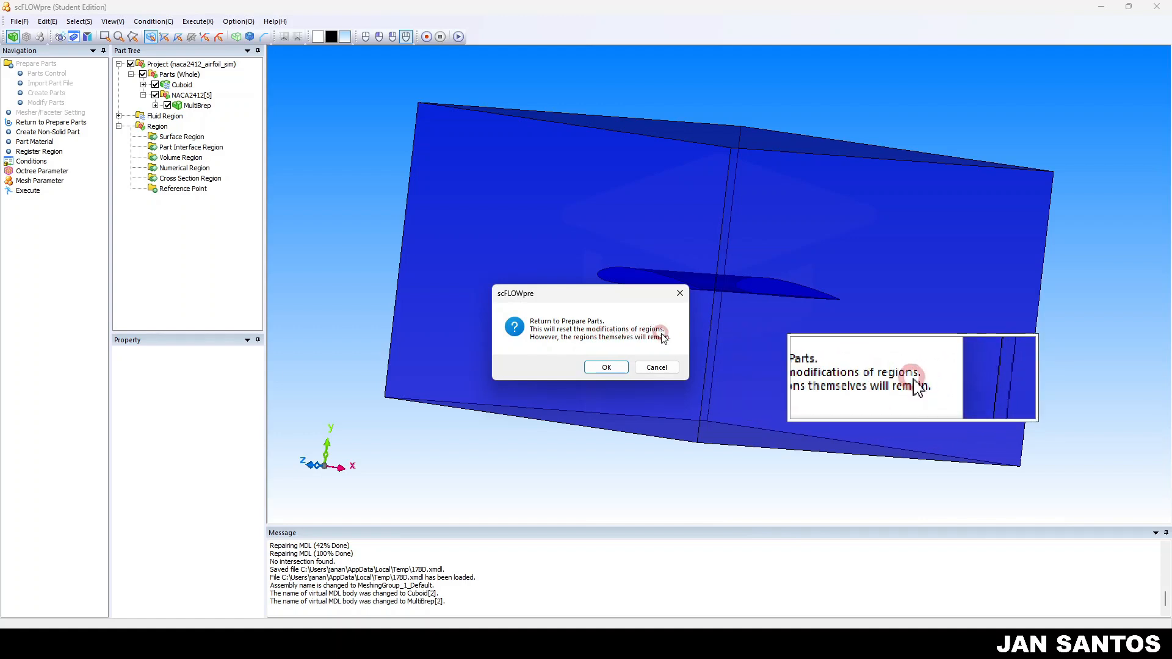
left_click(656, 367)
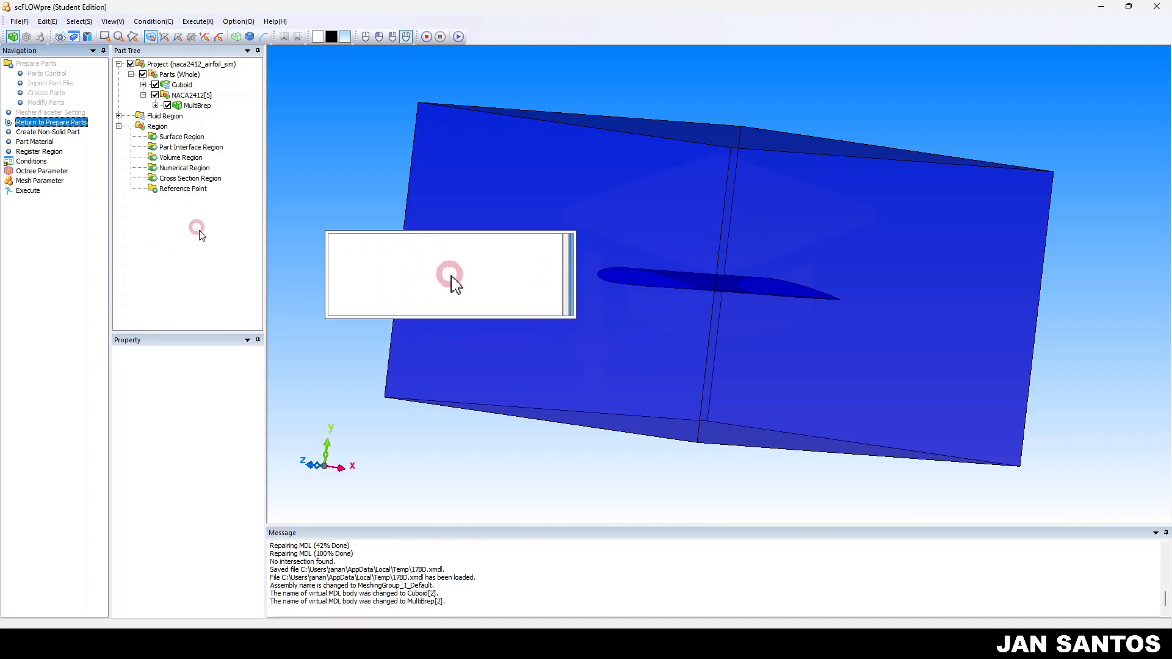
left_click(835, 655)
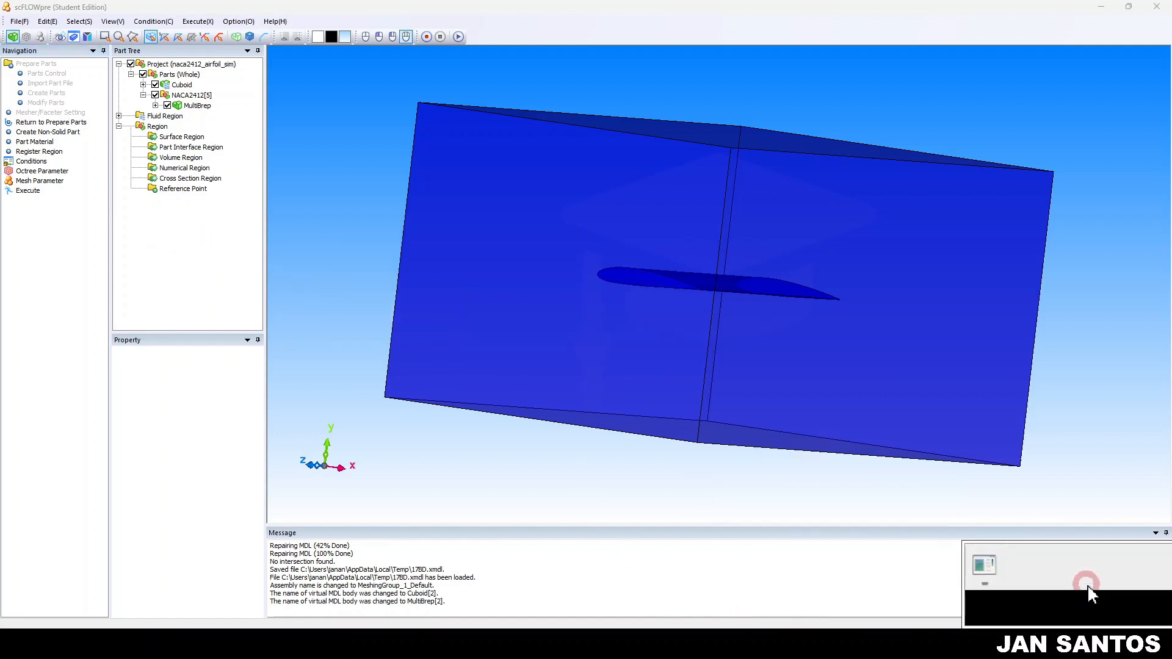
- Open the registration of surface regions and place its dialog clear of the airfoil in the model view
left_click(186, 137)
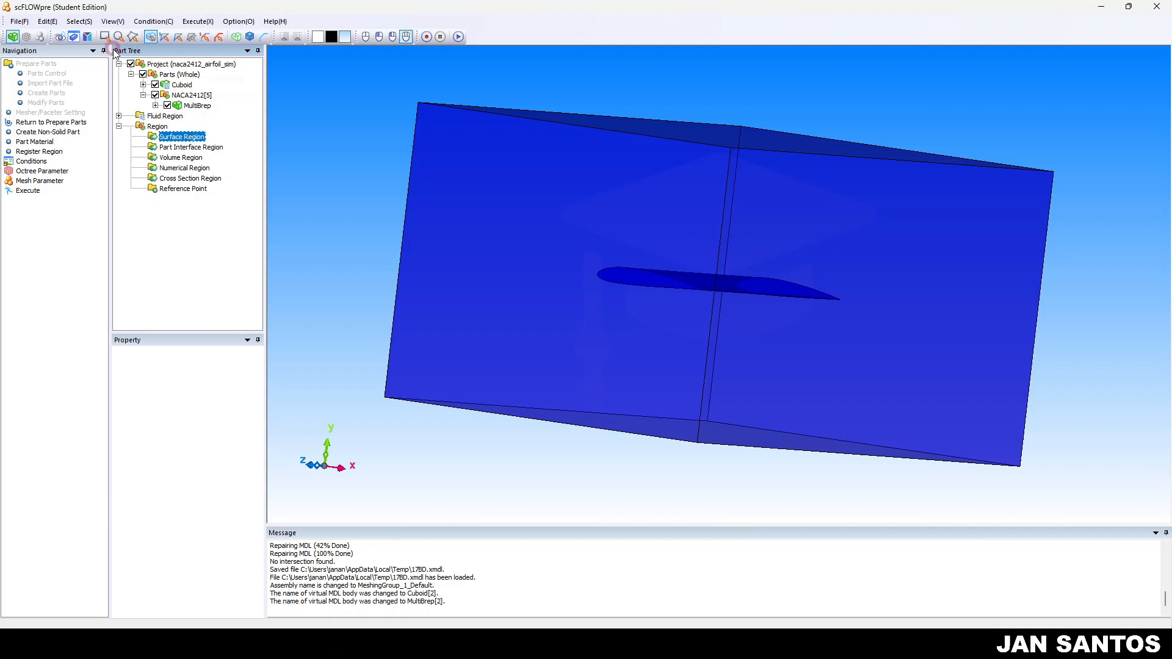
double_click(180, 138)
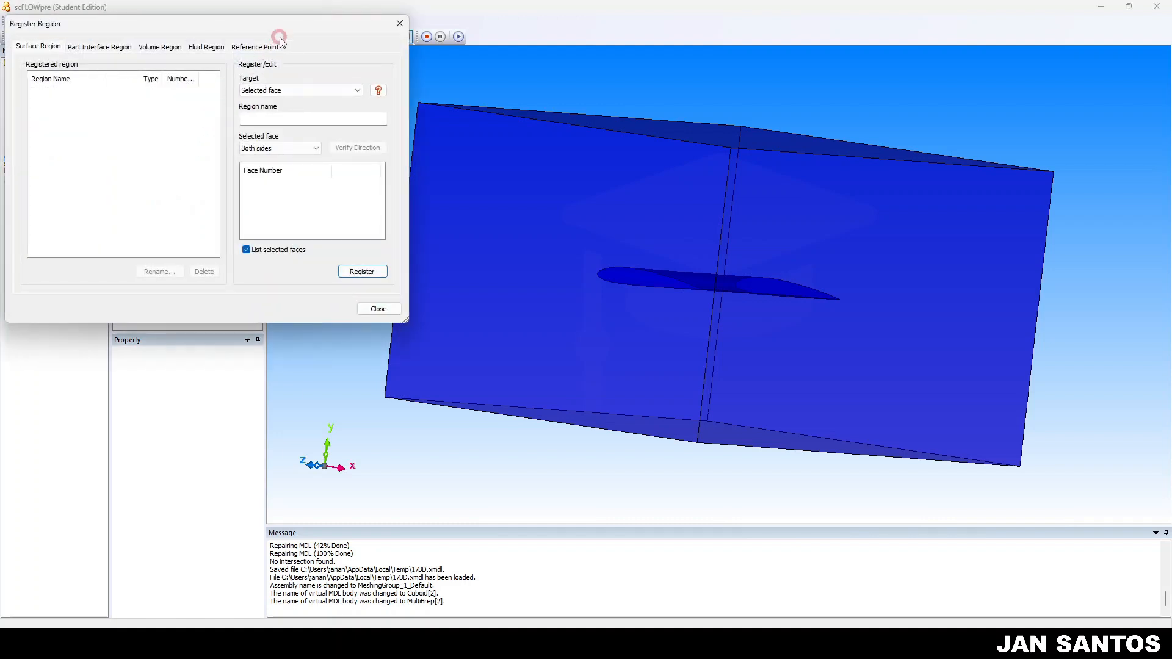
left_click_drag(426, 58, 569, 67)
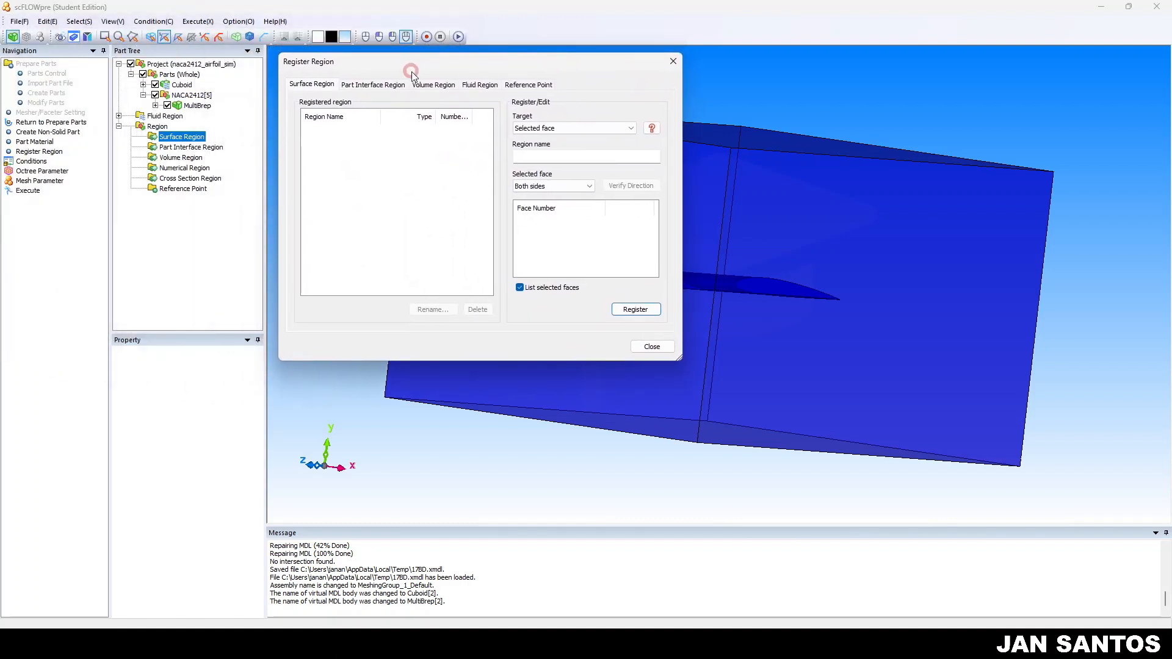
left_click_drag(322, 71, 361, 78)
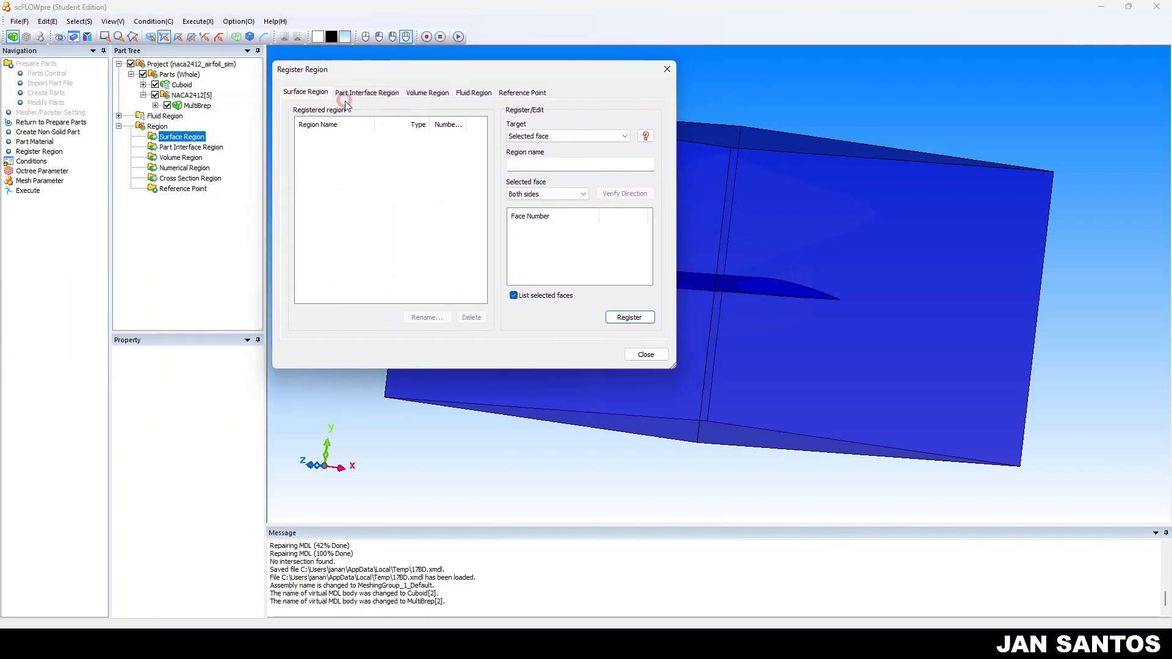
left_click(349, 187)
left_click_drag(587, 73, 414, 93)
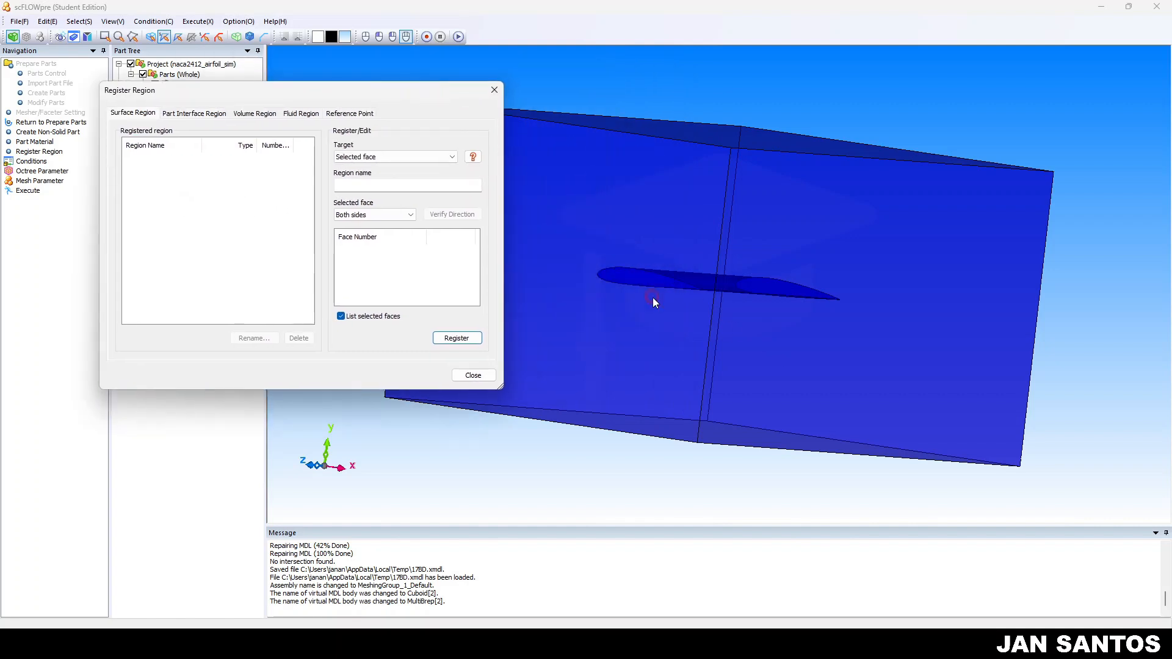
- Try out selecting and deselecting the cuboid's outer faces as targets for a surface region
left_click(673, 443)
middle_click_drag(813, 387, 746, 404)
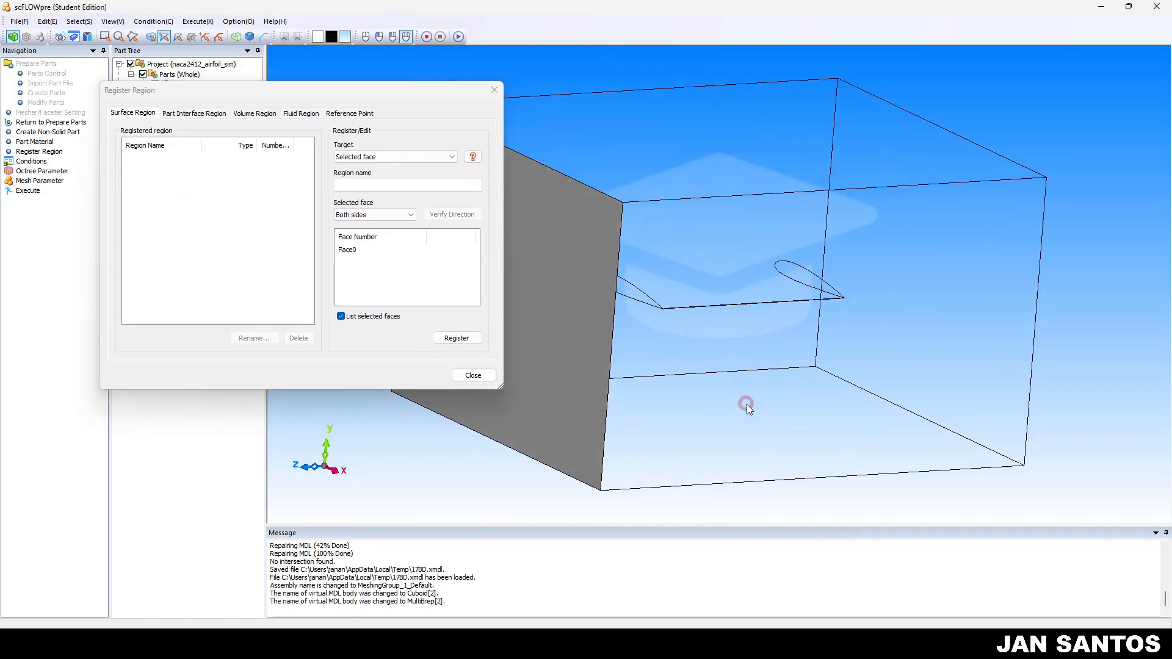
left_click(836, 374)
middle_click_drag(836, 375, 840, 277)
left_click(747, 291)
left_click(840, 277)
left_click(895, 413)
middle_click_drag(895, 413, 932, 323)
middle_click_drag(748, 451, 816, 309)
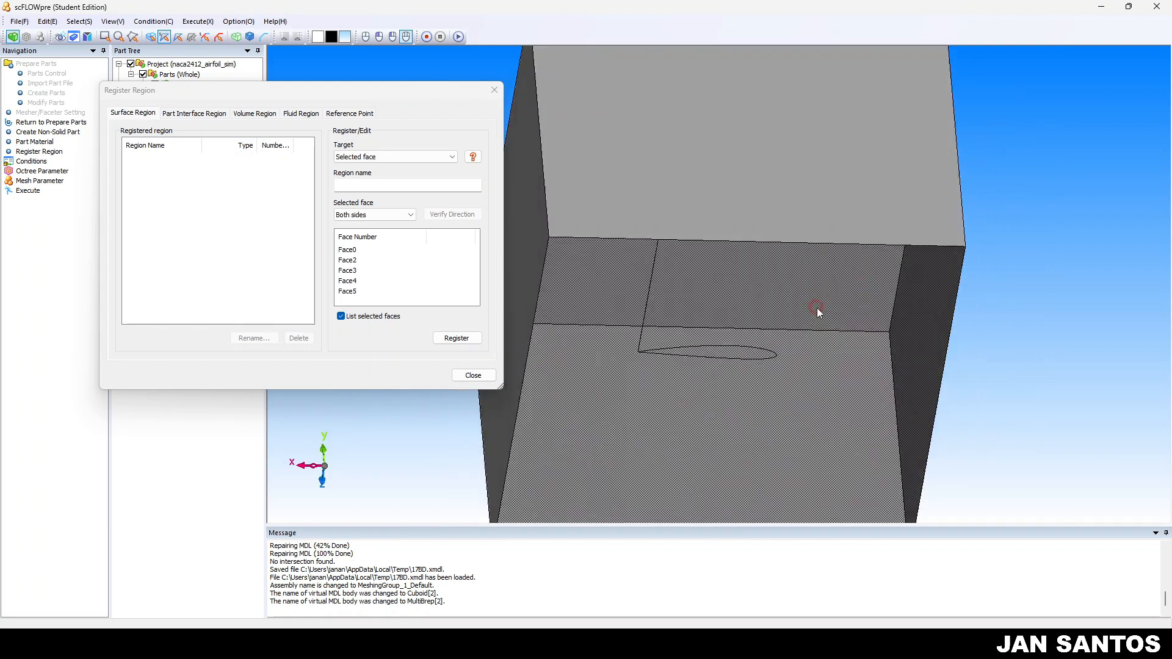
left_click(811, 331)
left_click(810, 331)
left_click(837, 200)
middle_click_drag(837, 200, 710, 444)
left_click(869, 280)
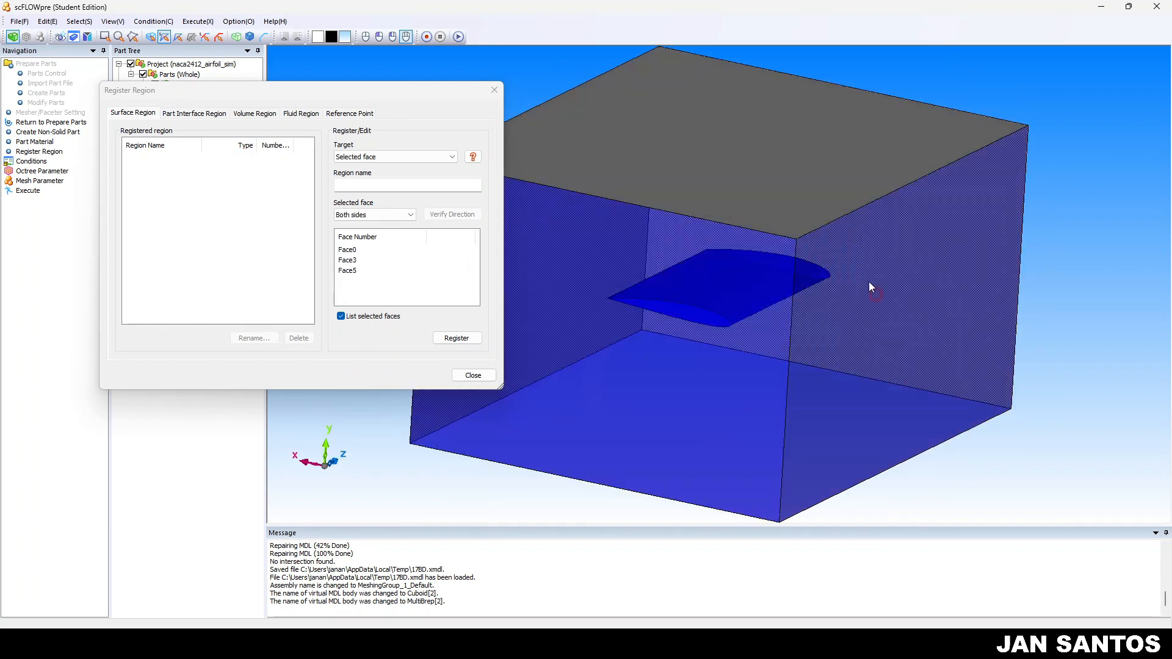
left_click(836, 170)
middle_click_drag(836, 170, 665, 342)
left_click(979, 222)
middle_click_drag(979, 222, 967, 202)
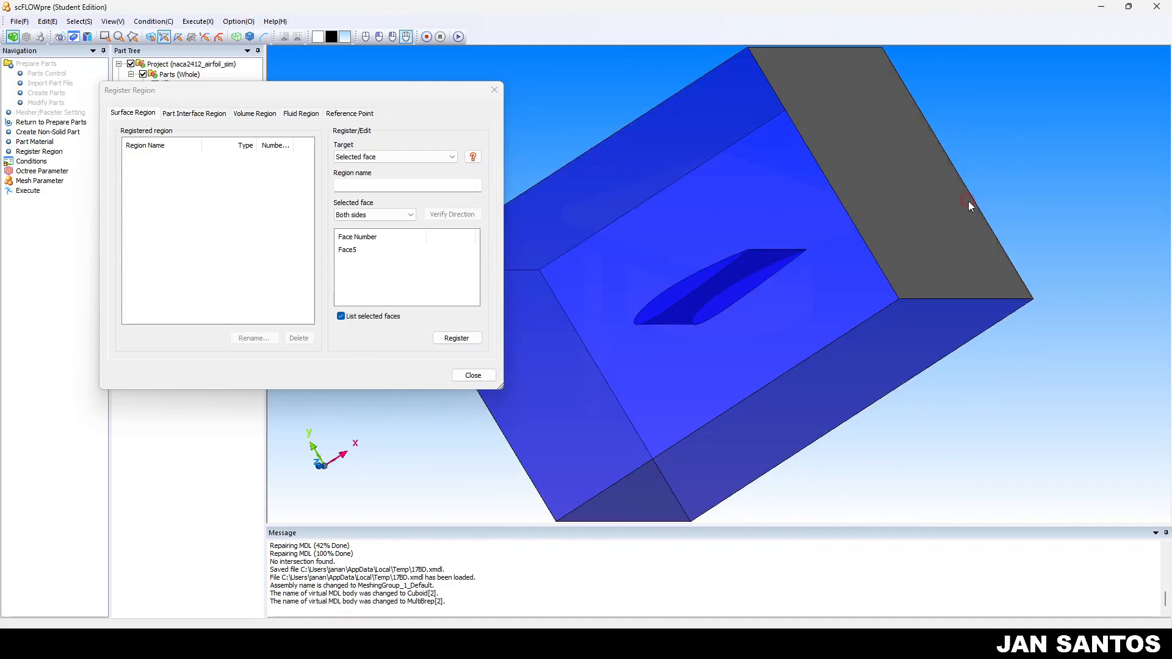
left_click(967, 201)
mouse_move(932, 236)
middle_mouse_down()
mouse_move(861, 310)
mouse_move(1064, 181)
middle_mouse_up()
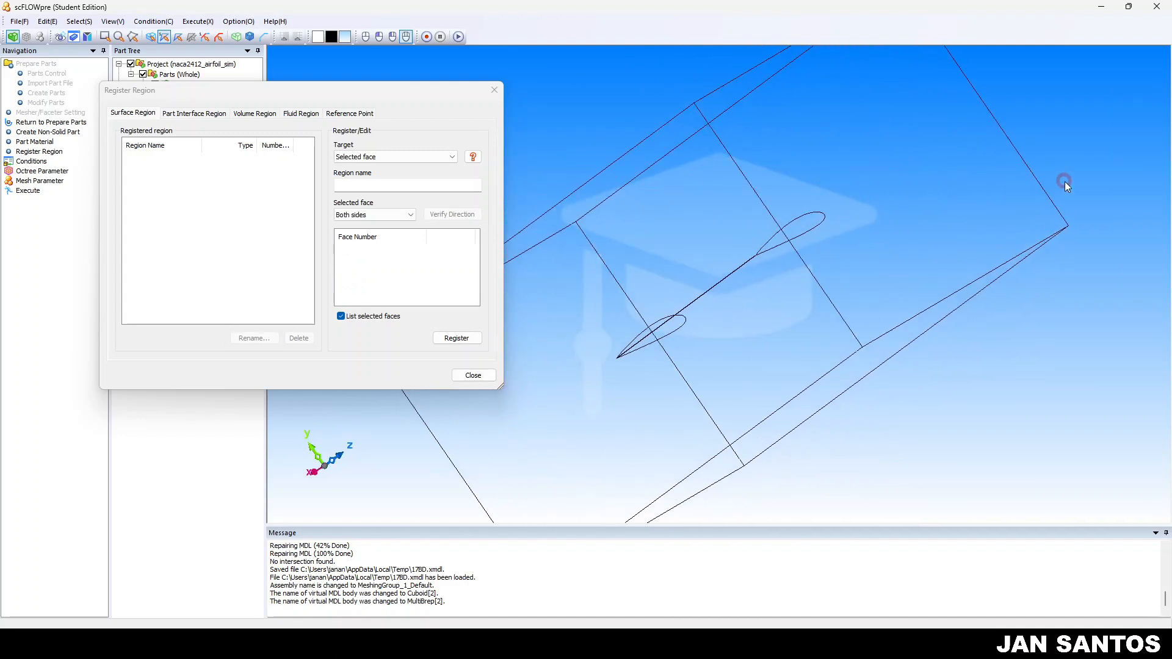
middle_click_drag(631, 466, 873, 299)
middle_click_drag(564, 467, 677, 394)
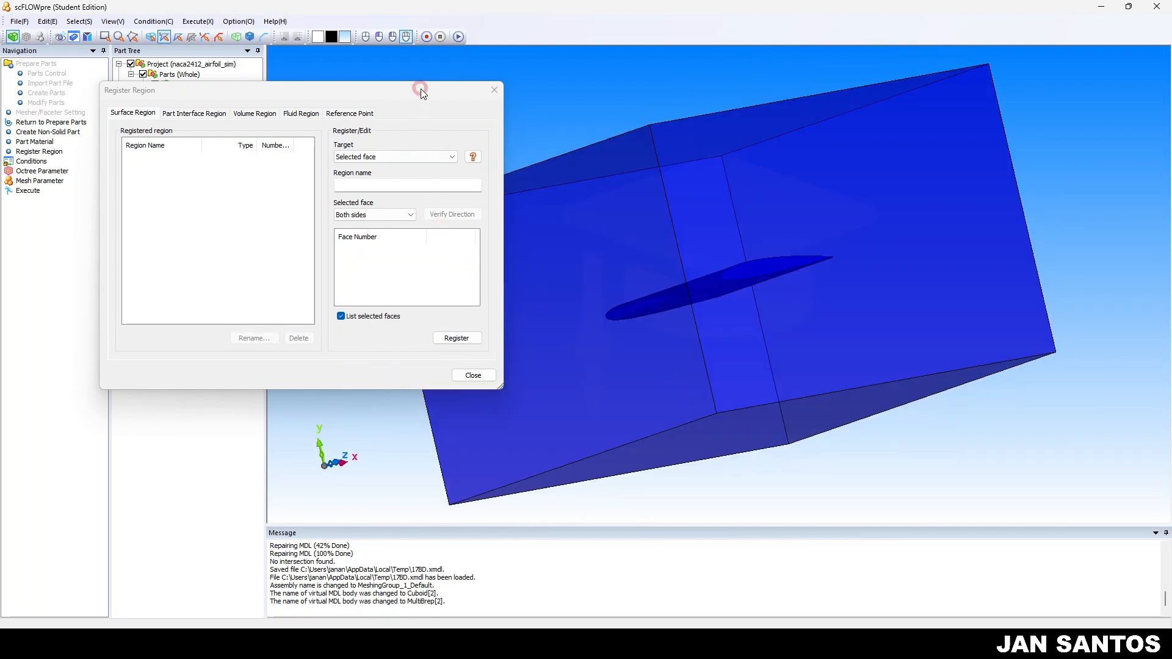
- Select the cuboid's end face ahead of the airfoil's leading edge as the target of the surface region
left_click_drag(414, 95, 439, 87)
left_click(400, 179)
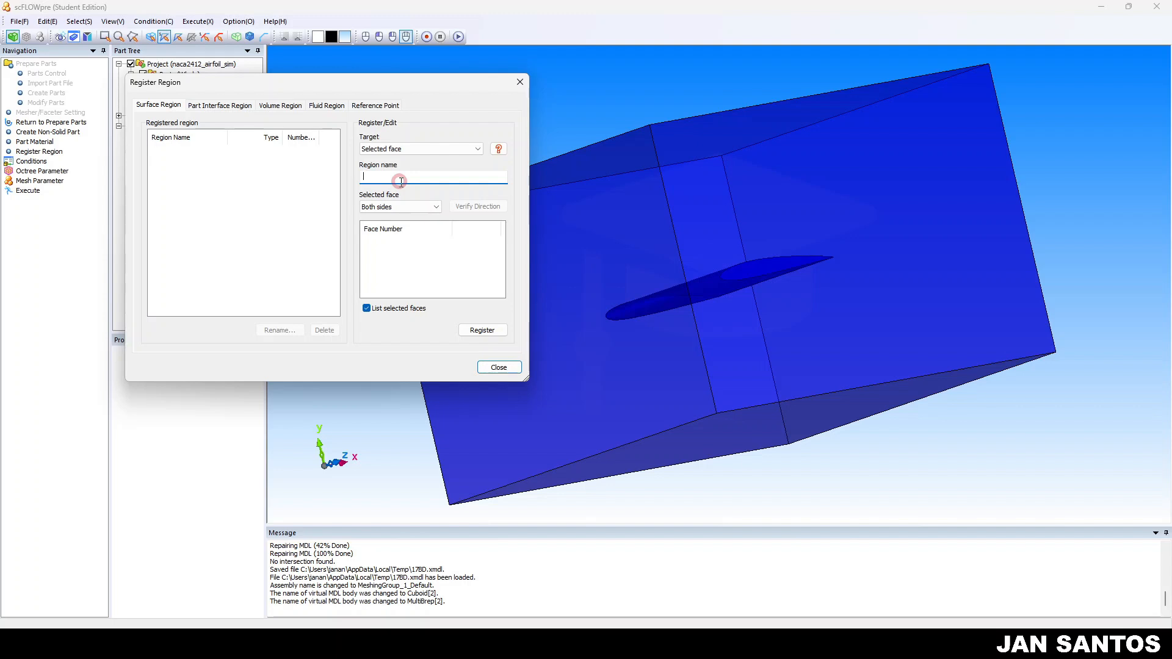
mouse_move(649, 398)
left_mouse_down()
mouse_move(759, 394)
mouse_move(730, 413)
mouse_move(654, 393)
left_mouse_up()
left_click(654, 393)
mouse_move(893, 413)
left_mouse_down()
mouse_move(790, 431)
mouse_move(850, 393)
mouse_move(811, 392)
mouse_move(855, 383)
mouse_move(724, 401)
mouse_move(883, 406)
mouse_move(813, 408)
left_mouse_up()
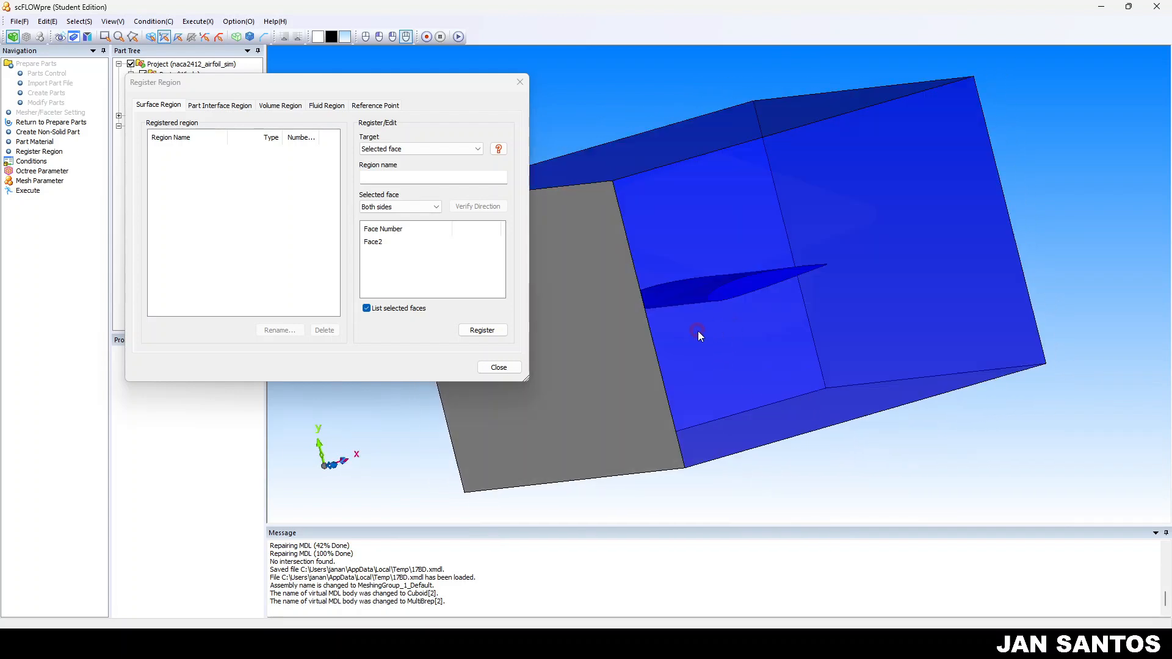
mouse_move(669, 326)
left_mouse_down()
mouse_move(726, 380)
mouse_move(691, 377)
left_mouse_up()
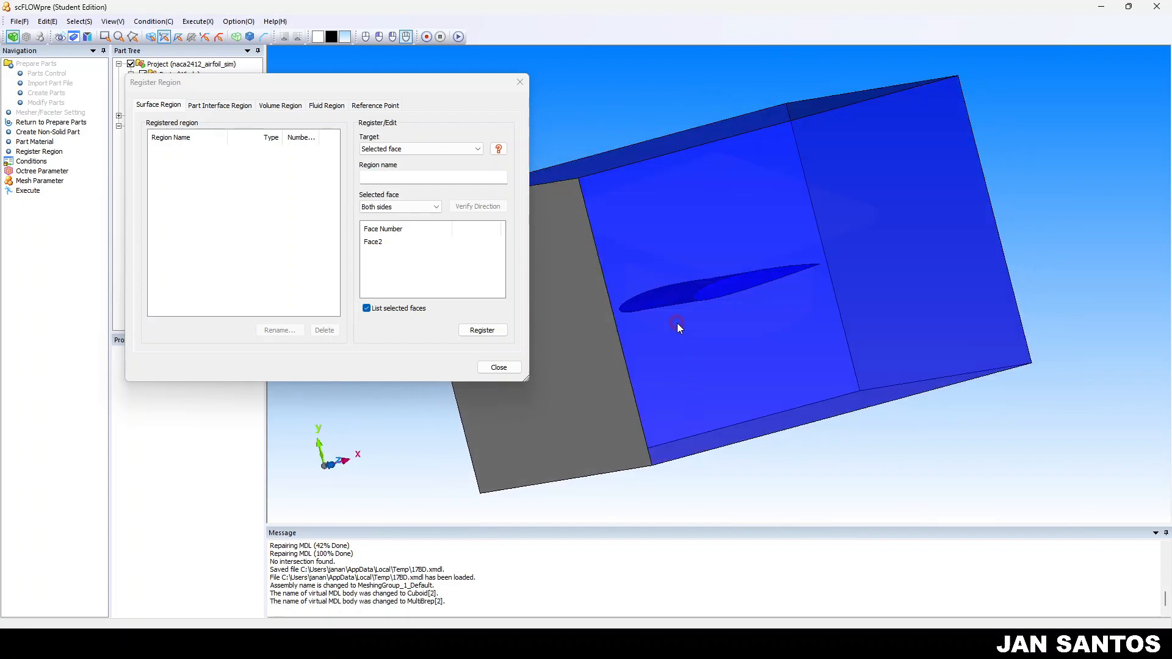
middle_click_drag(671, 320, 820, 315)
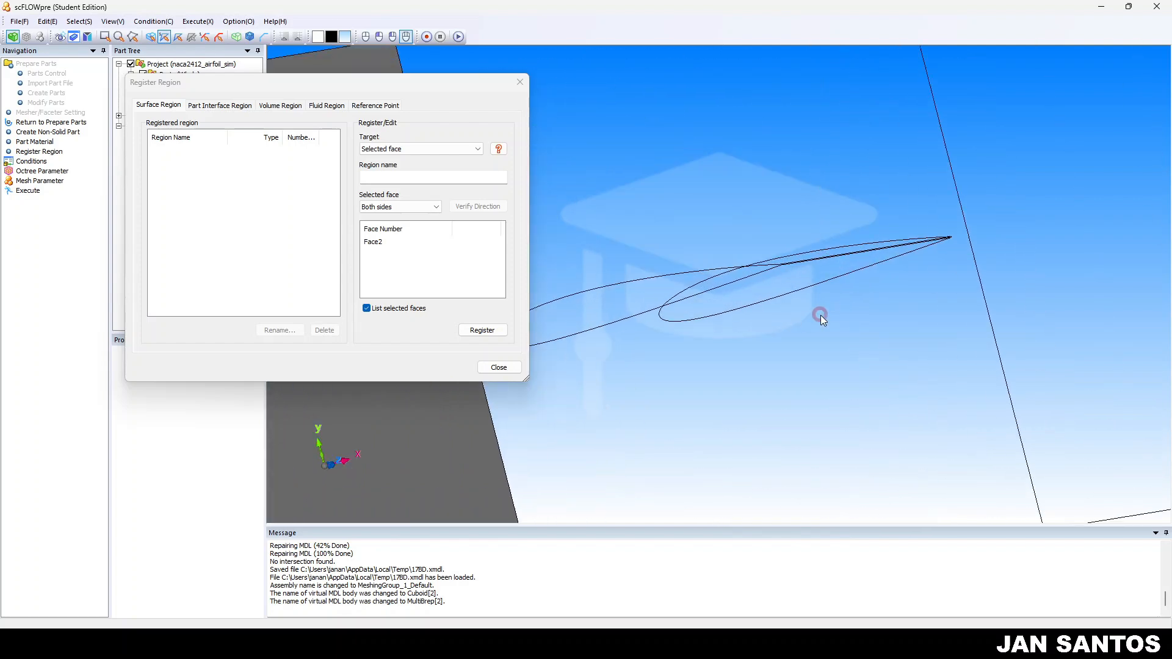
mouse_move(740, 386)
left_mouse_down()
mouse_move(674, 397)
mouse_move(748, 387)
left_mouse_up()
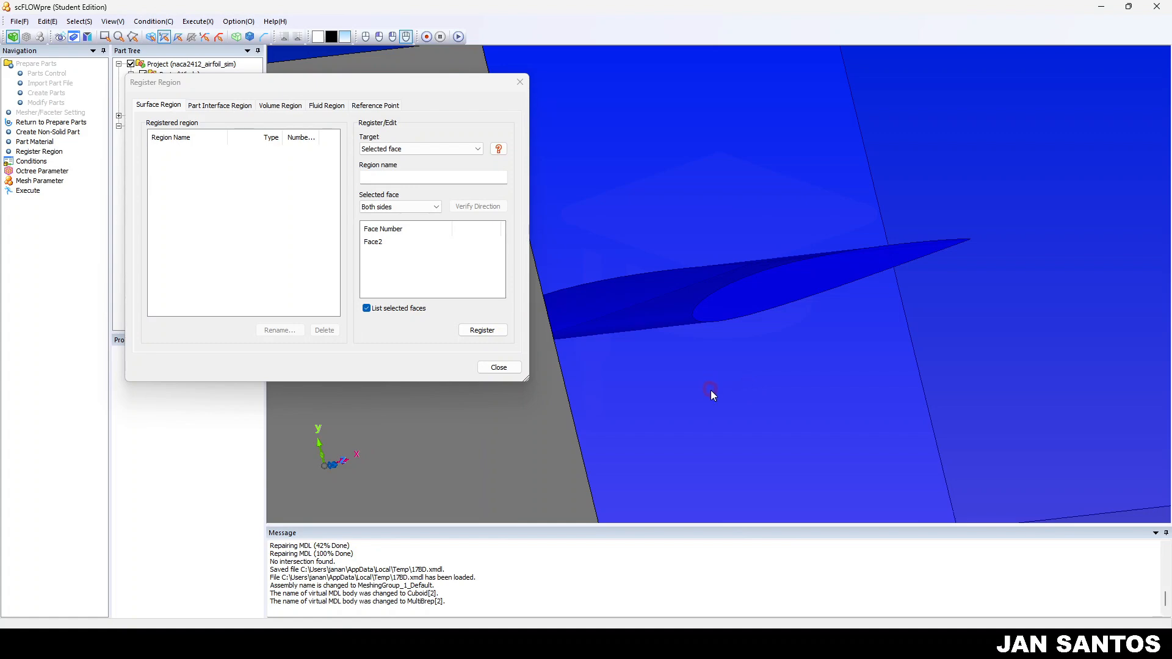
middle_click_drag(693, 391, 581, 385)
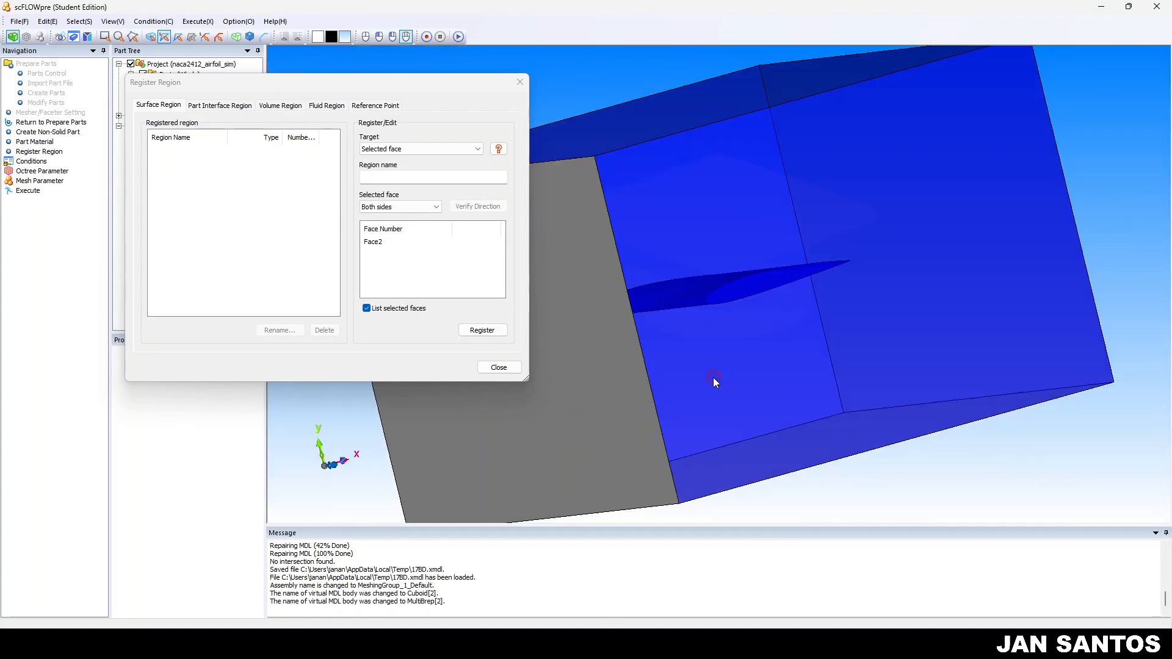
left_click_drag(712, 377, 673, 379)
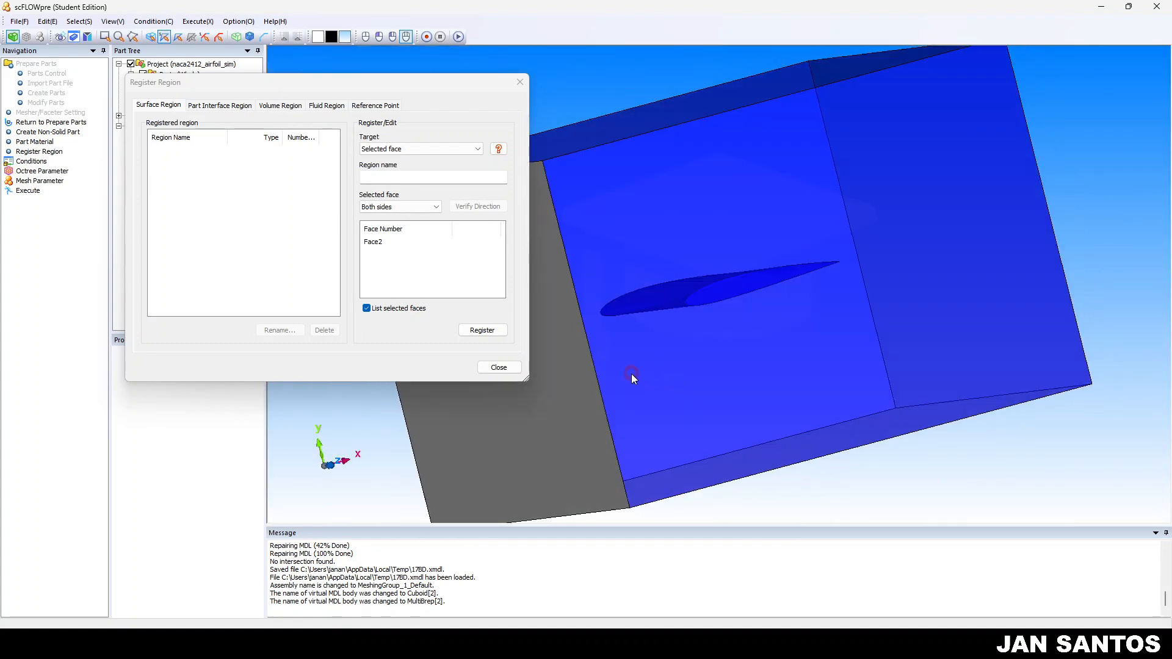
- Name the surface region Inlet and register it with the selected face on both sides
left_click(431, 182)
key("Caps_Lock")
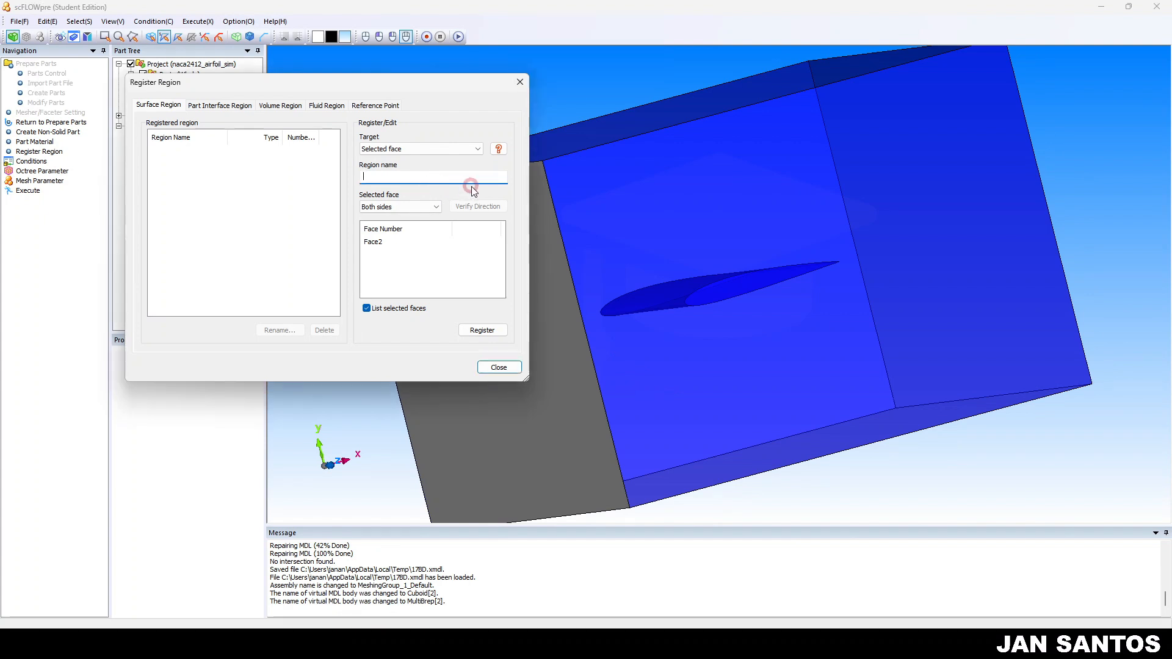
key("Caps_Lock")
type("I")
key("Caps_Lock")
type("n")
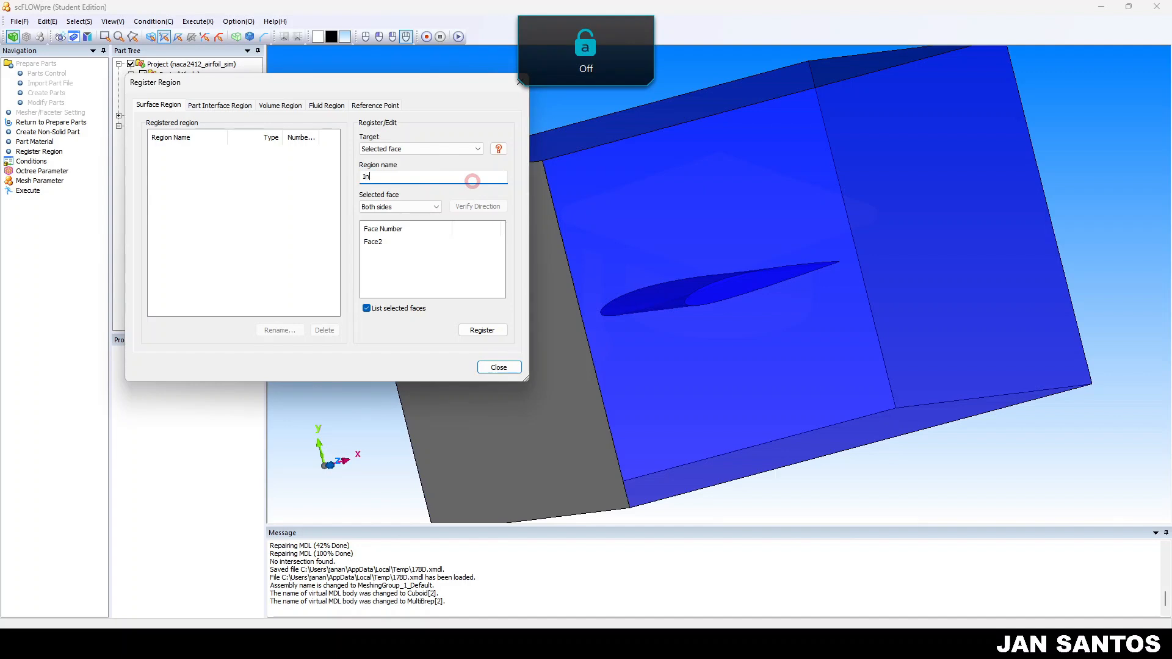
type("let")
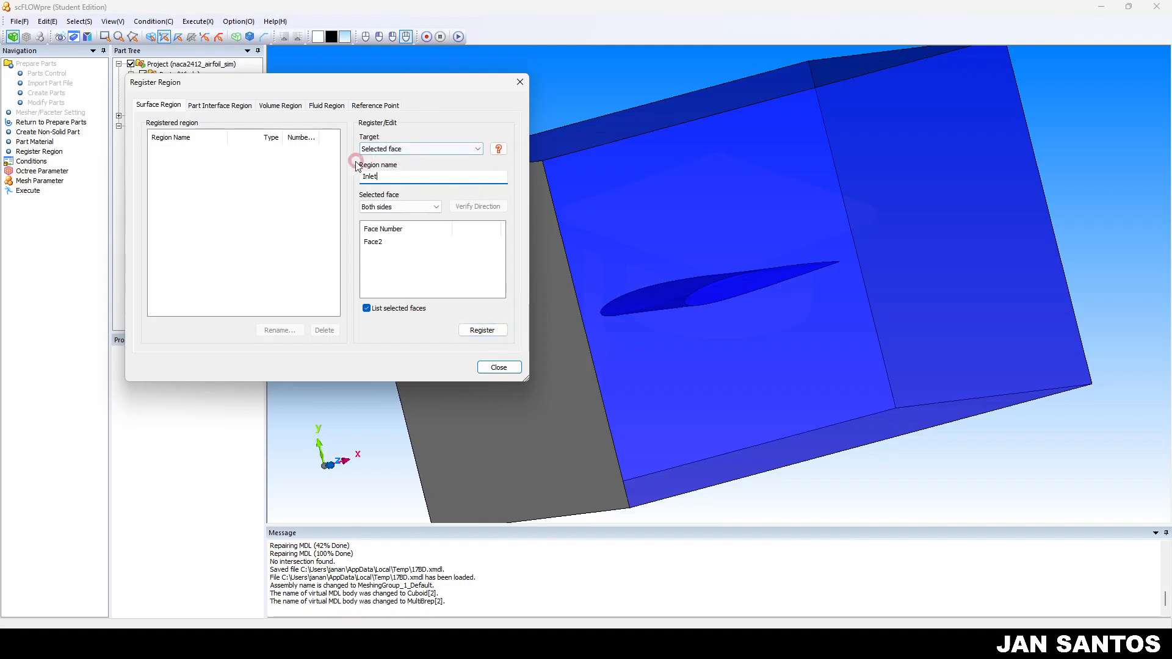
left_click(489, 330)
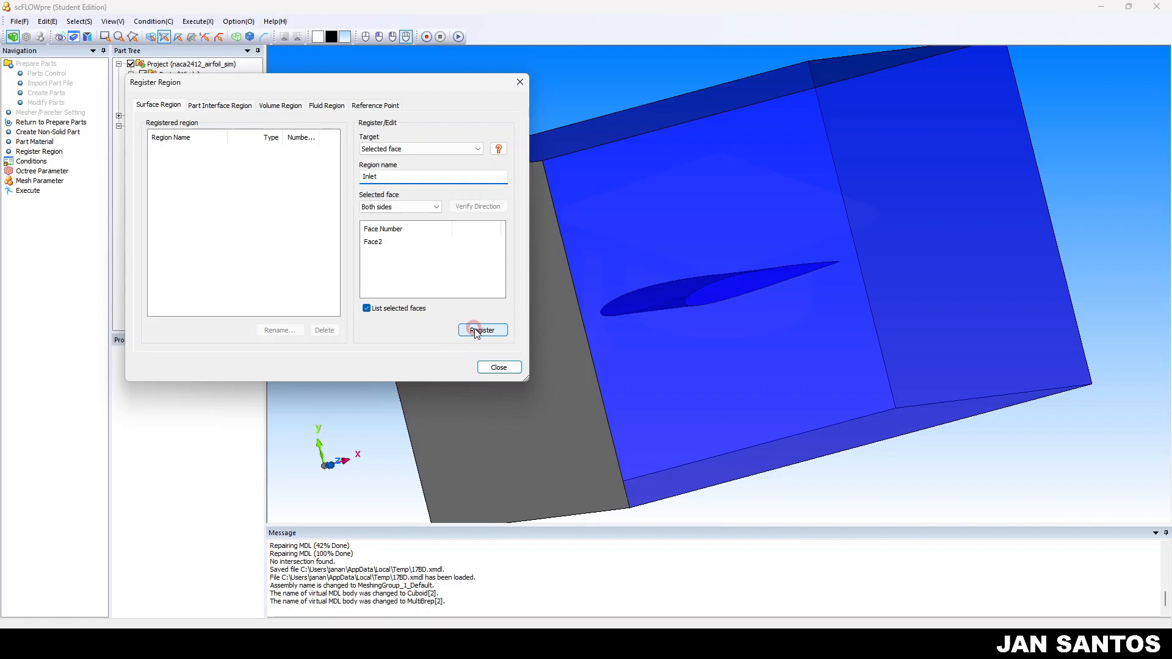
left_click(476, 330)
- Register the cuboid's end face behind the airfoil's trailing edge, on both sides, as a surface region named Outlet
right_click_drag(533, 464, 349, 478)
mouse_move(551, 434)
right_mouse_down()
mouse_move(643, 402)
mouse_move(543, 424)
right_mouse_up()
mouse_move(757, 372)
right_mouse_down()
mouse_move(716, 401)
mouse_move(794, 401)
mouse_move(682, 348)
mouse_move(648, 349)
mouse_move(689, 369)
right_mouse_up()
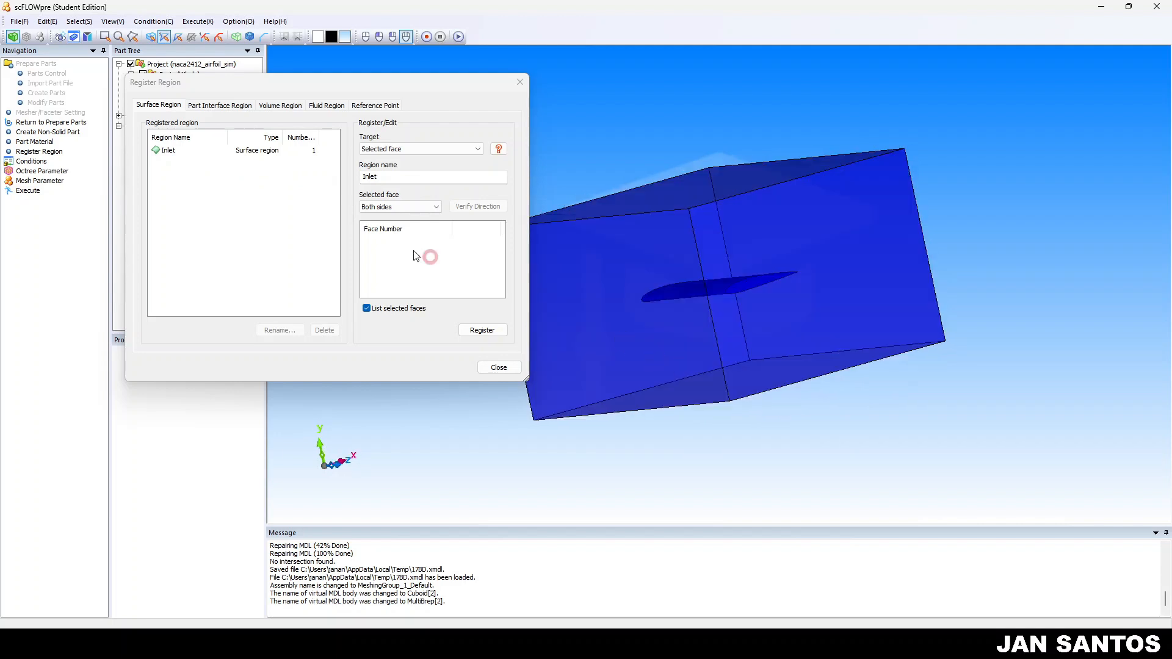
double_click(403, 179)
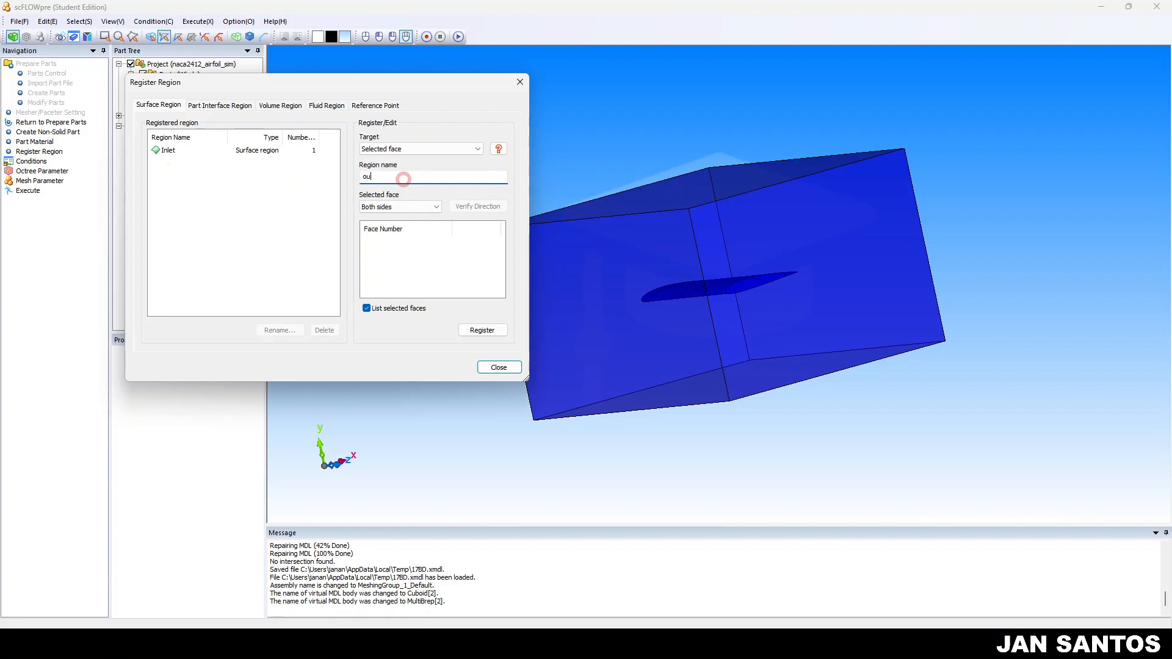
key("Caps_Lock")
type("Outlet")
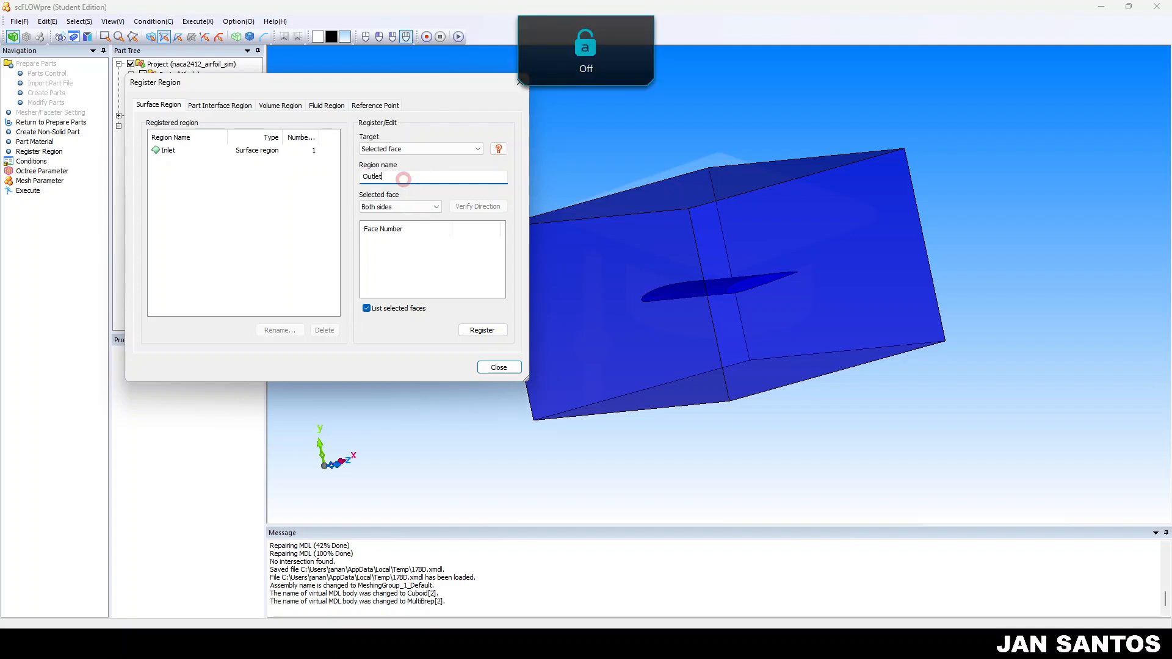
mouse_move(610, 350)
right_mouse_down()
mouse_move(649, 357)
mouse_move(671, 302)
mouse_move(774, 335)
mouse_move(714, 382)
mouse_move(809, 394)
mouse_move(792, 374)
mouse_move(771, 379)
mouse_move(794, 377)
right_mouse_up()
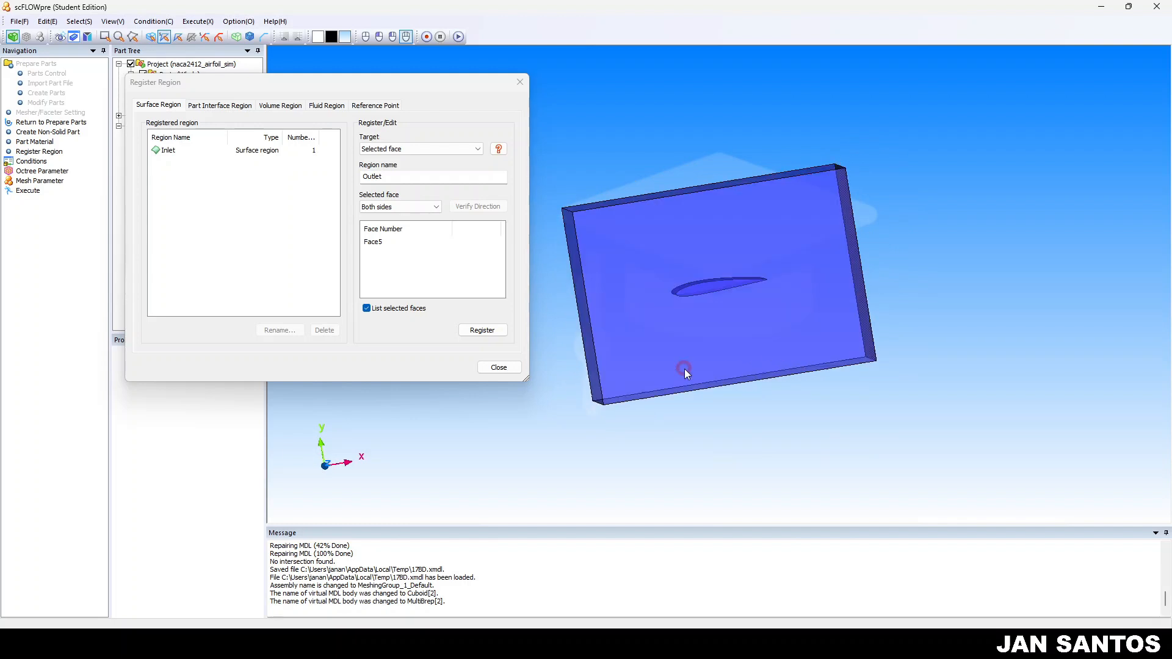
right_click_drag(863, 366, 783, 384)
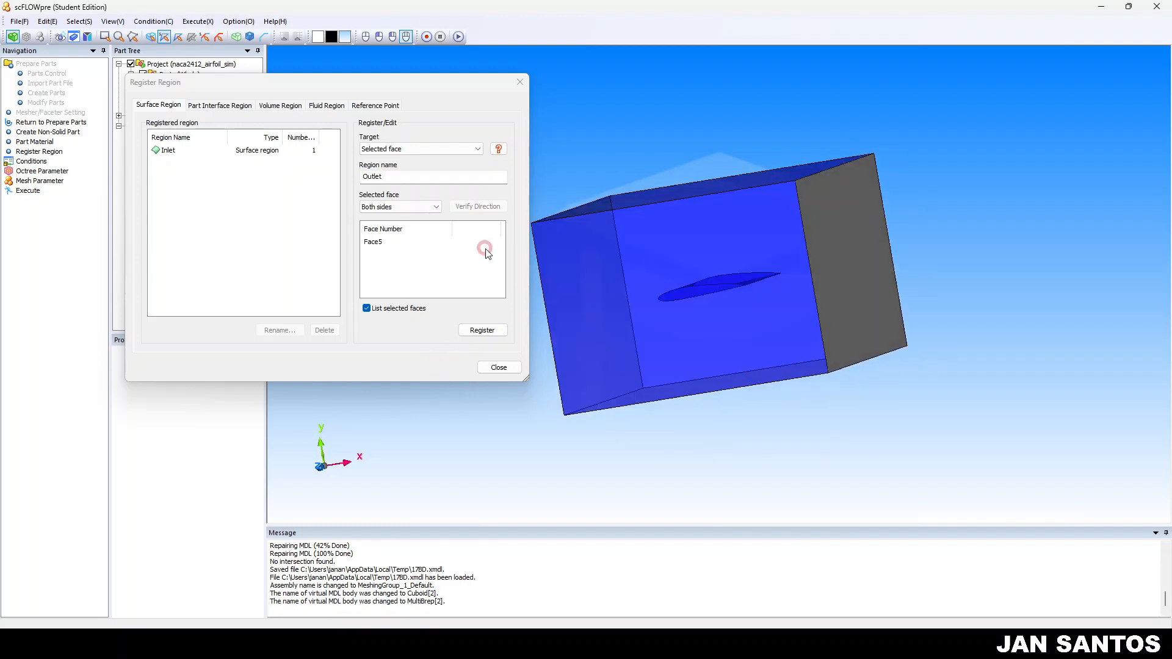
double_click(391, 174)
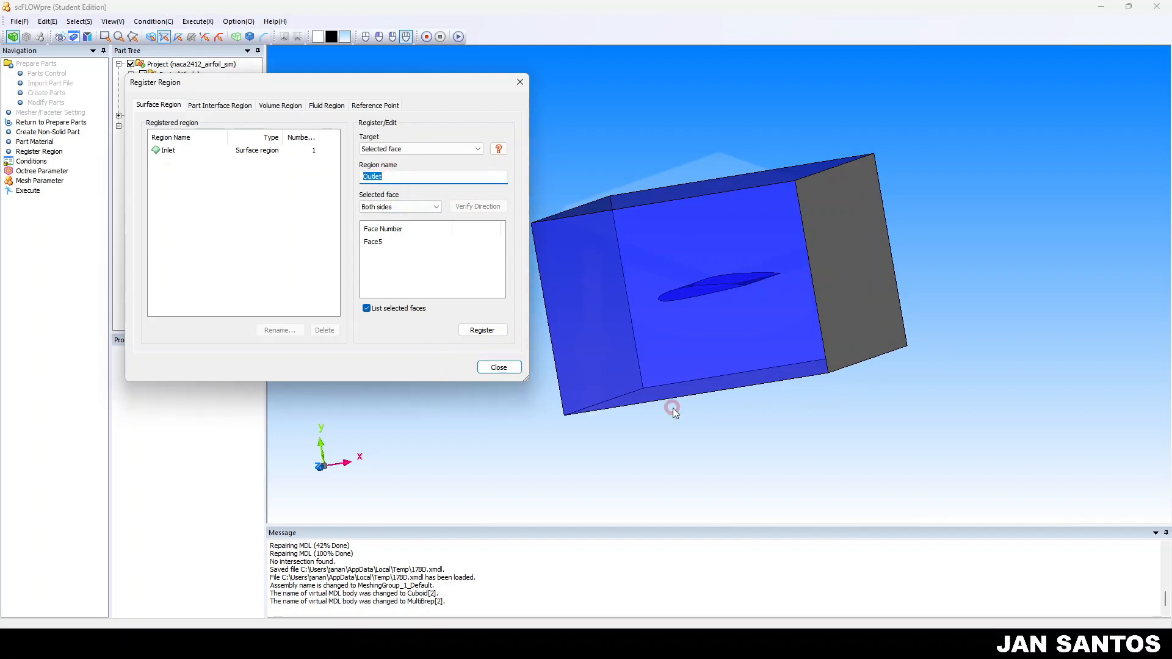
left_click(482, 330)
left_click(202, 210)
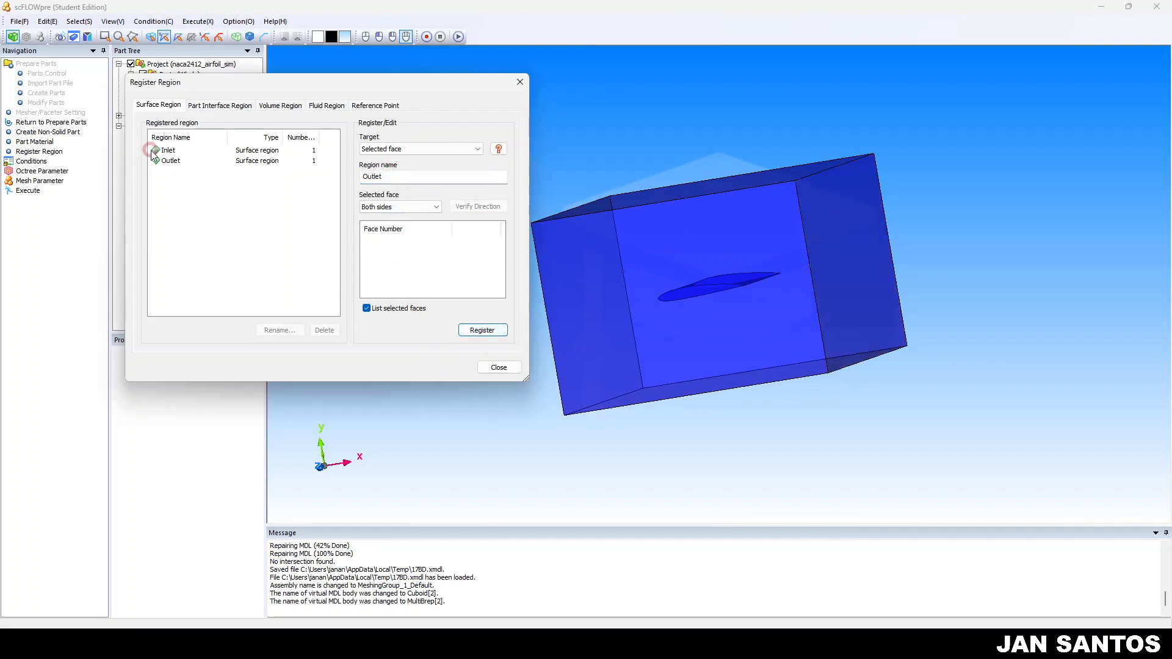
- Select the cuboid's four remaining outer faces, other than the inlet and outlet ends, as targets of a new surface region
left_click(714, 370)
left_click_drag(742, 389, 823, 399)
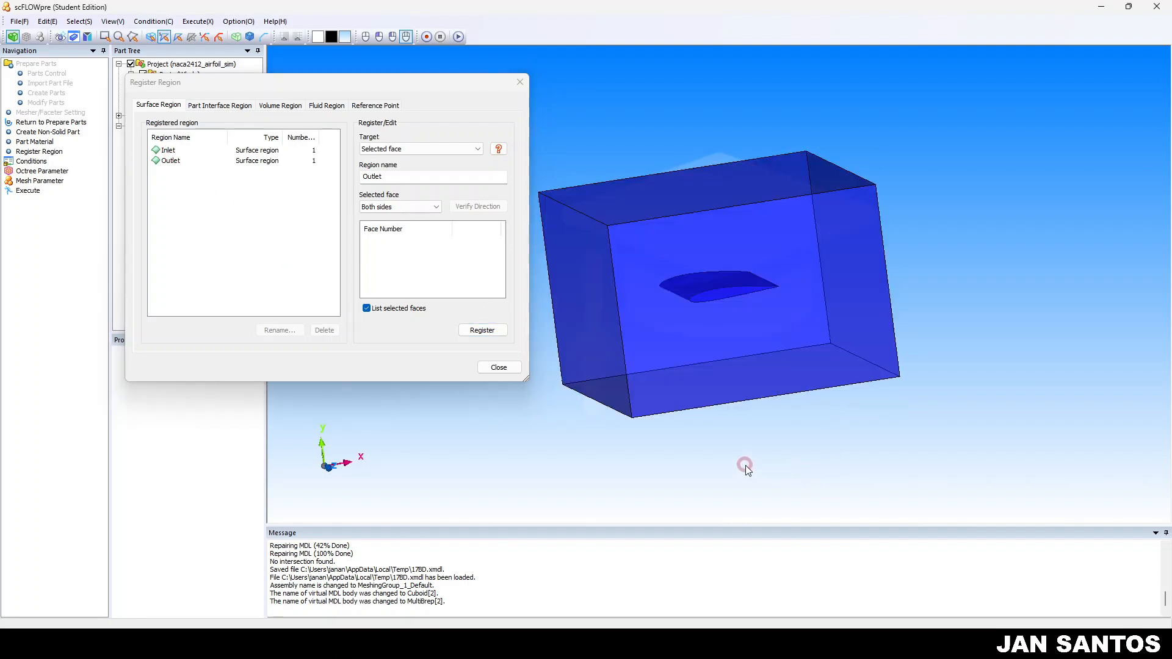
left_click_drag(590, 441, 858, 360)
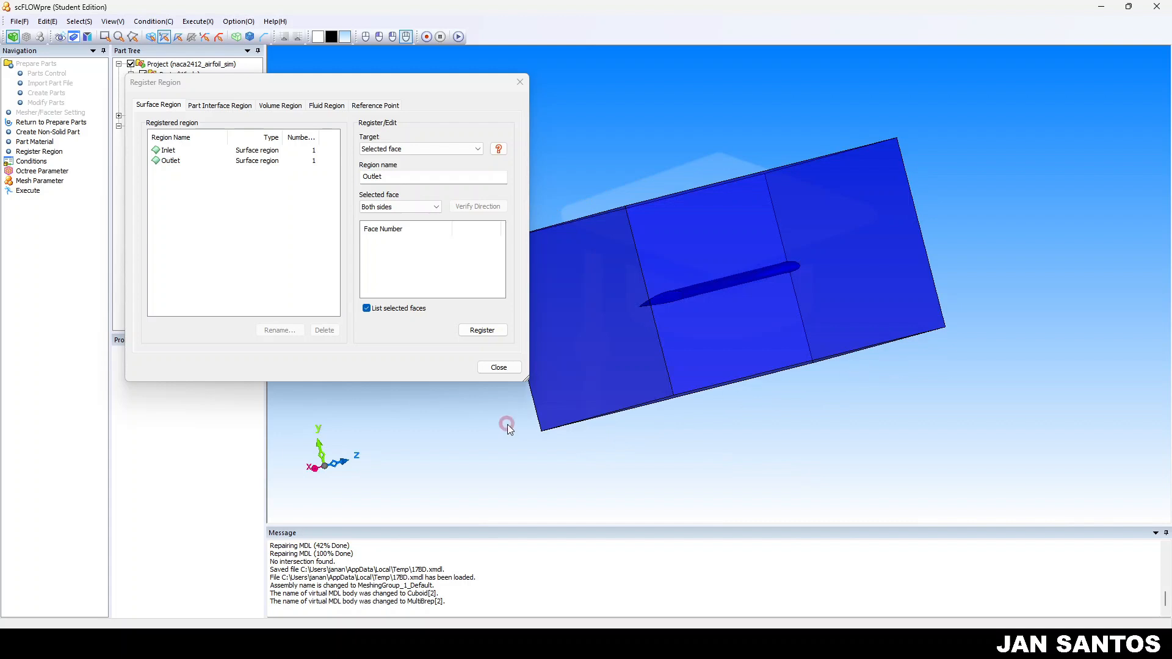
left_click_drag(507, 423, 636, 397)
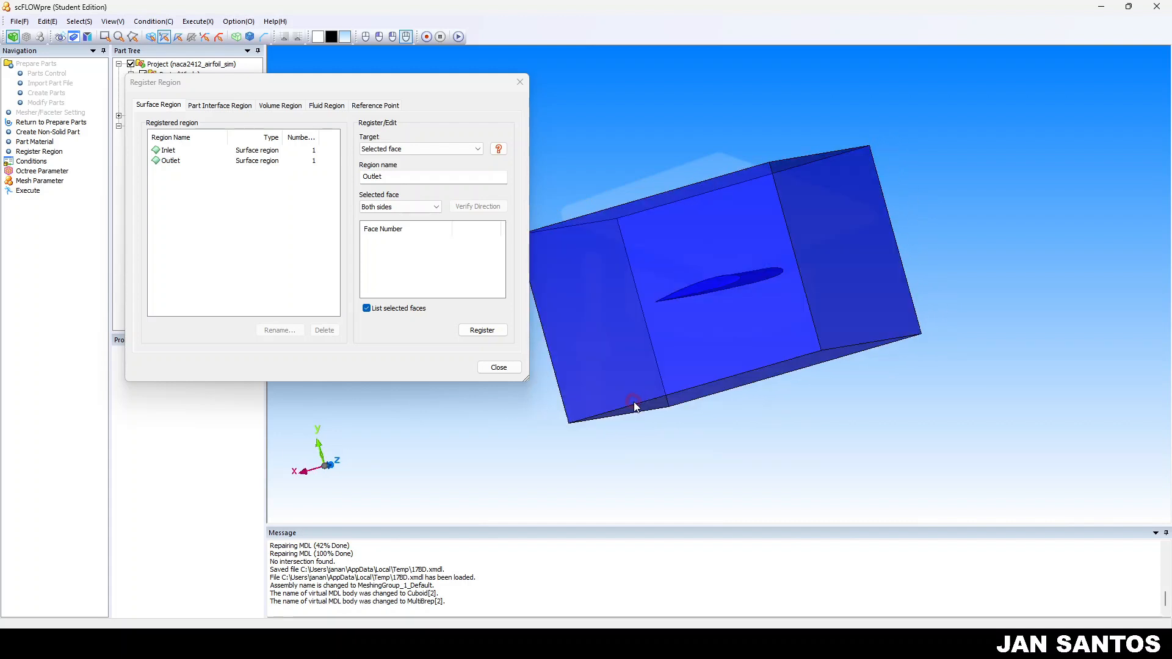
left_click_drag(637, 447, 817, 324)
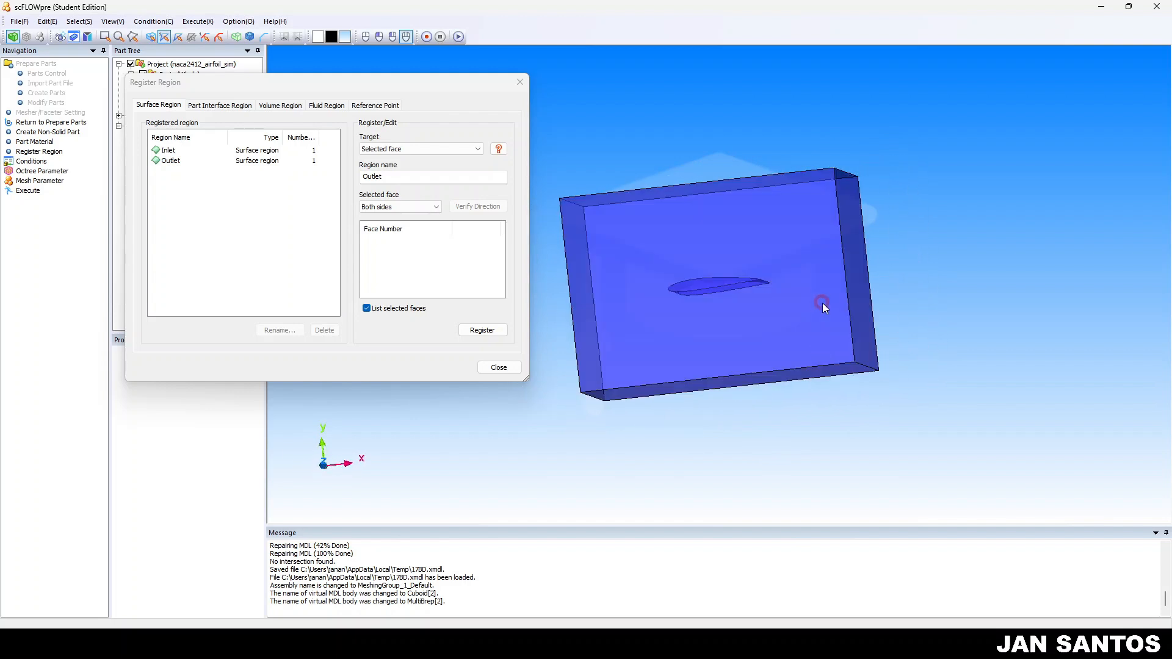
left_click(799, 324)
left_click_drag(885, 247, 1014, 192)
left_click(771, 240)
left_click(650, 320)
left_click_drag(649, 320, 704, 269)
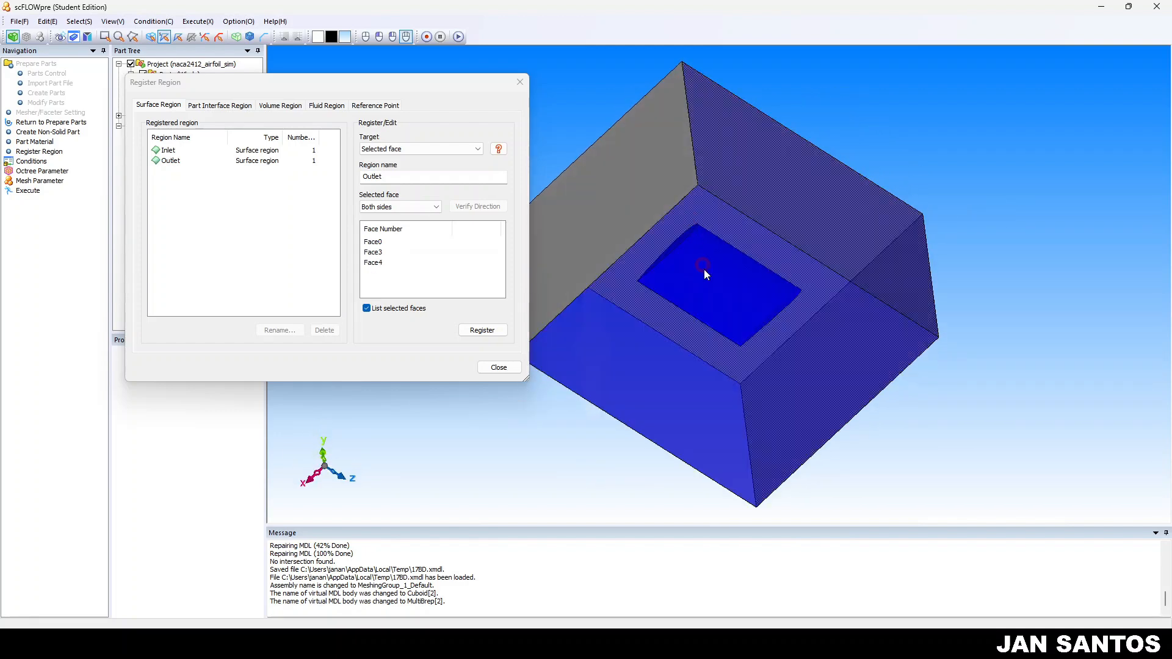
left_click(704, 269)
left_click_drag(820, 292, 770, 420)
- Name the surface region Walls and register it with the four selected side faces
double_click(394, 181)
key("Caps_Lock")
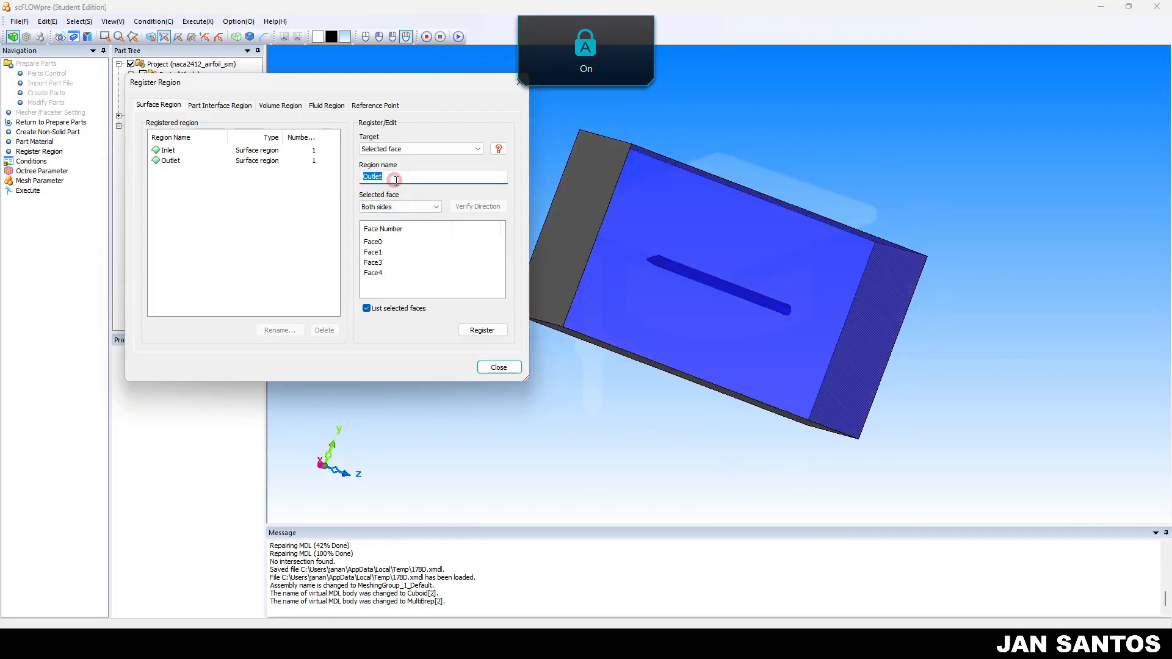
type("W")
key("Caps_Lock")
type("alls")
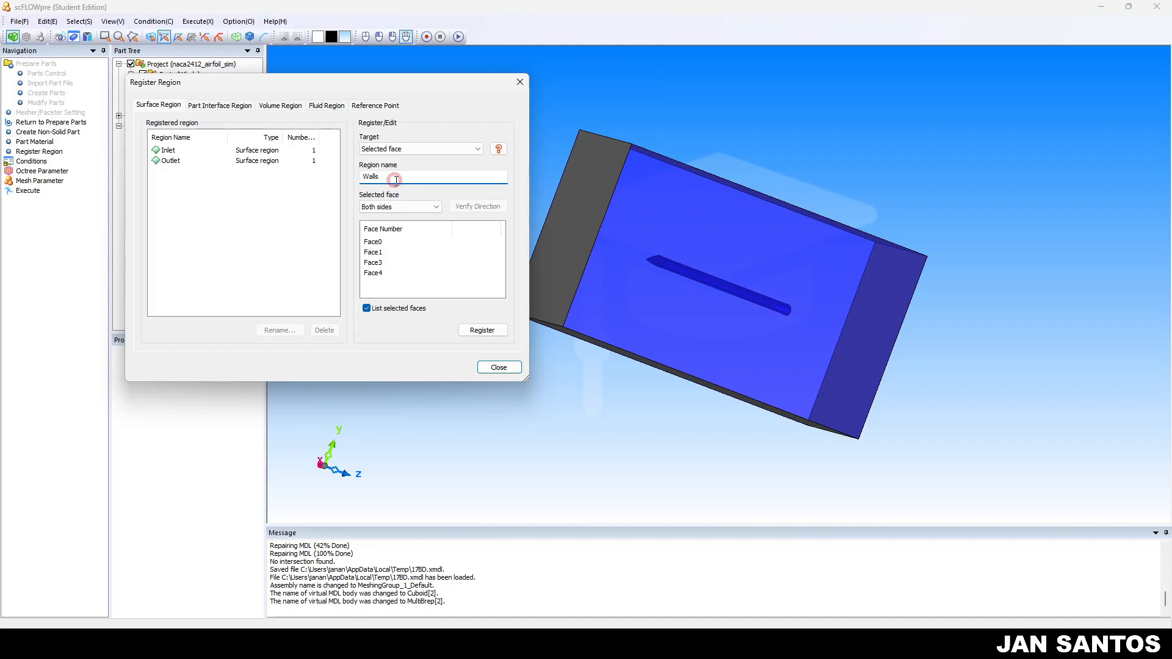
left_click(476, 334)
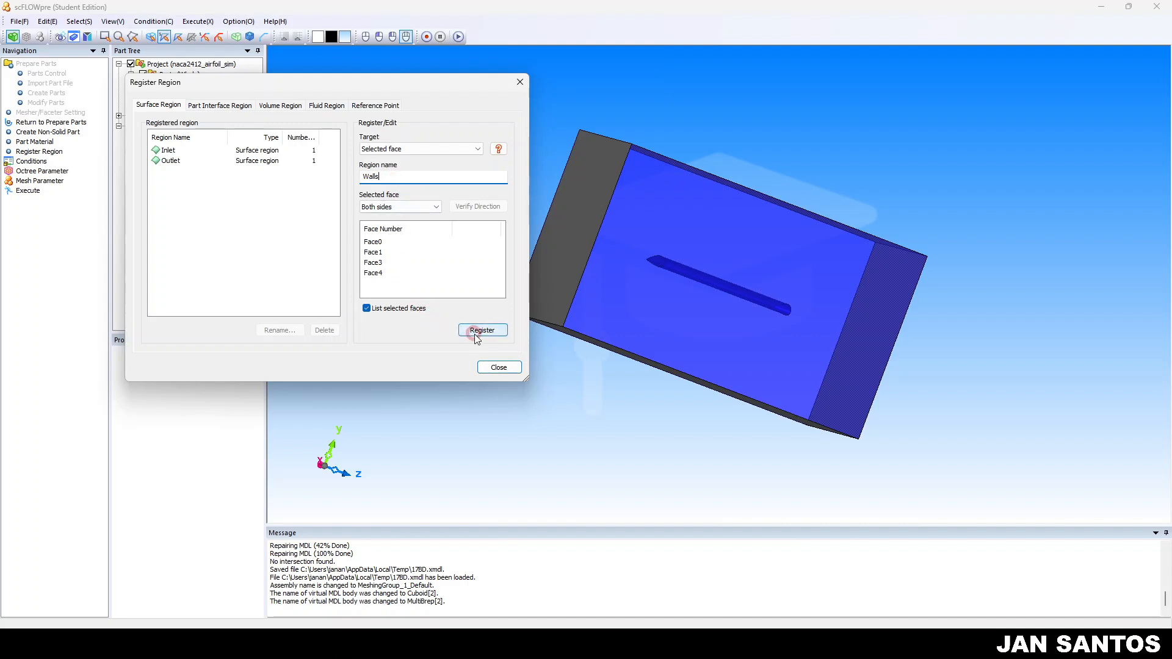
left_click(476, 331)
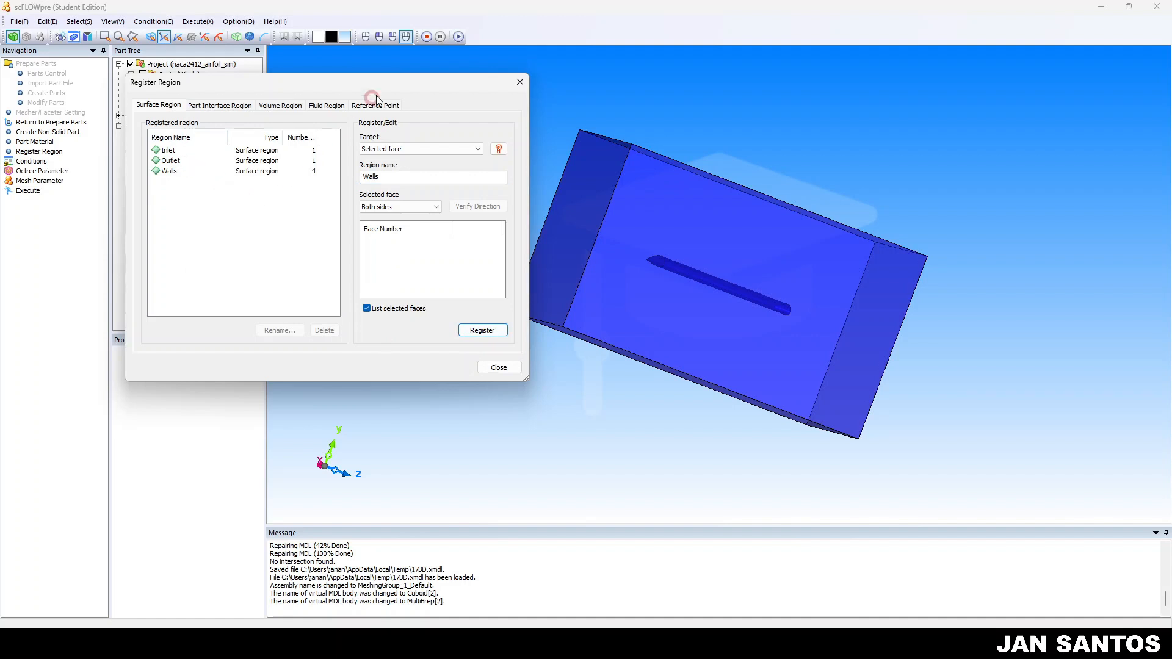
- Reposition the region registration dialog so that it clears both the part list and the model
left_click_drag(387, 92, 532, 69)
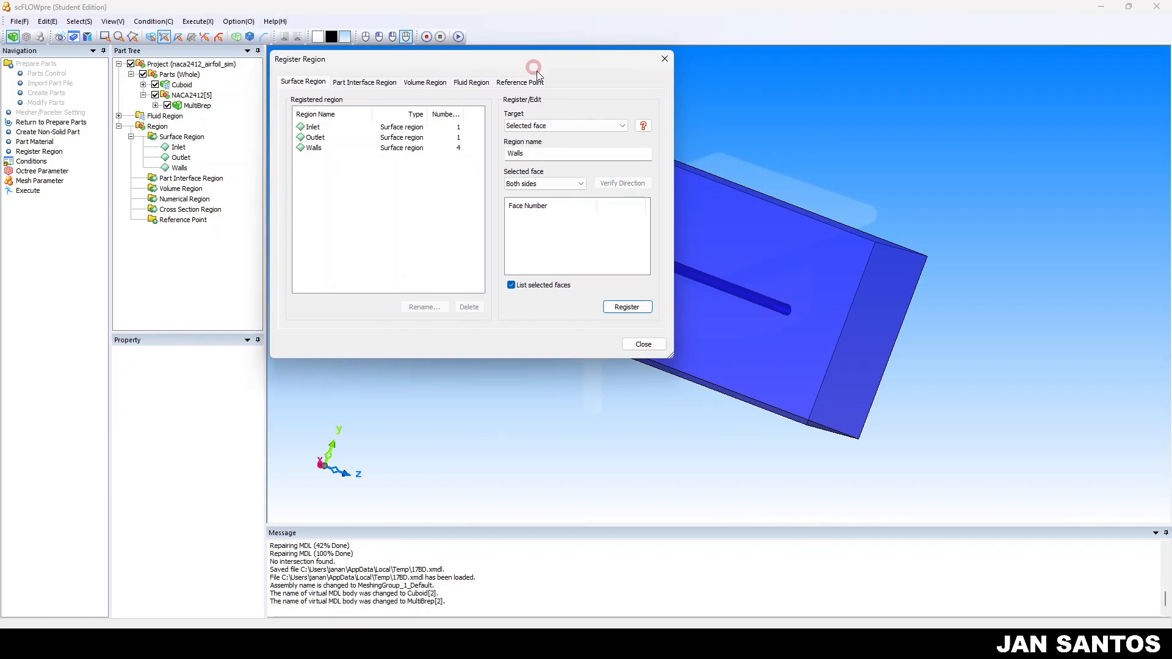
left_click_drag(957, 346, 781, 313)
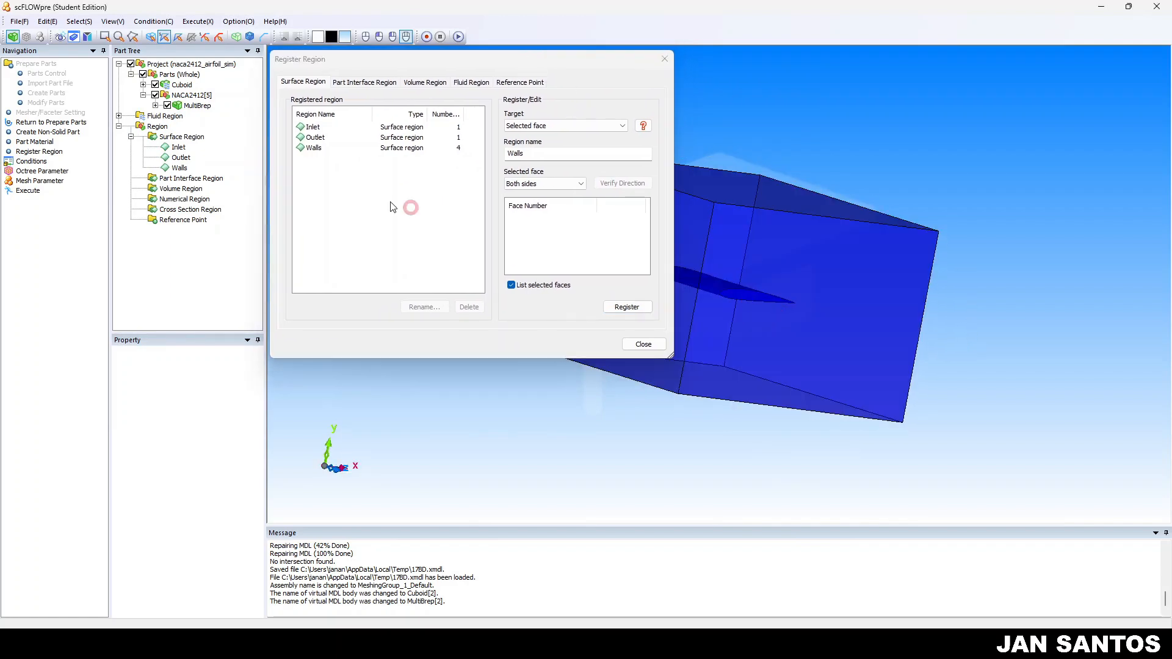
left_click_drag(487, 59, 330, 241)
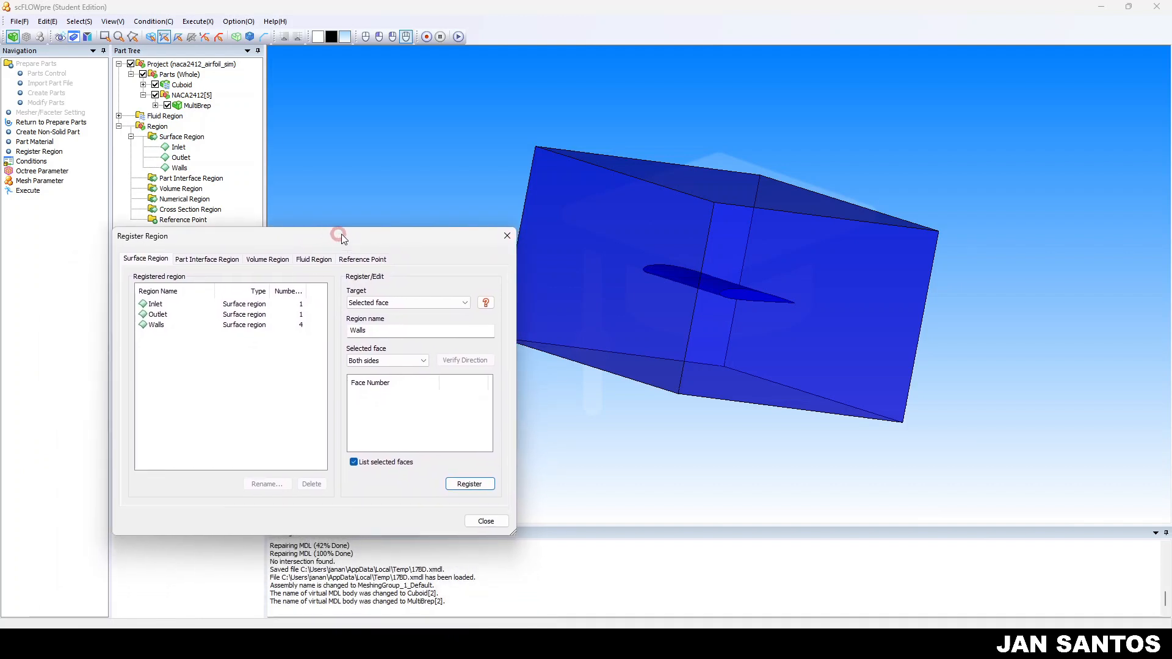
mouse_move(683, 374)
middle_mouse_down()
mouse_move(752, 383)
mouse_move(801, 341)
middle_mouse_up()
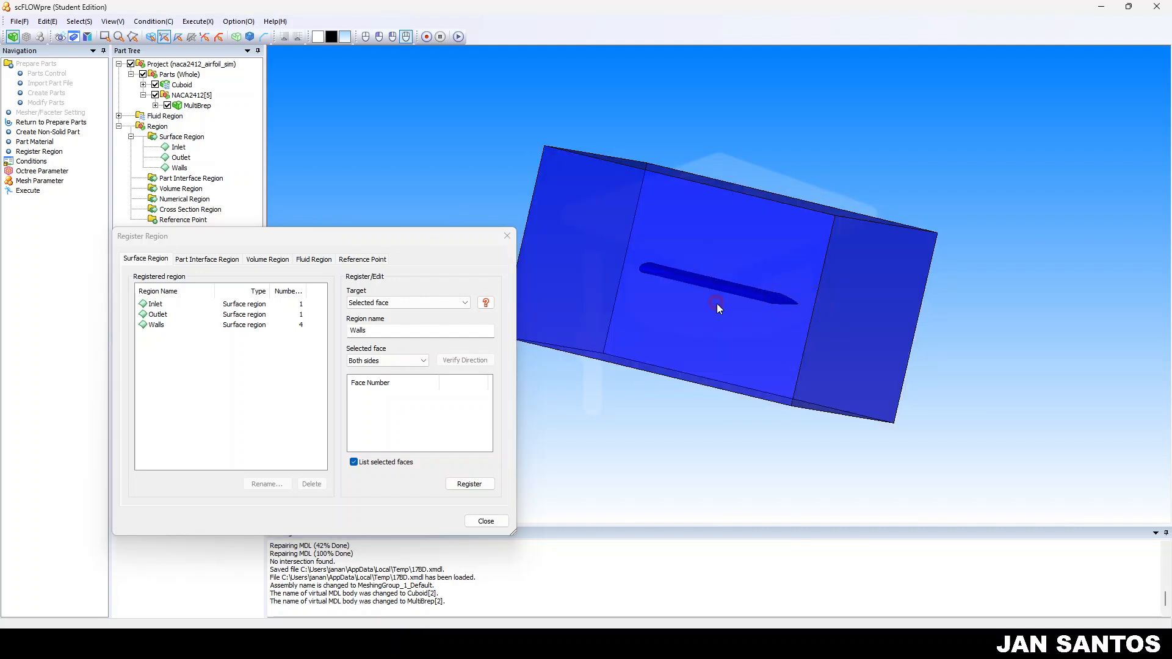
middle_click_drag(786, 293, 731, 309)
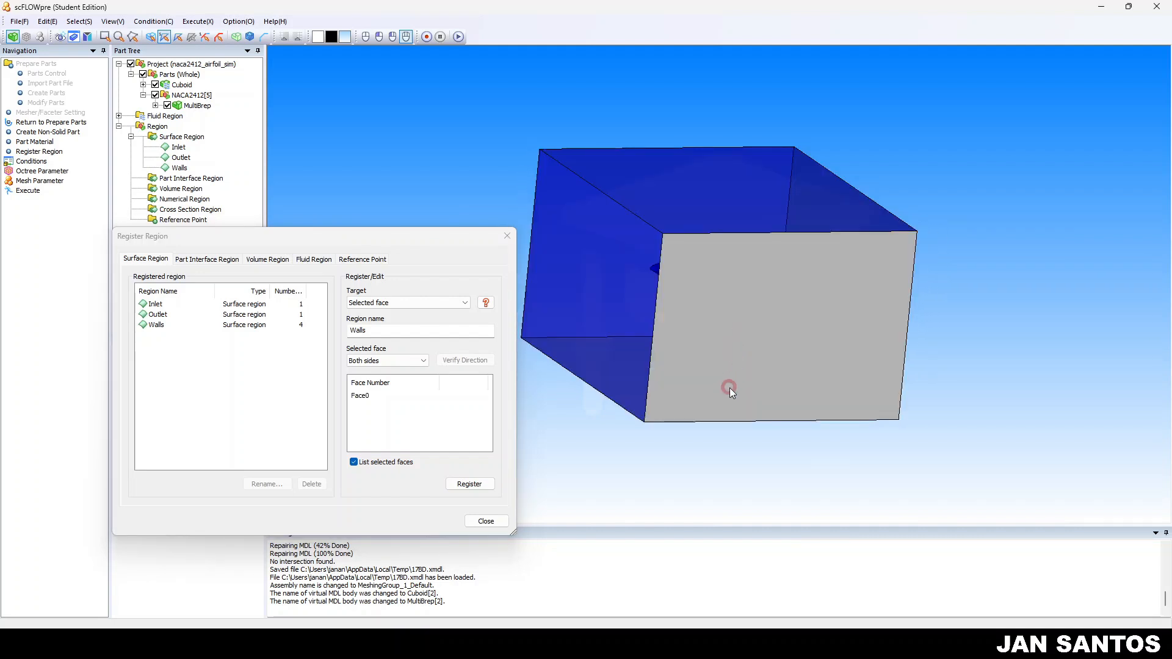
middle_click_drag(729, 389, 713, 233)
left_click(720, 218)
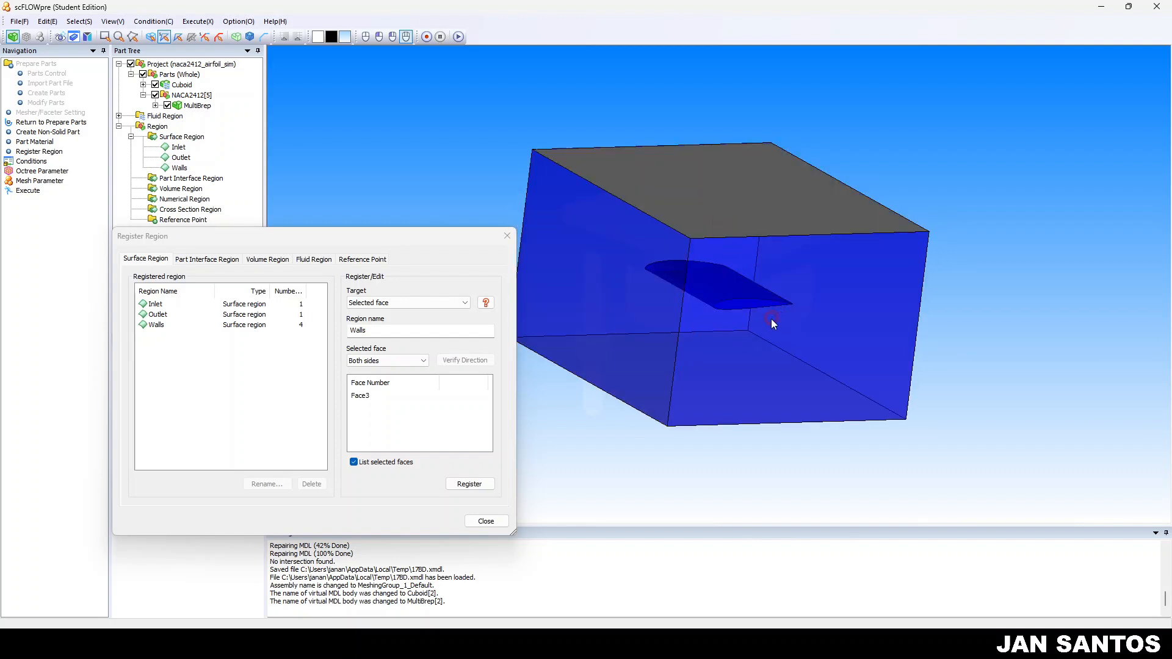
left_click(732, 215)
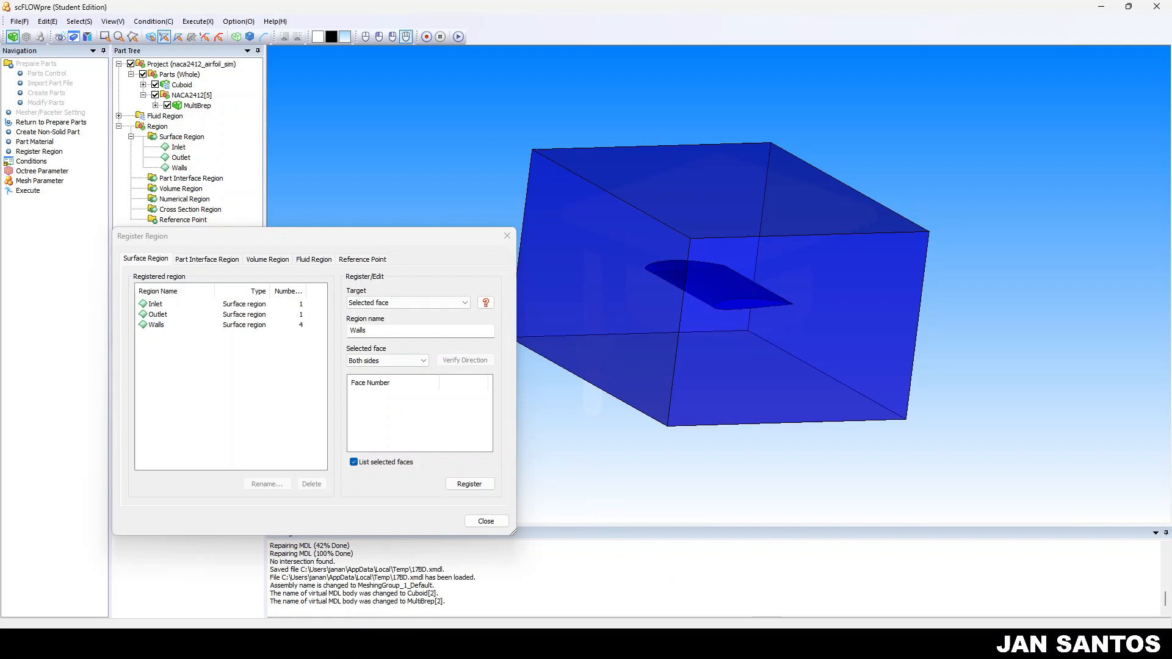
left_click(1038, 644)
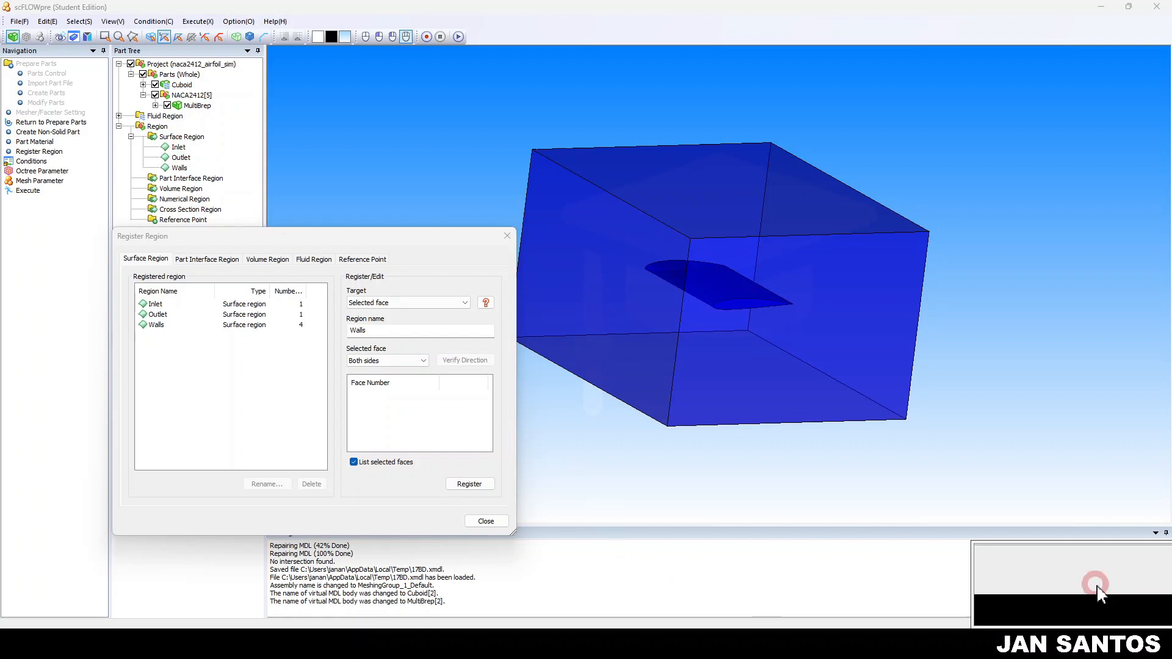
- Hide the Cuboid part and select the exposed airfoil's curved outer surface as a region target
left_click(155, 85)
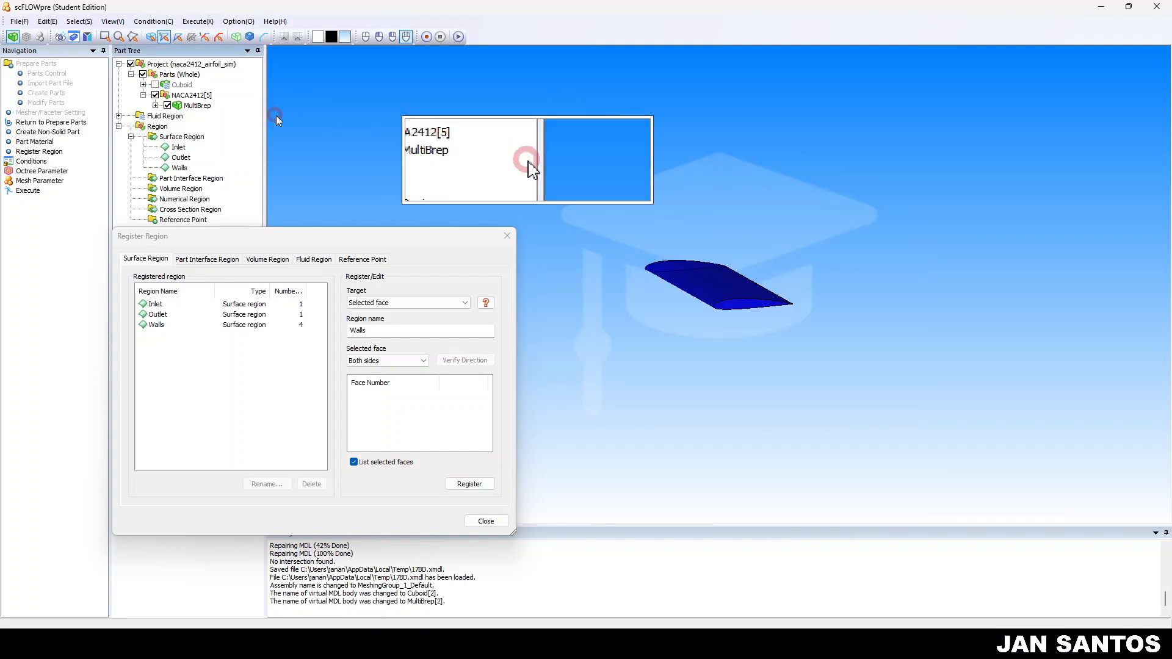
left_click(720, 290)
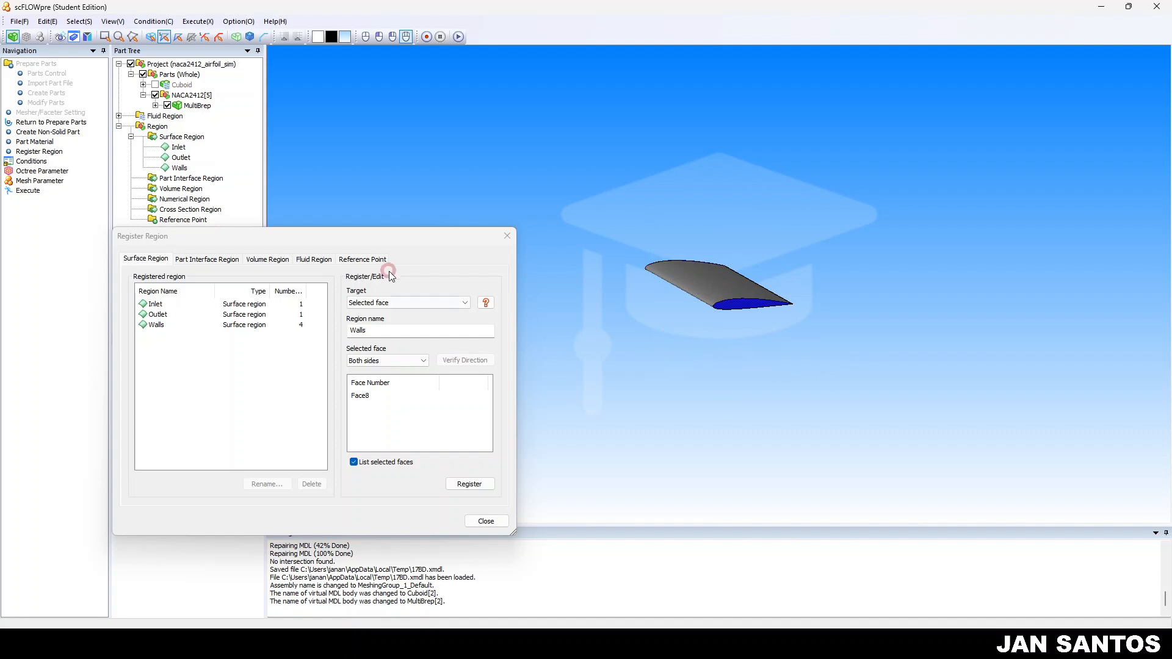
mouse_move(386, 239)
left_mouse_down()
mouse_move(453, 237)
mouse_move(405, 241)
left_mouse_up()
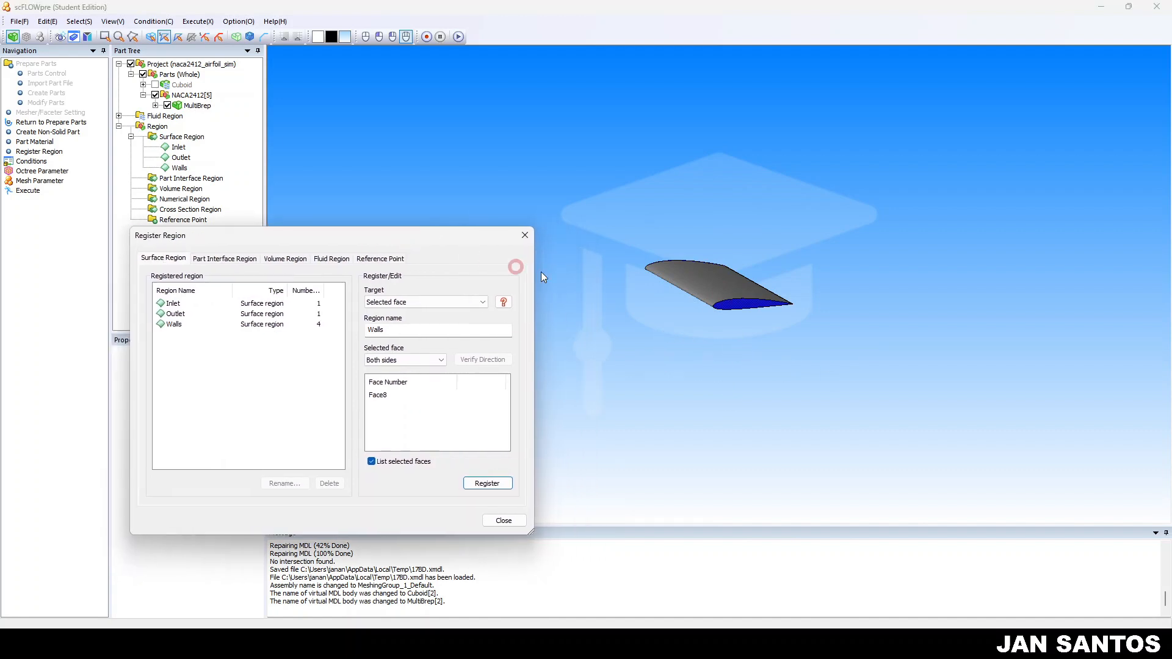
- Add both flat end faces of the airfoil to the face selection
scroll(746, 330, "up", 3)
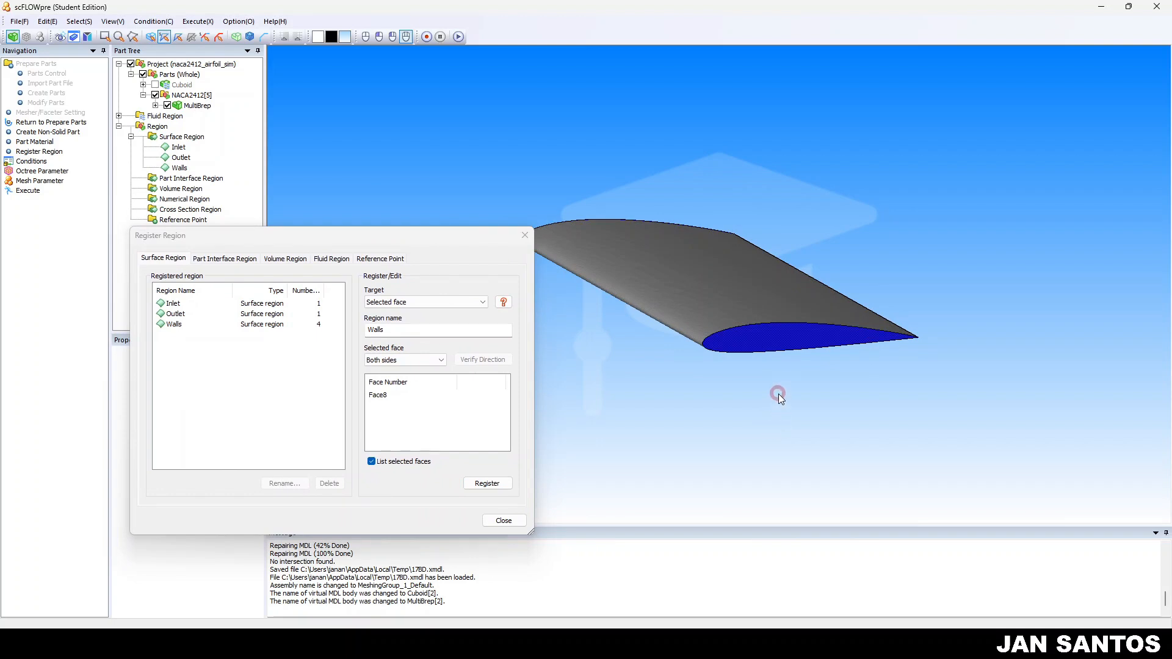
middle_click_drag(775, 397, 770, 360)
left_click(764, 299)
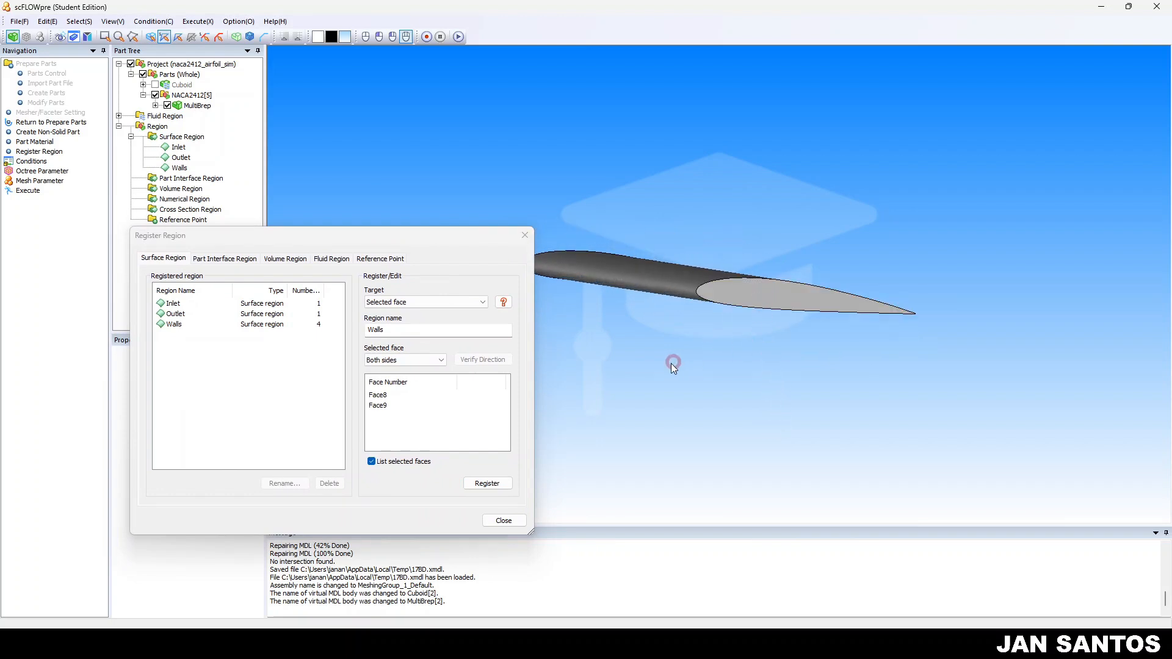
middle_click_drag(671, 364, 882, 315)
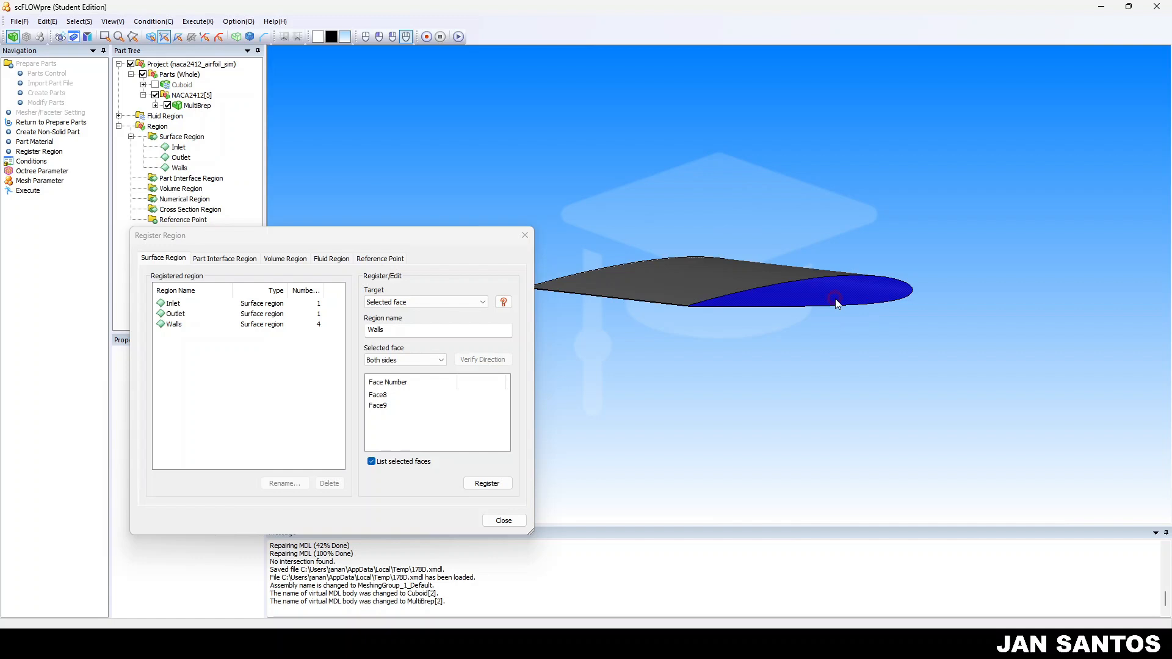
left_click(856, 303)
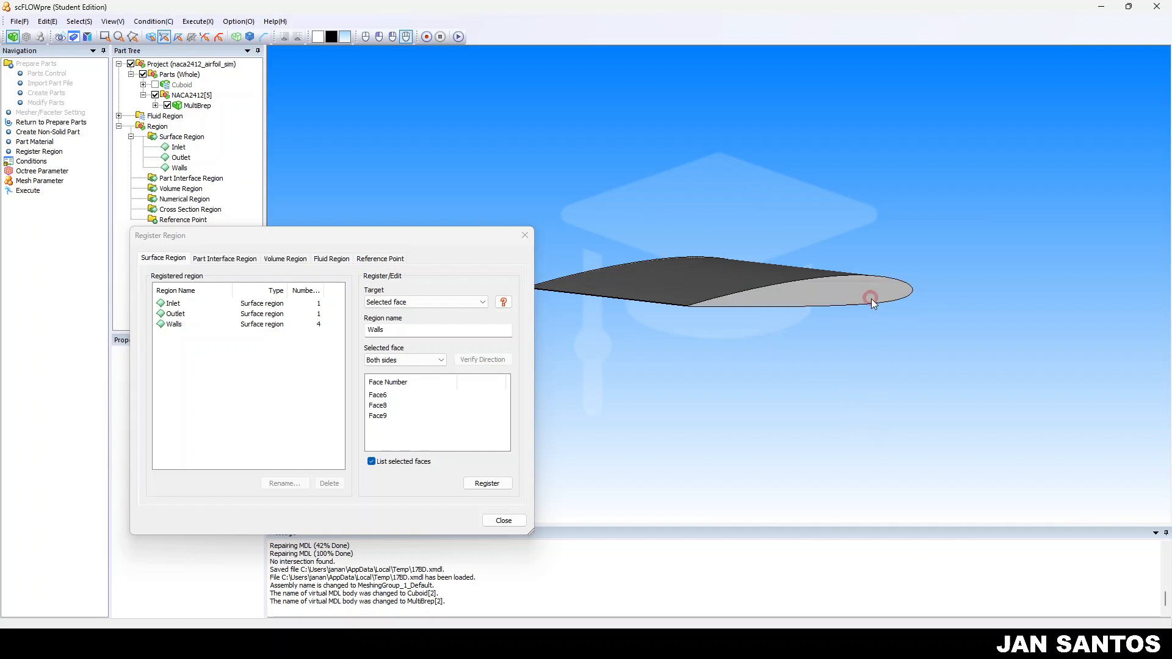
- Add the thin trailing-edge face to the selection and inspect the airfoil from all sides for missed faces
middle_click_drag(991, 303, 784, 336)
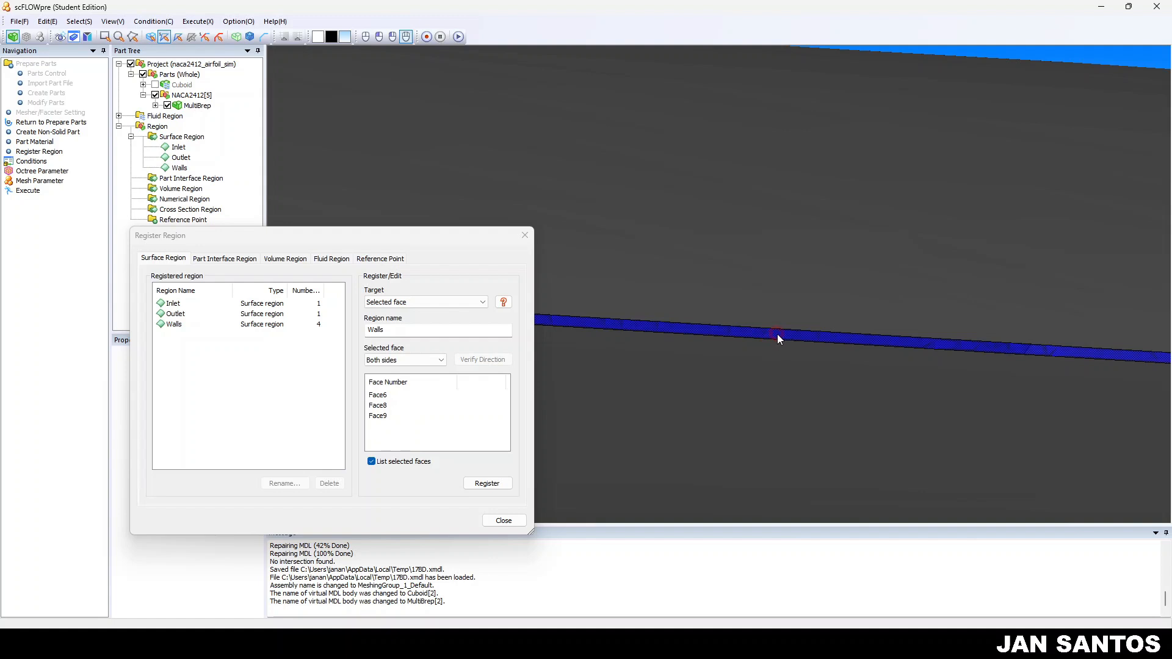
left_click(778, 334)
middle_click_drag(831, 427, 847, 281)
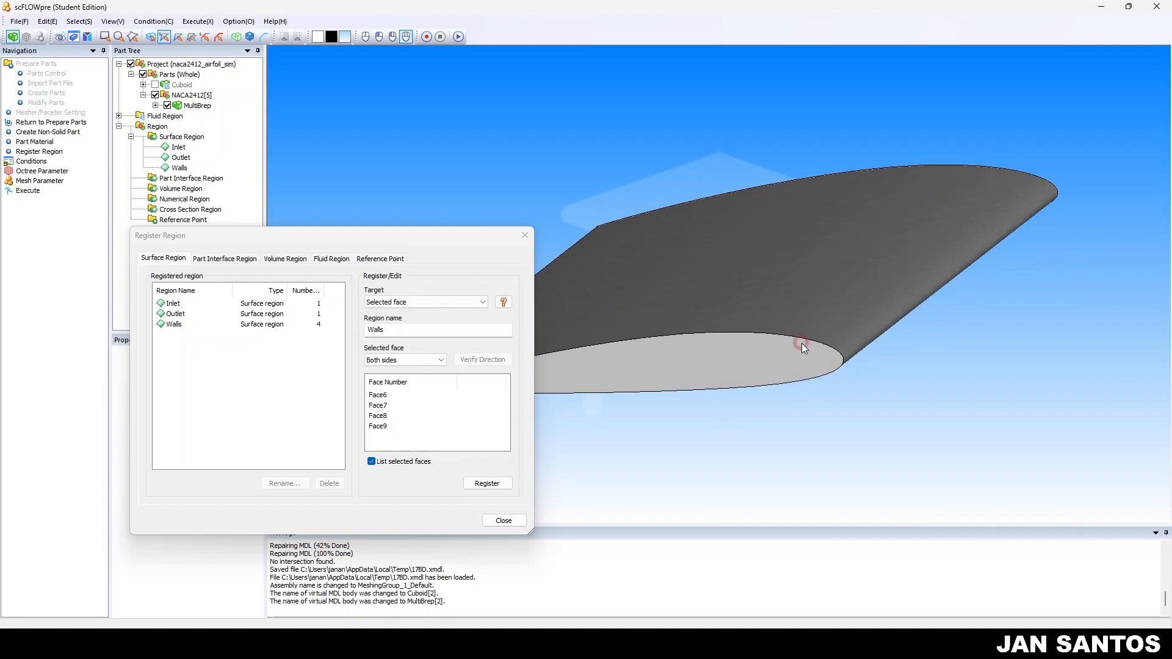
mouse_move(702, 438)
middle_mouse_down()
mouse_move(804, 332)
mouse_move(913, 310)
mouse_move(960, 342)
mouse_move(815, 313)
mouse_move(767, 399)
mouse_move(729, 413)
mouse_move(716, 441)
middle_mouse_up()
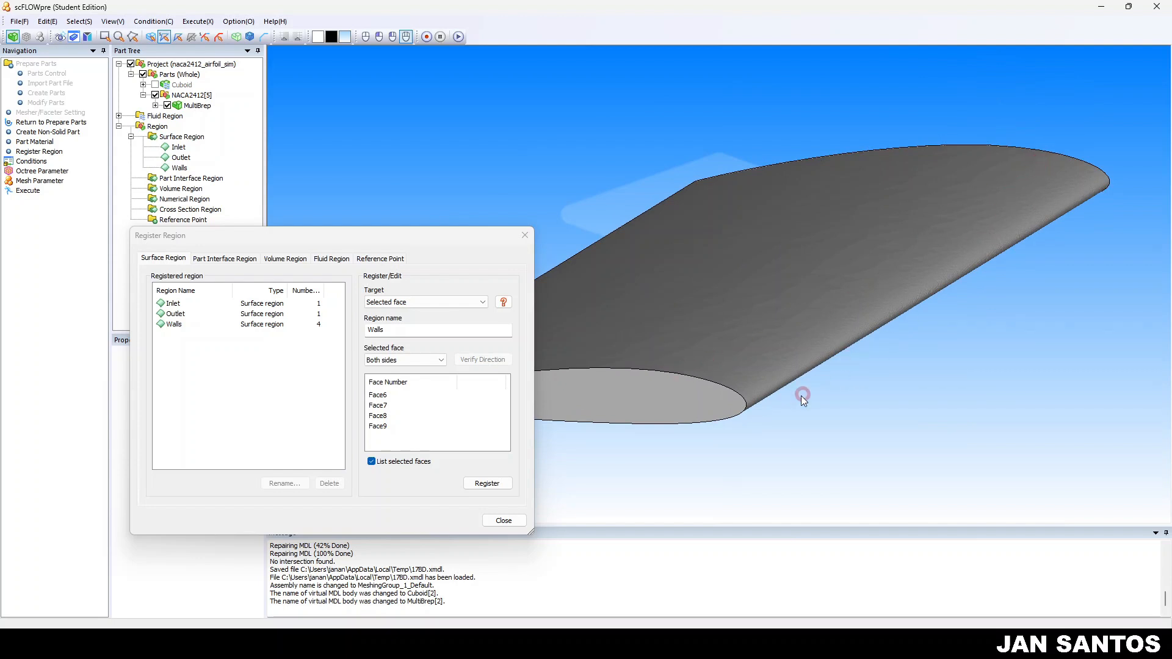
middle_click_drag(760, 398, 770, 309)
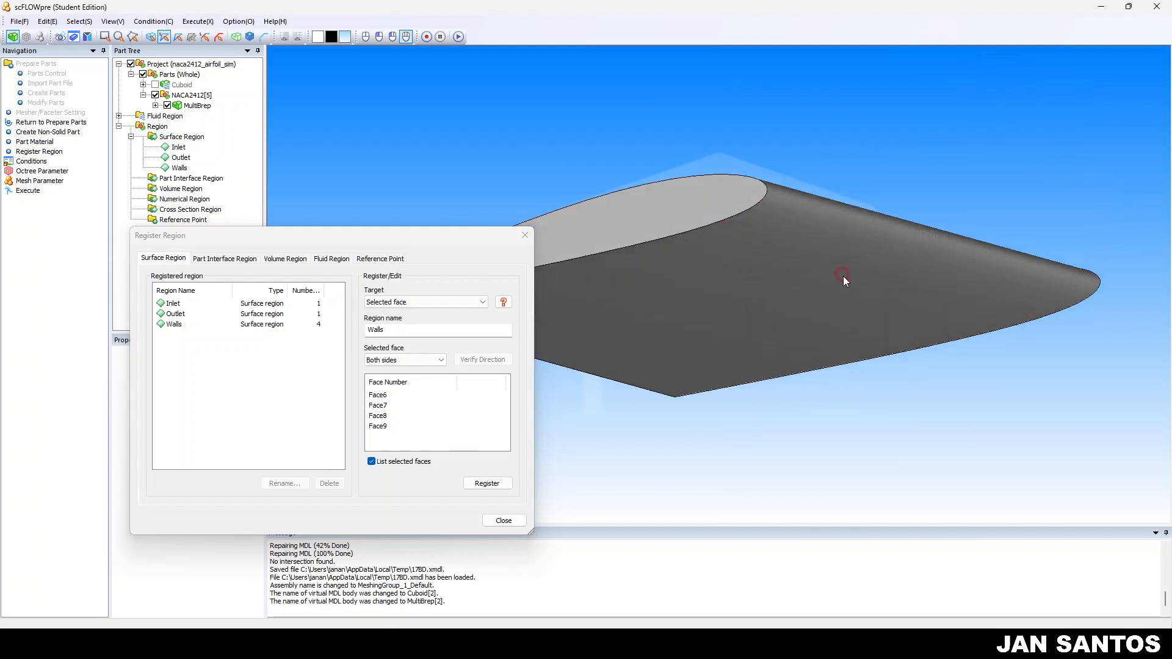
- Inspect the airfoil's thin trailing-edge face up close, deselecting and reselecting it to verify that it belongs to the face selection
middle_click_drag(843, 275, 829, 309)
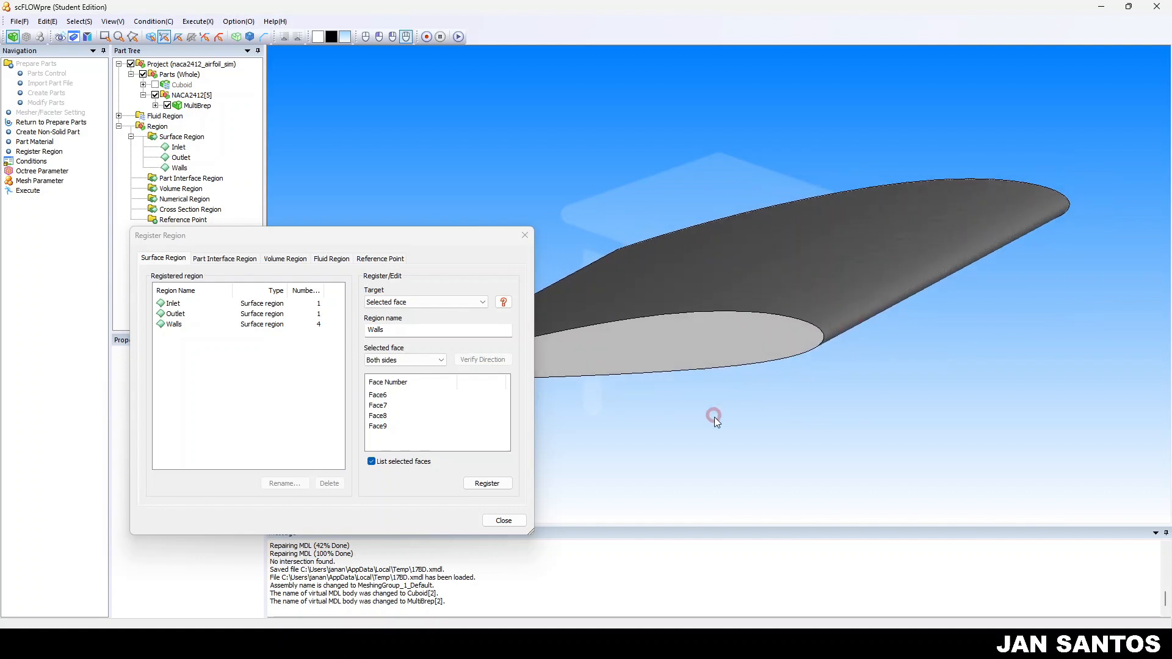
middle_click_drag(714, 417, 912, 328)
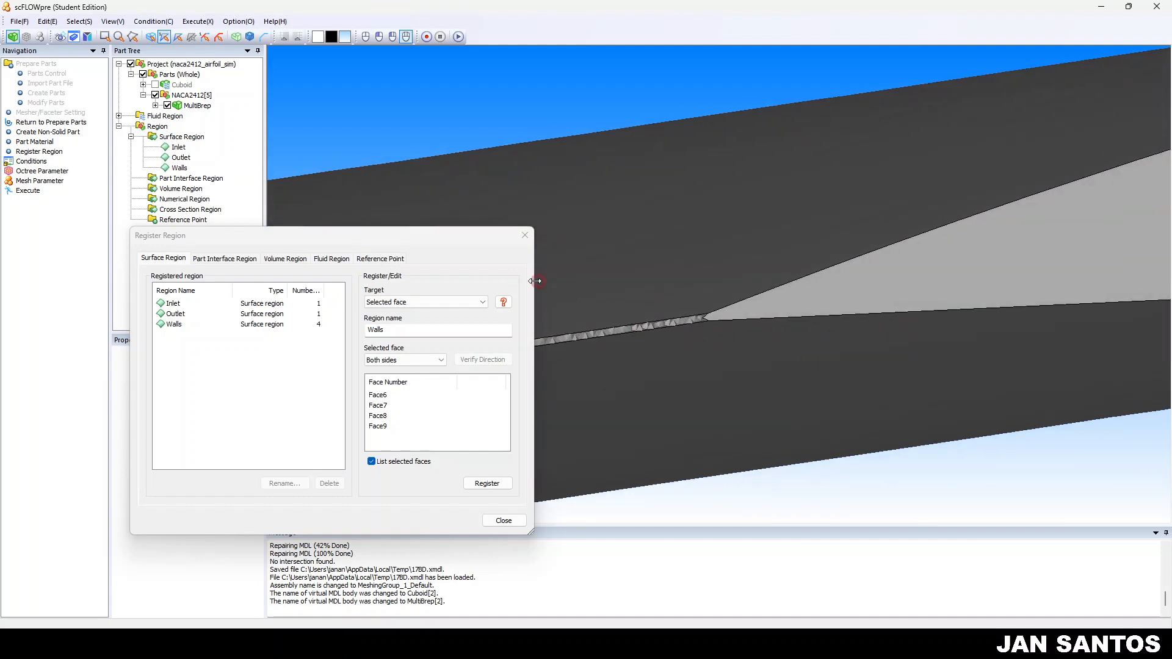
left_click_drag(448, 243, 386, 267)
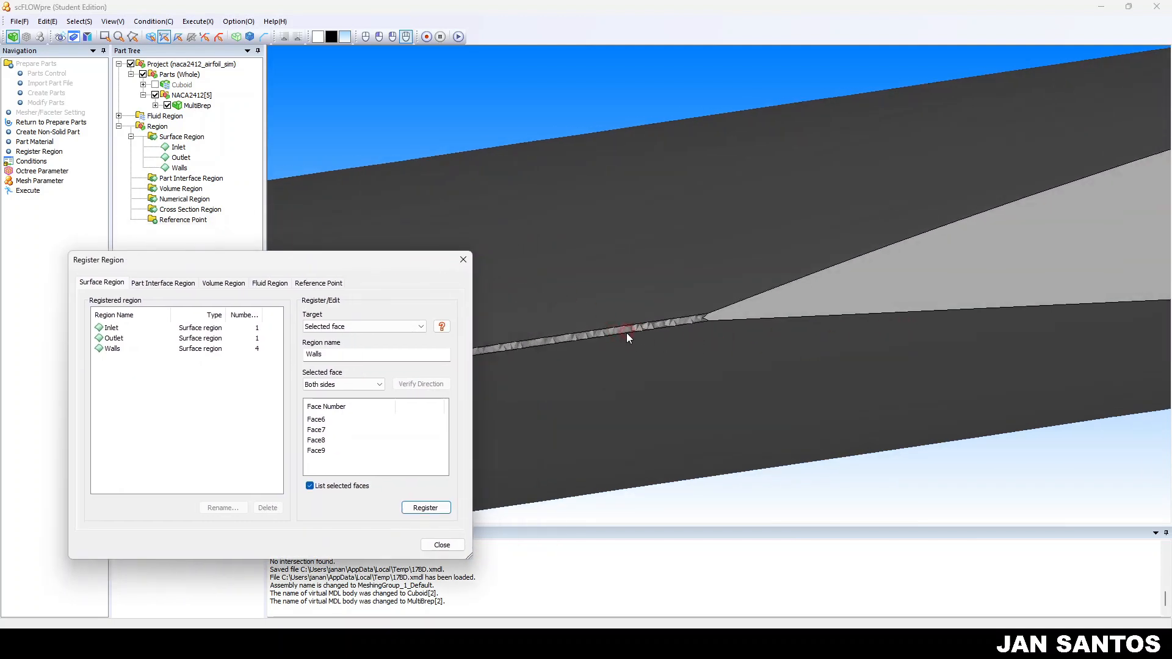
left_click(627, 332)
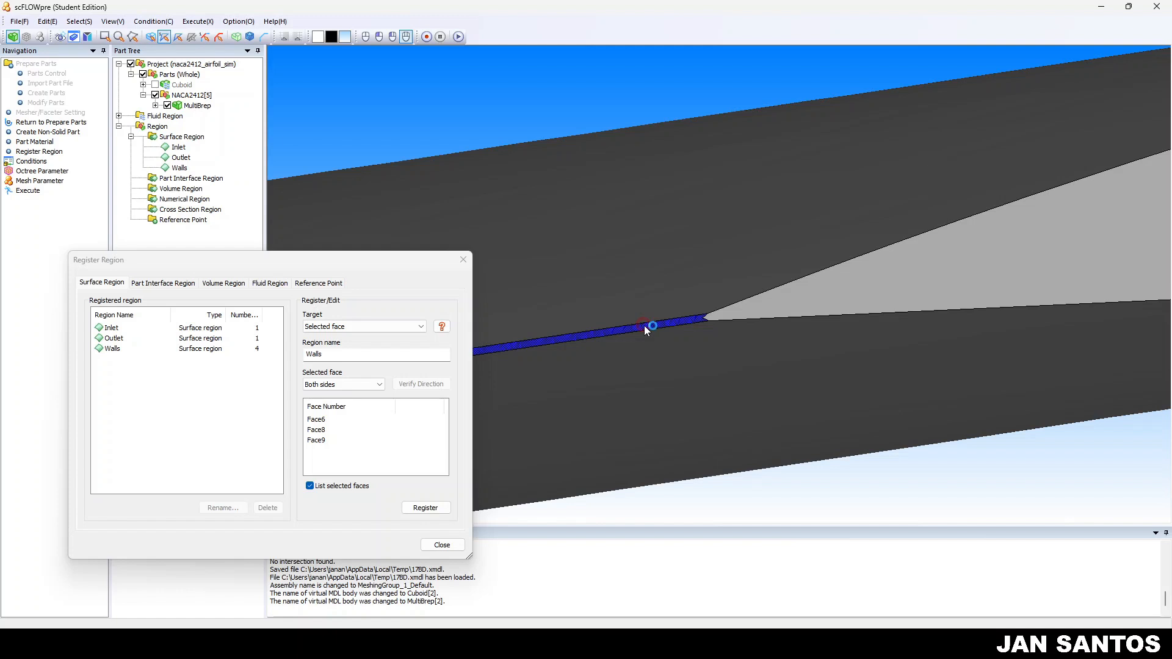
left_click(644, 326)
left_click_drag(684, 370, 620, 413)
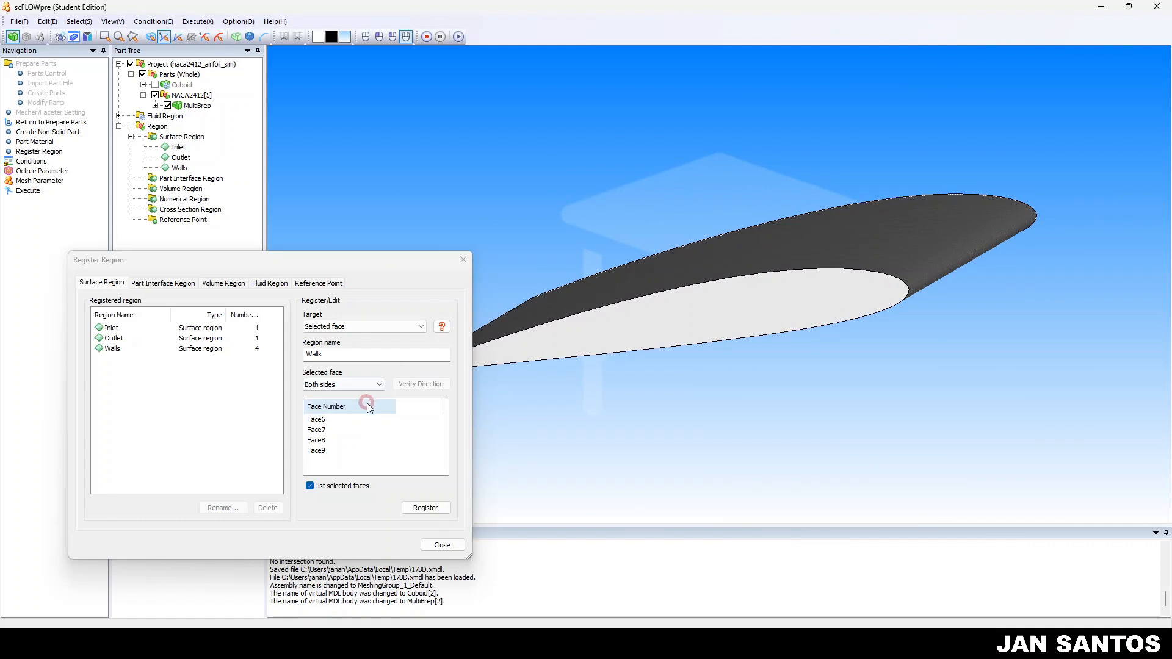
- Register the selected airfoil faces as a surface region named Airfoil and close the region registration
left_click_drag(364, 268, 566, 215)
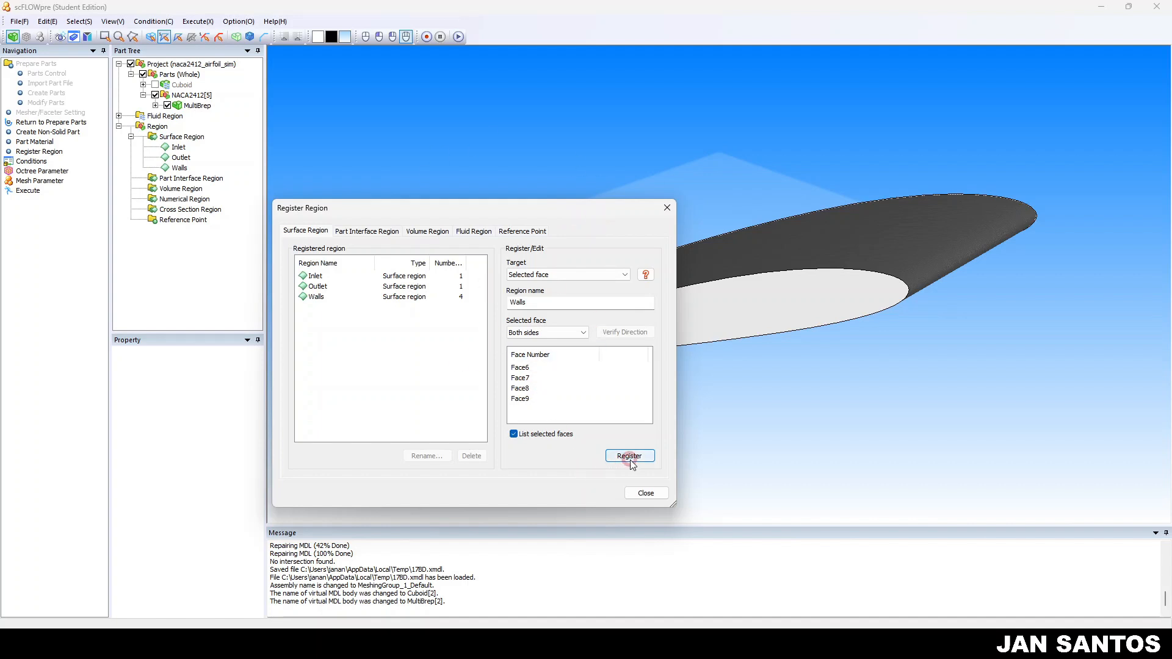
double_click(531, 301)
type("A")
key("Caps_Lock")
type("irfo")
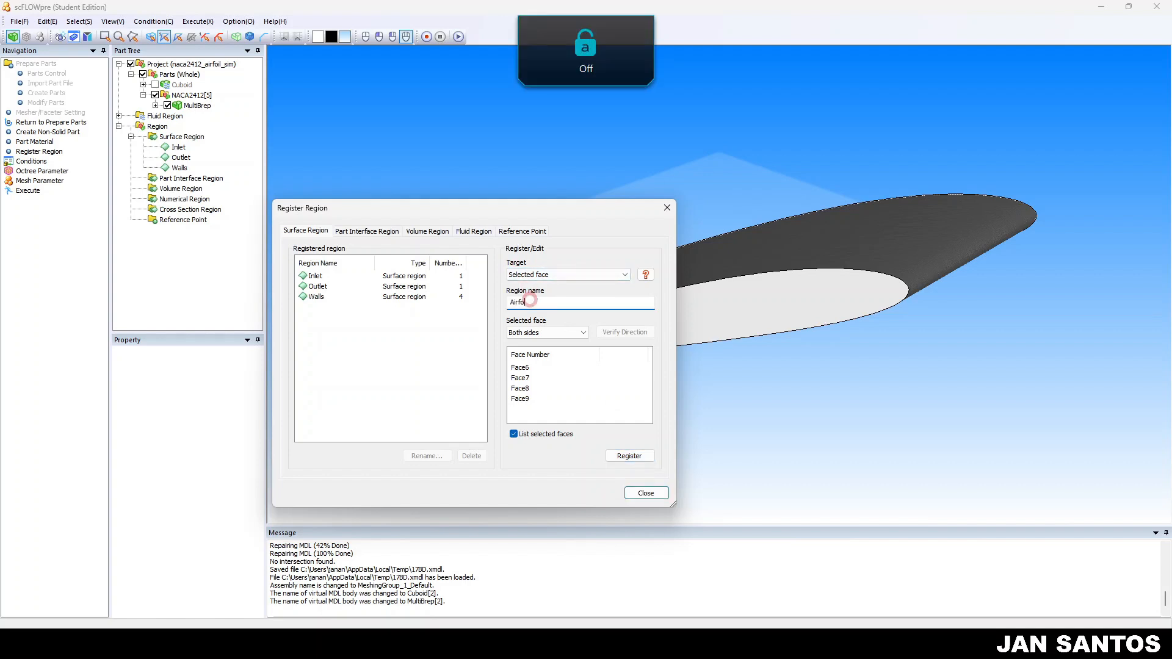
type("il")
left_click(641, 457)
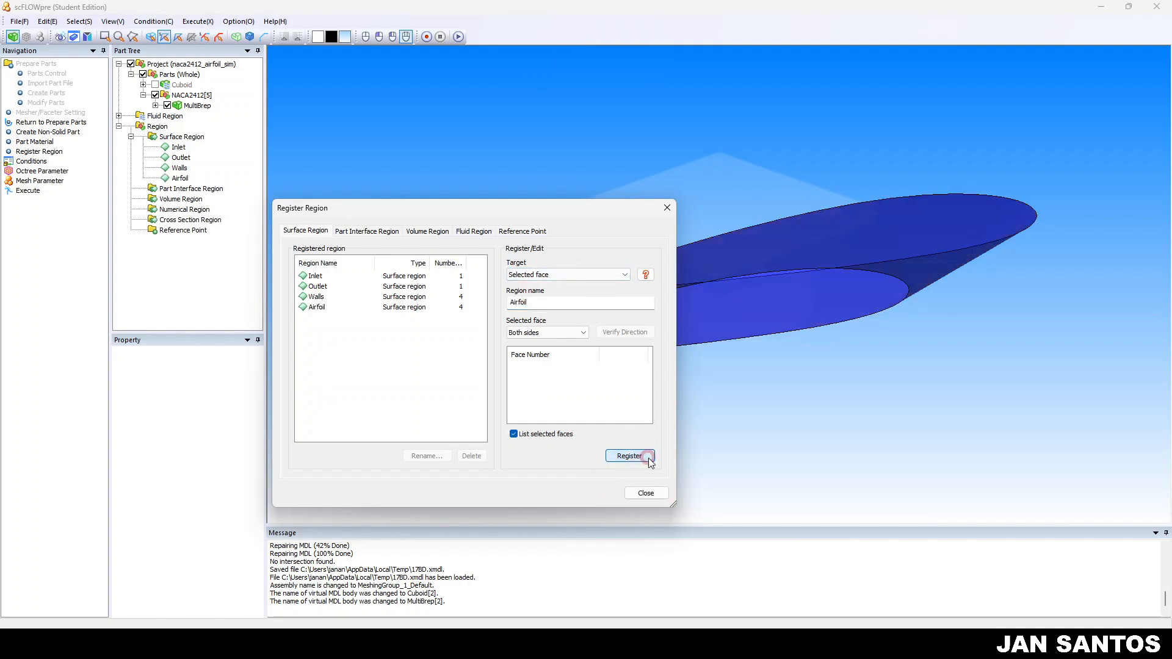
left_click(333, 278)
left_click_drag(352, 213, 410, 211)
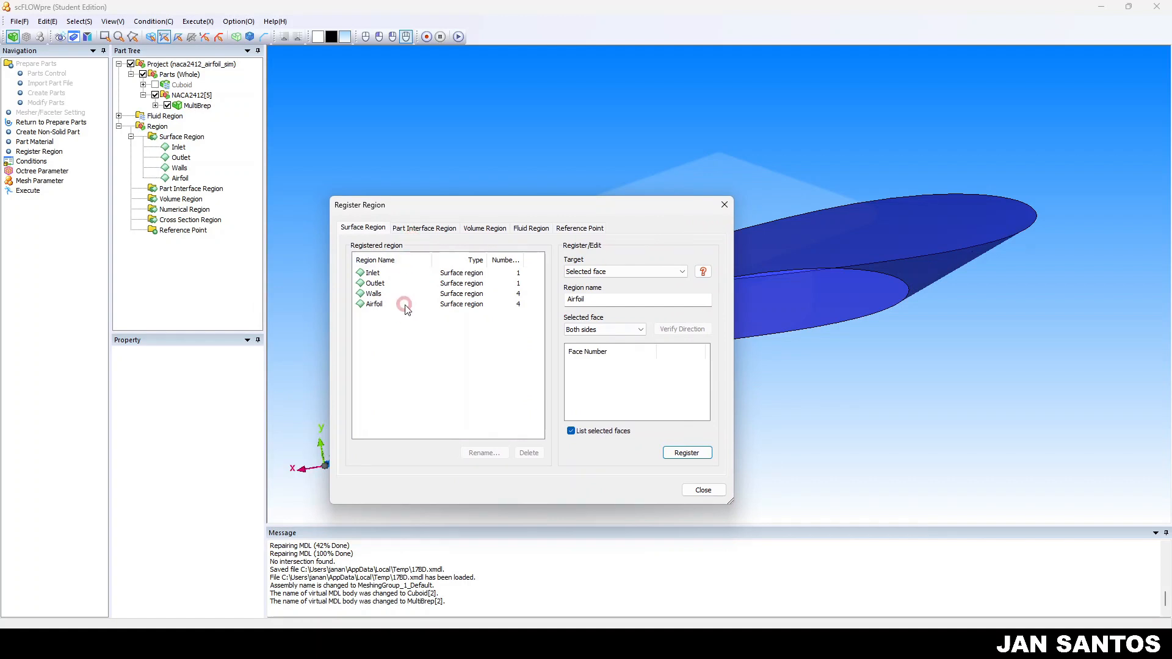
left_click(701, 490)
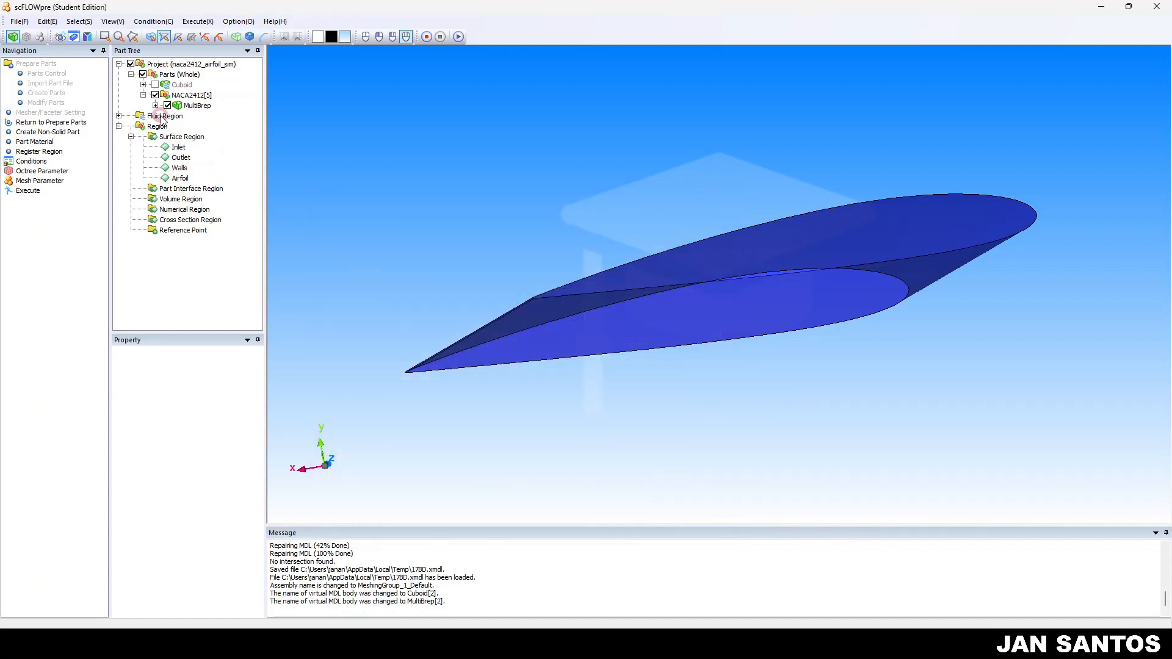
- Display the Cuboid part around the airfoil and hide it again
left_click(155, 85)
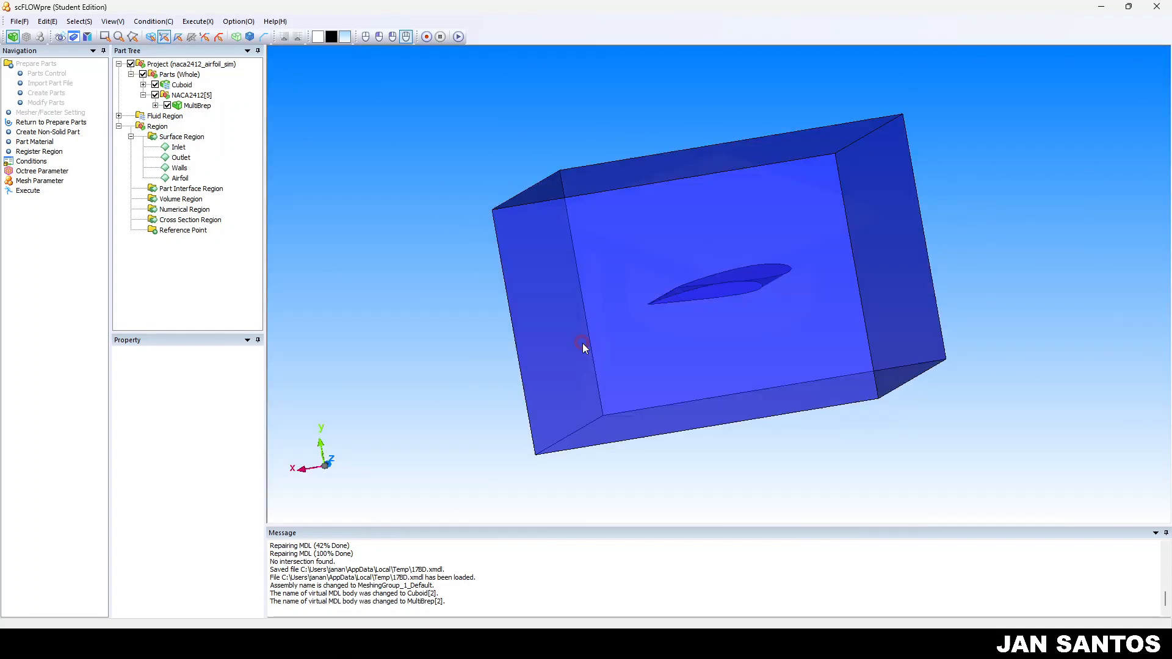
left_click(155, 85)
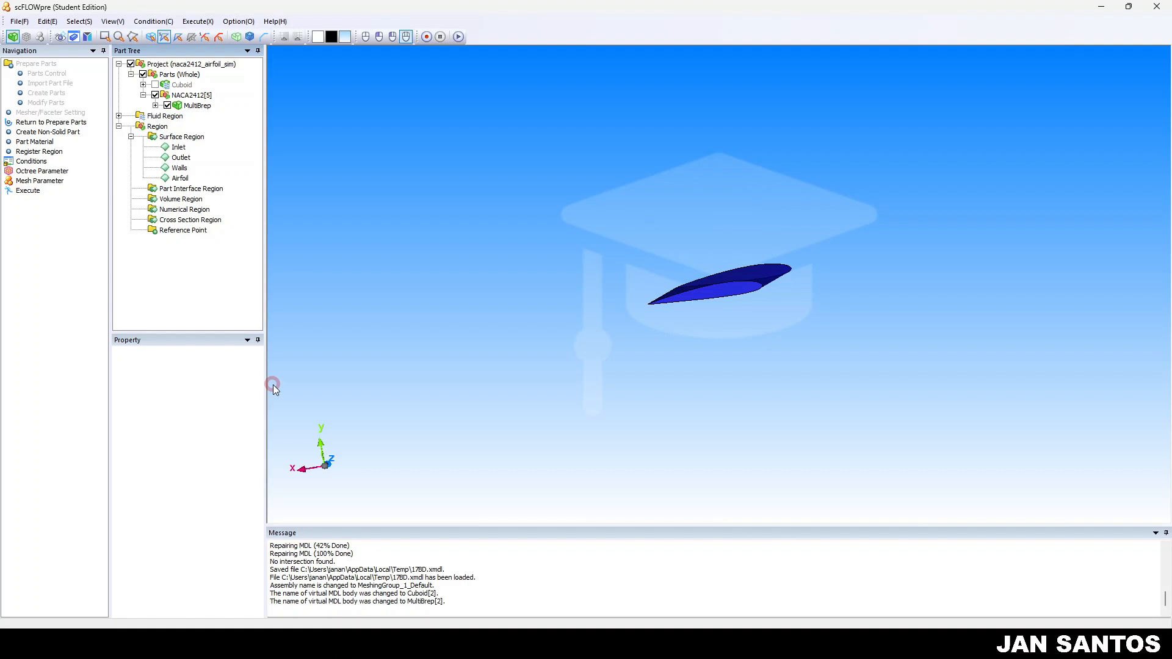
left_click(189, 211)
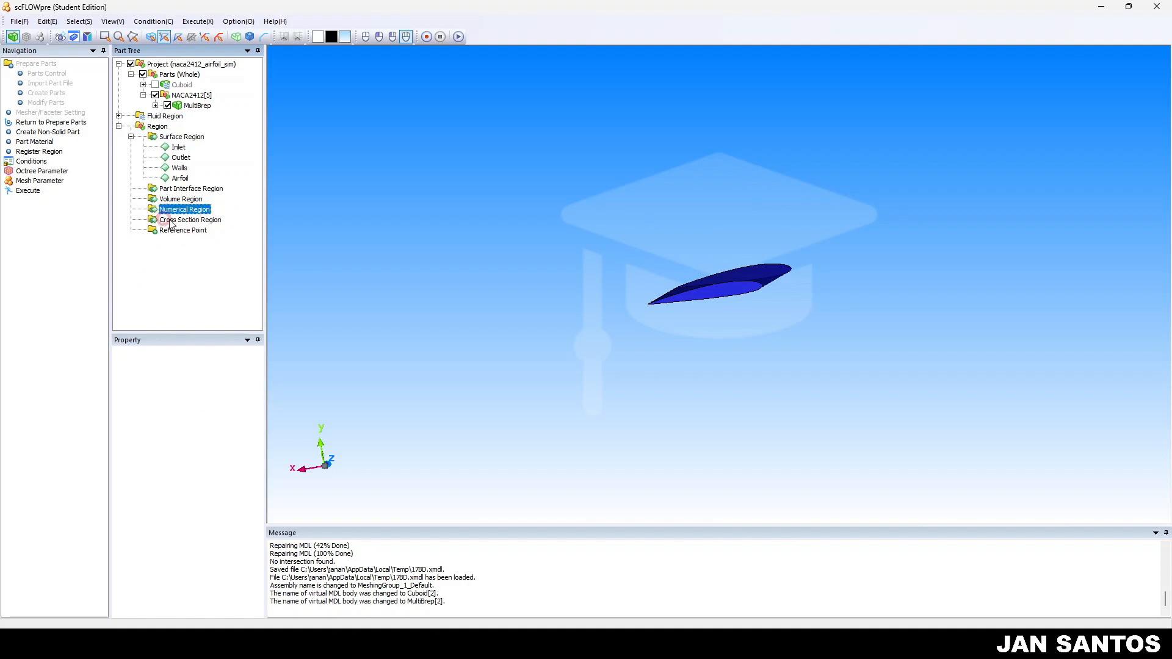
left_click(163, 127)
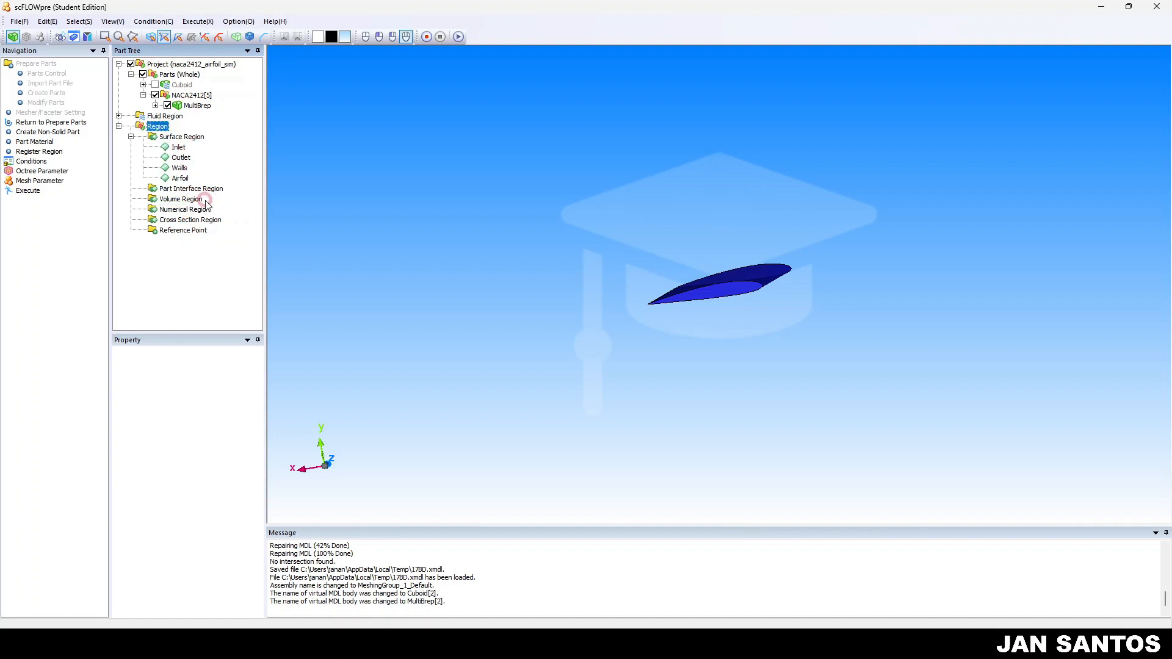
left_click(175, 137)
- Open the volume region registration with Numerical region as target and start a new region, placing its dialog clear of the first one
left_click(186, 210)
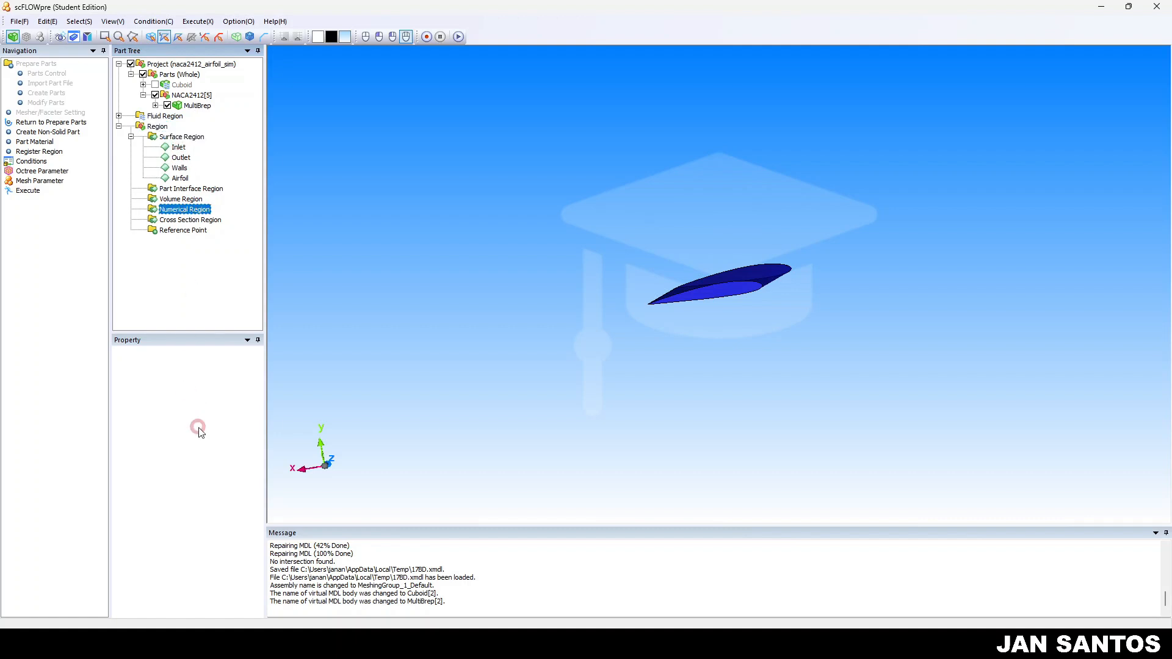
double_click(187, 209)
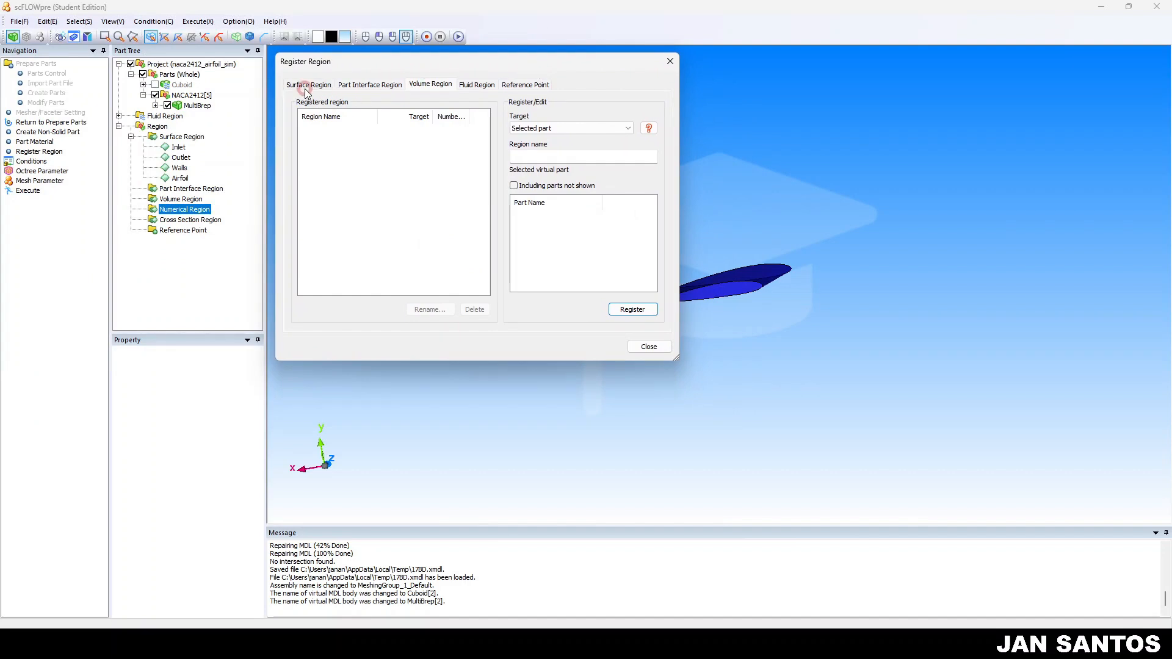
left_click(435, 89)
left_click(865, 639)
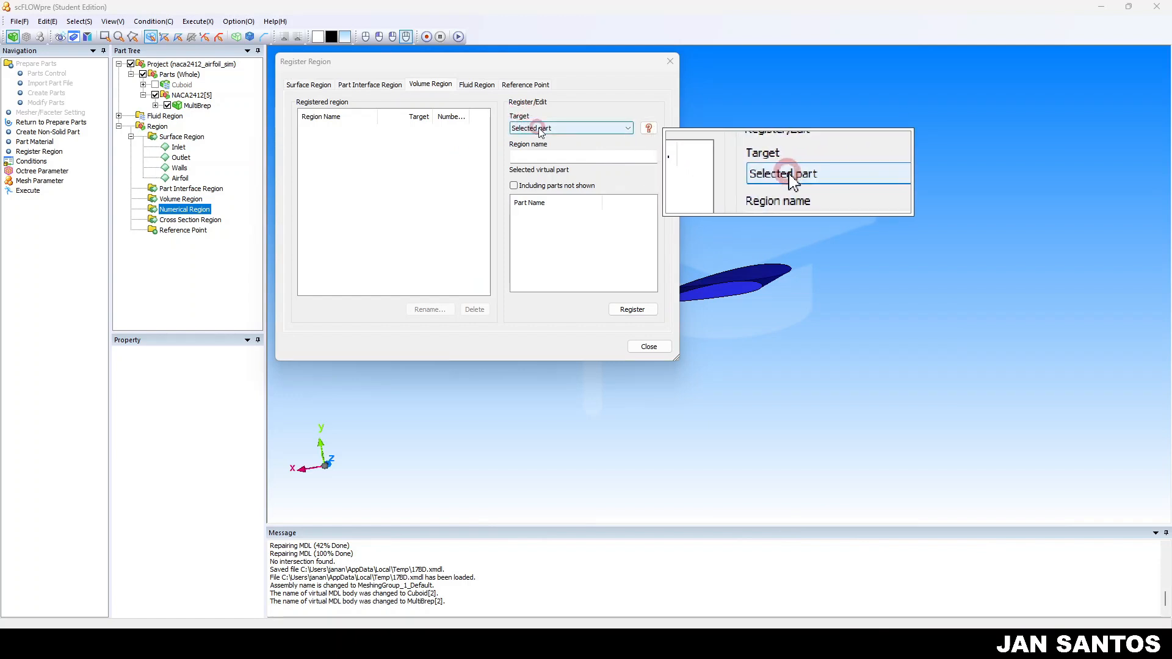
left_click(568, 128)
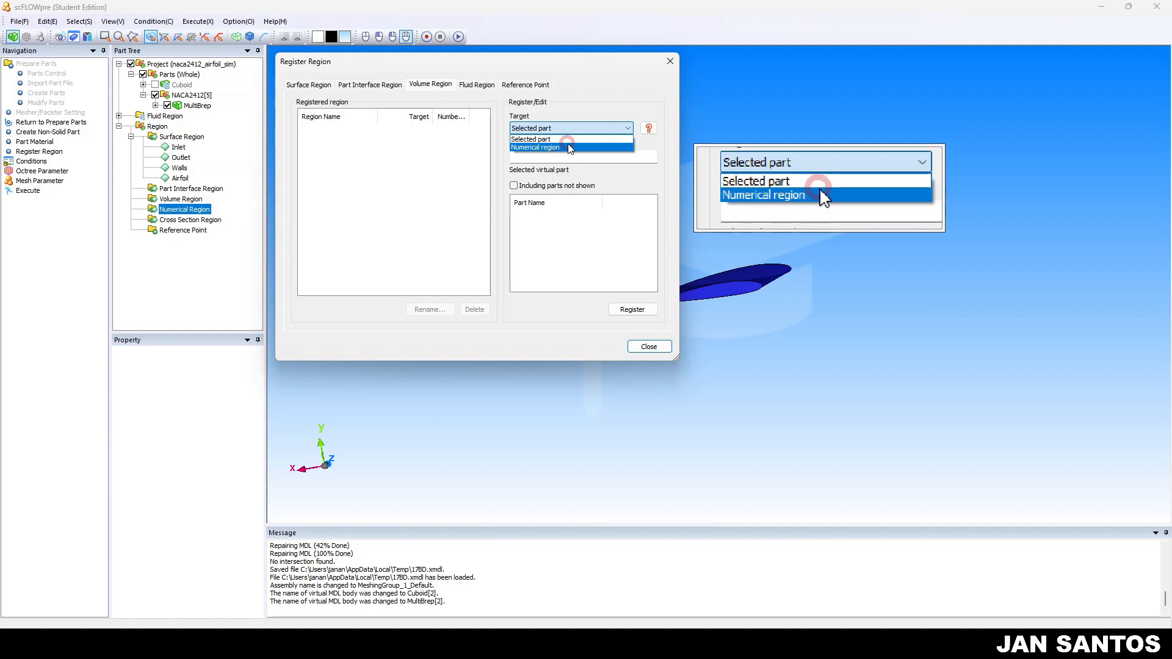
left_click(569, 148)
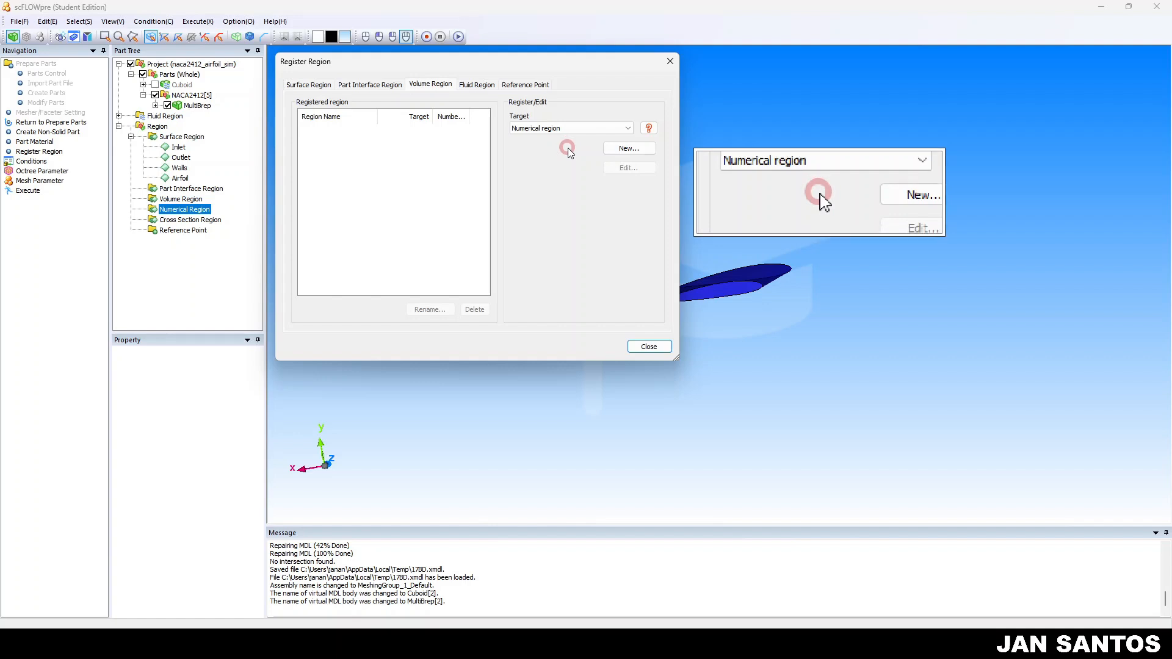
left_click(627, 149)
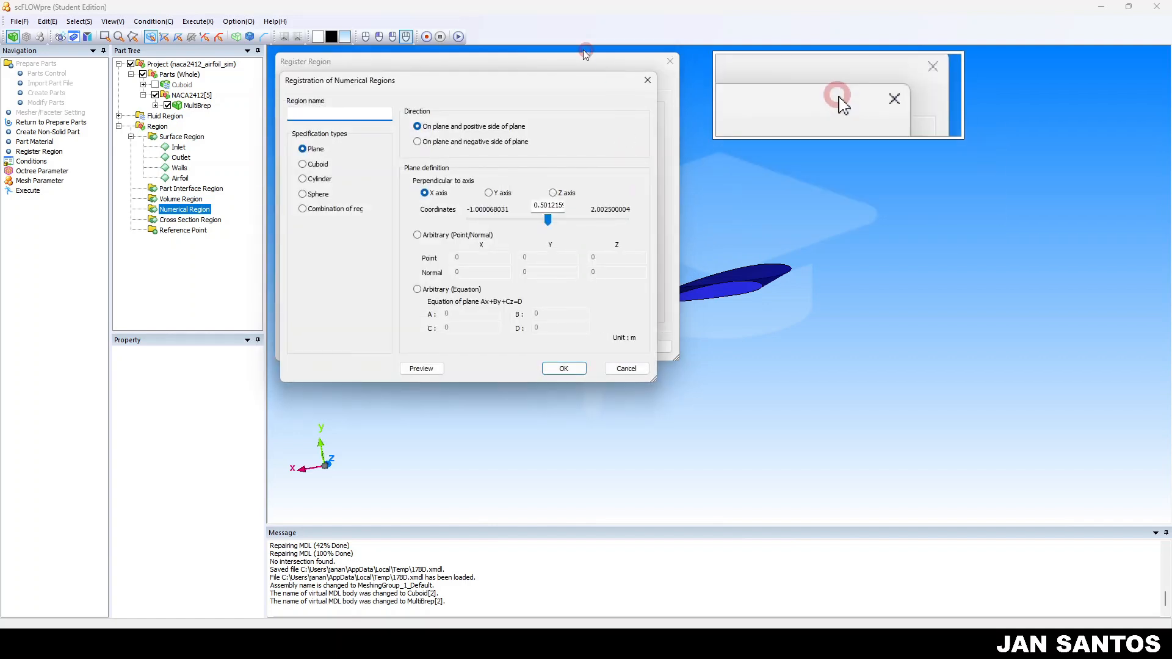
left_click(1100, 587)
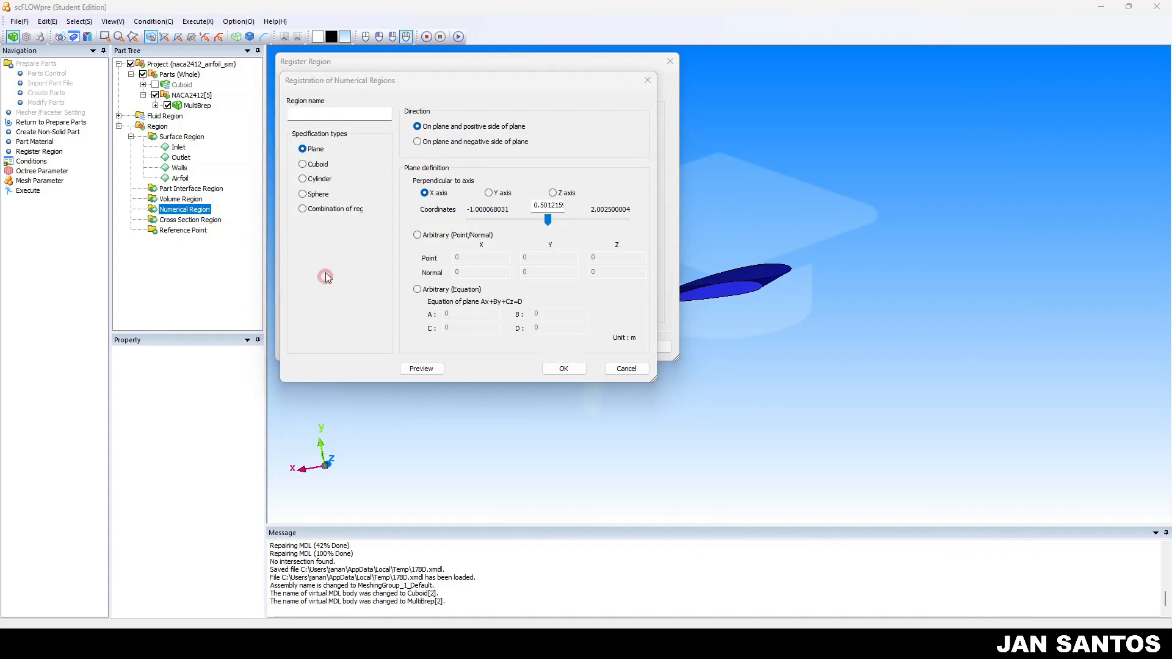
left_click_drag(480, 64, 877, 82)
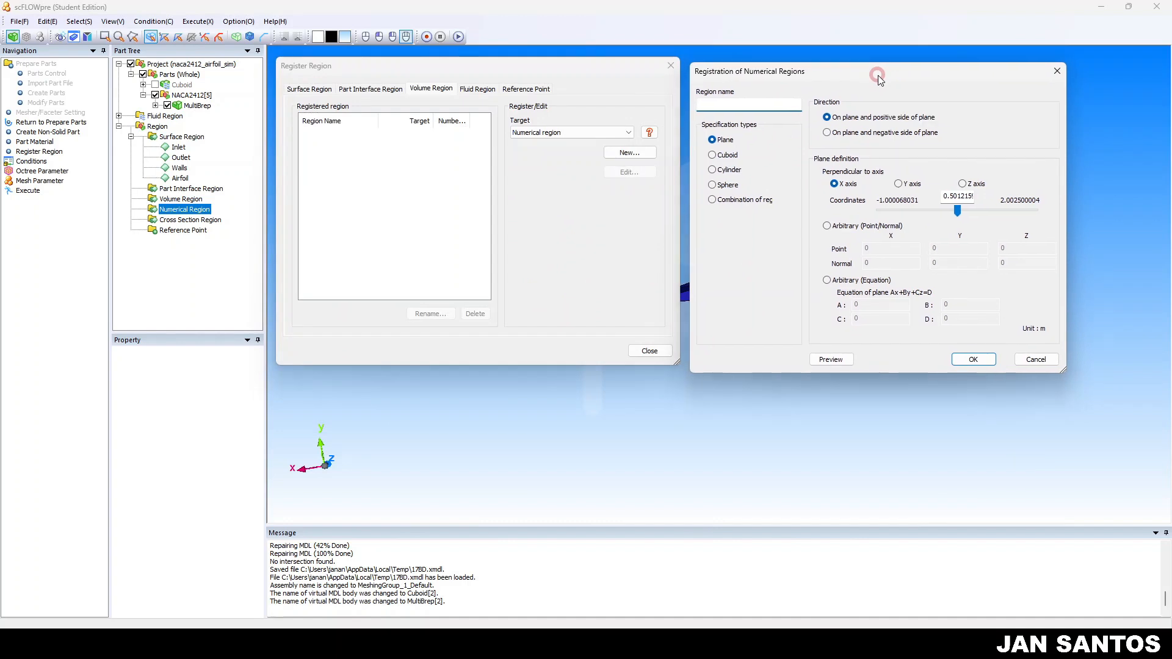
- Name the numerical region NumX and set its specification type to Cuboid
left_click(736, 103)
key("Caps_Lock")
type("N")
key("Caps_Lock")
left_click(731, 205)
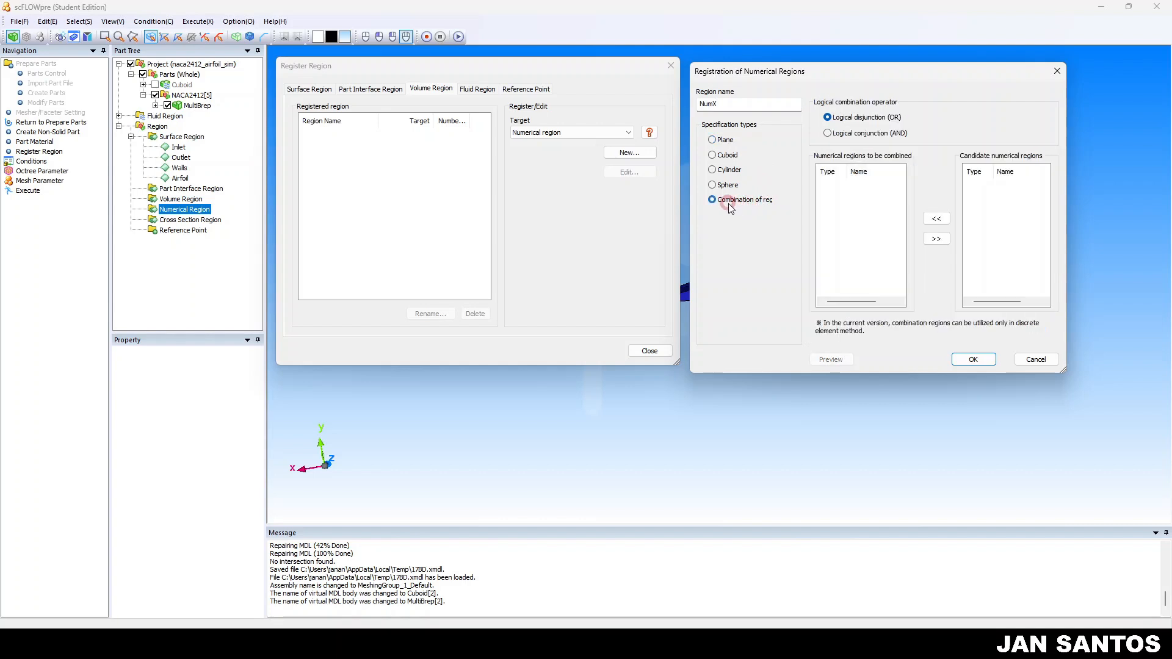
left_click(725, 158)
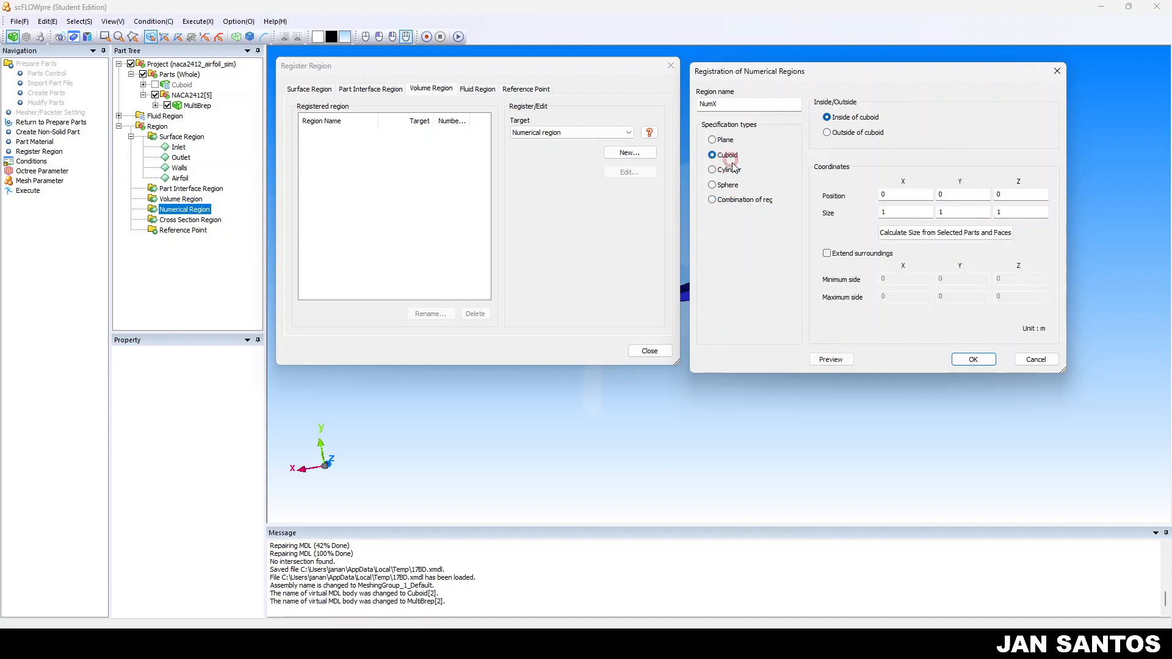
- Keep the region defined as Inside of cuboid and rearrange both registration dialogs to uncover the part tree and the airfoil
left_click_drag(891, 74, 513, 211)
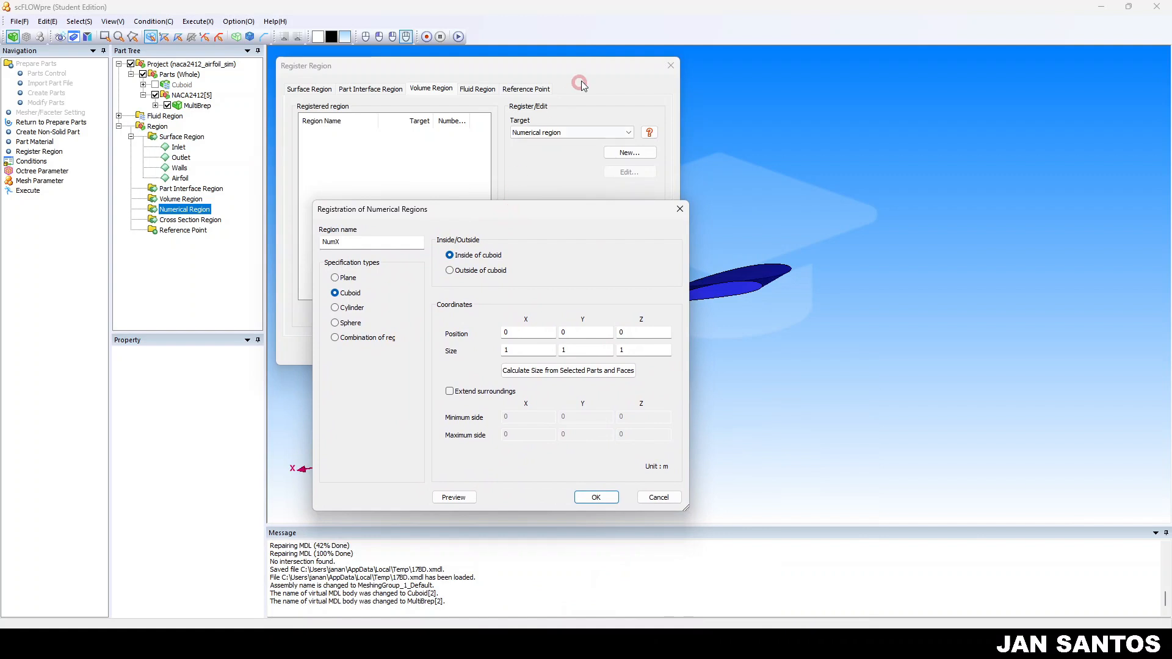
left_click_drag(605, 74, 369, 79)
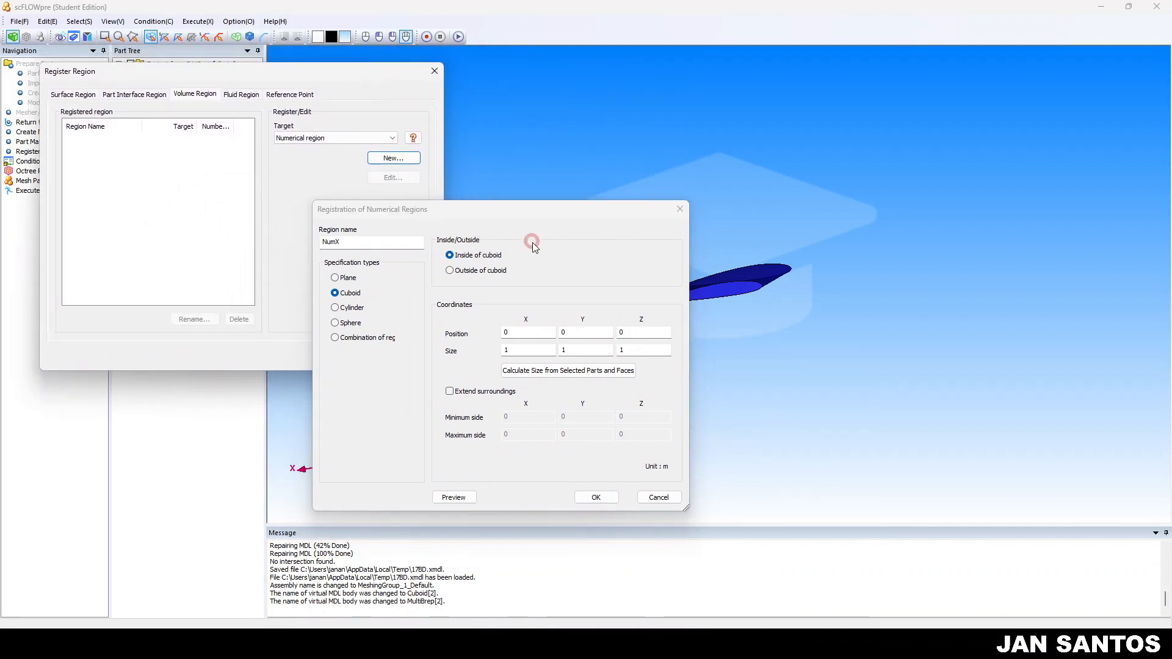
left_click_drag(533, 211, 511, 124)
left_click(454, 166)
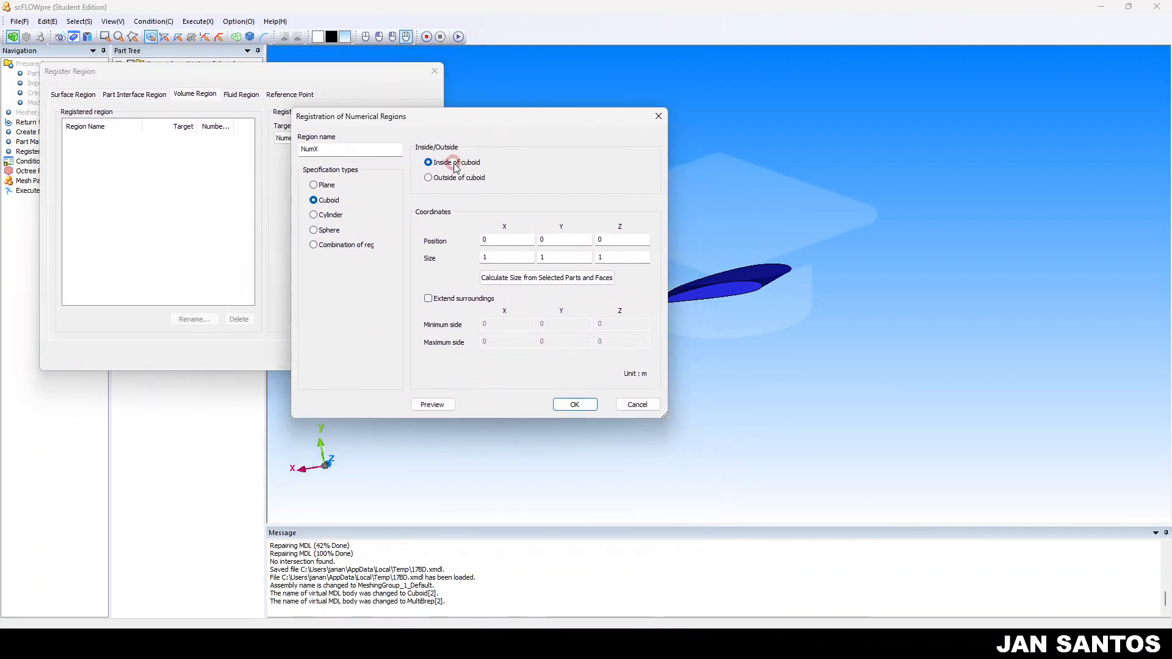
left_click(419, 161)
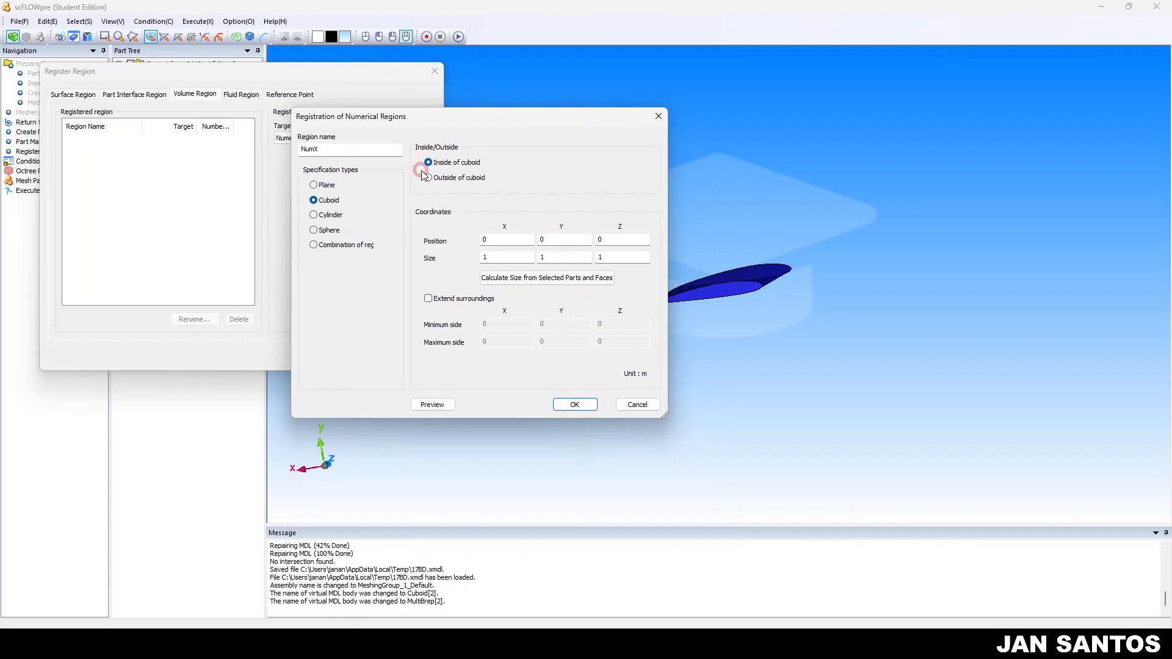
left_click(481, 172)
left_click(386, 73)
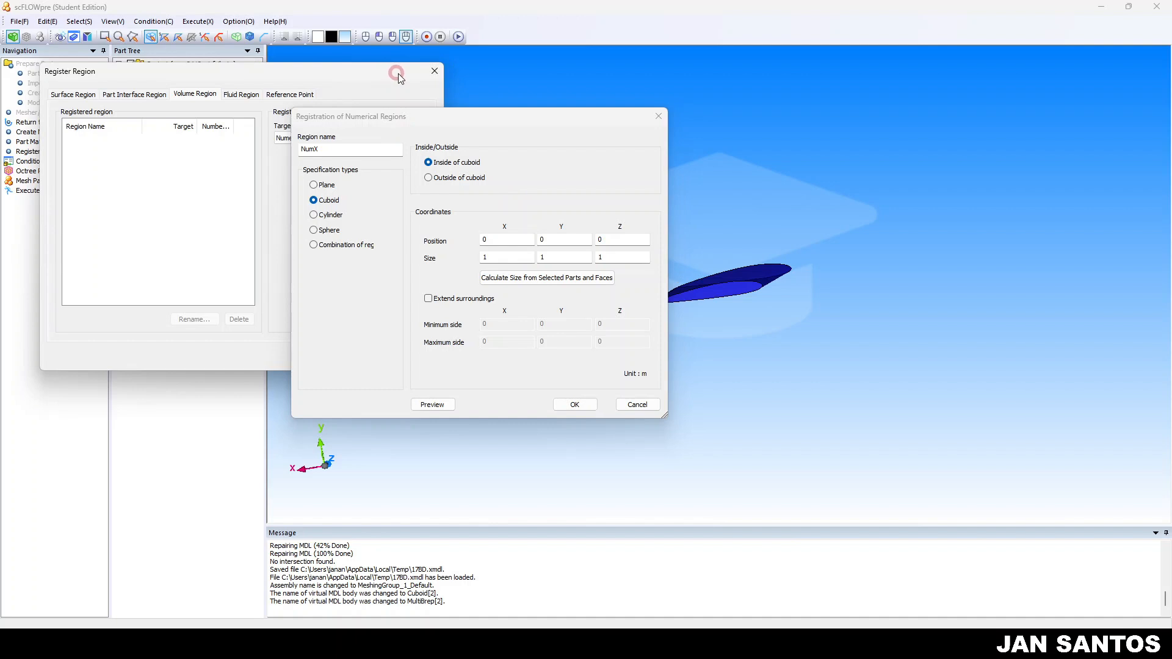
left_click_drag(389, 77, 362, 313)
- Select the airfoil's MultiBrep body and calculate the cuboid region's position and size from it
left_click(737, 284)
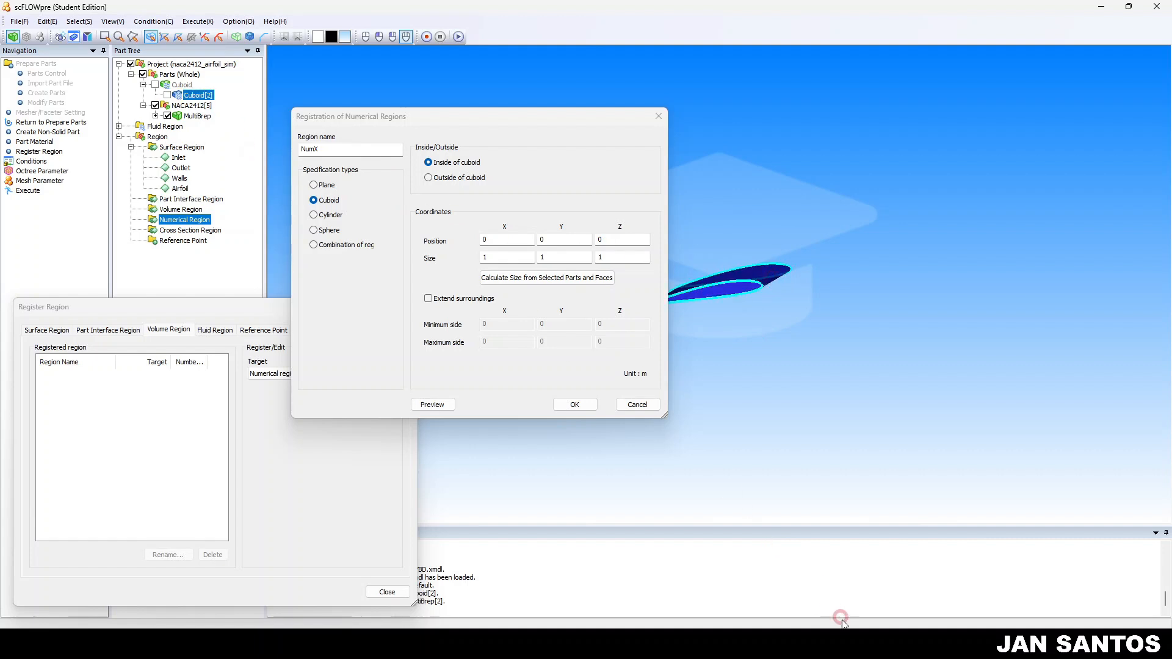
left_click(197, 116)
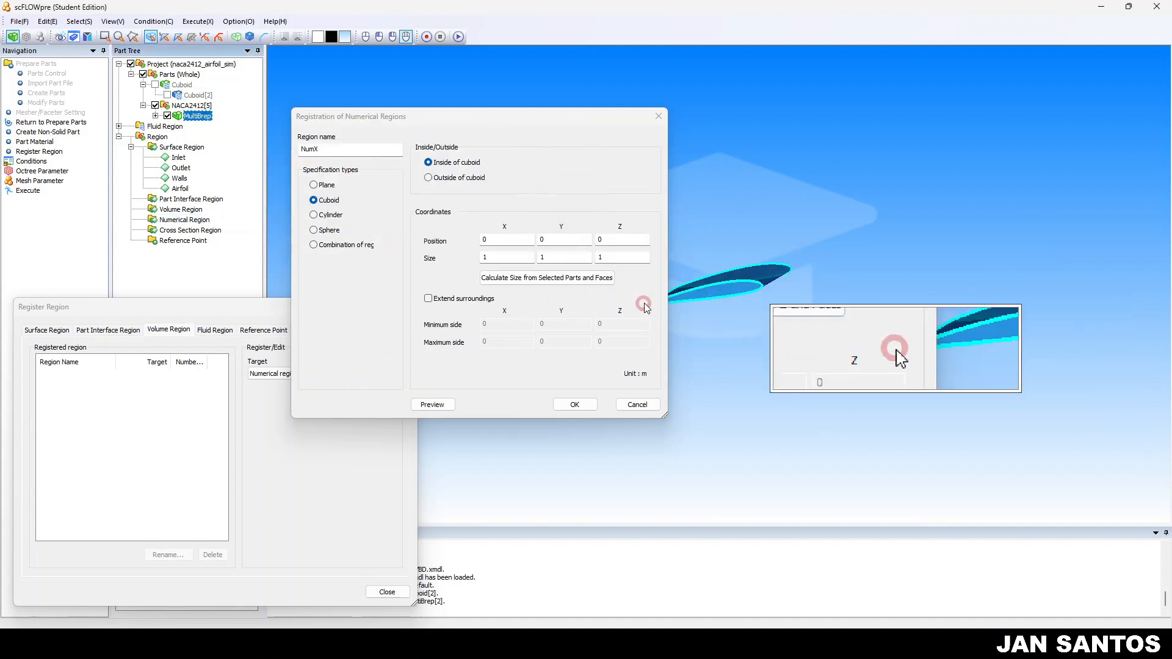
left_click(596, 278)
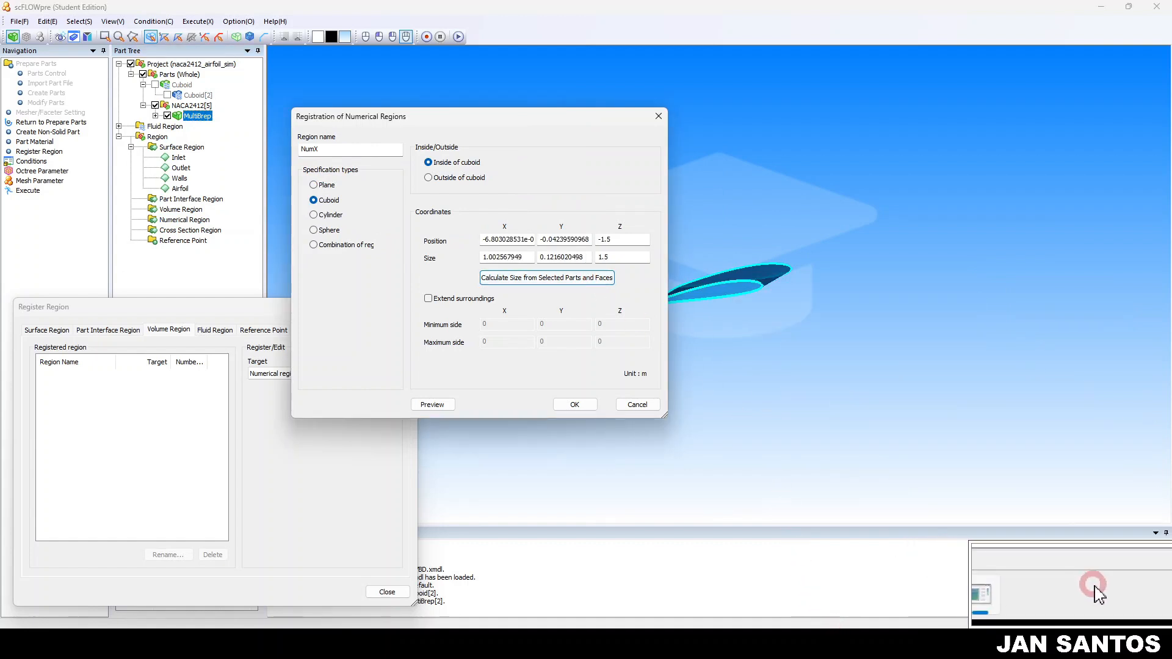
left_click(1094, 586)
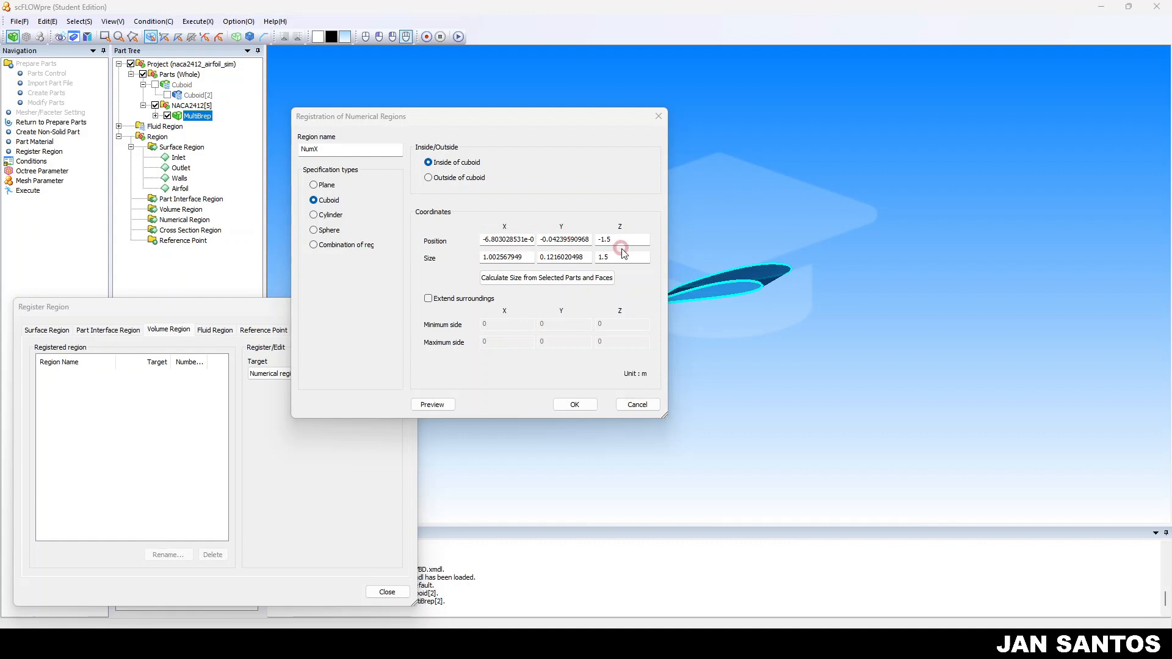
- Extend the cuboid region's surroundings by 0.5 m on the minimum and maximum sides in X, Y and Z, and preview it
left_click(441, 298)
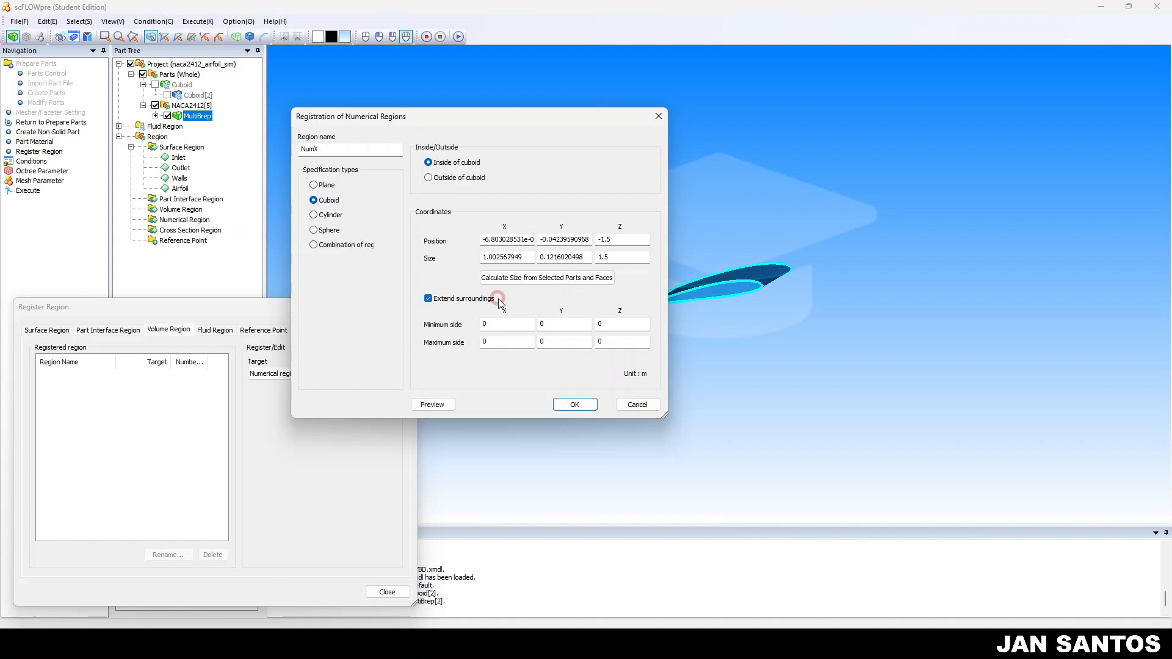
left_click(502, 324)
left_click(576, 329)
left_click(608, 320)
left_click(520, 339)
type(".5")
left_click(556, 343)
left_click(612, 342)
left_click(427, 405)
left_click(430, 405)
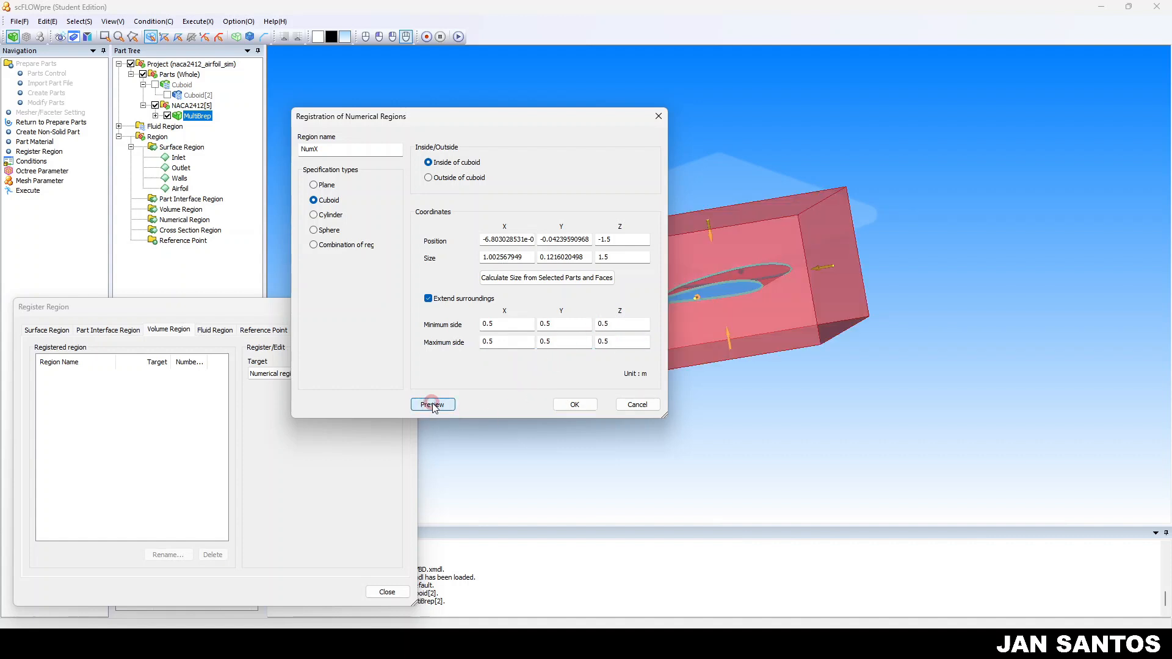
- Show the Cuboid part again and inspect the previewed NumX region around the airfoil inside it
mouse_move(734, 441)
middle_mouse_down()
mouse_move(806, 421)
mouse_move(715, 427)
middle_mouse_up()
scroll(886, 410, "up", 5)
right_click_drag(887, 409, 750, 421)
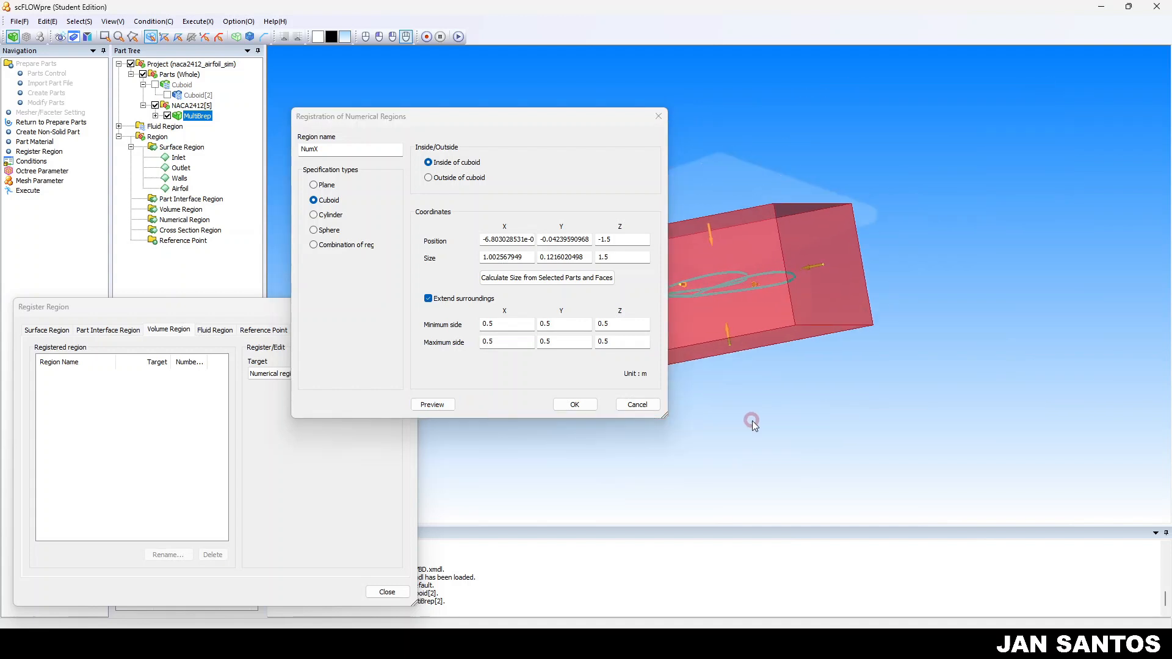
left_click_drag(583, 113, 504, 211)
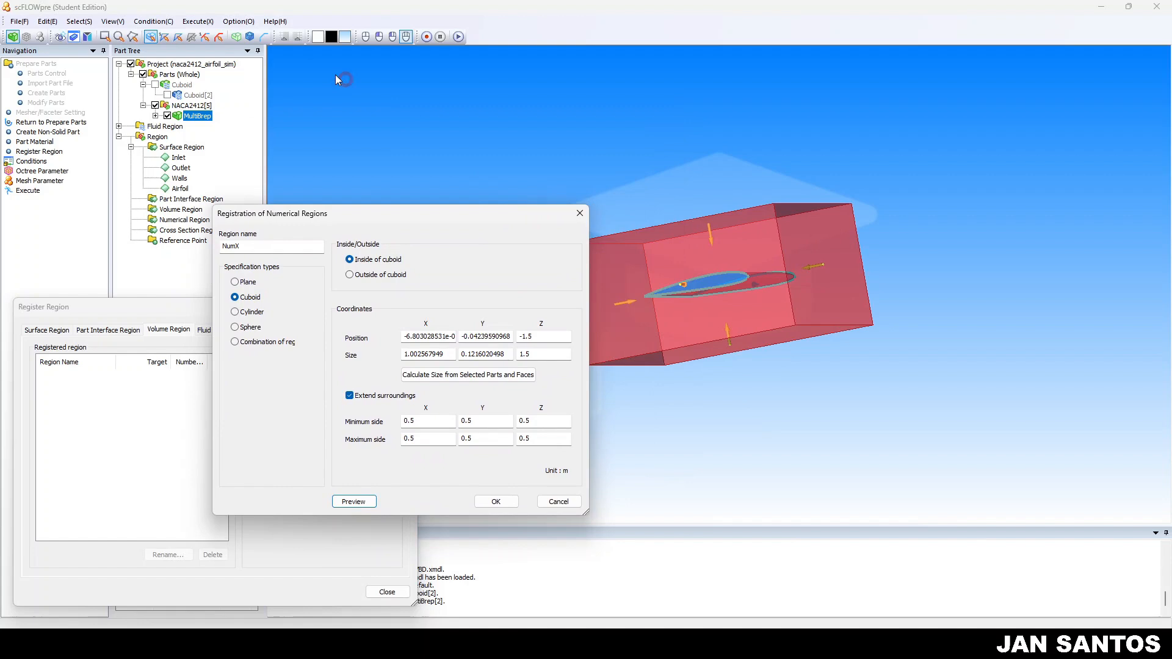
left_click(155, 85)
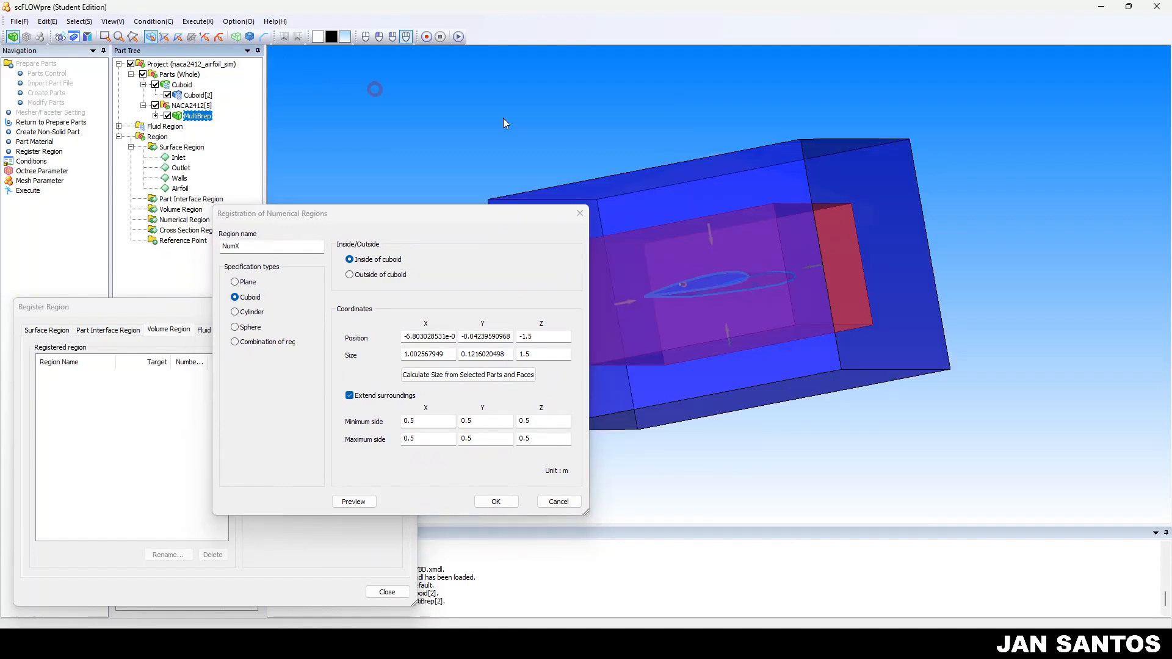
left_click(881, 413)
left_click_drag(881, 415, 993, 411)
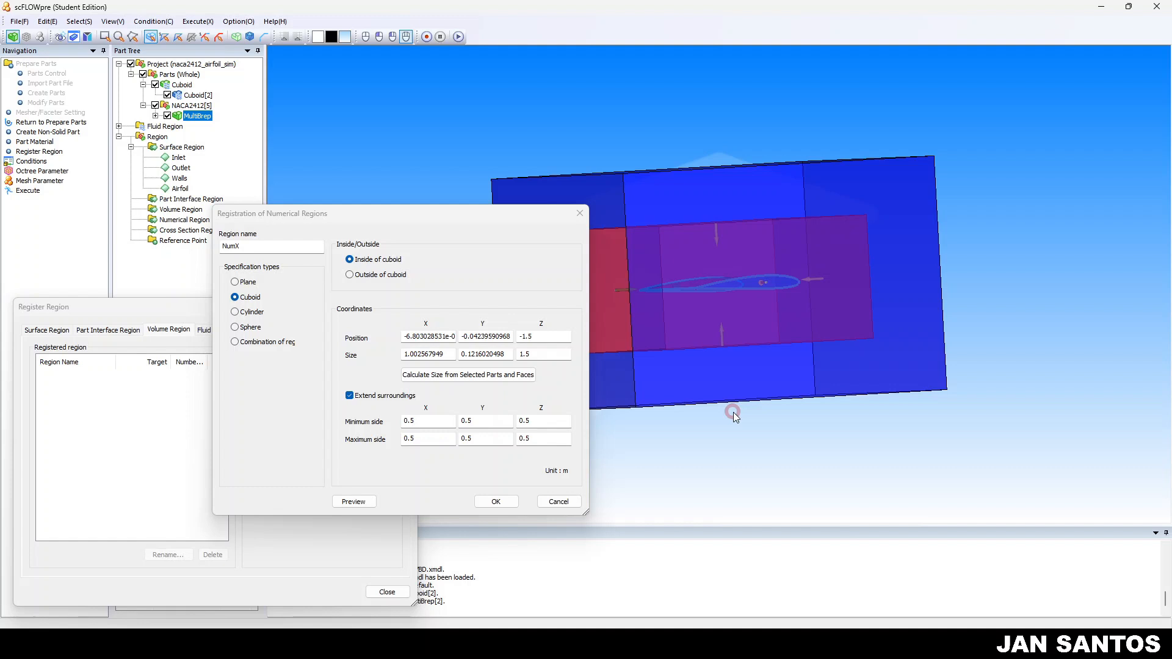
- Accept the NumX cuboid as a numerical region and finish registering regions
left_click(496, 502)
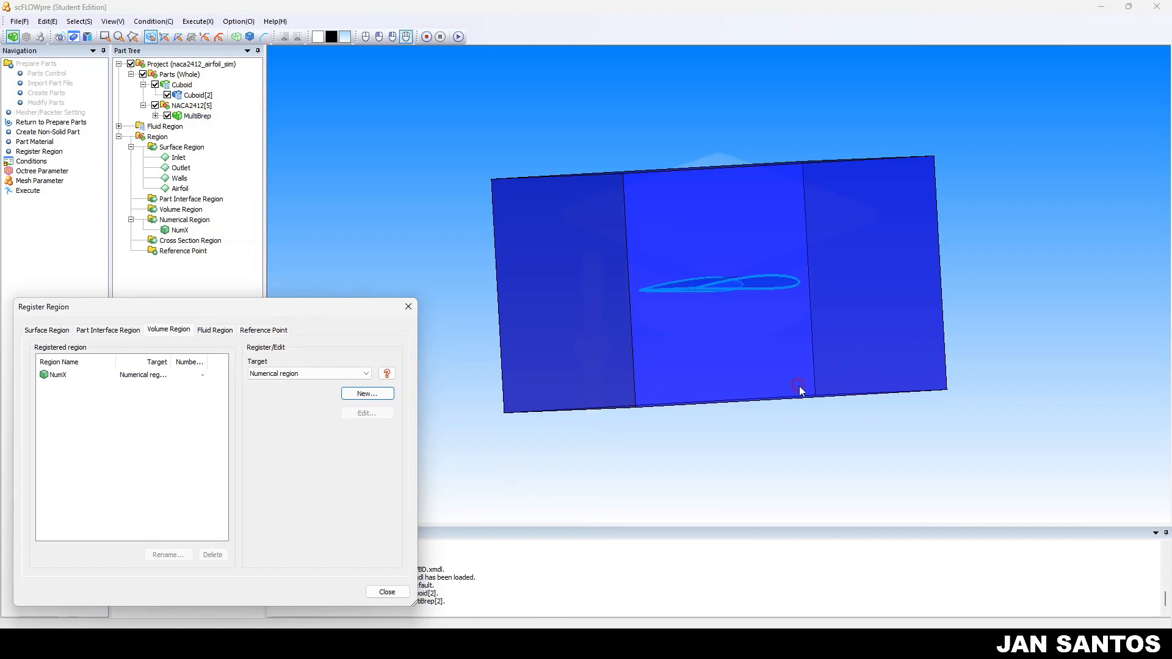
left_click(955, 440)
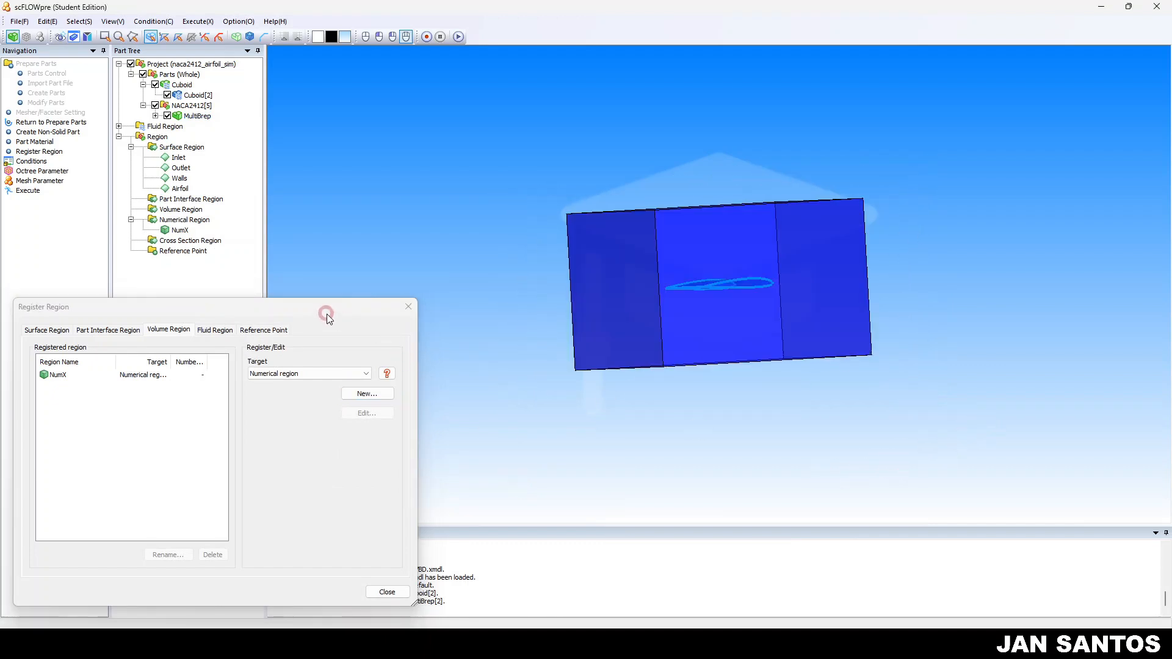
mouse_move(332, 307)
left_mouse_down()
mouse_move(557, 170)
mouse_move(614, 67)
mouse_move(602, 67)
left_mouse_up()
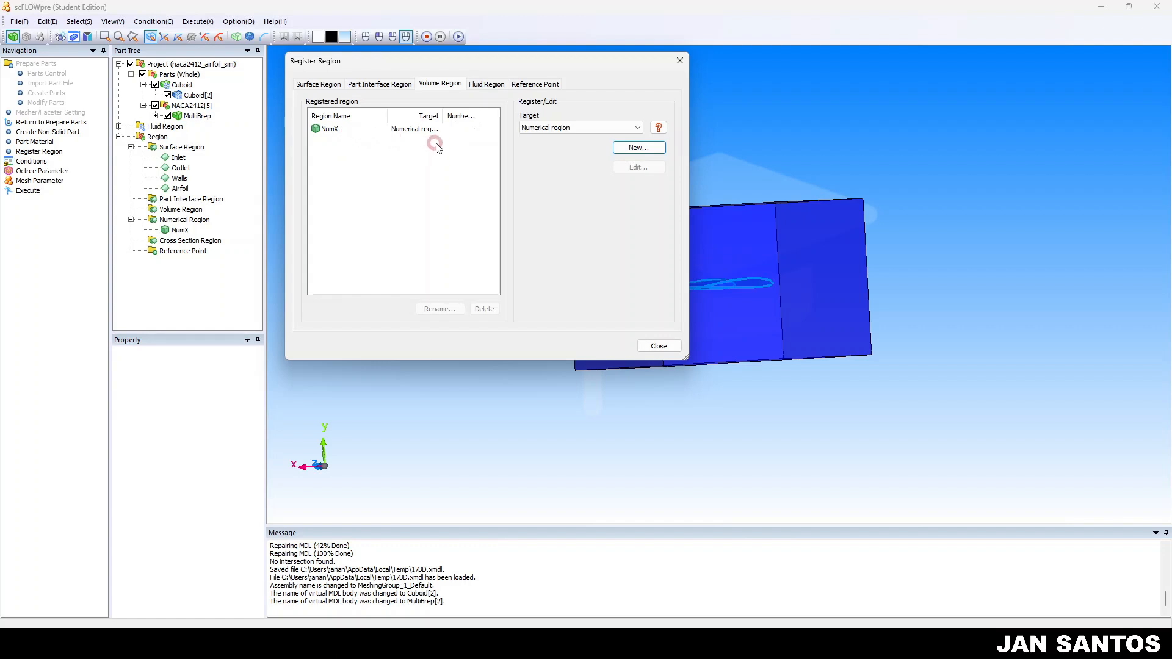
left_click(665, 350)
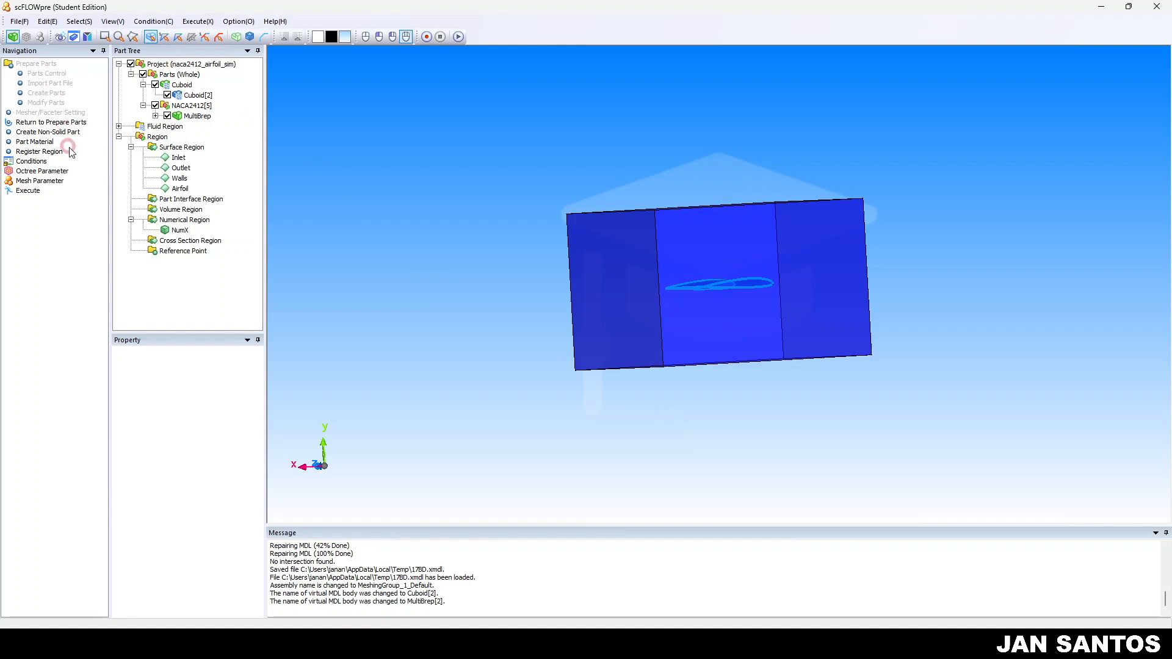
- Open the analysis conditions wizard with Flow kept as the only analysis type
double_click(32, 161)
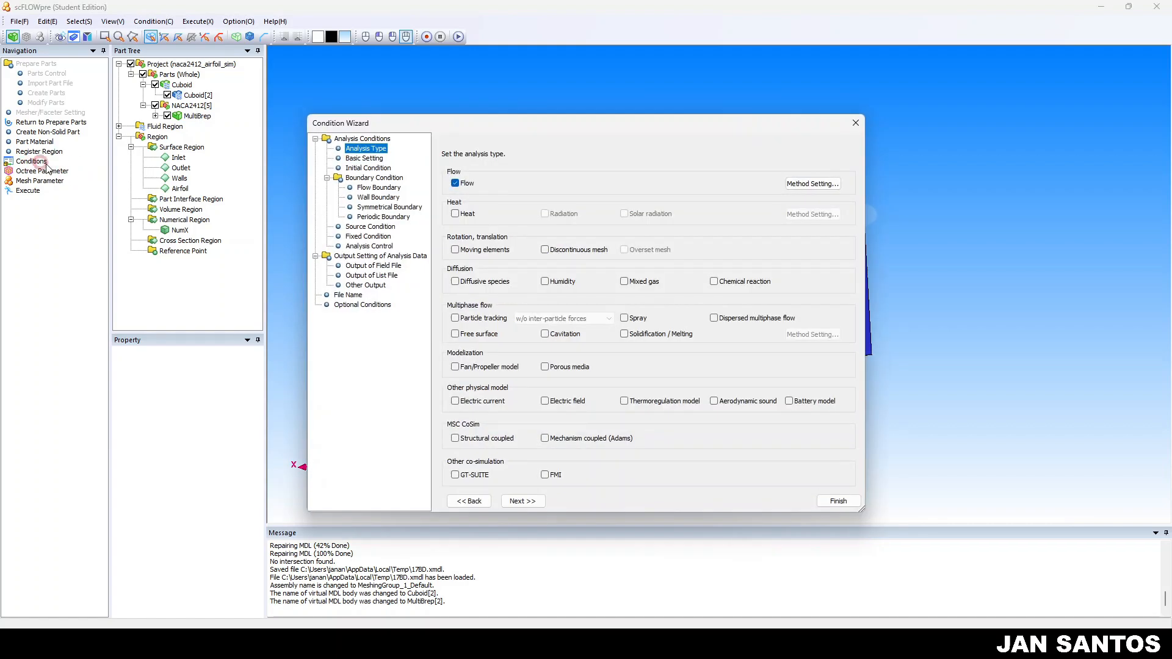
left_click(771, 609)
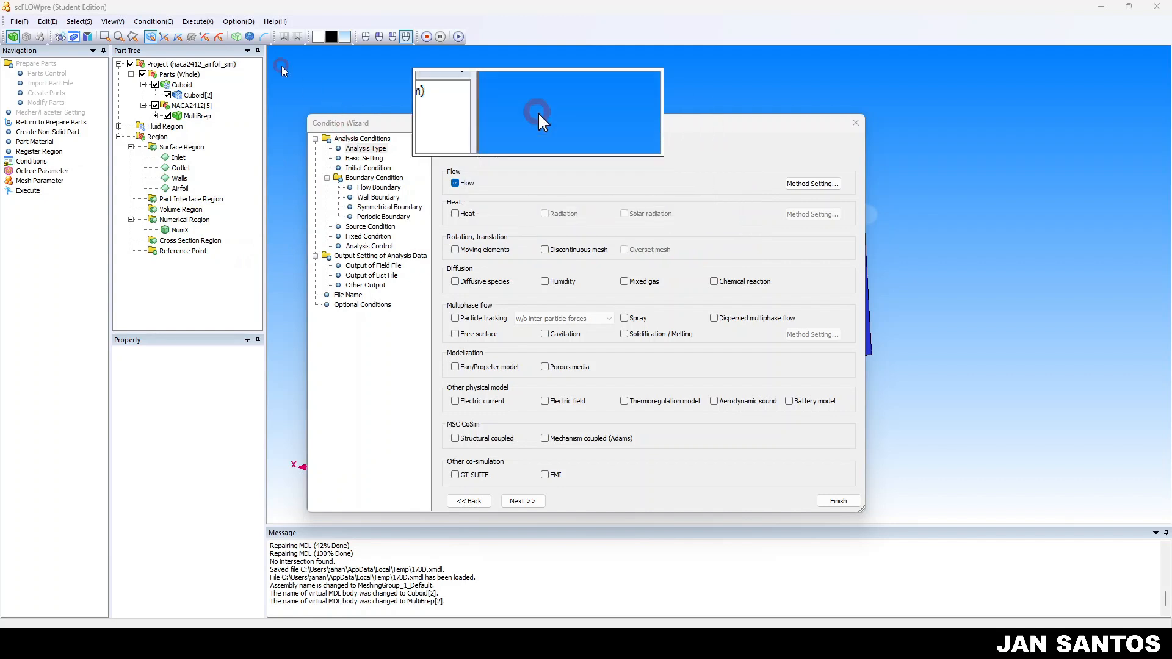
left_click(157, 21)
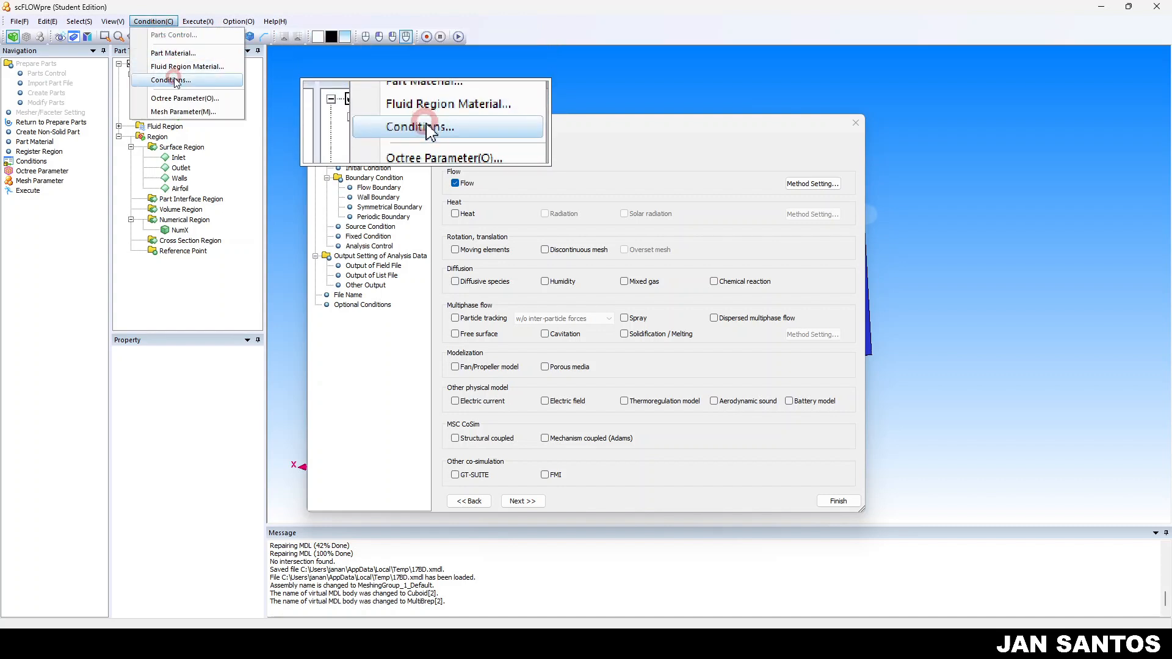
left_click(173, 80)
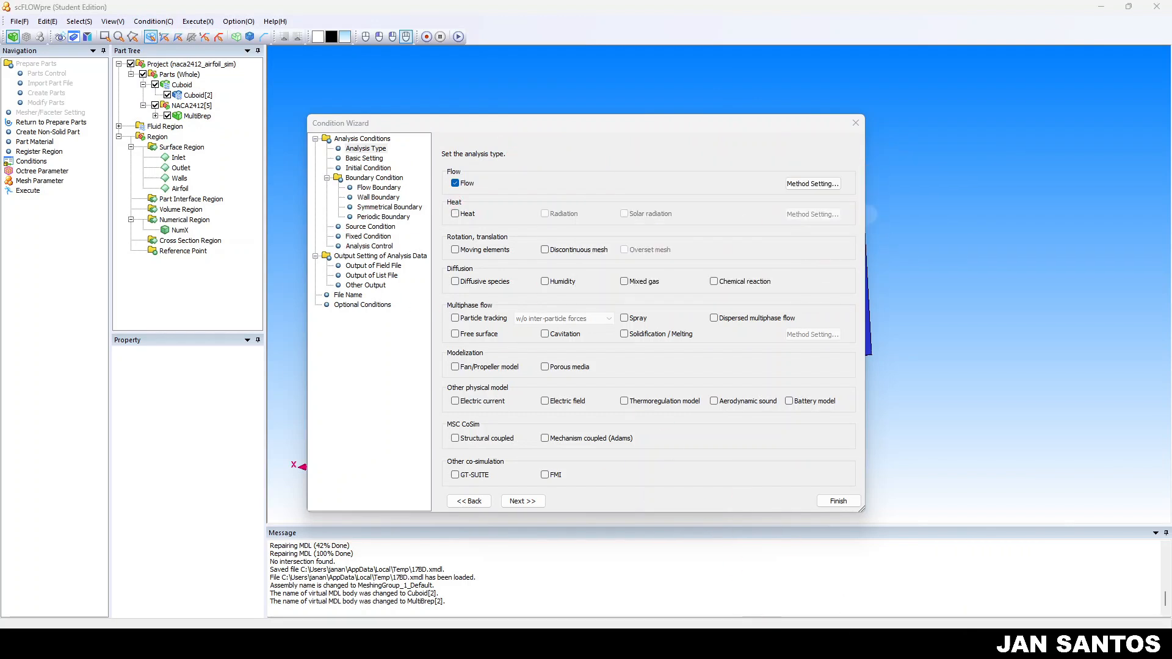
left_click(380, 179)
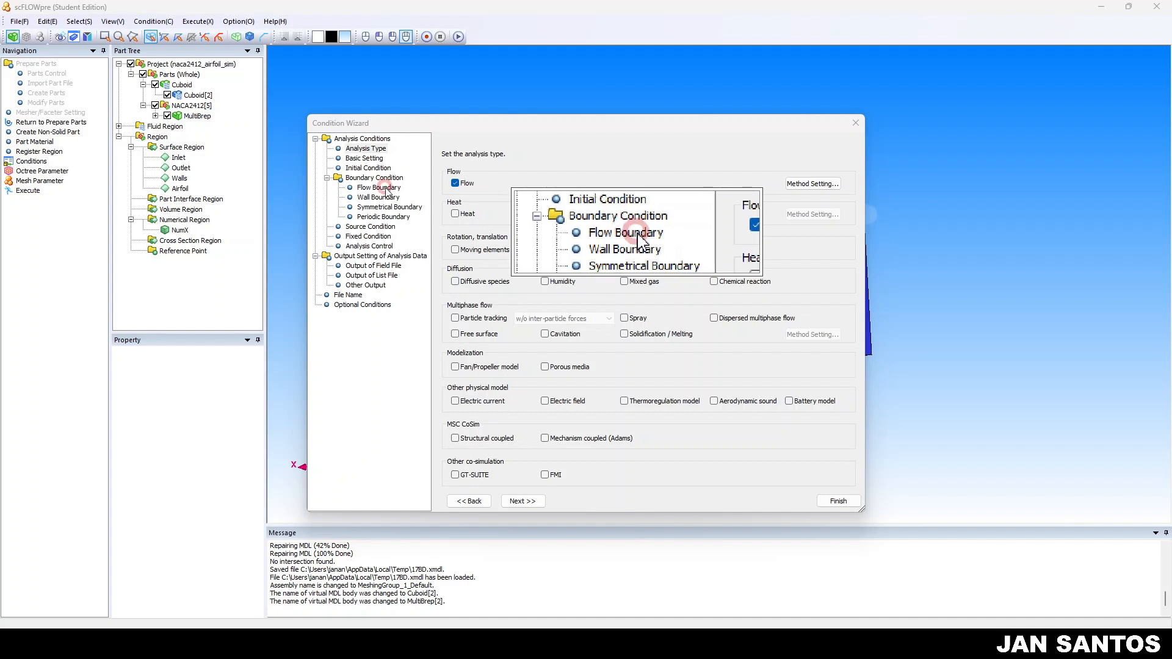
left_click(387, 197)
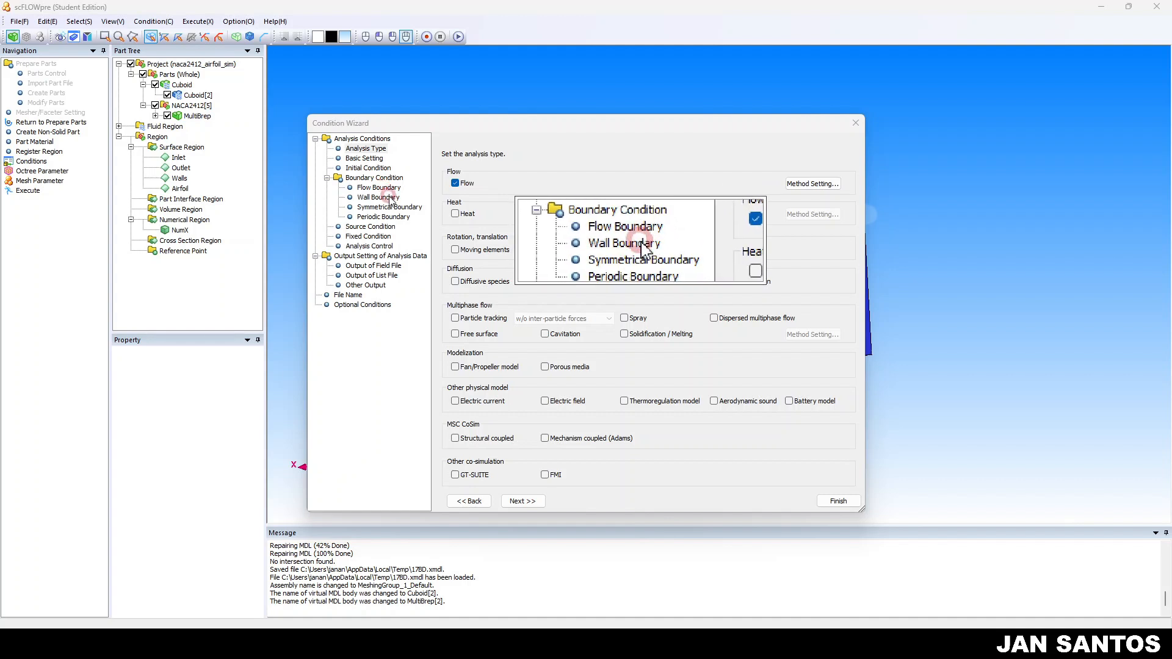
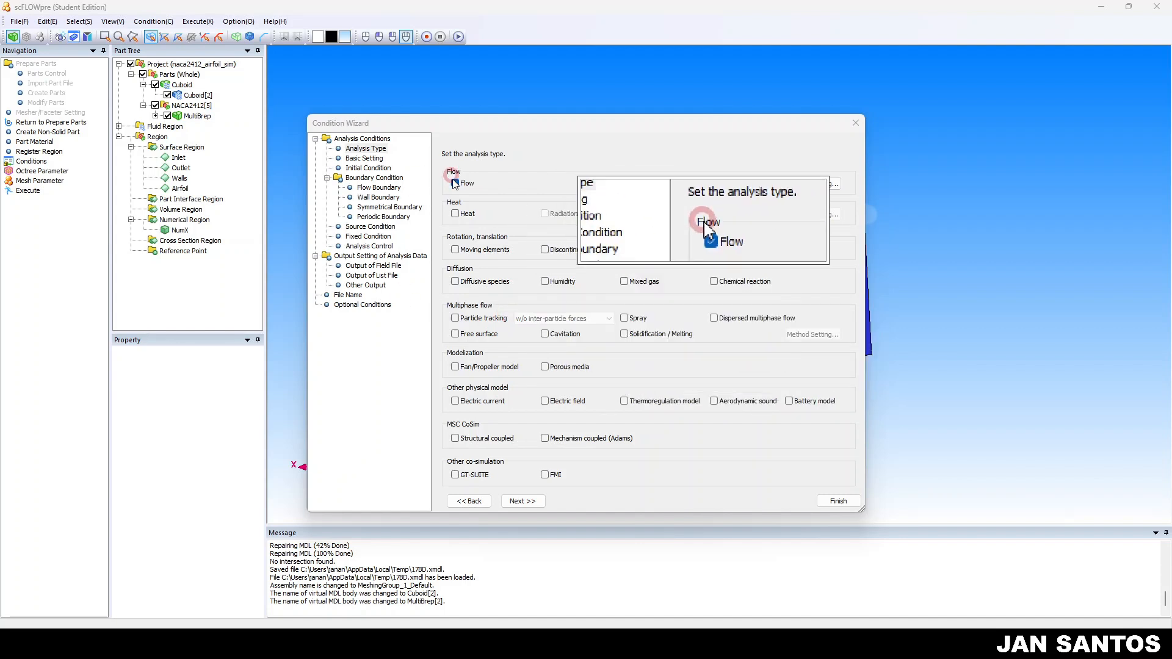
- Add a new inflow and outflow condition to the Inlet region in the flow boundary settings
left_click(376, 178)
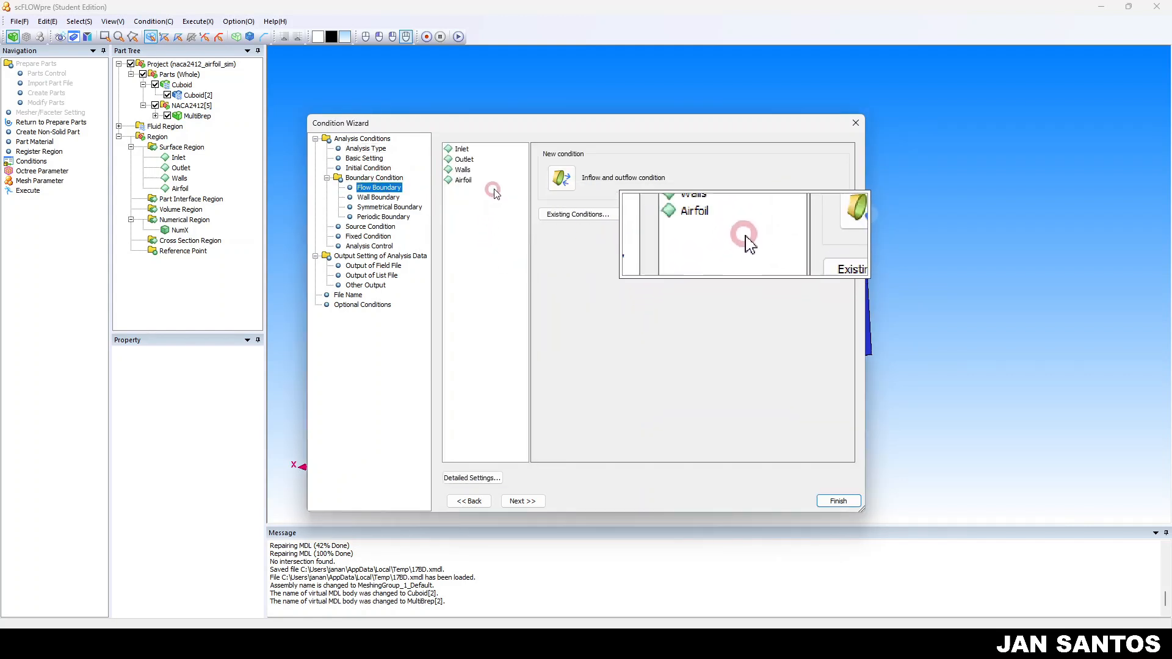
left_click(465, 159)
left_click(461, 170)
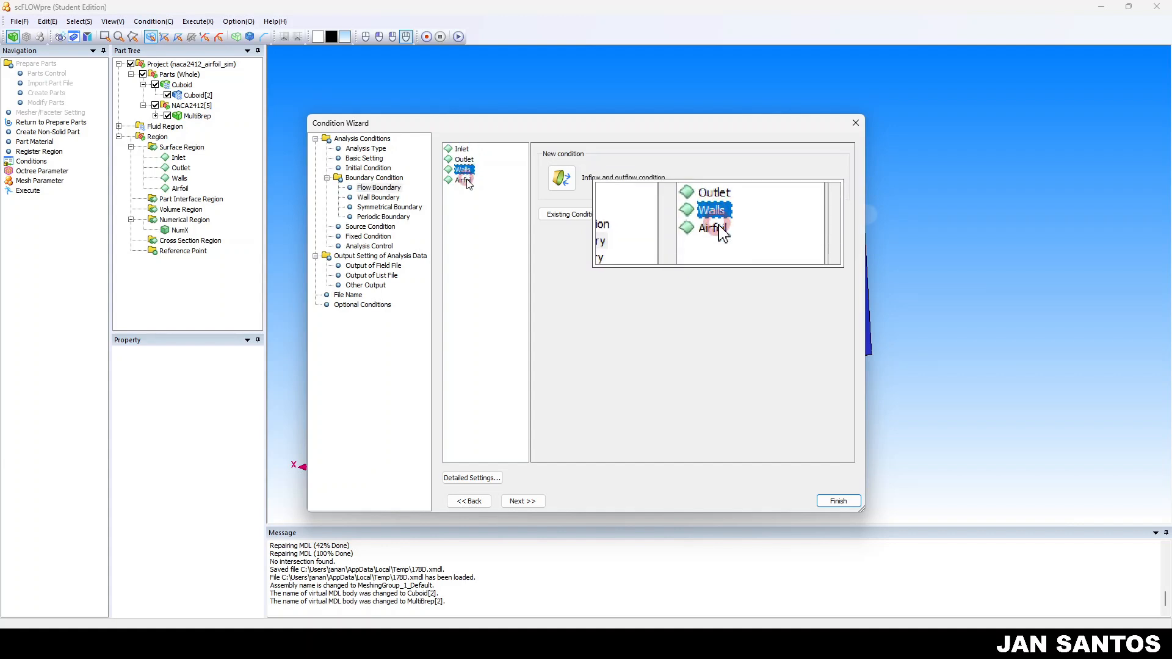
left_click(462, 180)
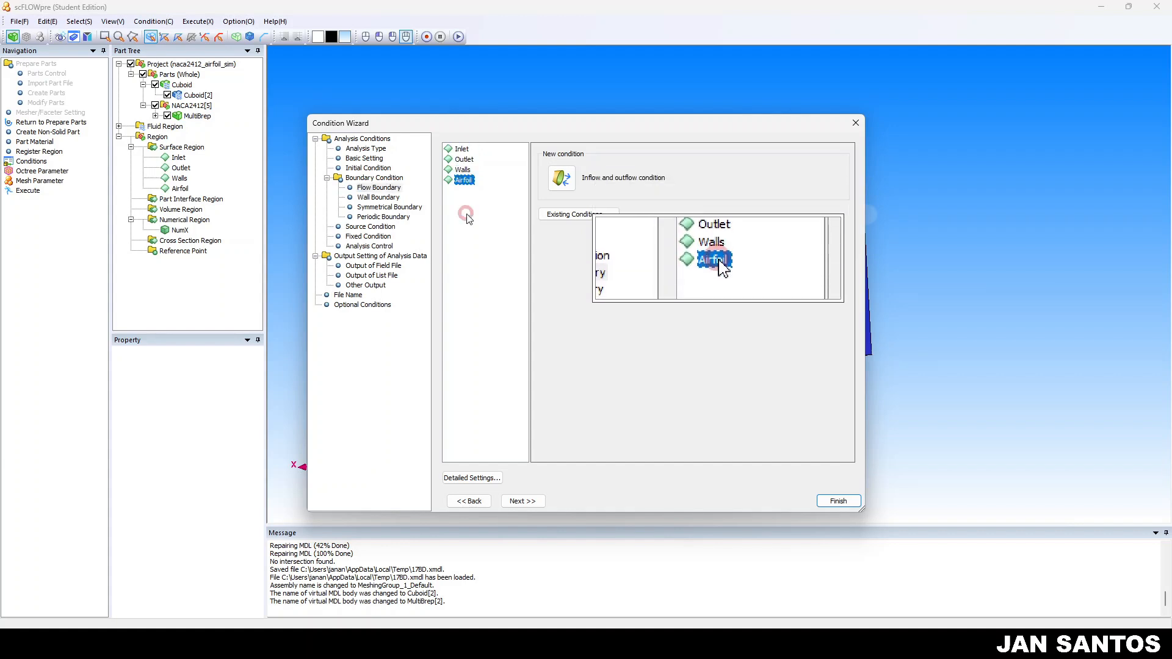
left_click(462, 149)
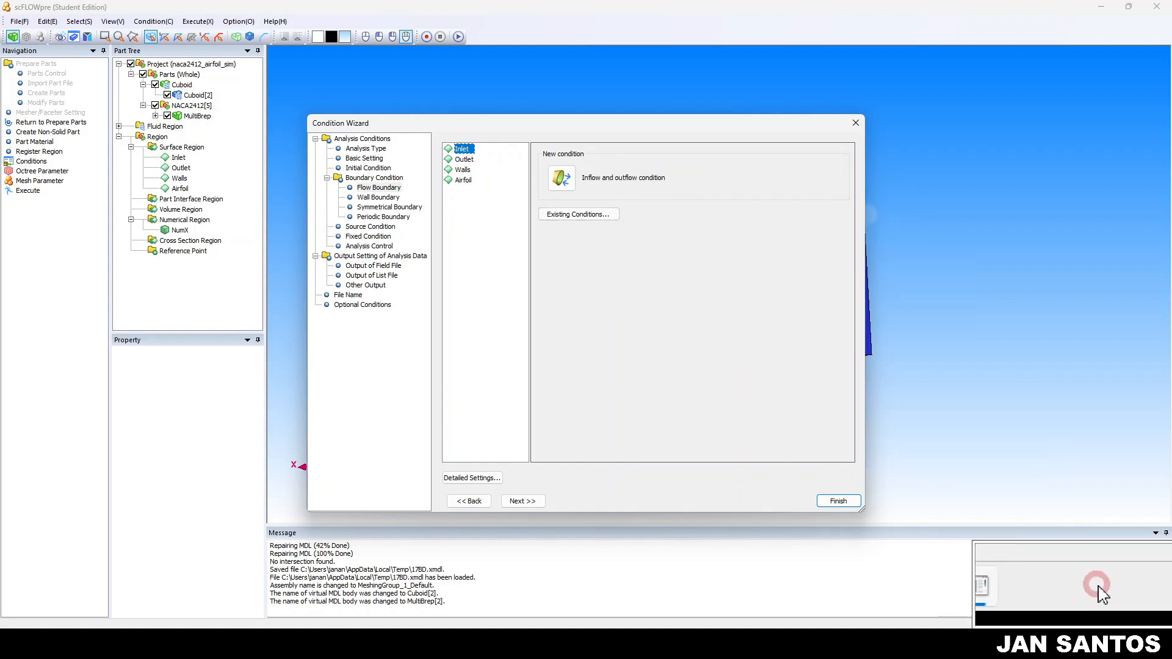
left_click(848, 644)
left_click(462, 148)
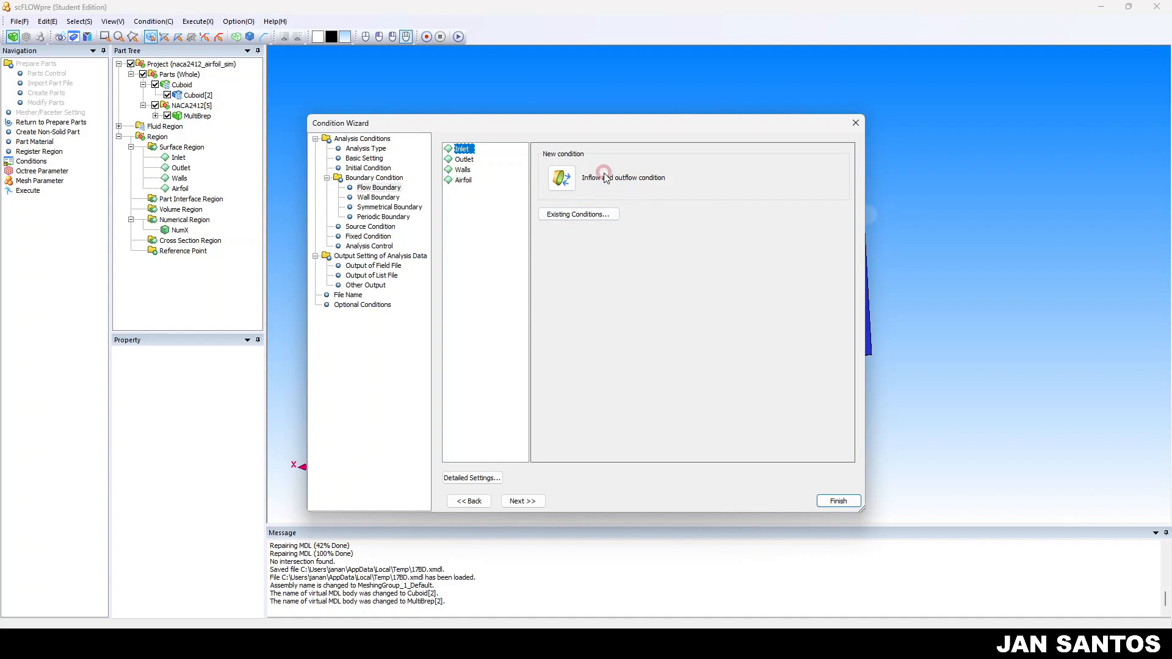
left_click(562, 178)
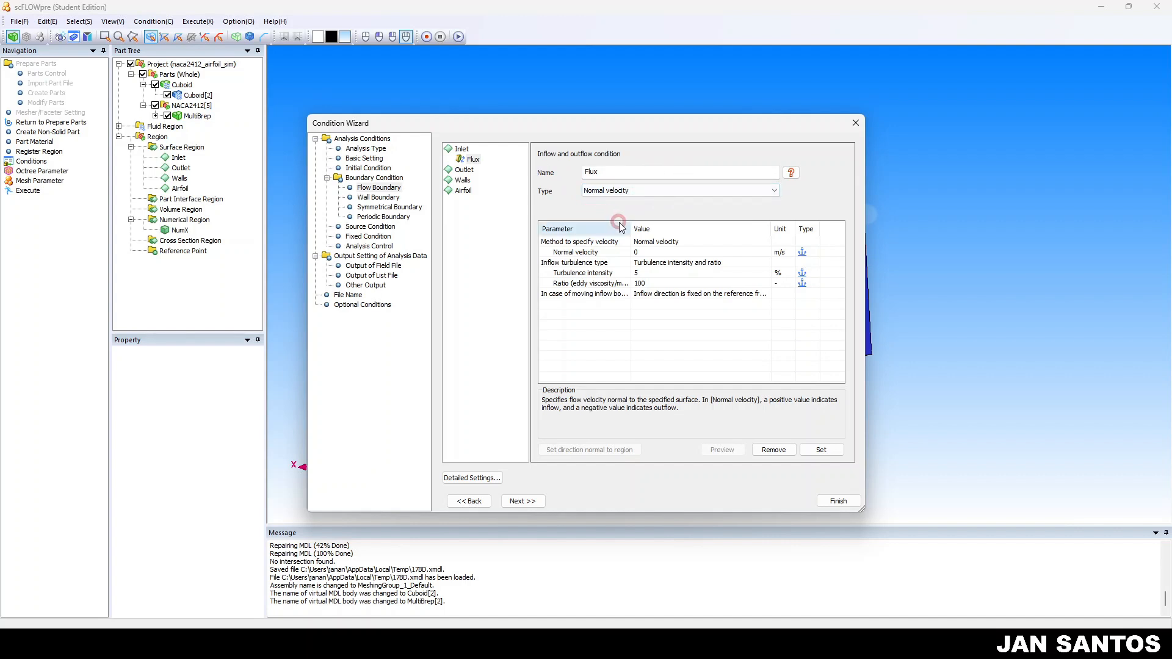
- Set the Inlet condition's normal velocity to 250 m/s and apply it
left_click(611, 253)
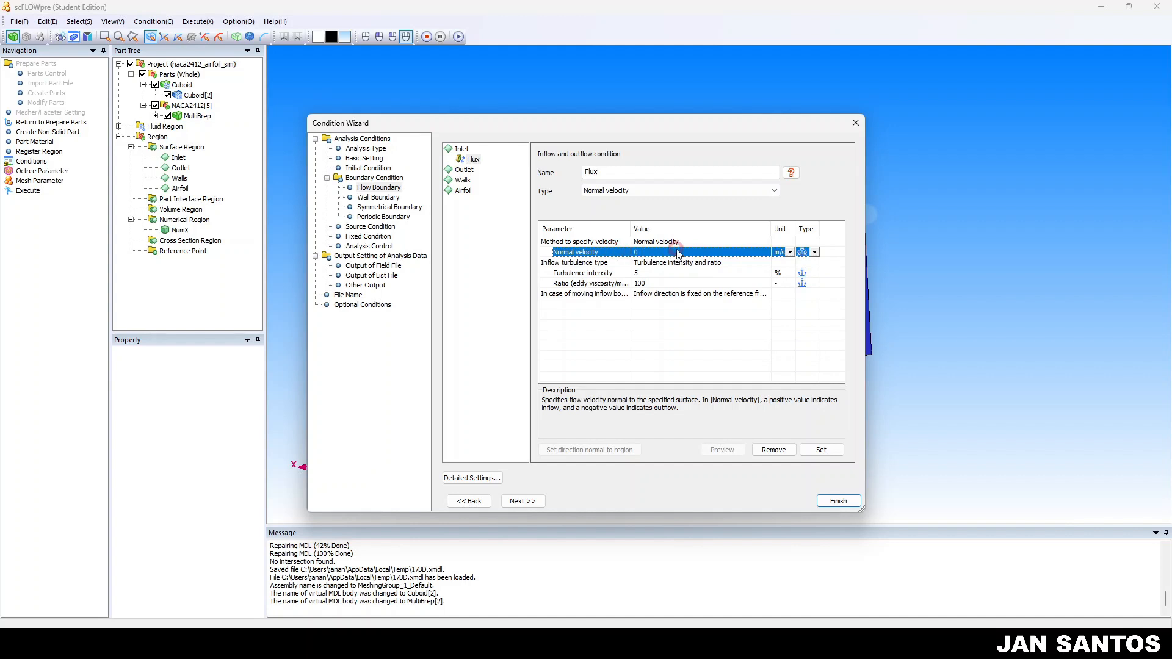
left_click(711, 252)
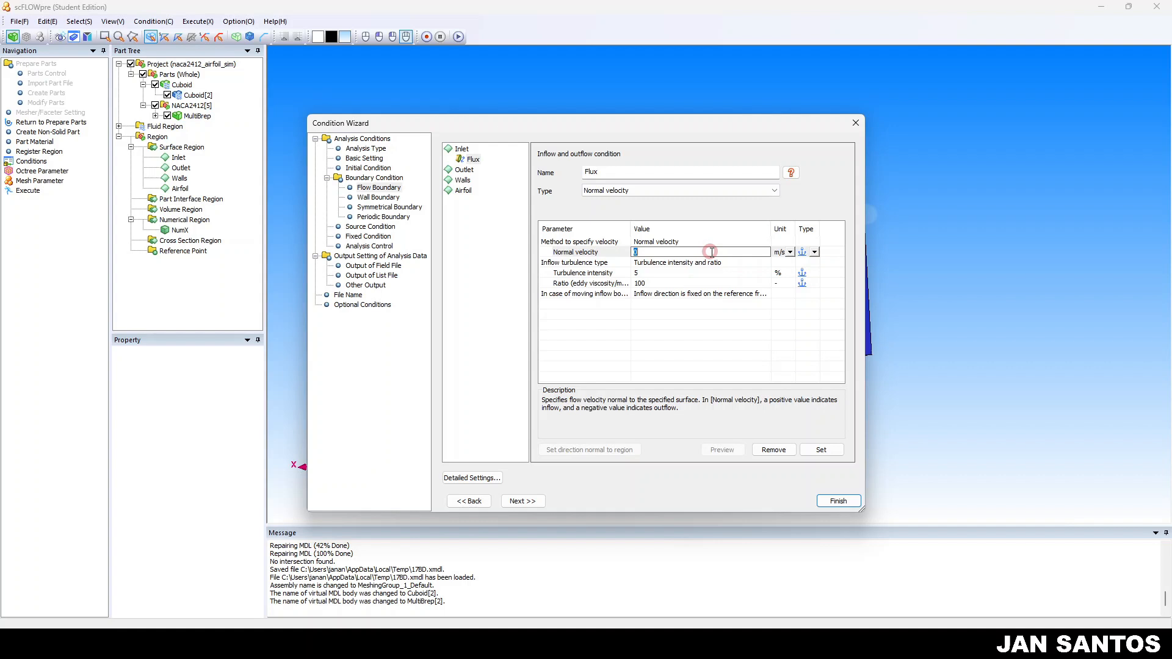
type("250")
left_click(822, 449)
left_click(832, 502)
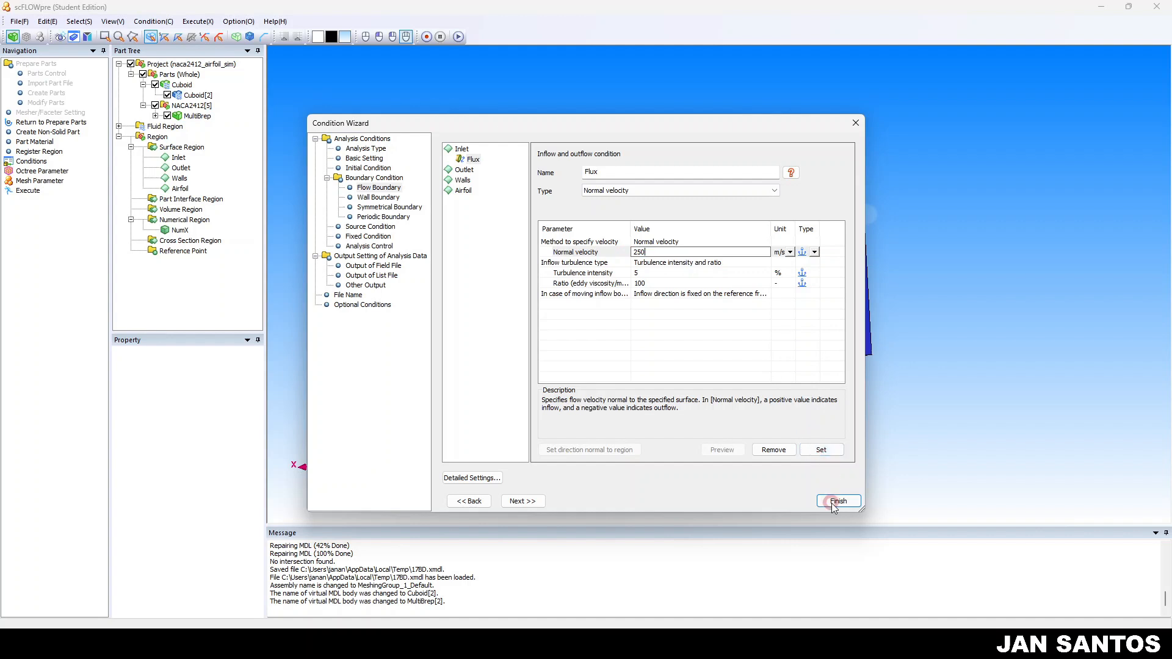
left_click(822, 450)
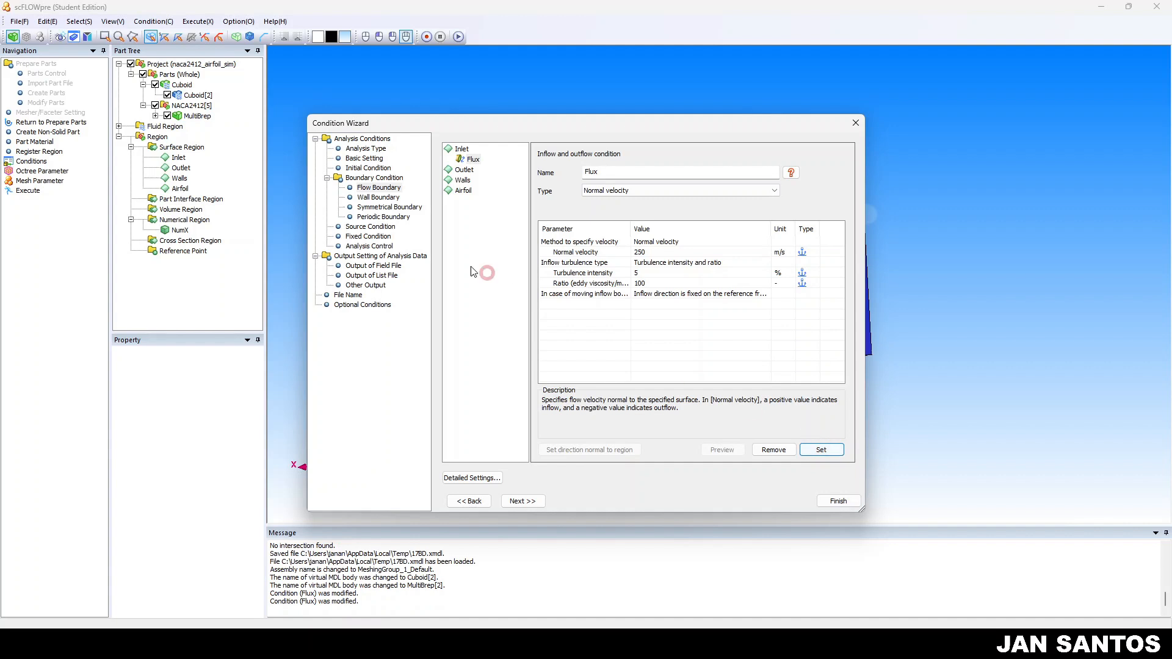
- Add an inflow and outflow condition to the Outlet region, keep its type as Normal velocity, and apply it
left_click(464, 170)
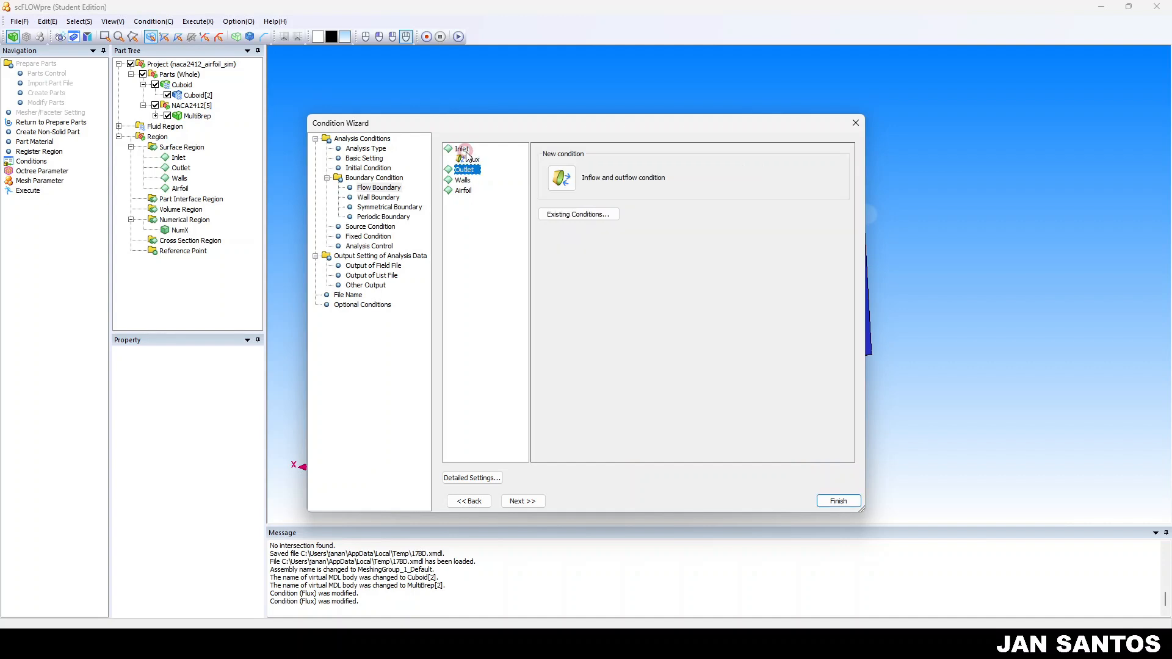
left_click(551, 173)
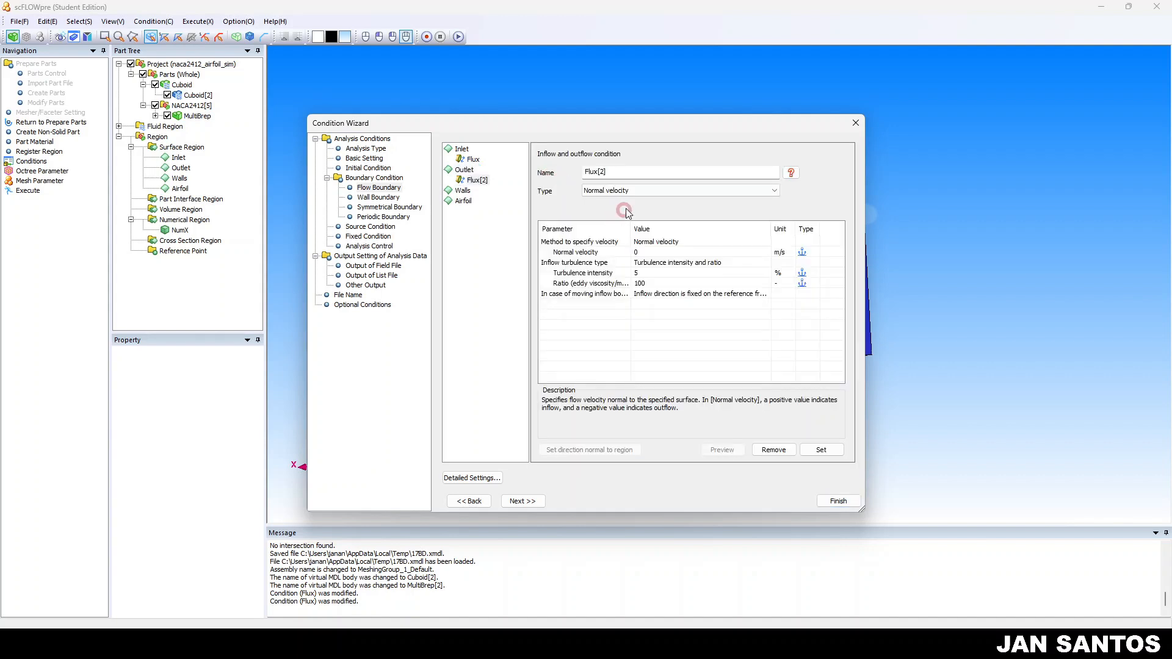
left_click(640, 175)
left_click(638, 188)
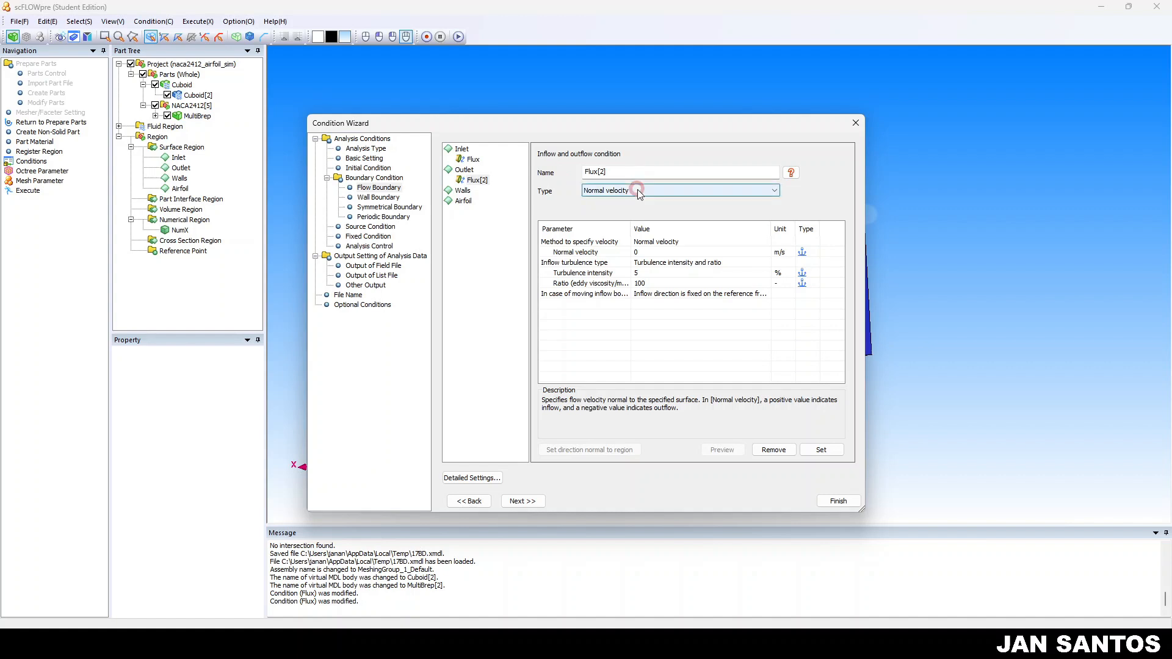
left_click(642, 233)
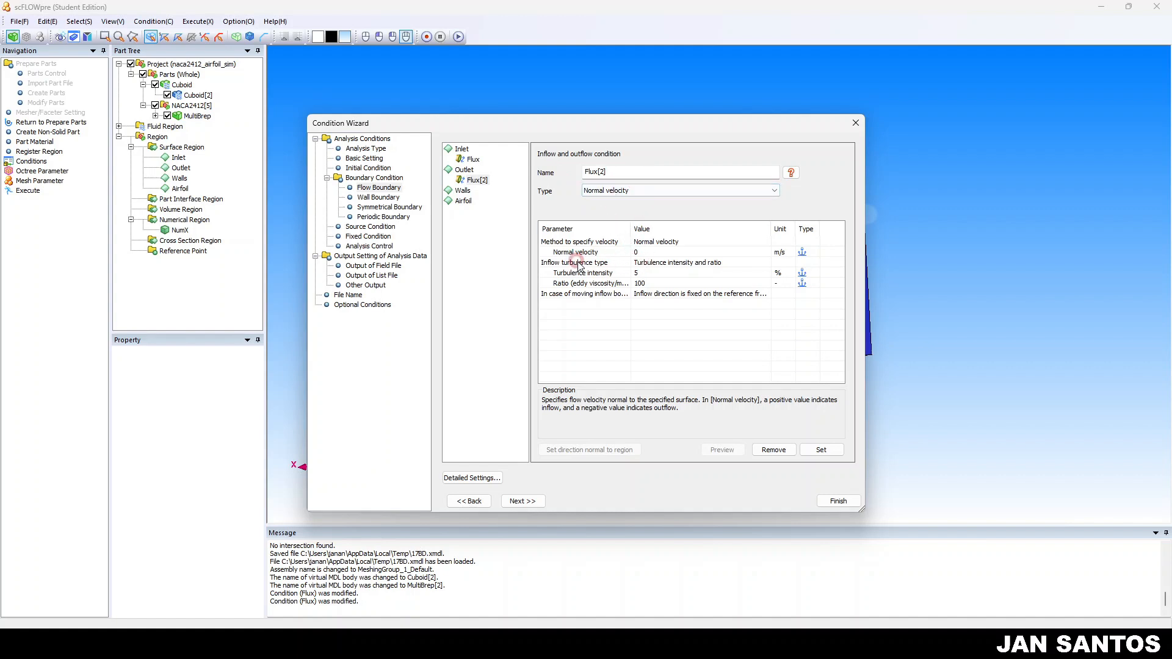
left_click(577, 252)
left_click(632, 252)
left_click(818, 449)
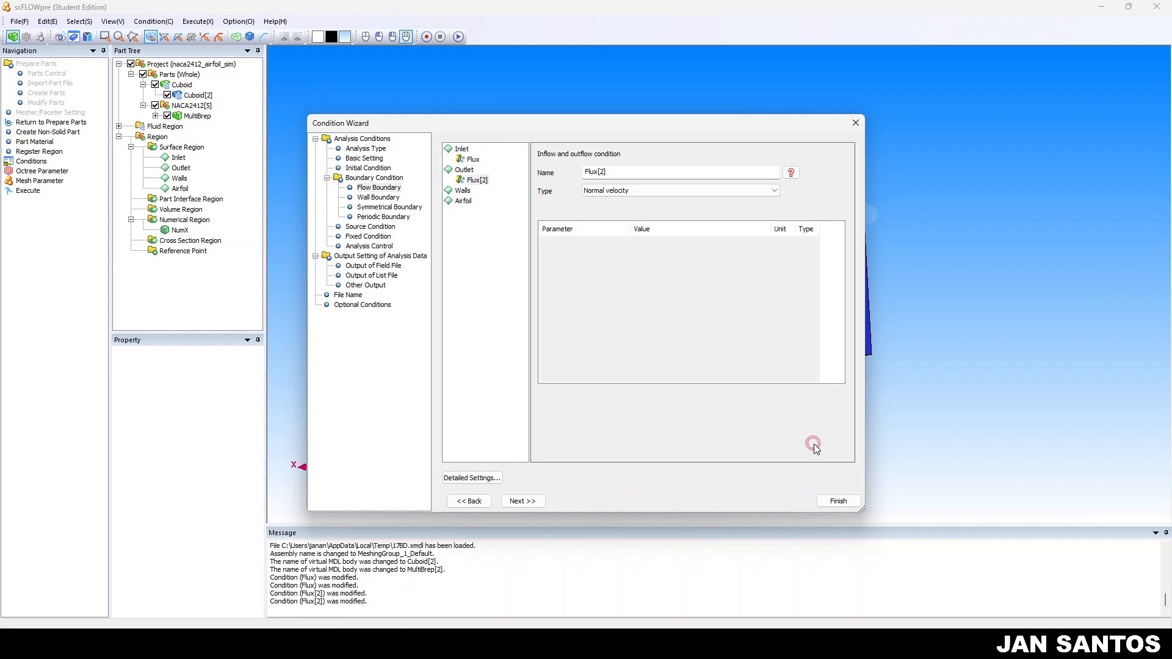
left_click(474, 181)
- Add a new wall shear stress condition to the Walls region in the wall boundary settings
left_click(464, 191)
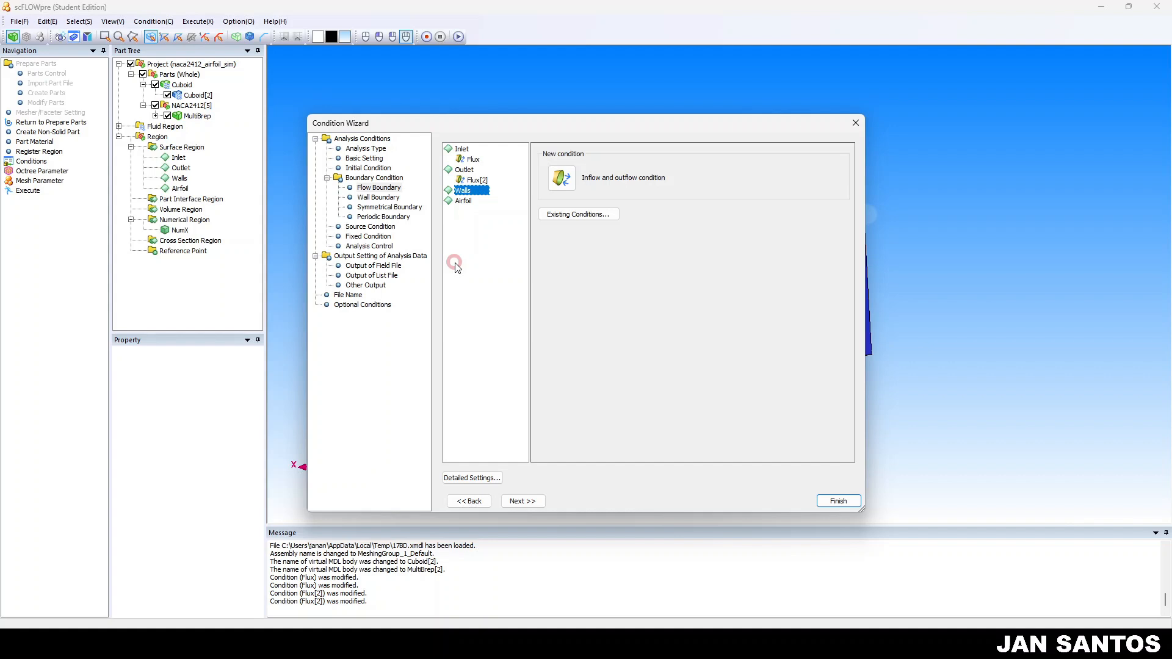
left_click(385, 198)
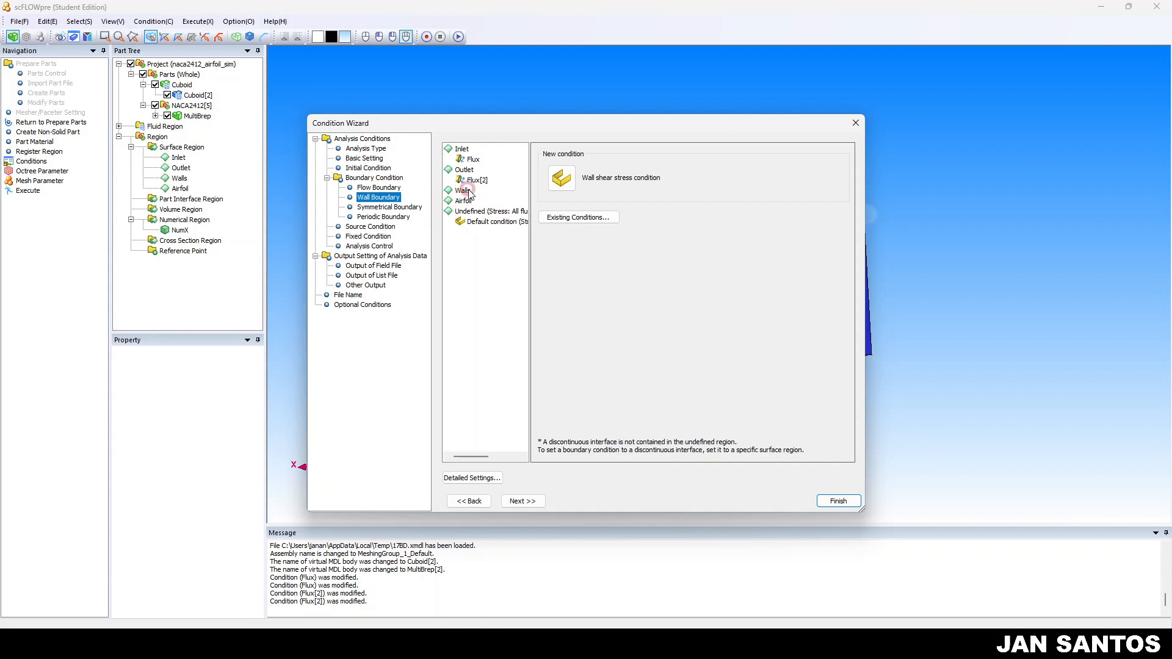
left_click(464, 191)
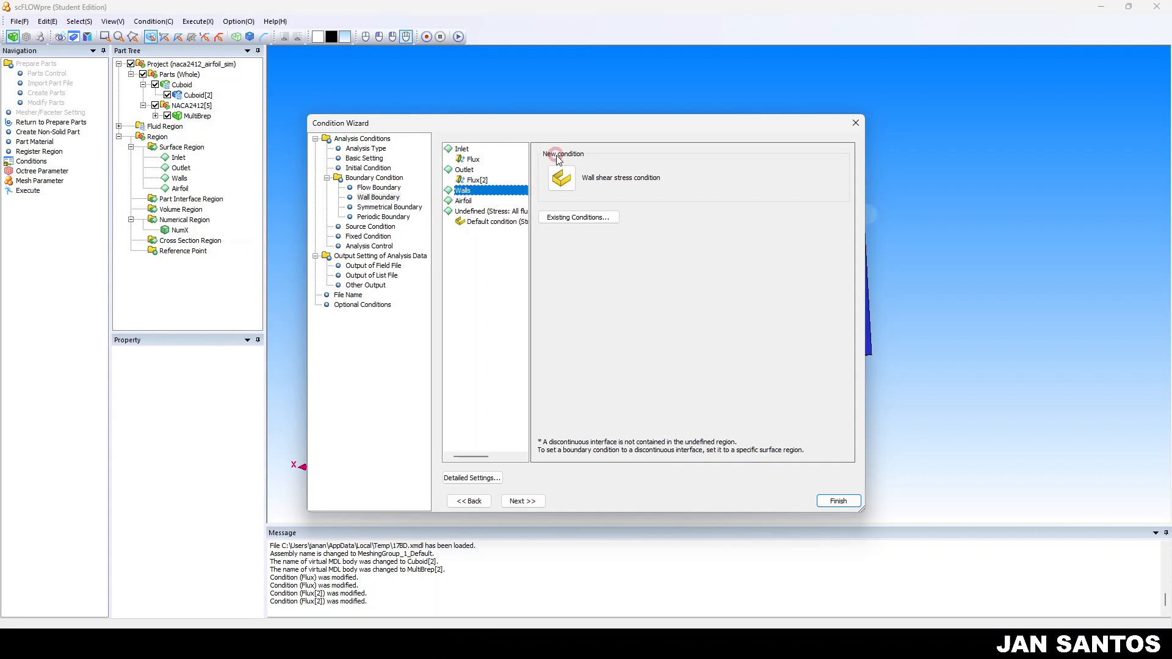
left_click(572, 189)
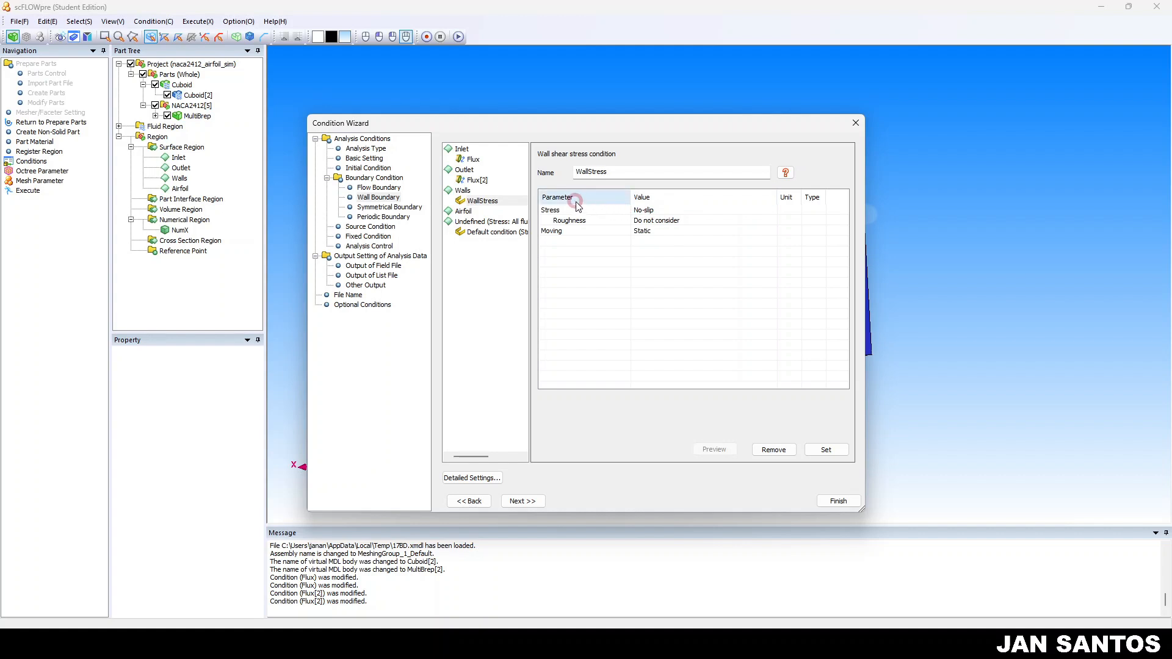
- Set the Walls condition's stress to Free-slip and apply it
left_click(674, 210)
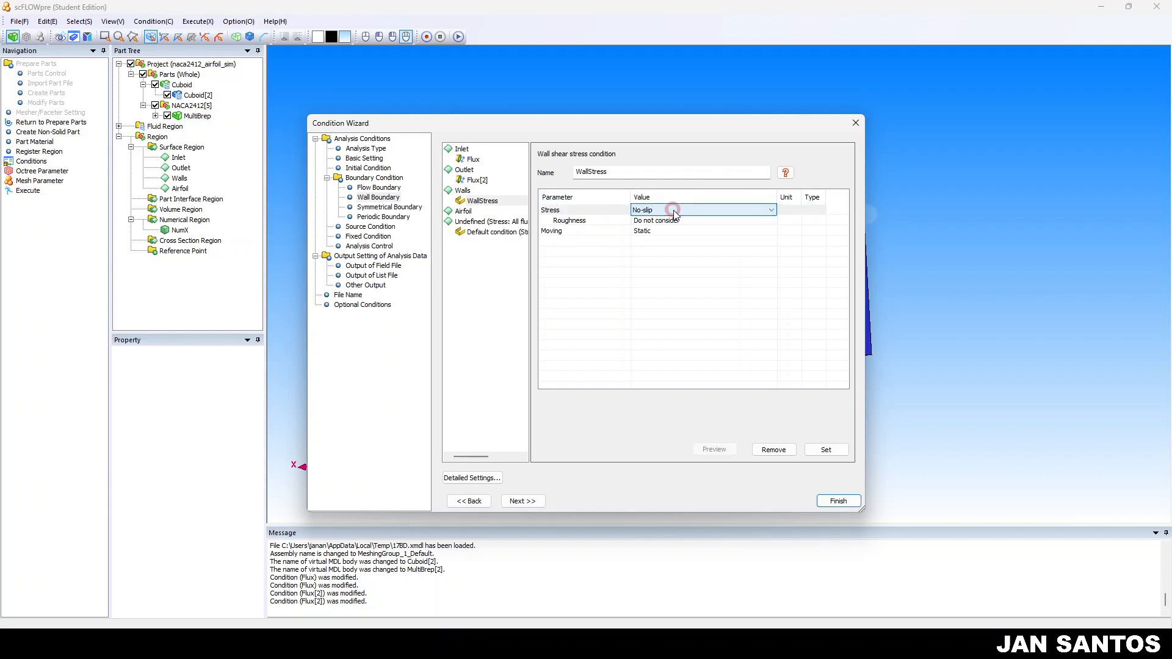
left_click(614, 245)
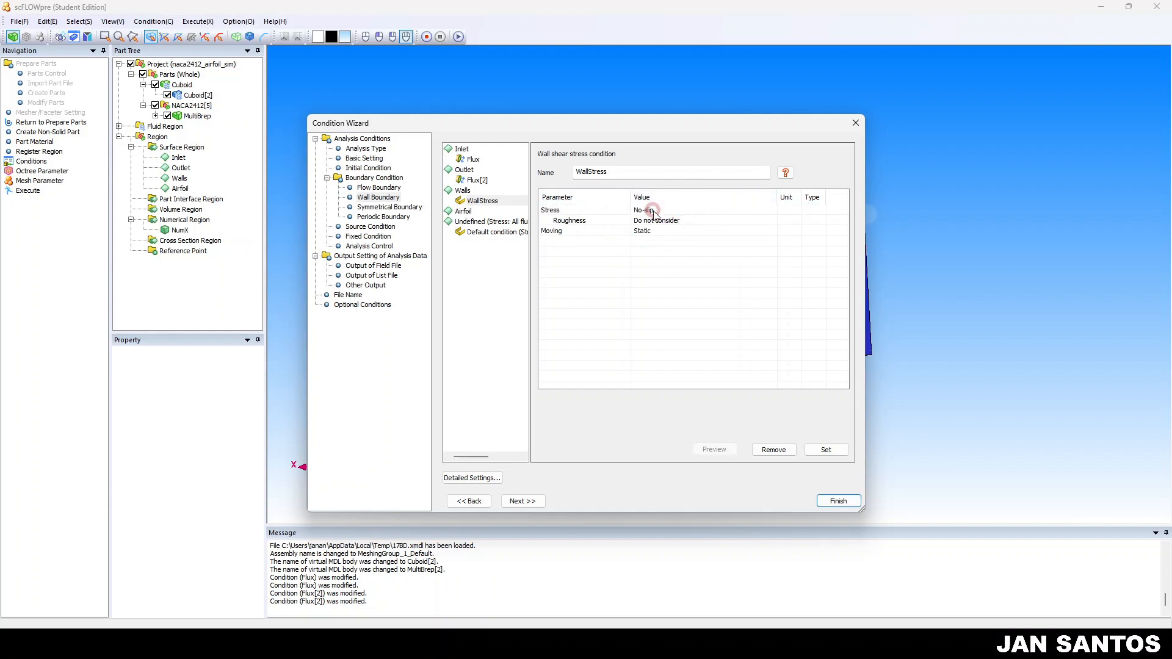
left_click(703, 211)
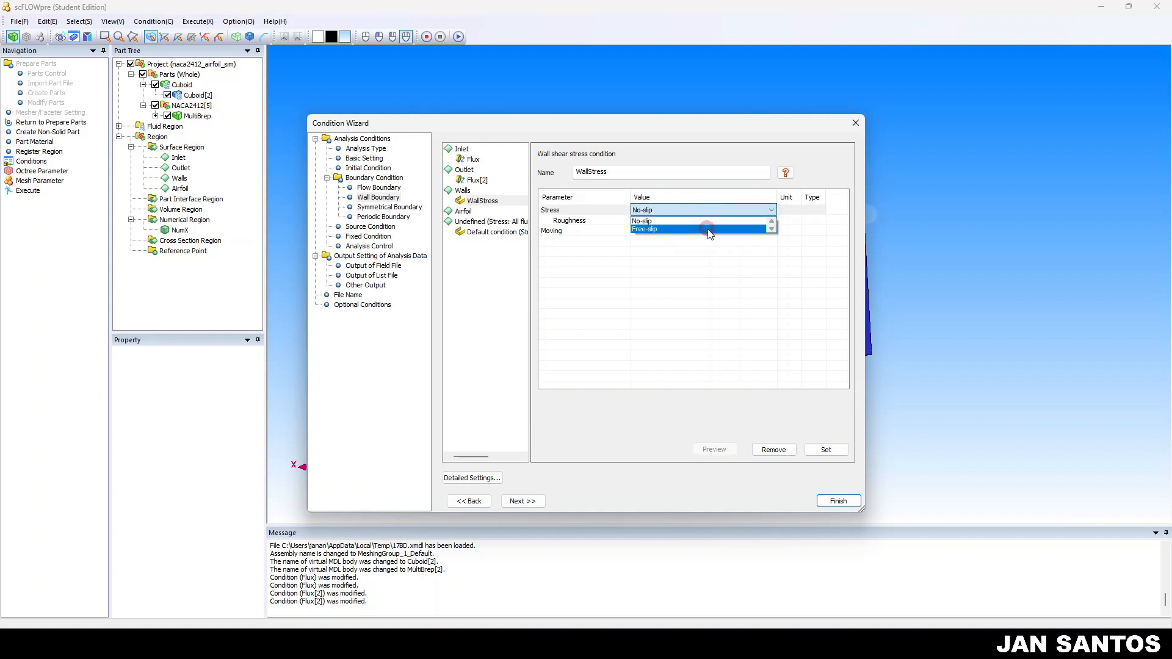
left_click(671, 229)
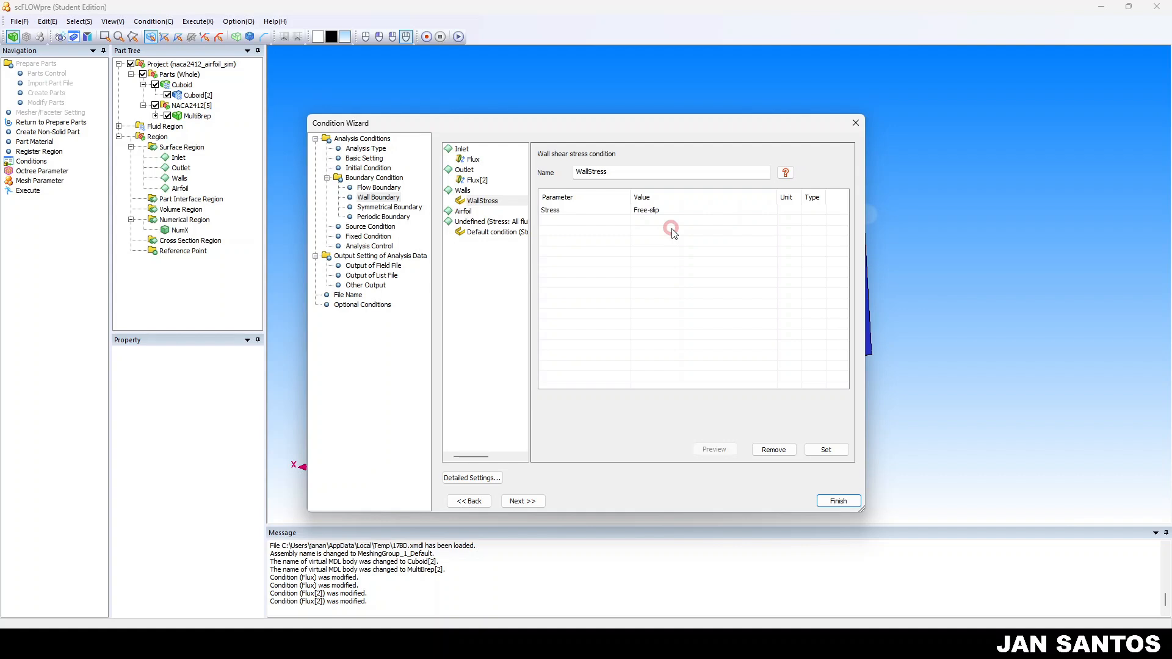
left_click(826, 450)
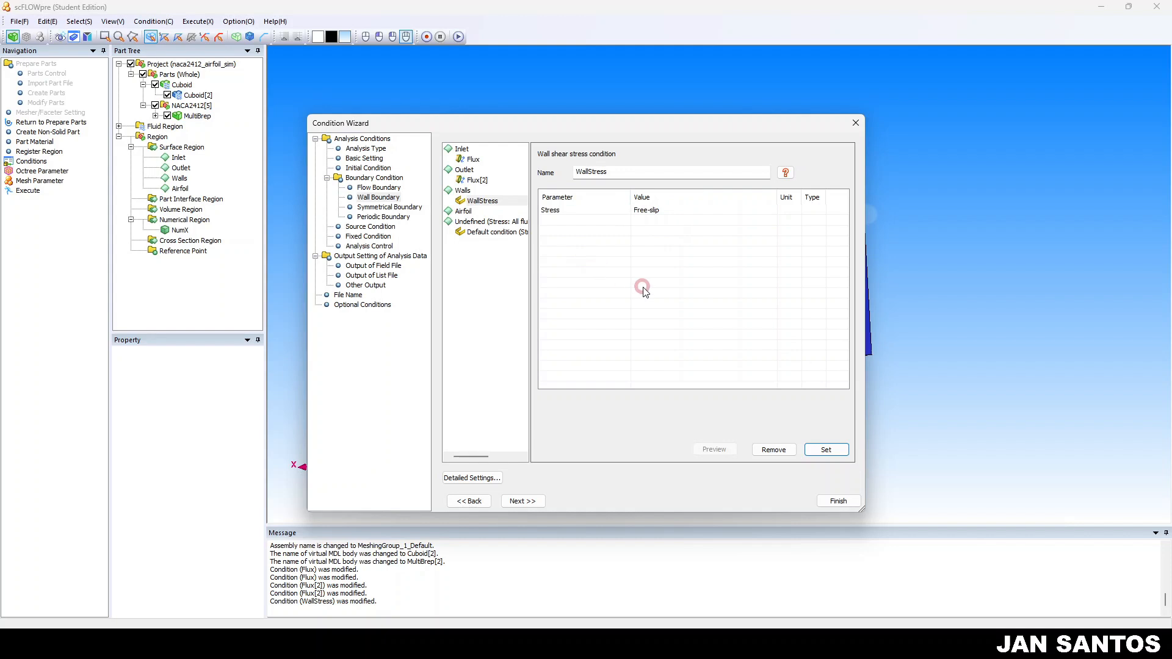
- Enable output of the wall shear stress vector in the field file's surface data settings
left_click(375, 263)
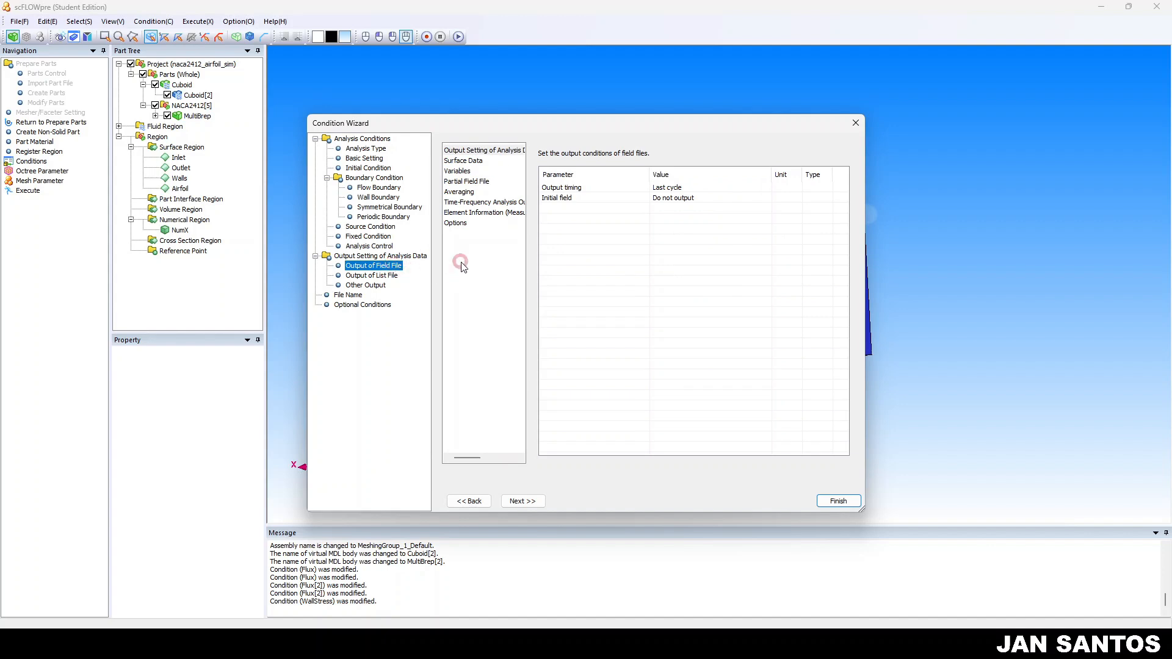
left_click(512, 383)
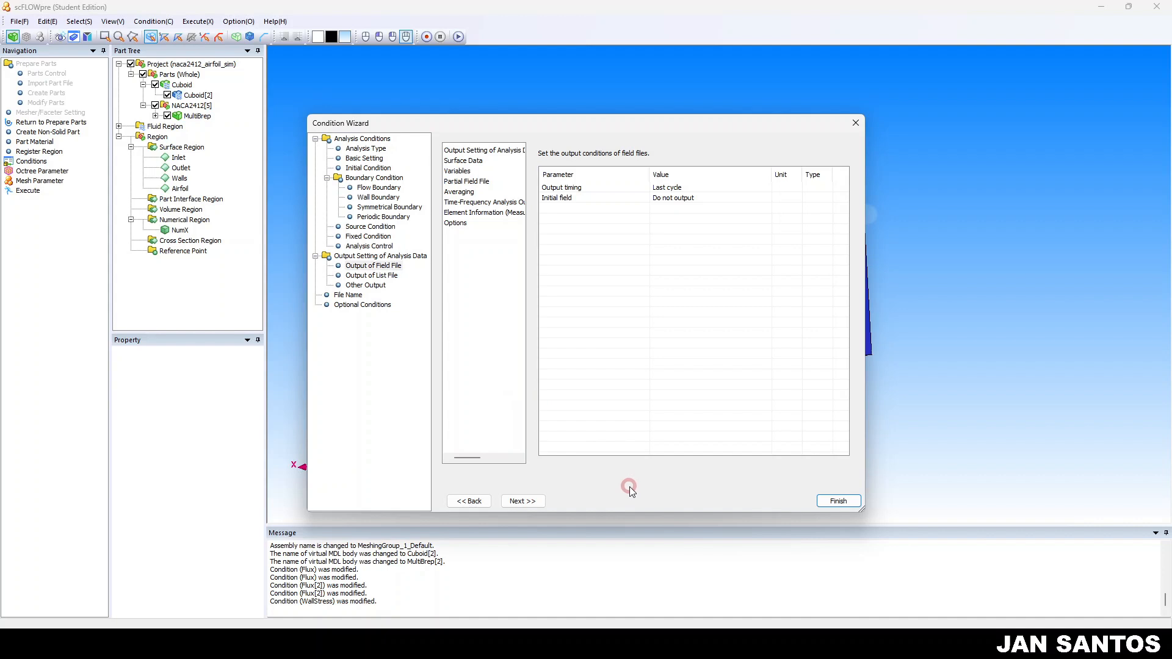
left_click(677, 642)
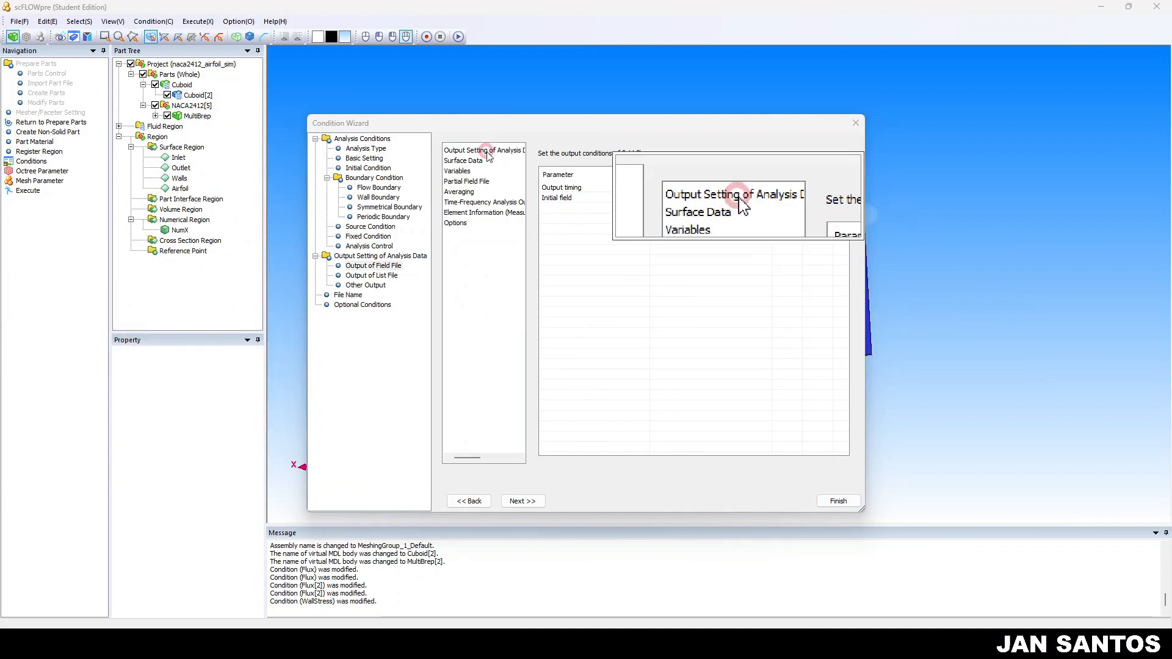
left_click(464, 161)
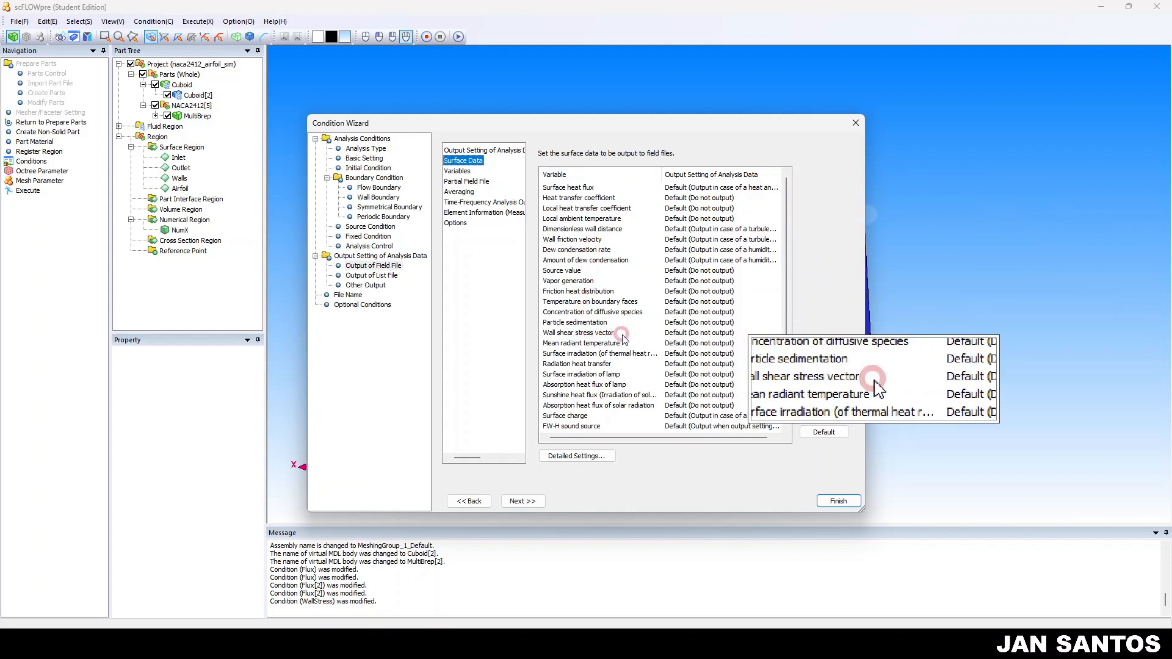
left_click(696, 333)
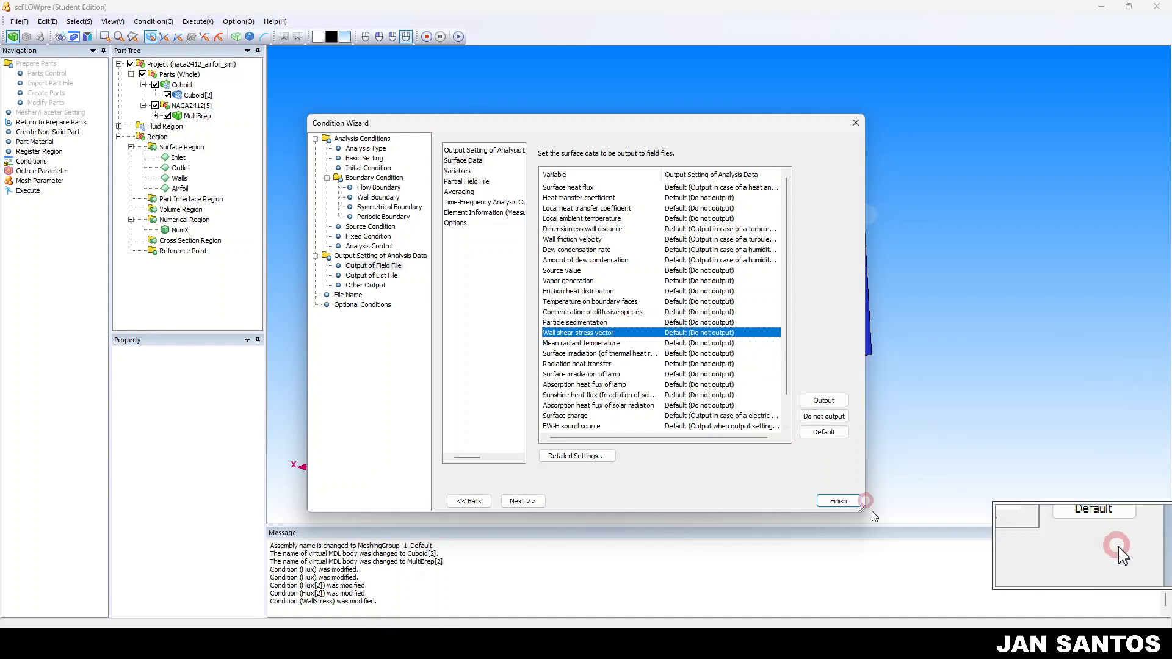
key("super+Escape")
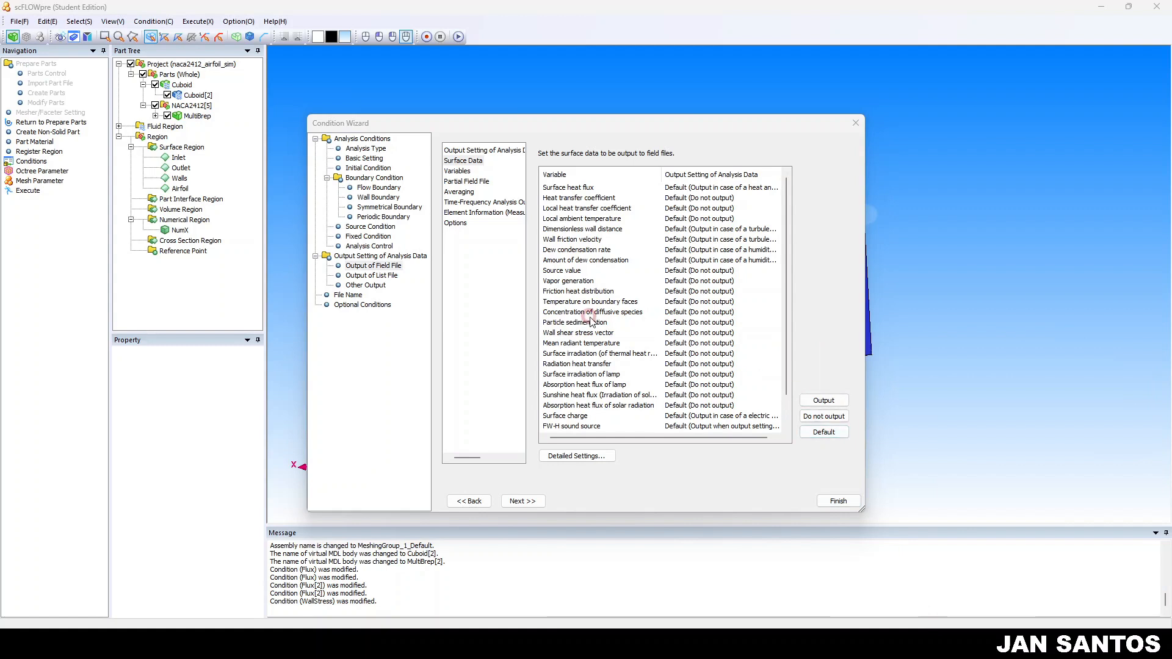
left_click(579, 332)
left_click(833, 402)
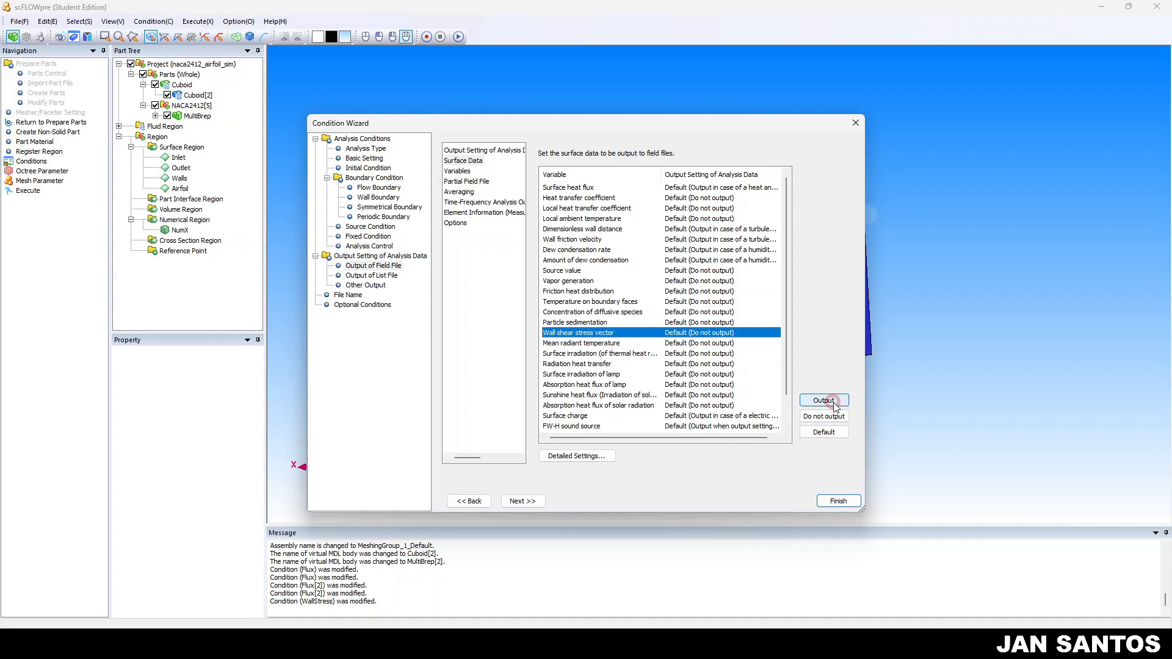
left_click(833, 402)
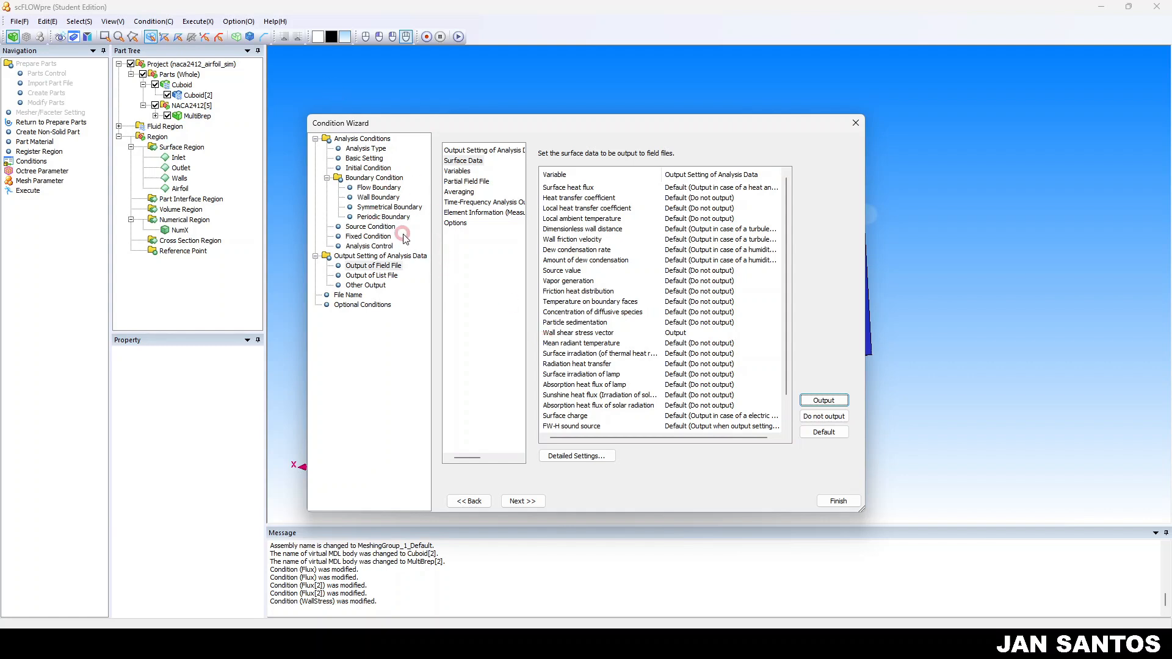
- Review the flow boundary, wall boundary and field file surface output settings, and finish the condition wizard
left_click(376, 187)
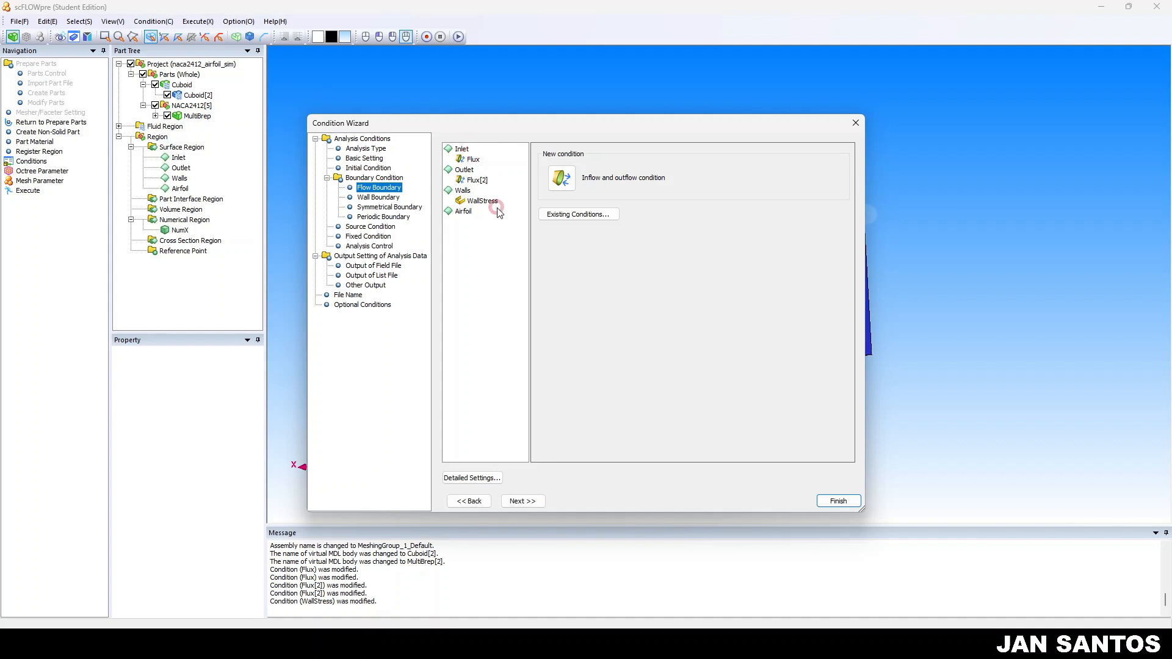
left_click(483, 176)
left_click(461, 149)
left_click(447, 191)
left_click(390, 197)
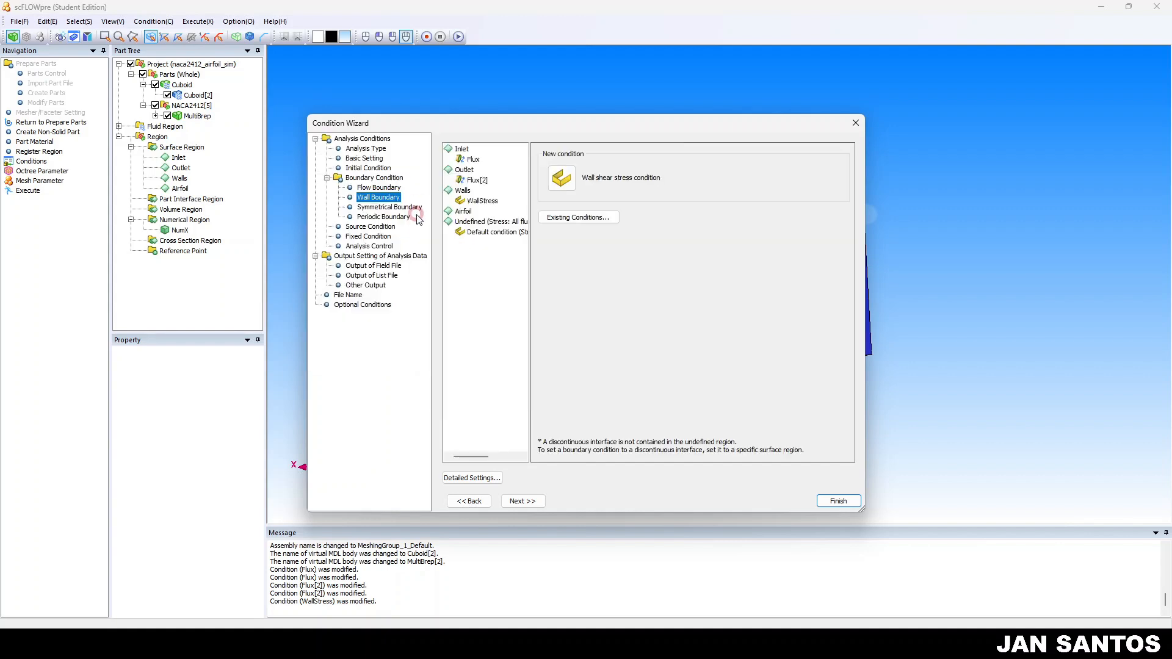
left_click(397, 265)
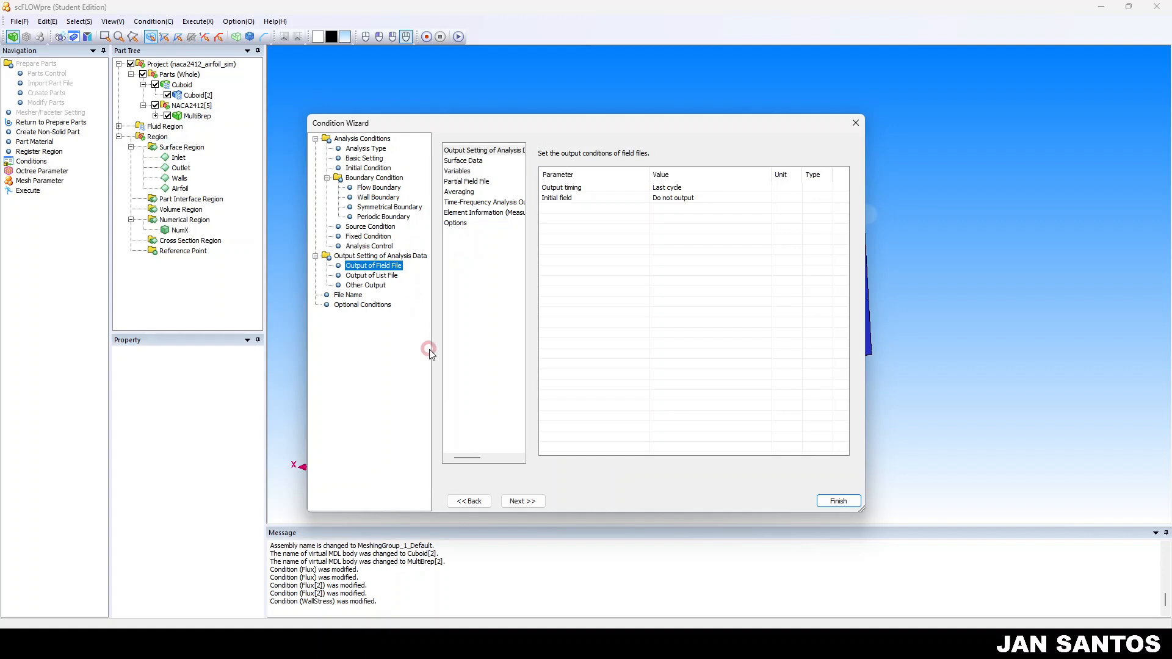
left_click(475, 161)
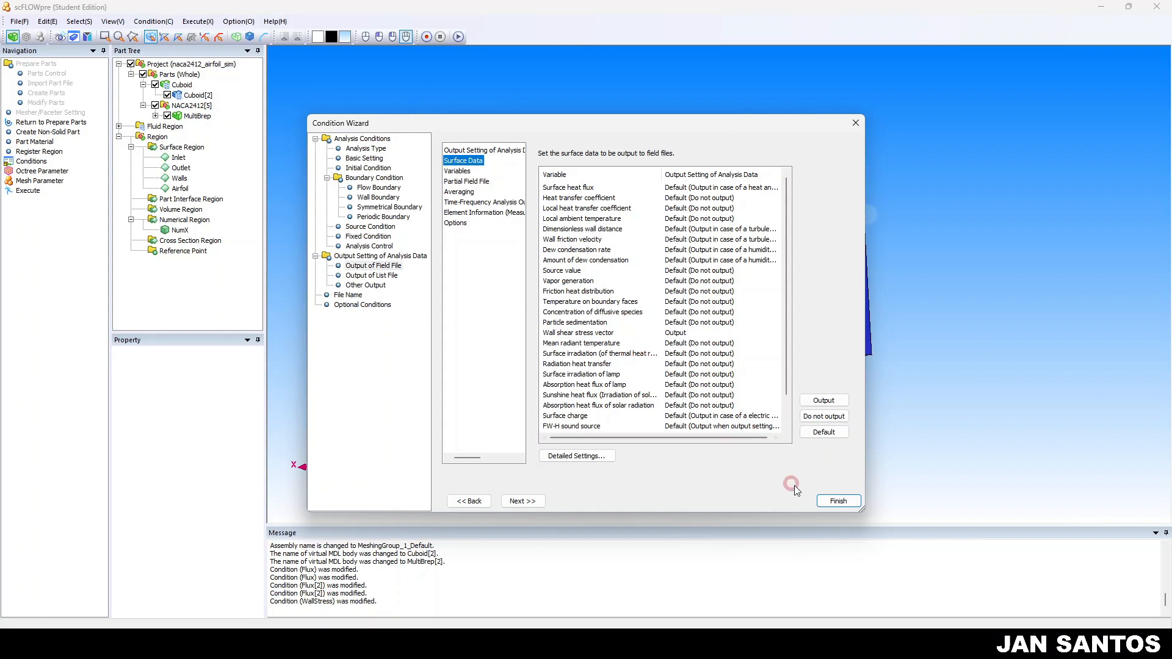
left_click(834, 501)
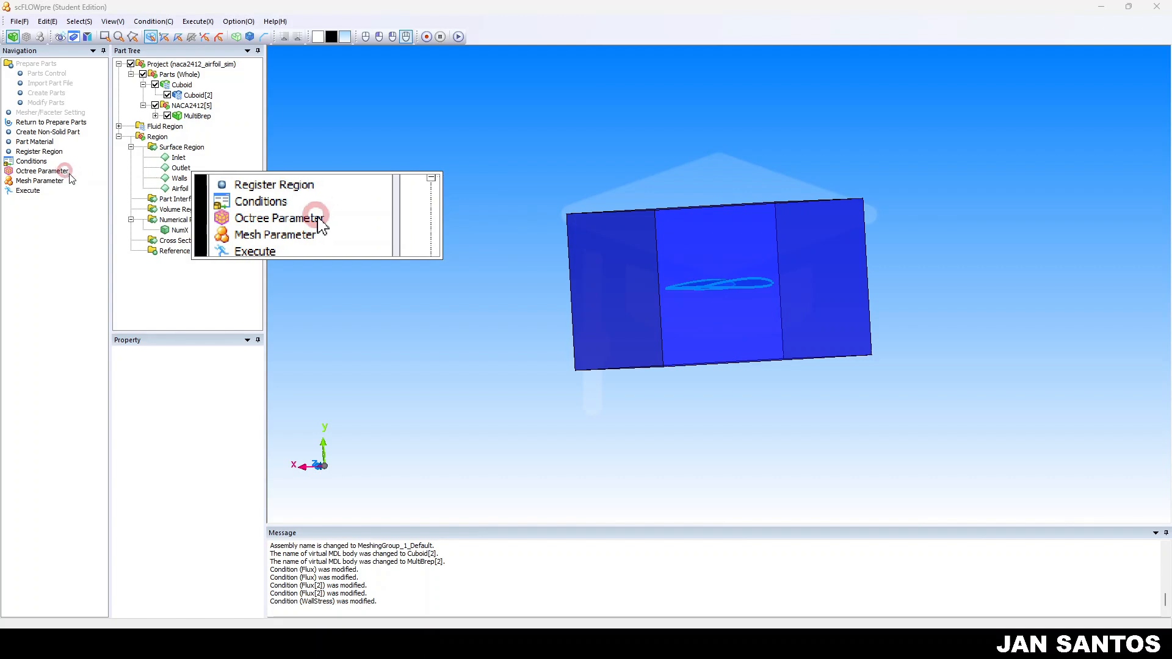
- Open the octree parameters and keep the sizing based on a target number of 100000 elements
right_click_drag(454, 411, 518, 408)
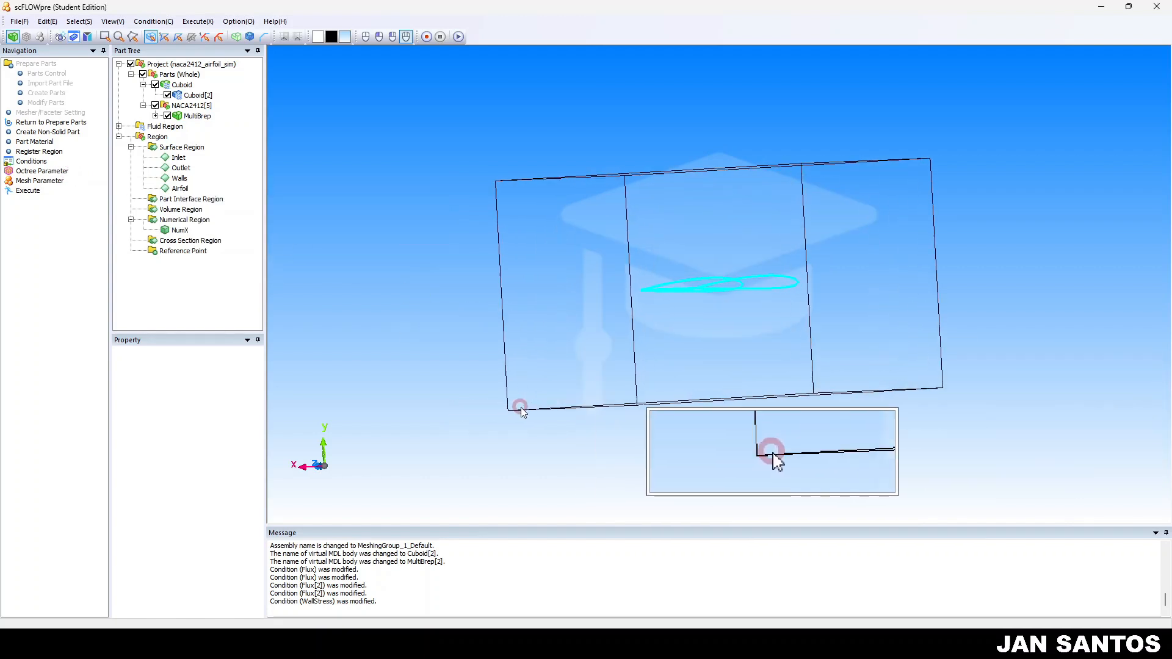
left_click_drag(518, 408, 941, 408)
left_click(842, 646)
left_click(592, 590)
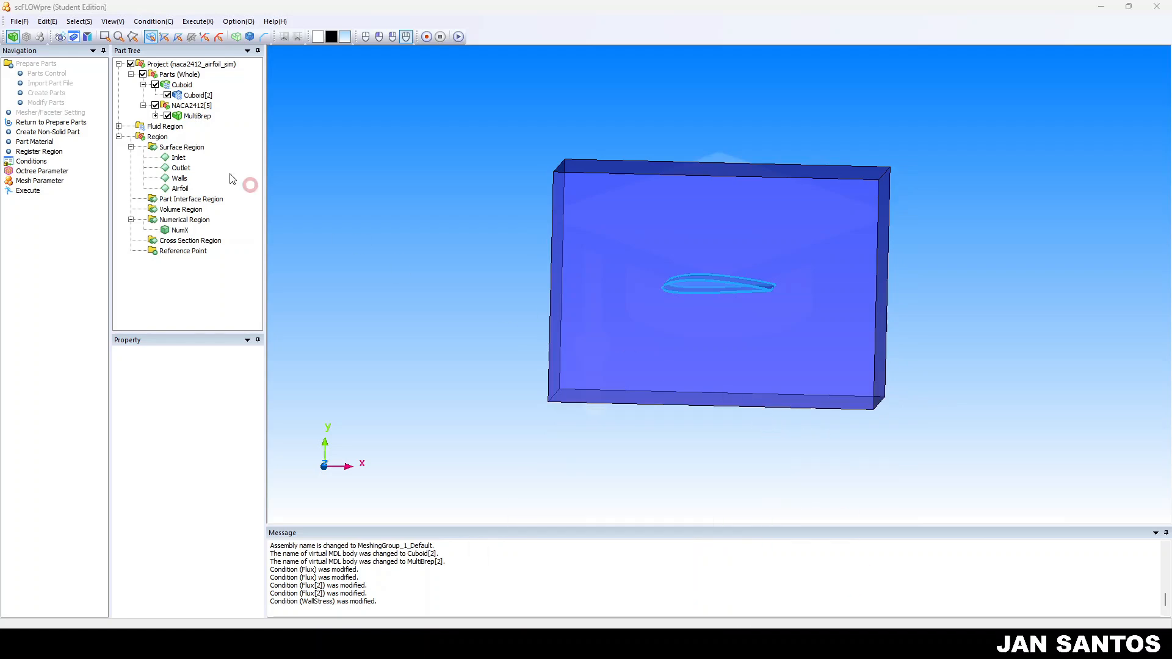
left_click(46, 174)
left_click(46, 173)
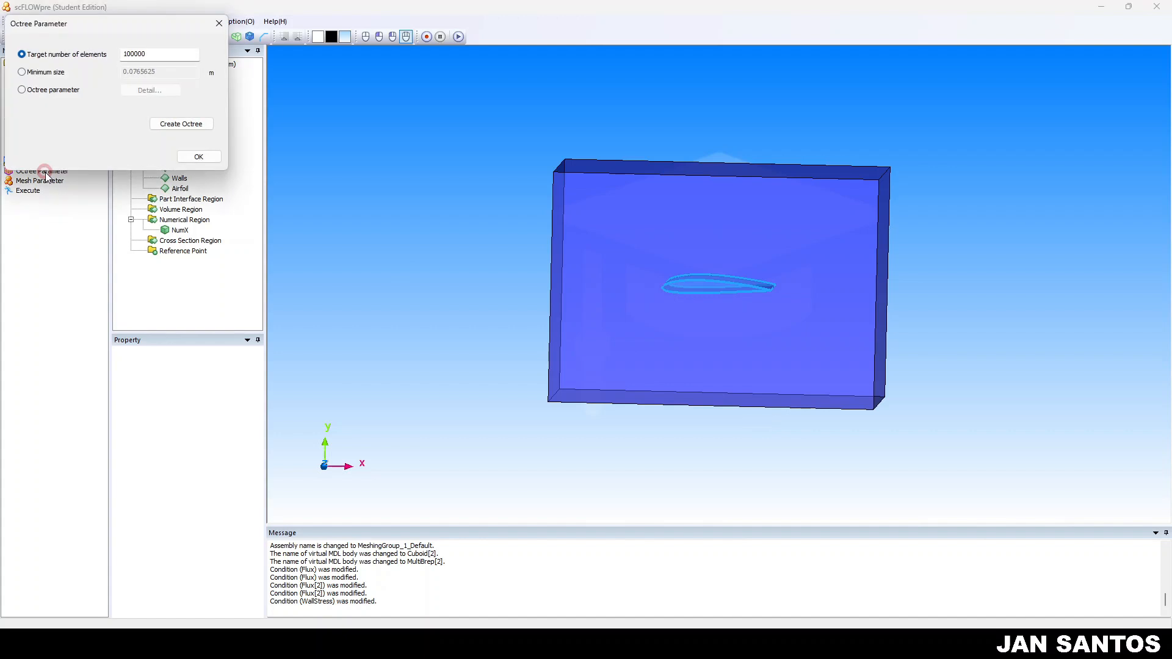
left_click(141, 122)
left_click(163, 57)
left_click(26, 74)
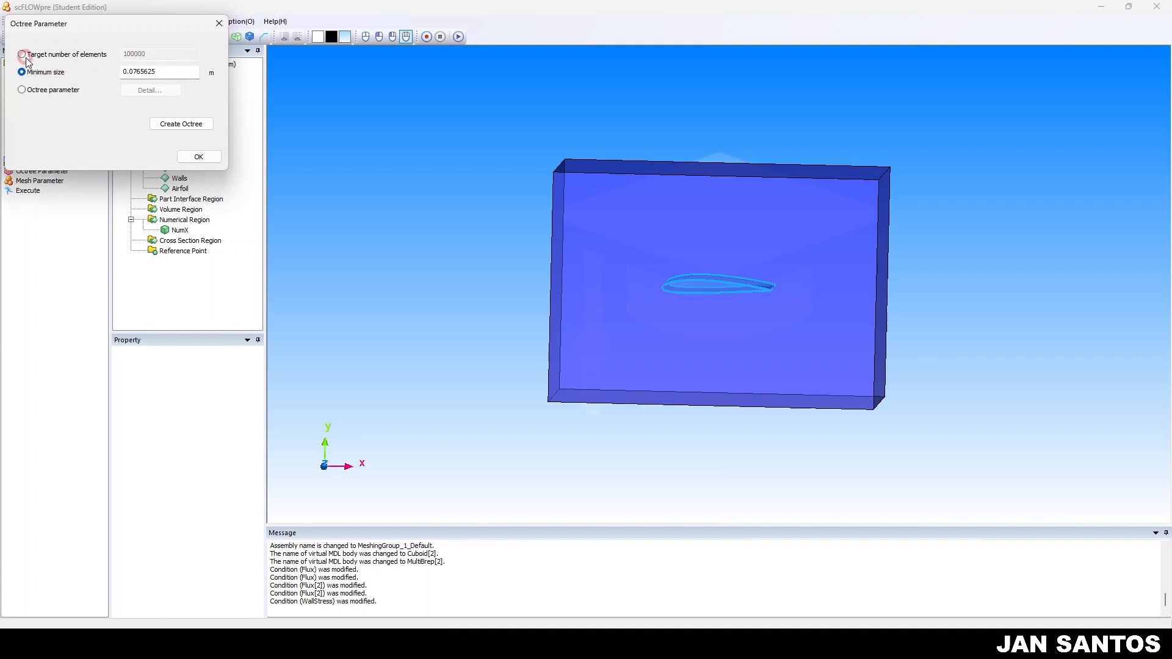
left_click(25, 56)
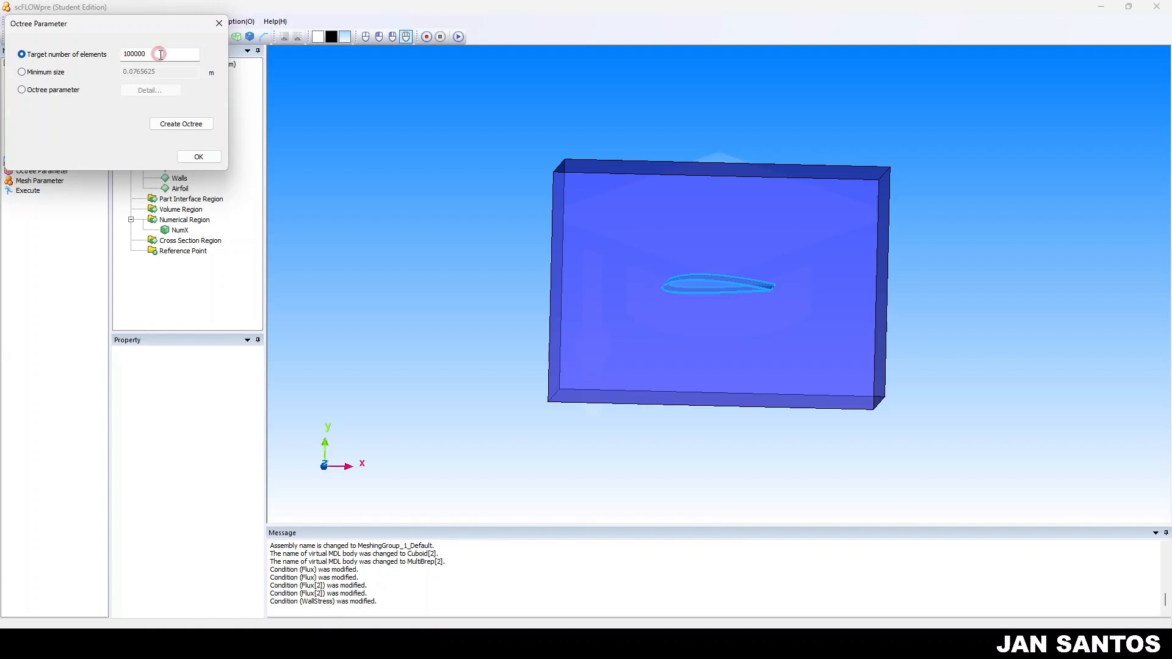
- Create the octree from the target element count and accept the octree parameters
left_click(200, 125)
left_click(186, 124)
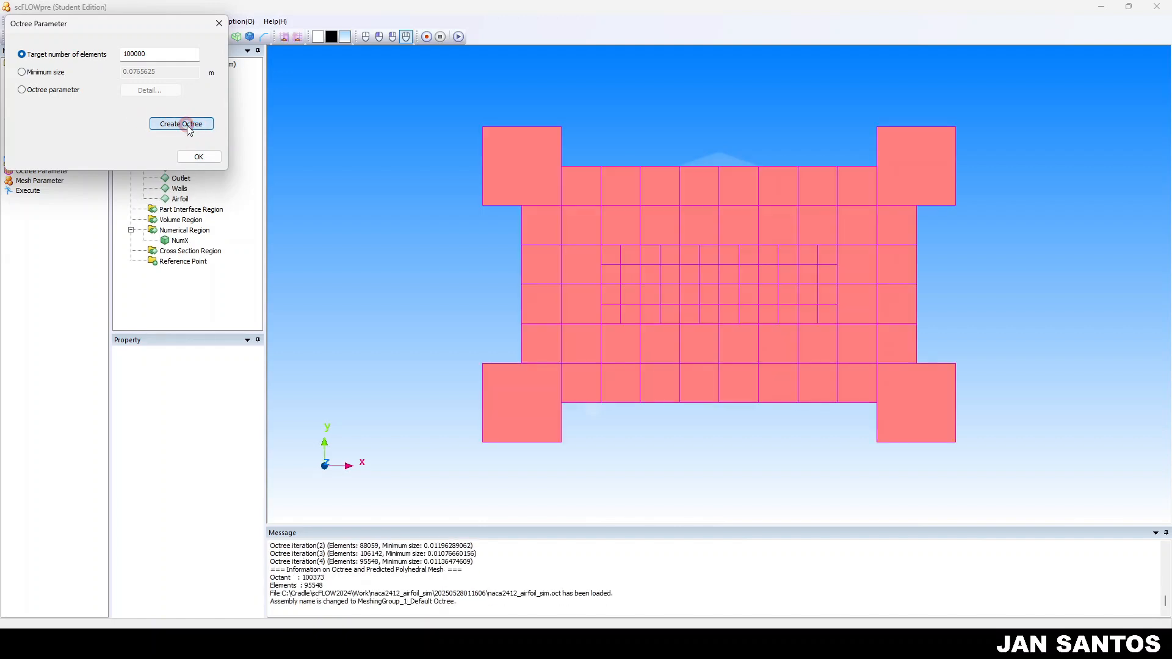
left_click(200, 157)
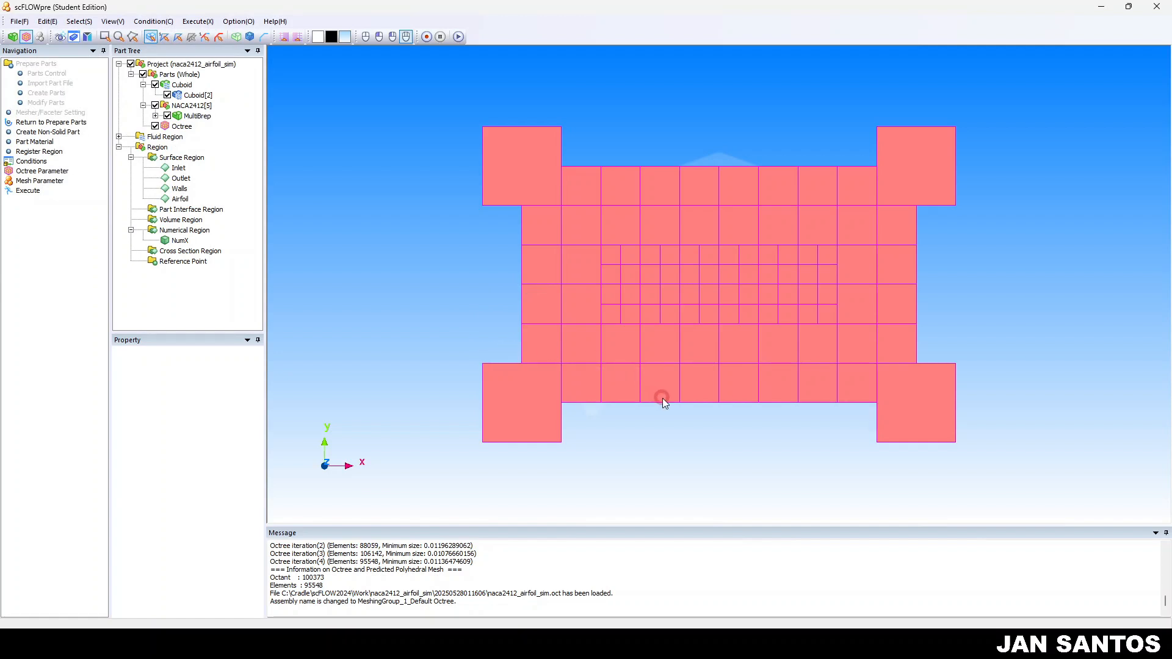
- Create the model shape-oriented mesh with a prism layer thickness coefficient of 0.2 and 2 layers, and inspect it from an angle
middle_click_drag(574, 344, 608, 381)
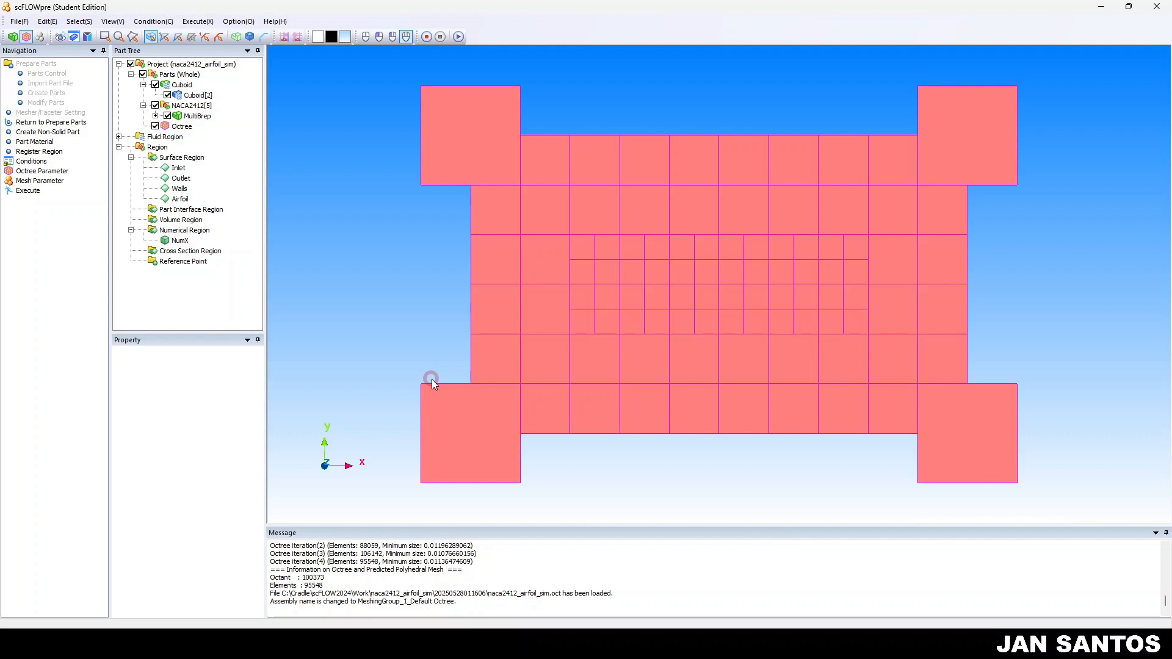
double_click(43, 180)
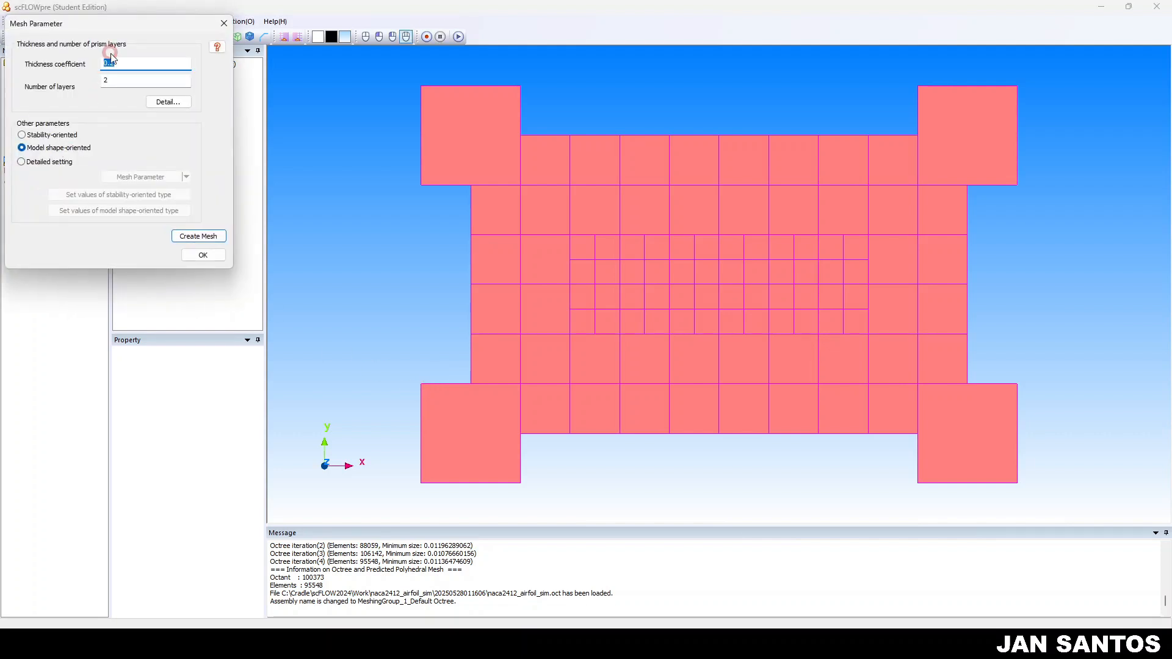
left_click_drag(130, 31, 454, 55)
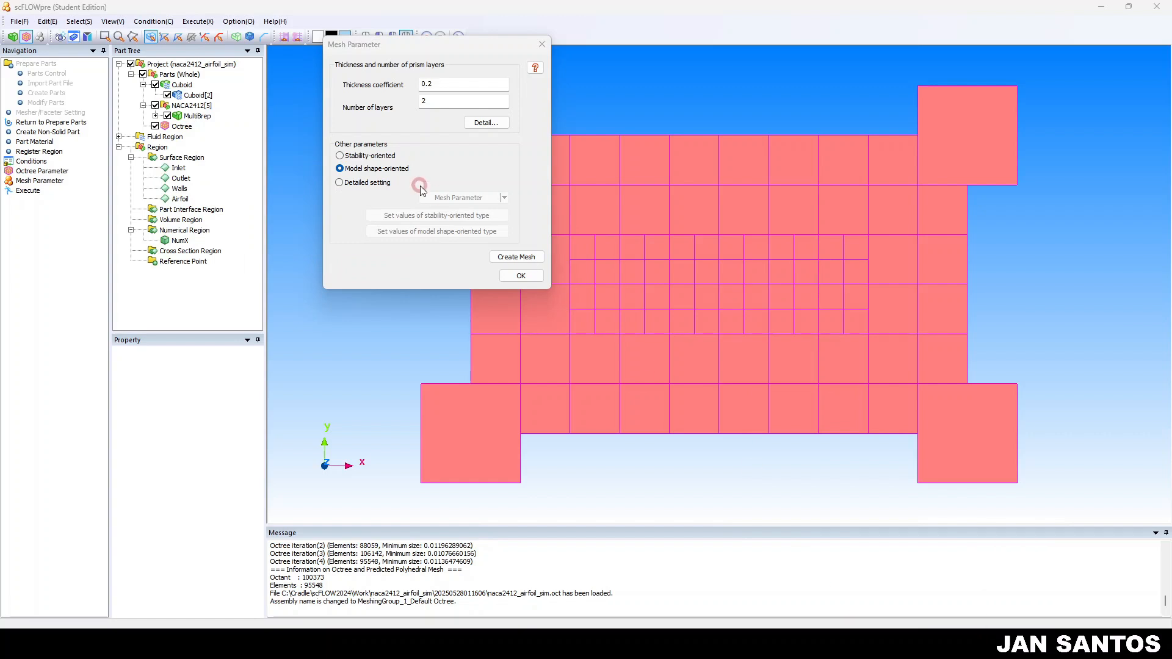
left_click_drag(427, 46, 388, 67)
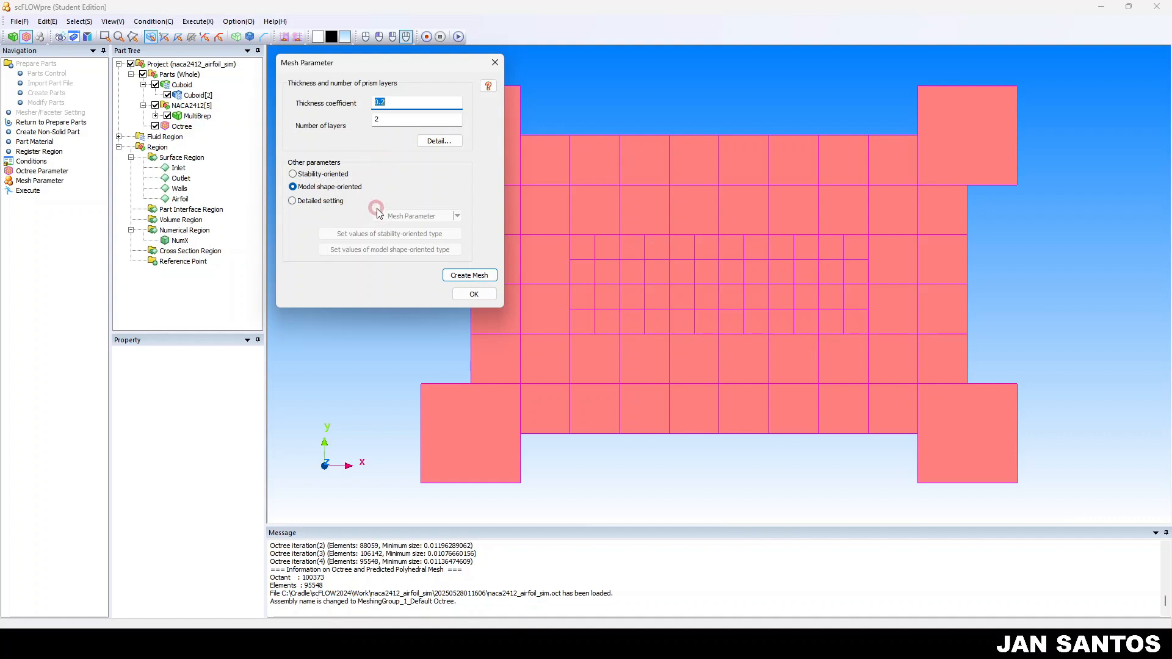
left_click(466, 272)
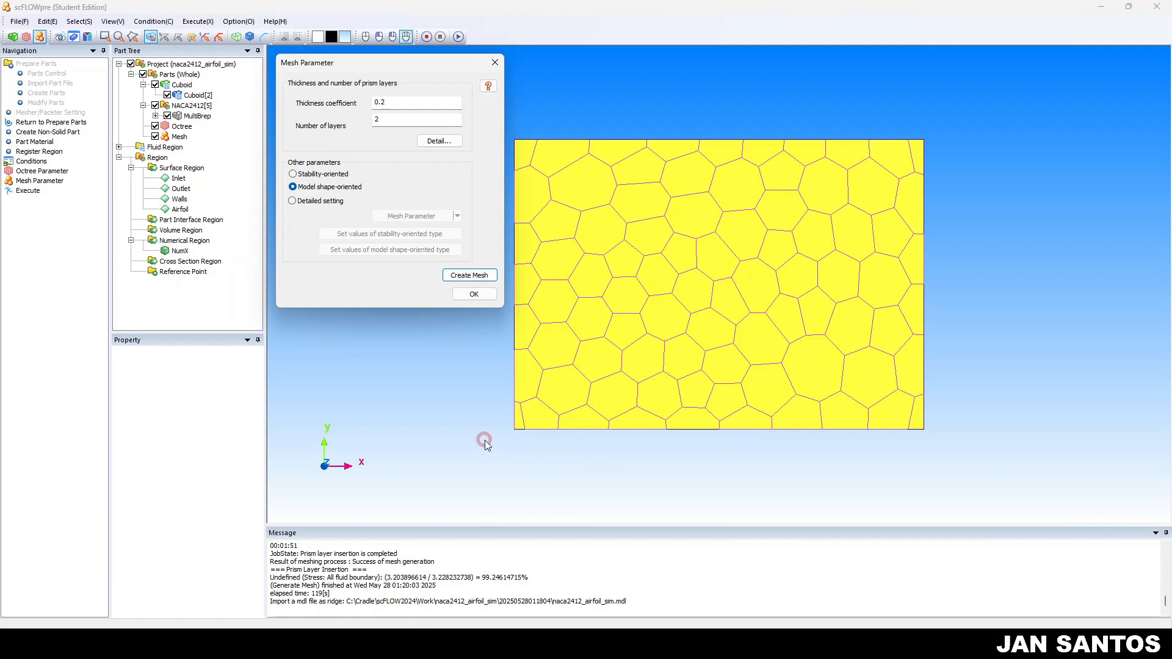
middle_click_drag(463, 441, 672, 392)
middle_click_drag(526, 453, 909, 530)
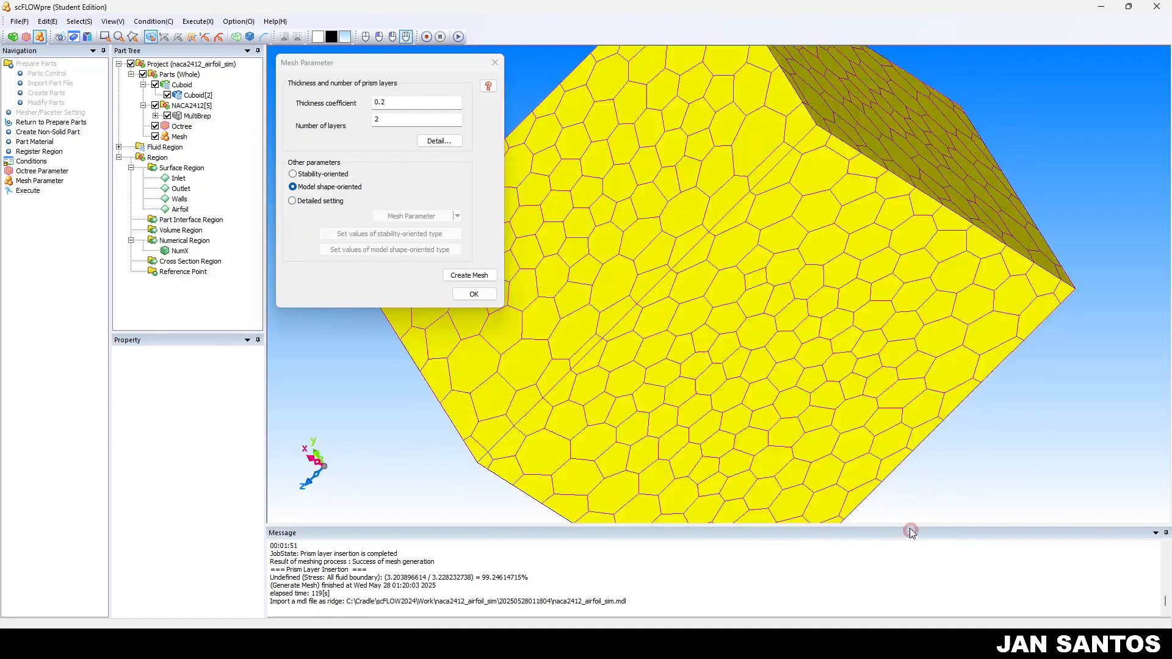
- Inspect the generated mesh on the domain's side faces and accept the mesh parameters
middle_click_drag(683, 303, 889, 262)
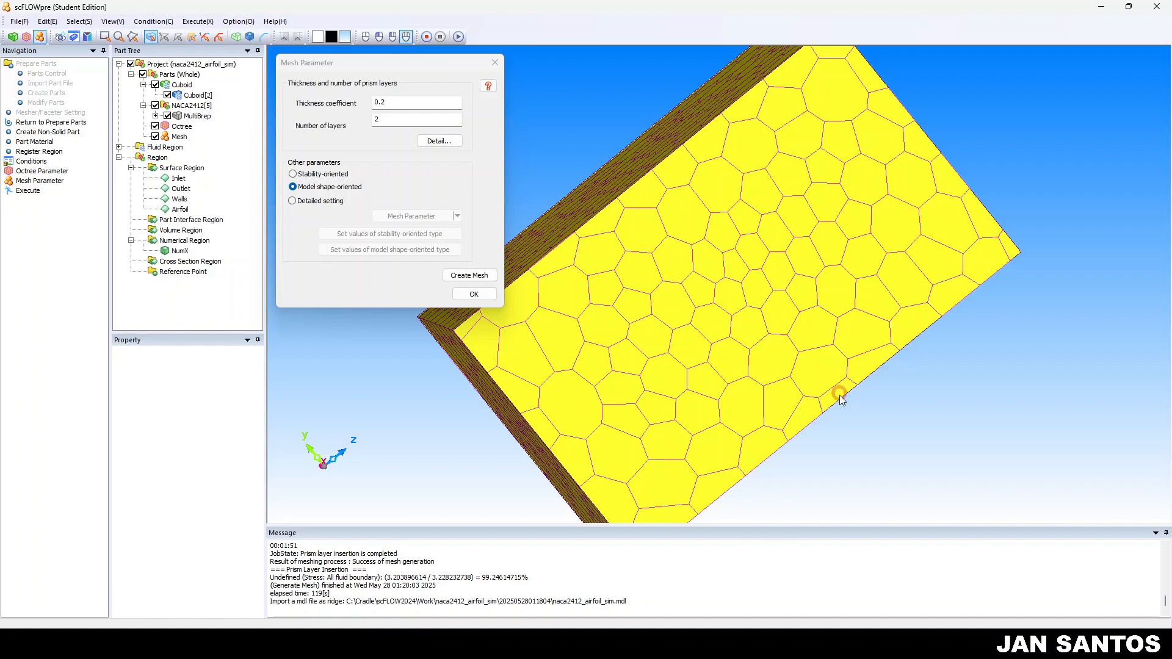
mouse_move(837, 393)
middle_mouse_down()
mouse_move(641, 272)
mouse_move(982, 287)
mouse_move(734, 404)
mouse_move(773, 225)
mouse_move(973, 267)
mouse_move(991, 406)
mouse_move(850, 348)
mouse_move(944, 177)
mouse_move(1041, 288)
mouse_move(1015, 386)
middle_mouse_up()
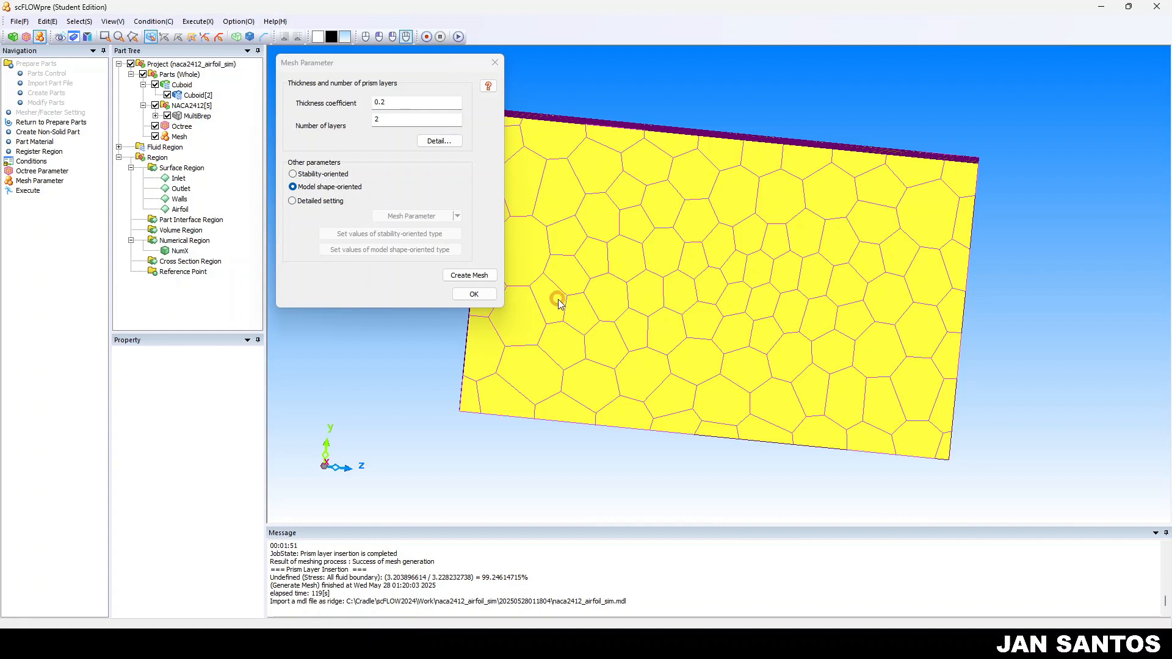
left_click(474, 294)
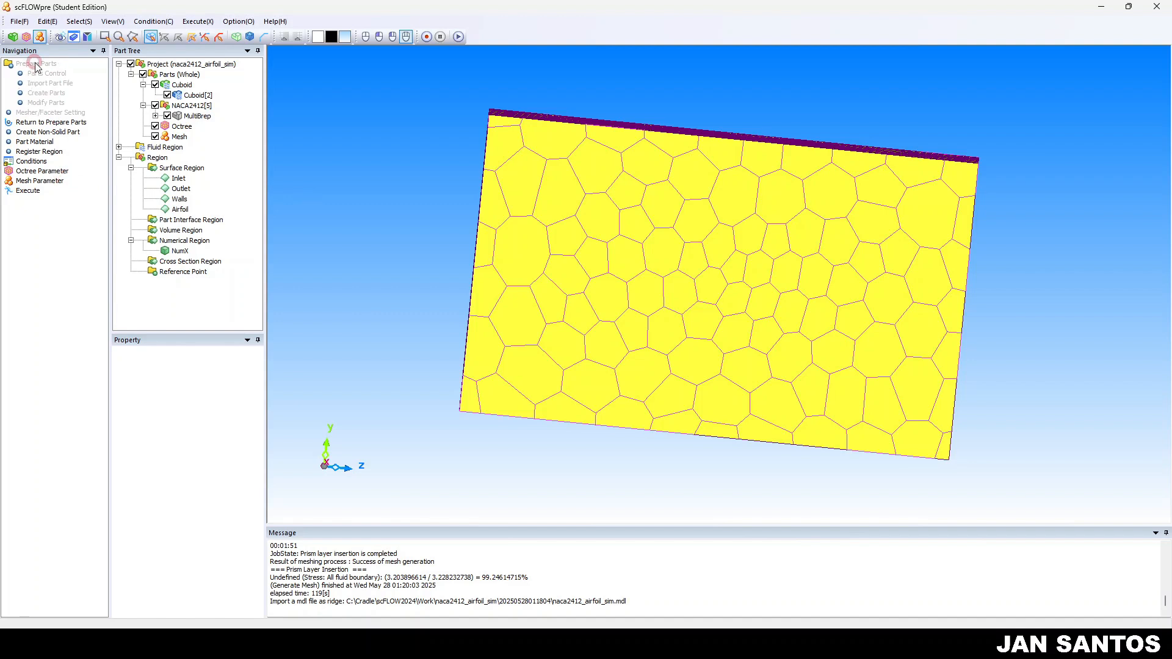
- Set the execution tasks to save the mesh file, analysis condition file and project and to execute the solver, and accept them
left_click(31, 192)
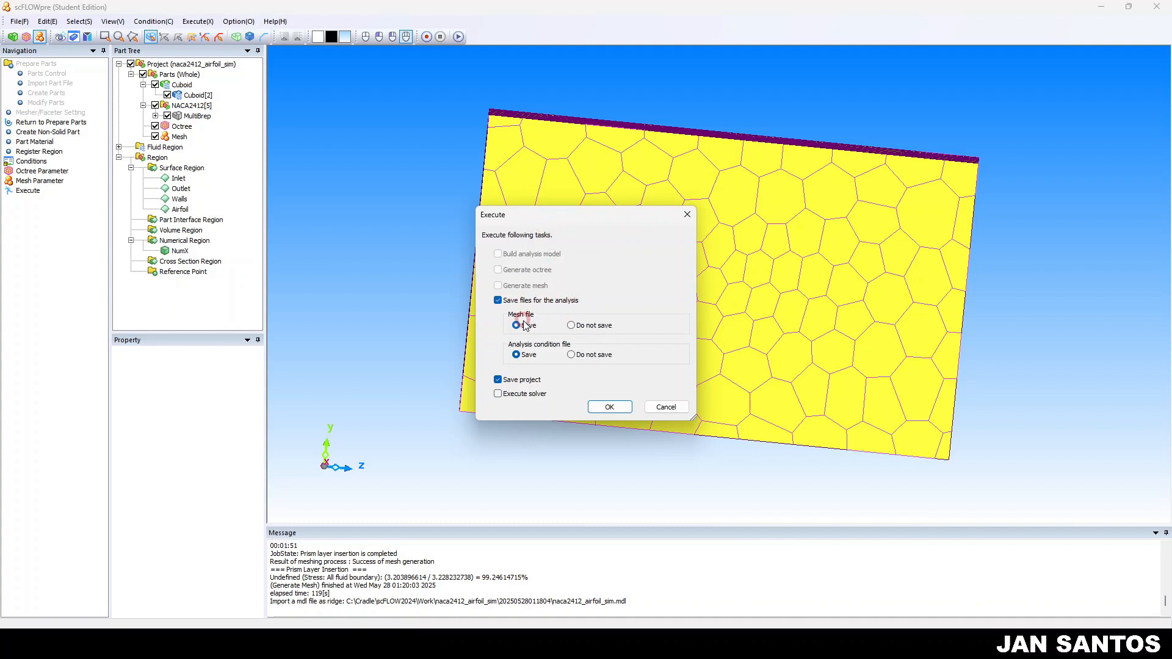
left_click(498, 380)
left_click(498, 393)
left_click(605, 408)
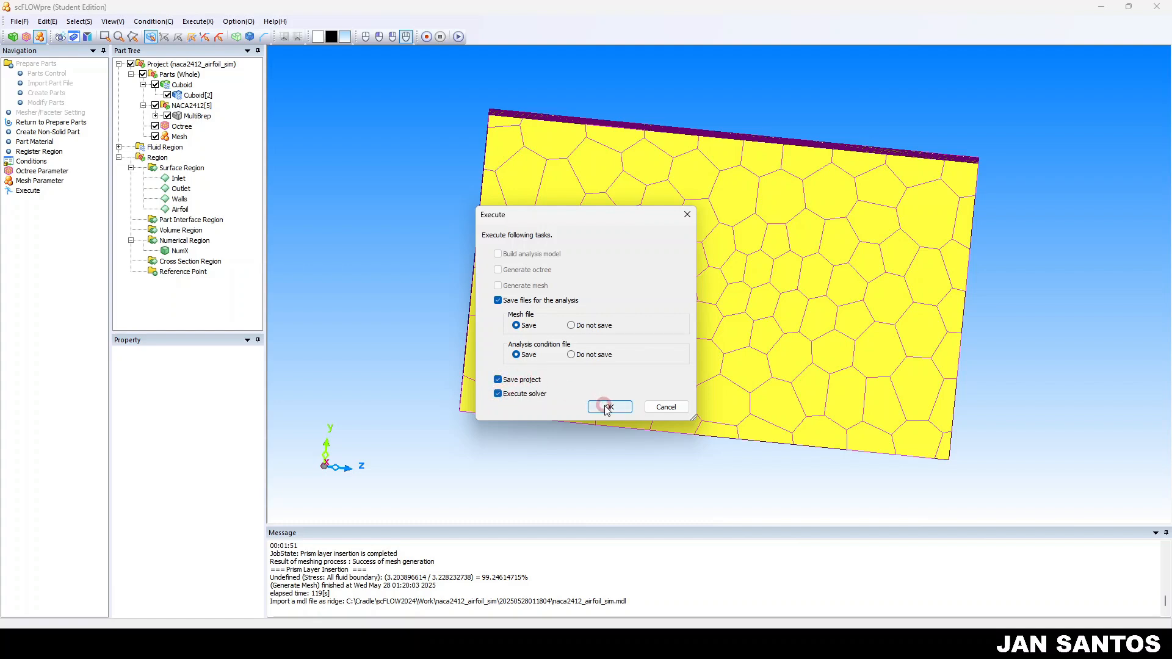
left_click(497, 379)
left_click(497, 380)
left_click(609, 407)
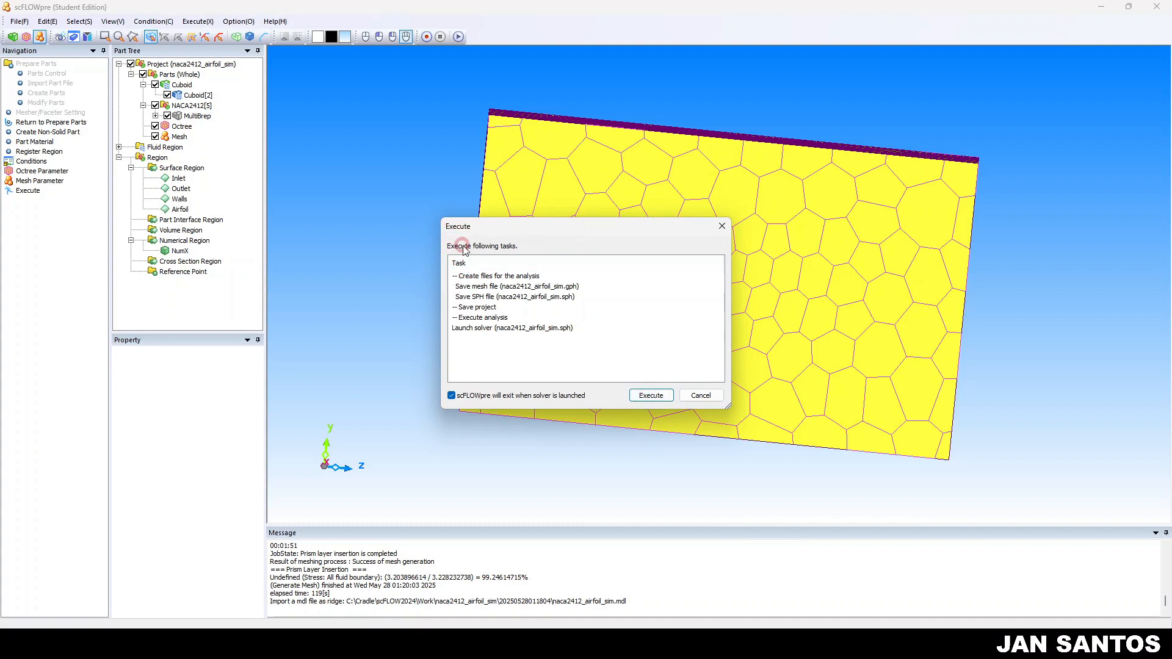
- Turn off the option that exits scFLOWpre when the solver is launched
left_click(650, 396)
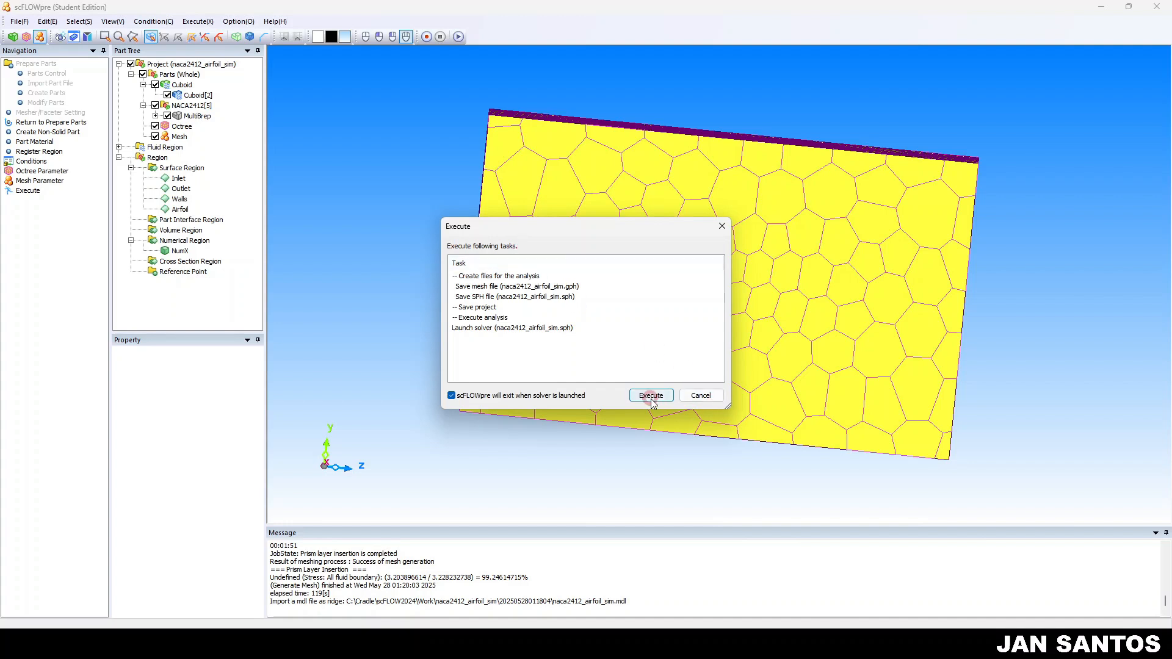
left_click(451, 396)
left_click(451, 396)
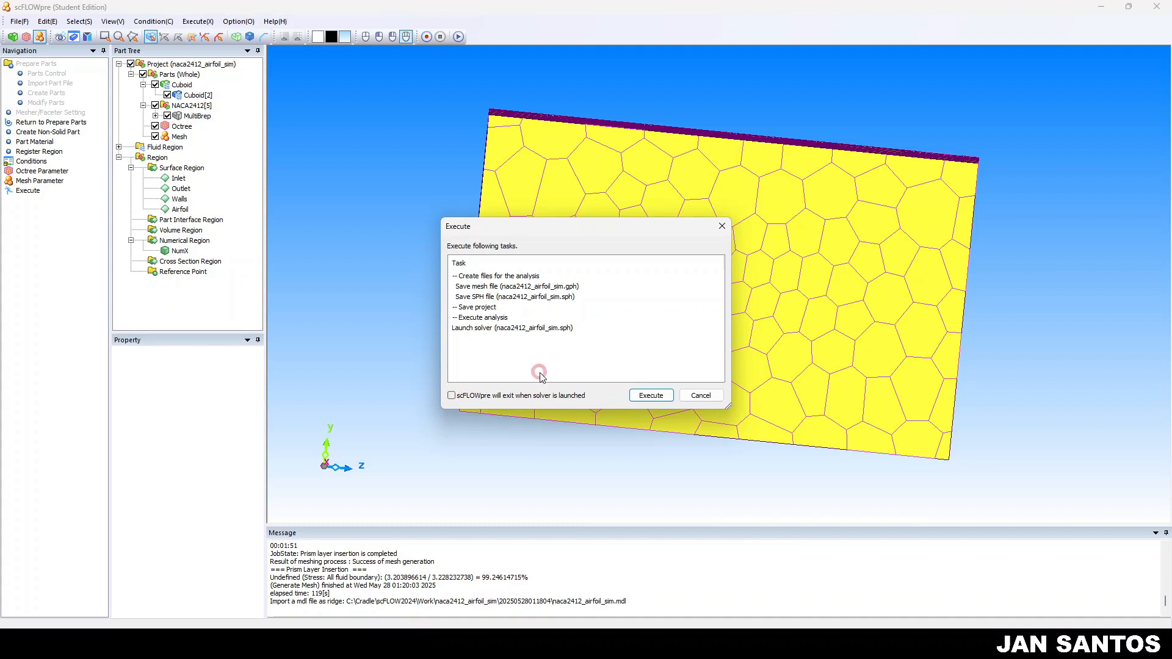